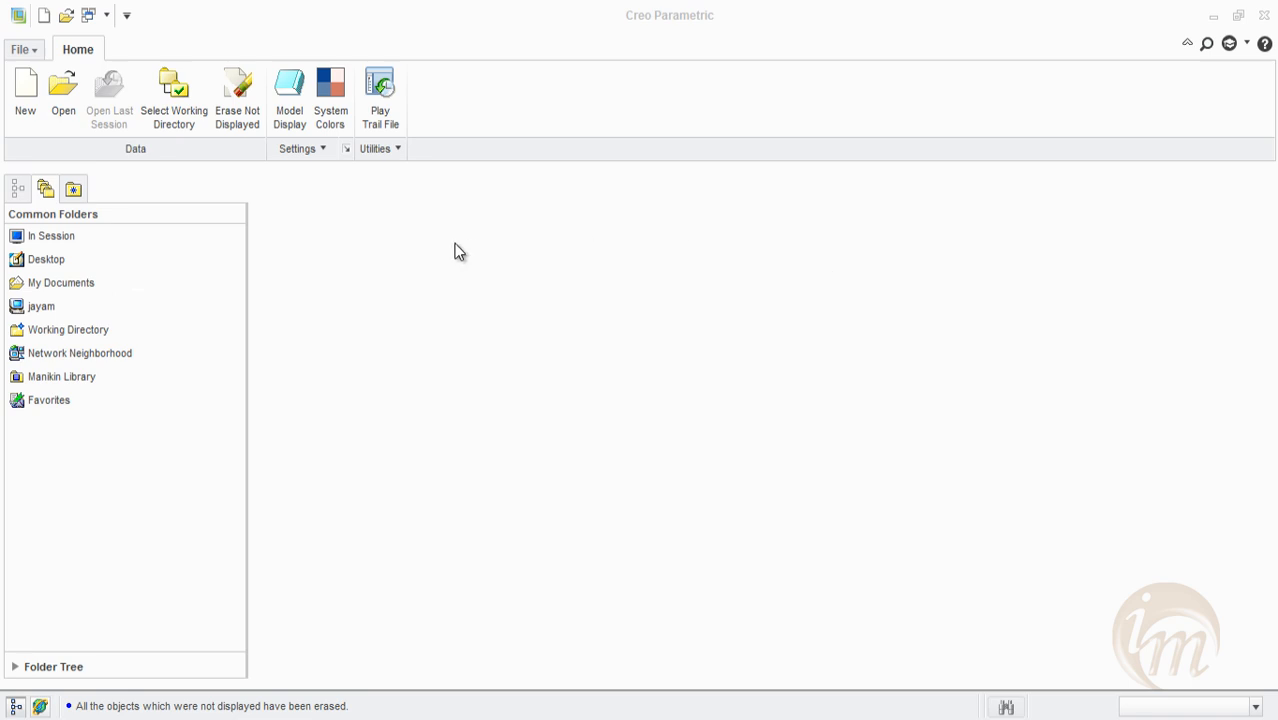
# Create a solid part named info_advanced from the mmns_part_solid template instead of the default template
pyautogui.click(26, 90)
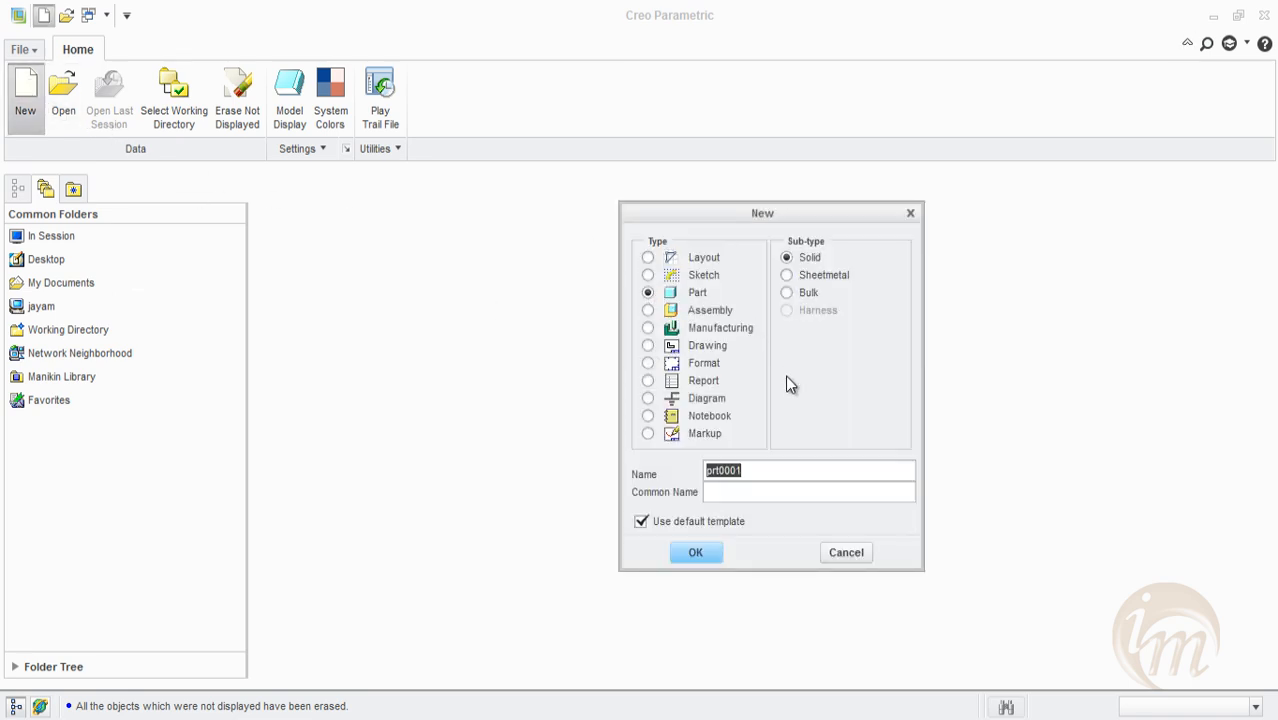
pyautogui.write('info_advanced')
pyautogui.click(695, 528)
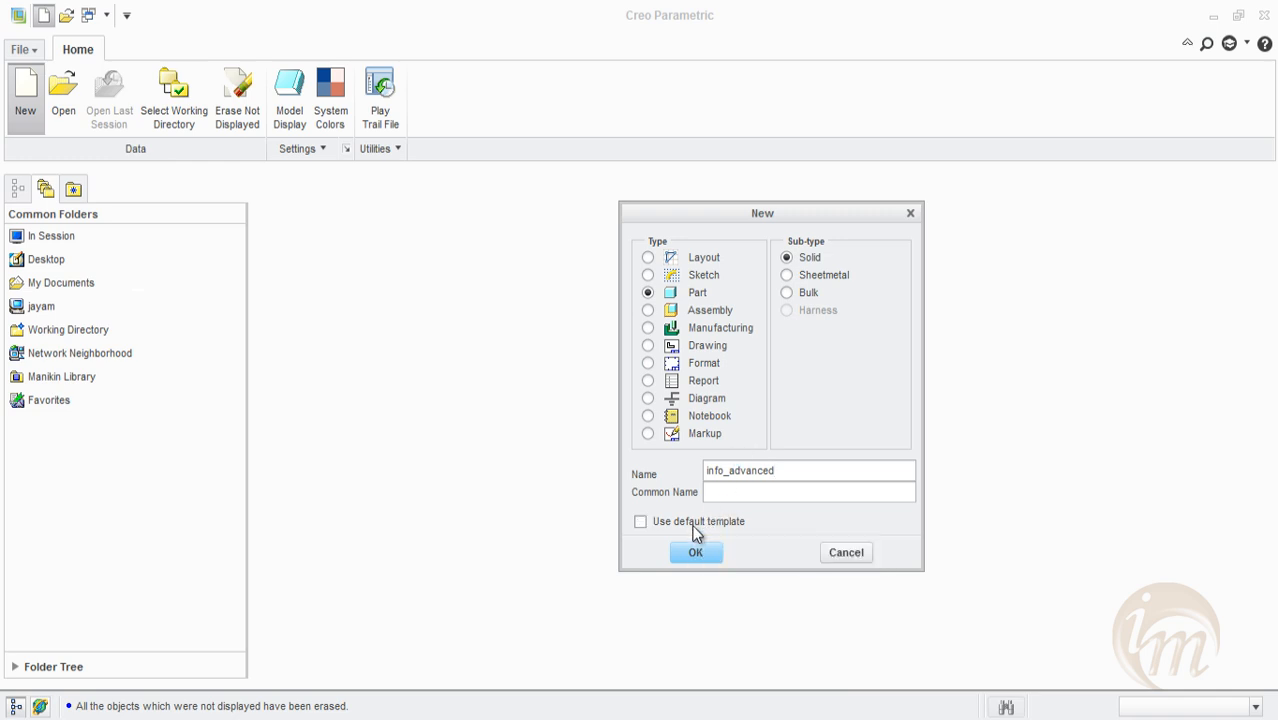
pyautogui.click(699, 553)
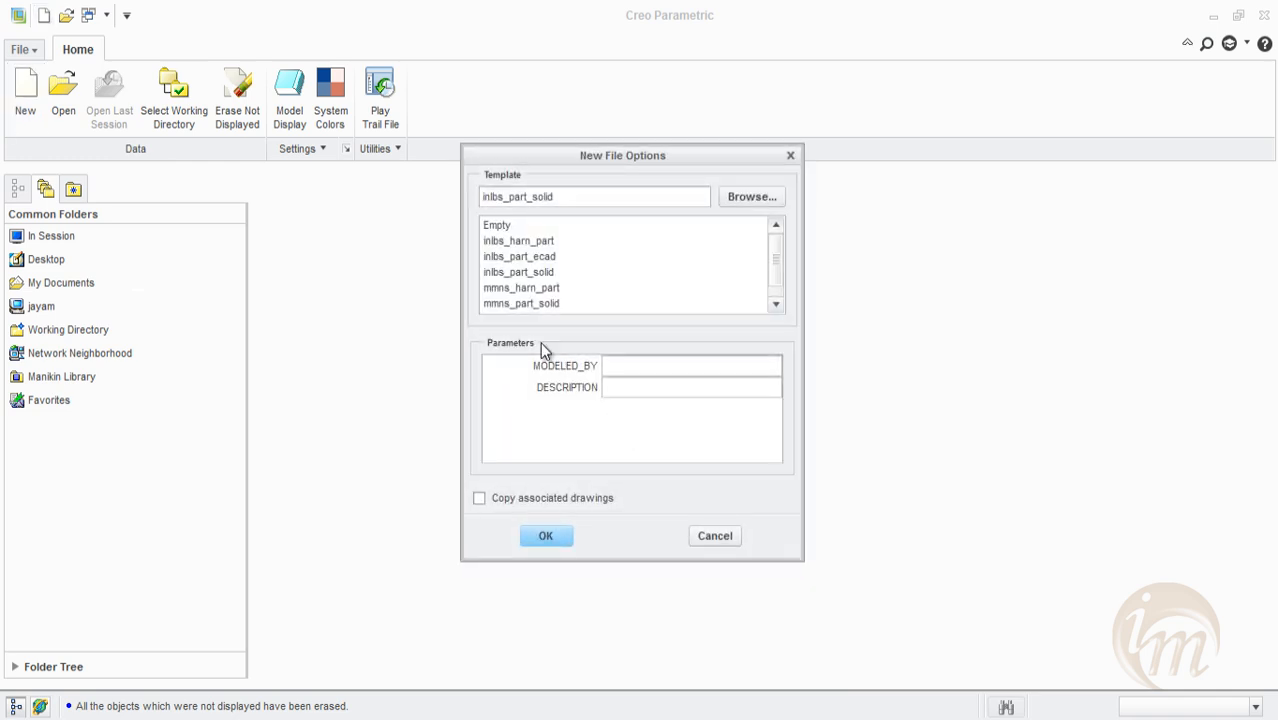
pyautogui.click(517, 303)
pyautogui.click(563, 536)
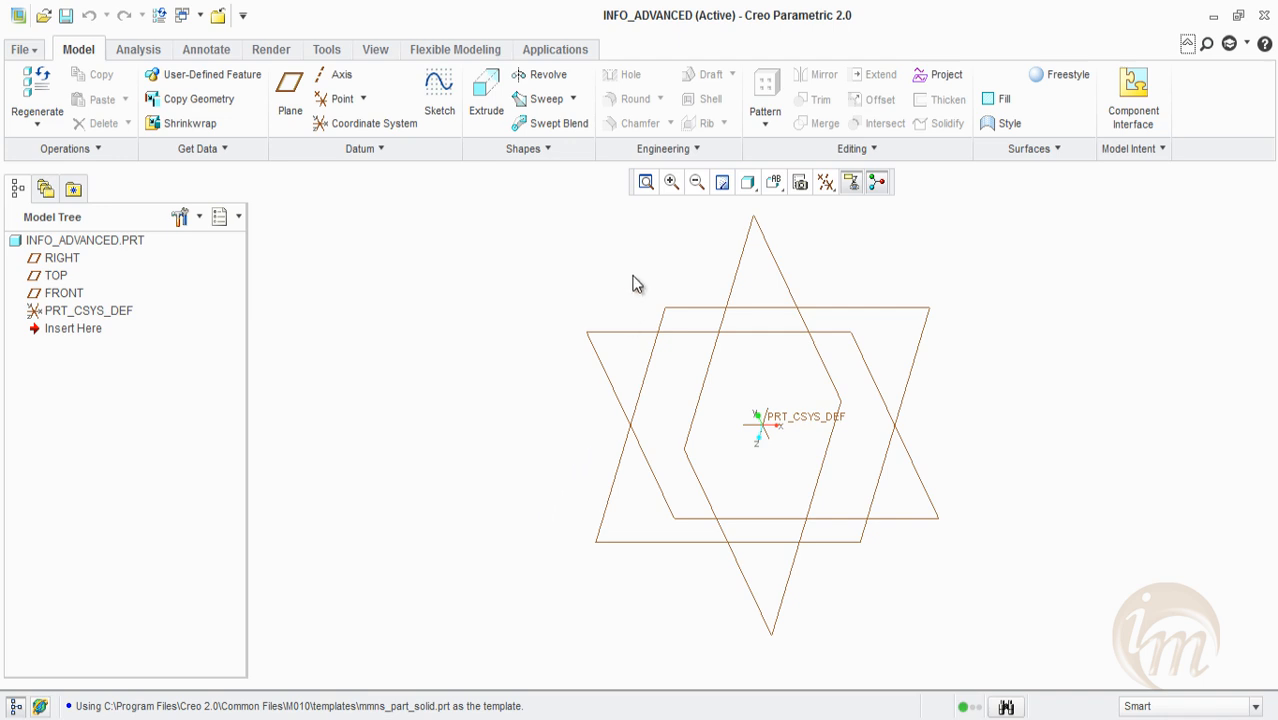
pyautogui.click(686, 150)
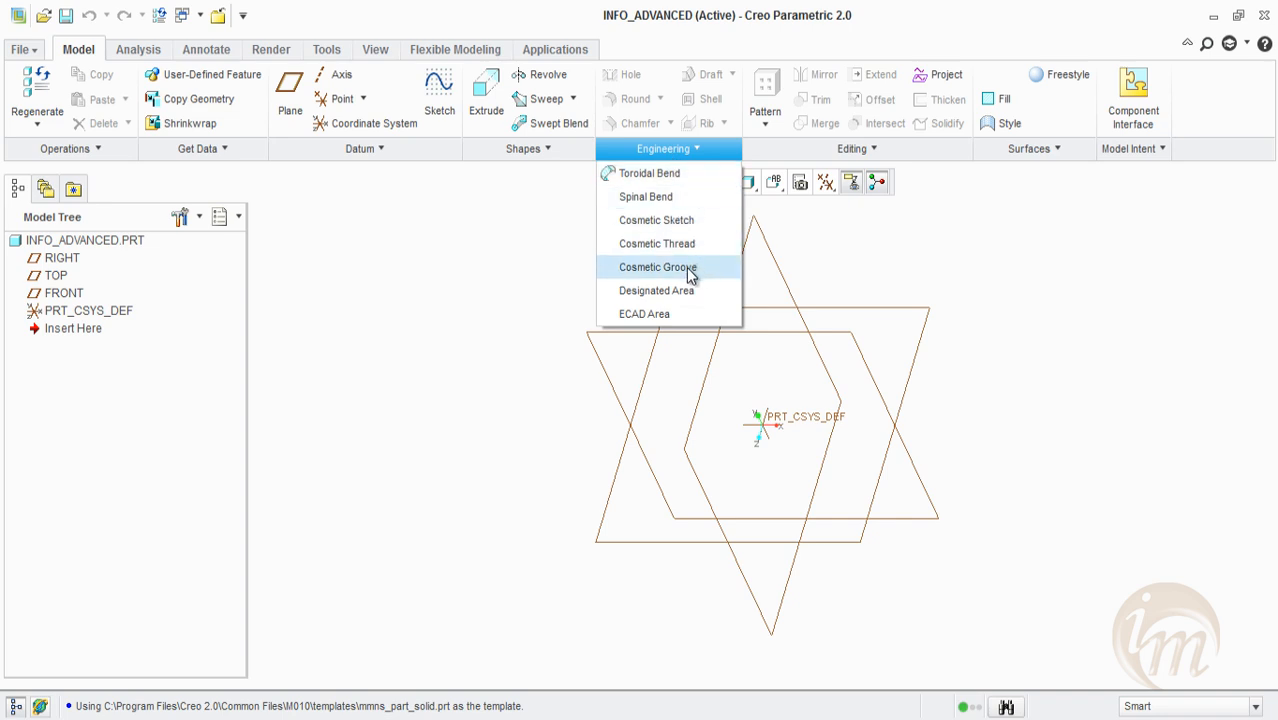
pyautogui.click(872, 150)
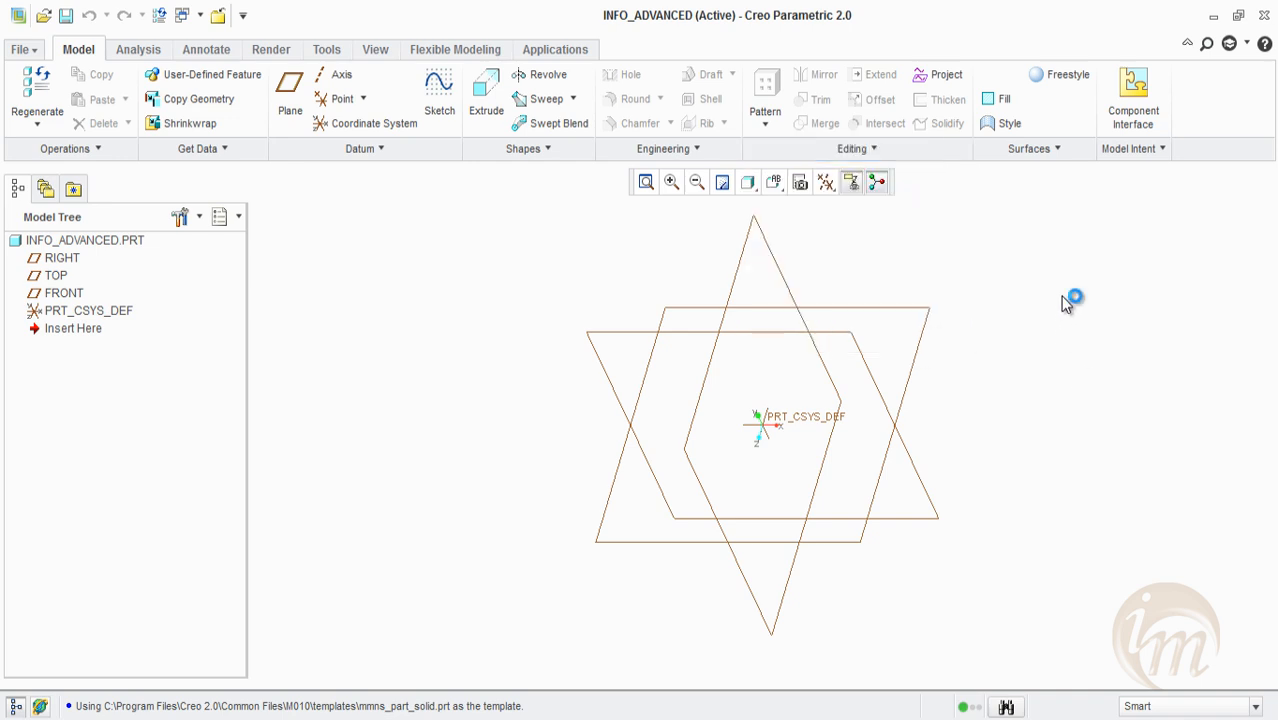
pyautogui.click(696, 152)
# Start an Extrude on the FRONT plane and sketch a horizontal line about 181 mm long plus a slanted line down to the horizontal reference
pyautogui.click(500, 112)
pyautogui.click(739, 331)
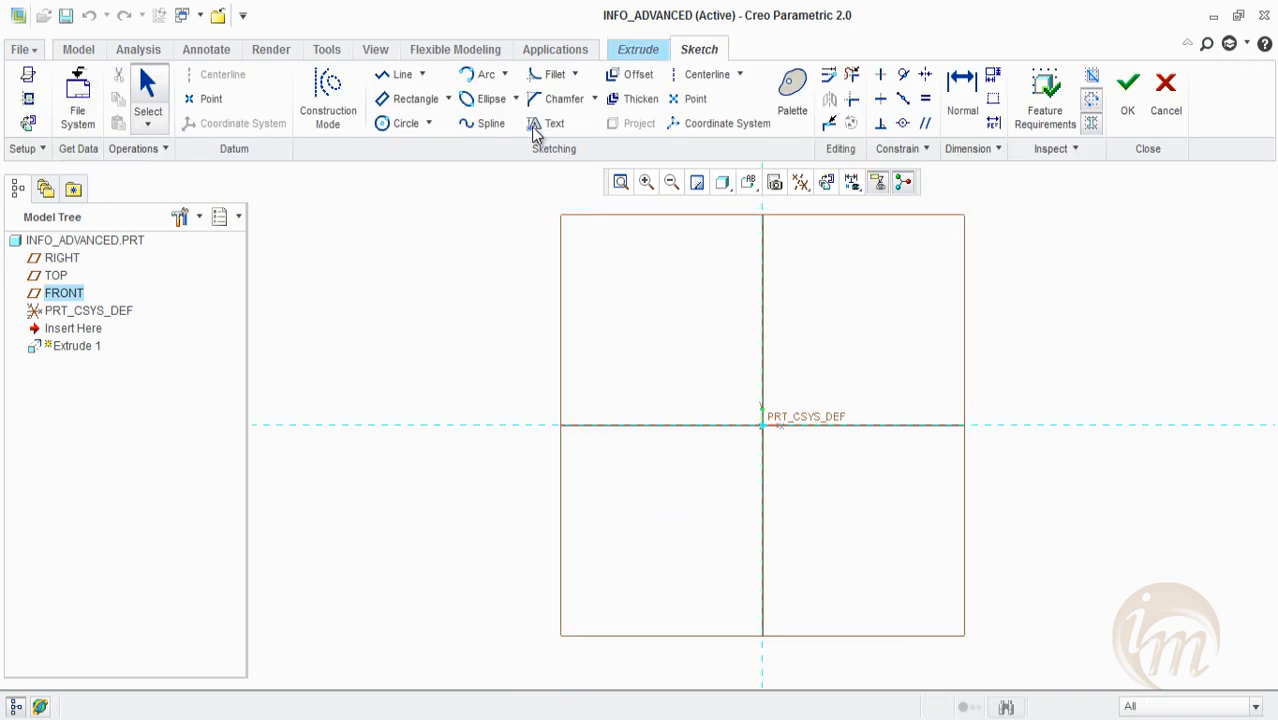
pyautogui.click(399, 78)
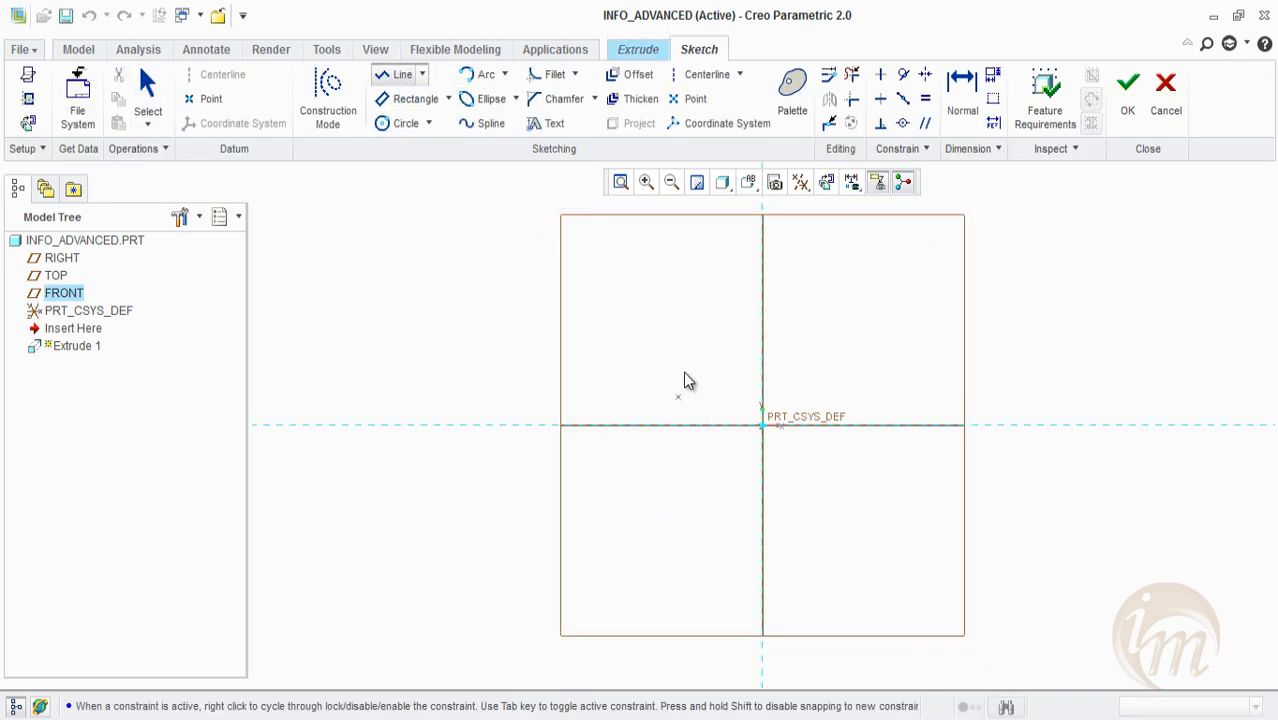
pyautogui.click(686, 338)
pyautogui.click(830, 338)
pyautogui.click(866, 425)
pyautogui.middleClick(860, 342)
# Set the horizontal line's length to 200 mm, its end's distance from the vertical reference to 100 mm and the slanted line's angle to 115°
pyautogui.doubleClick(750, 322)
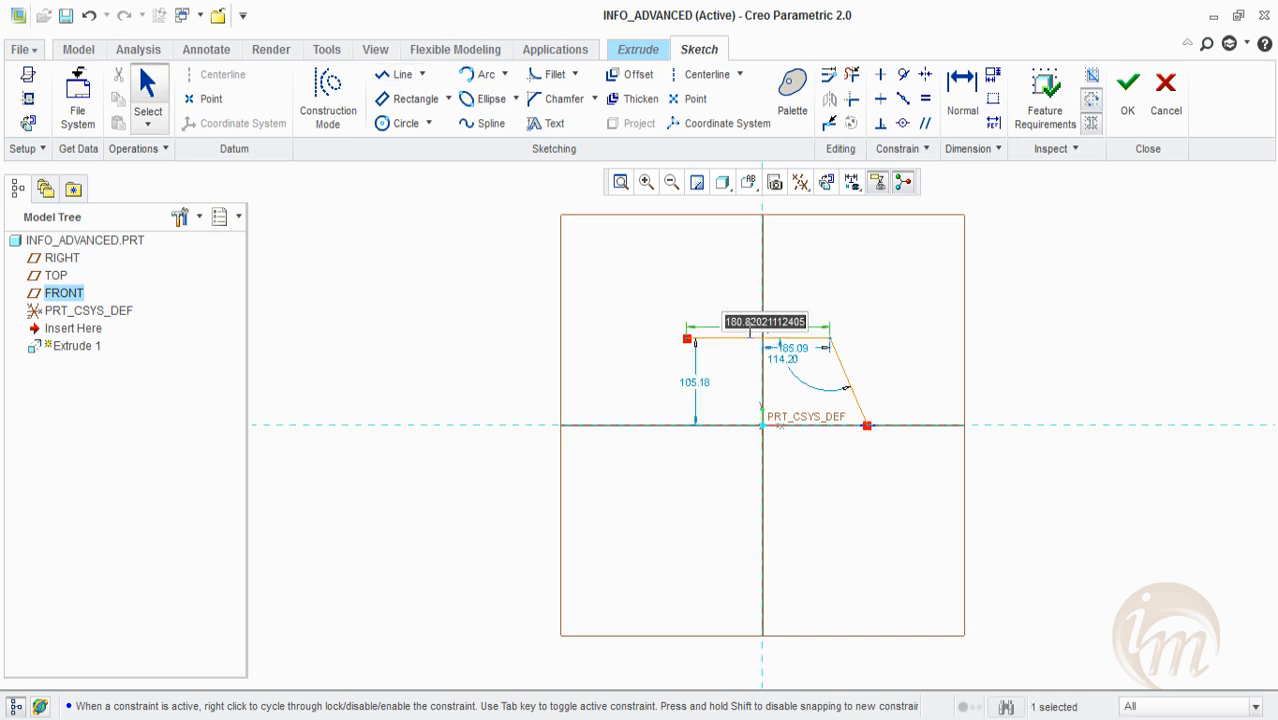
pyautogui.write('200')
pyautogui.press('Return')
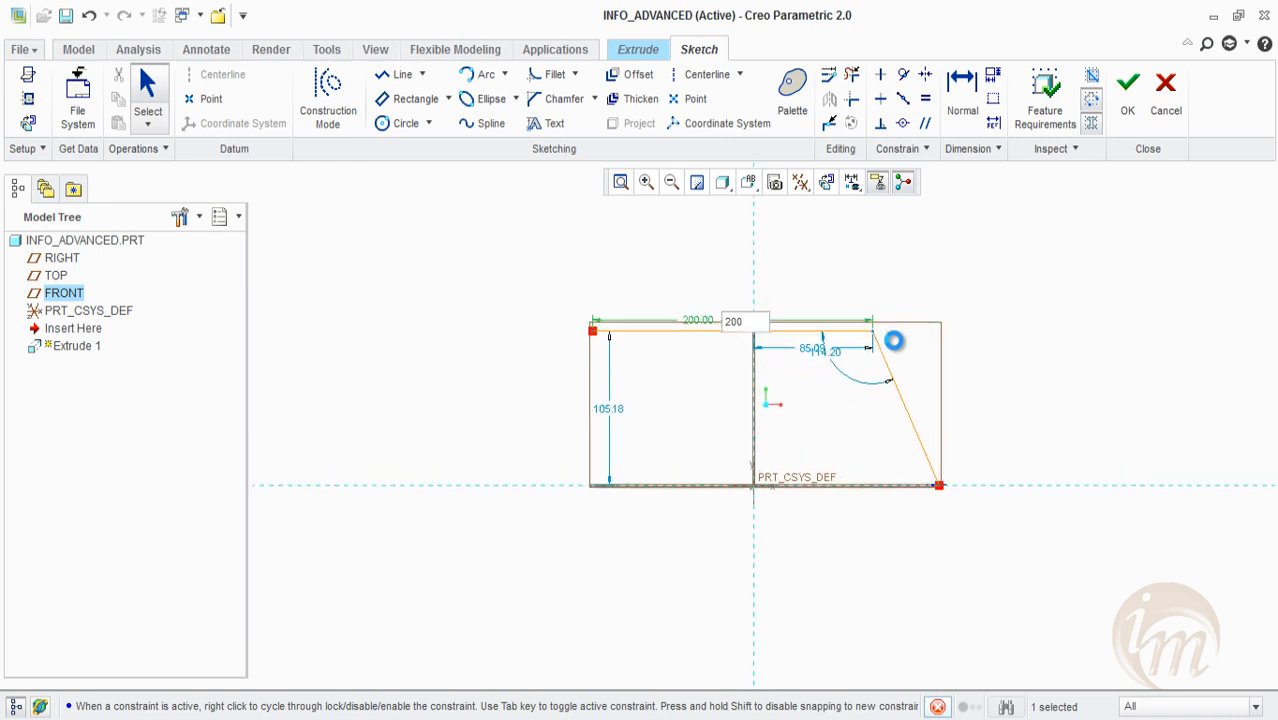
pyautogui.doubleClick(826, 350)
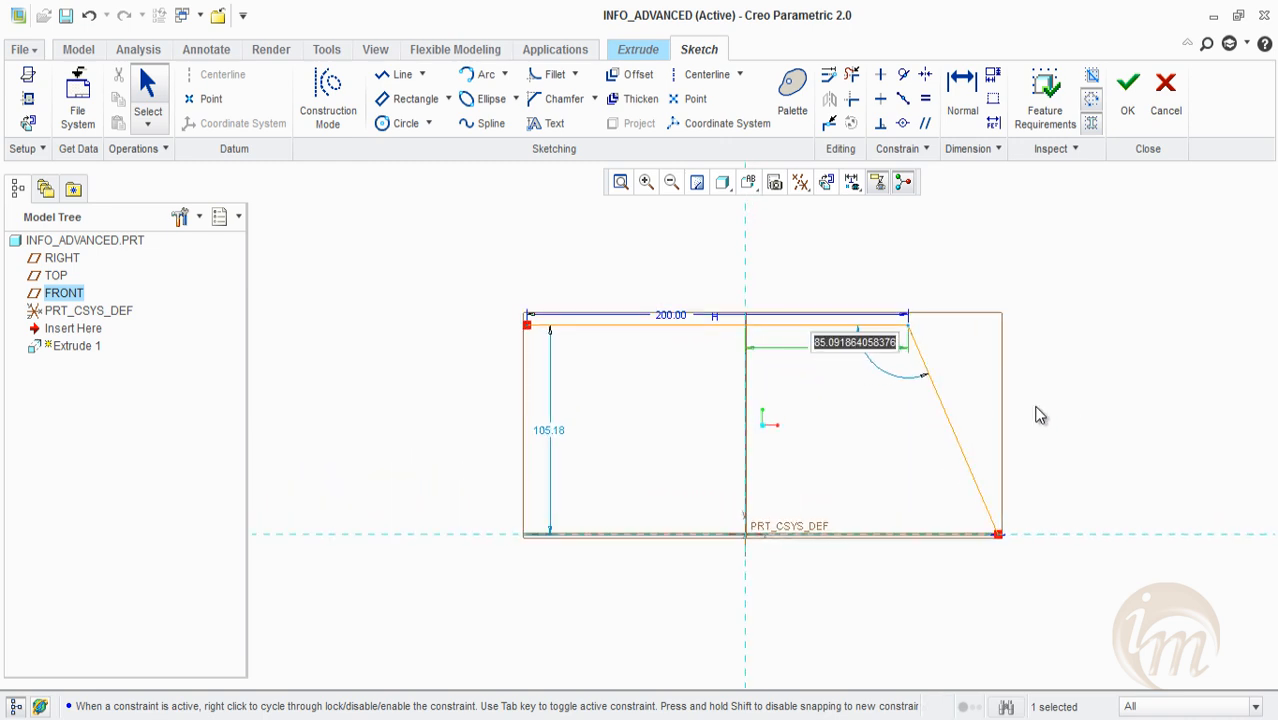
pyautogui.write('100')
pyautogui.press('Return')
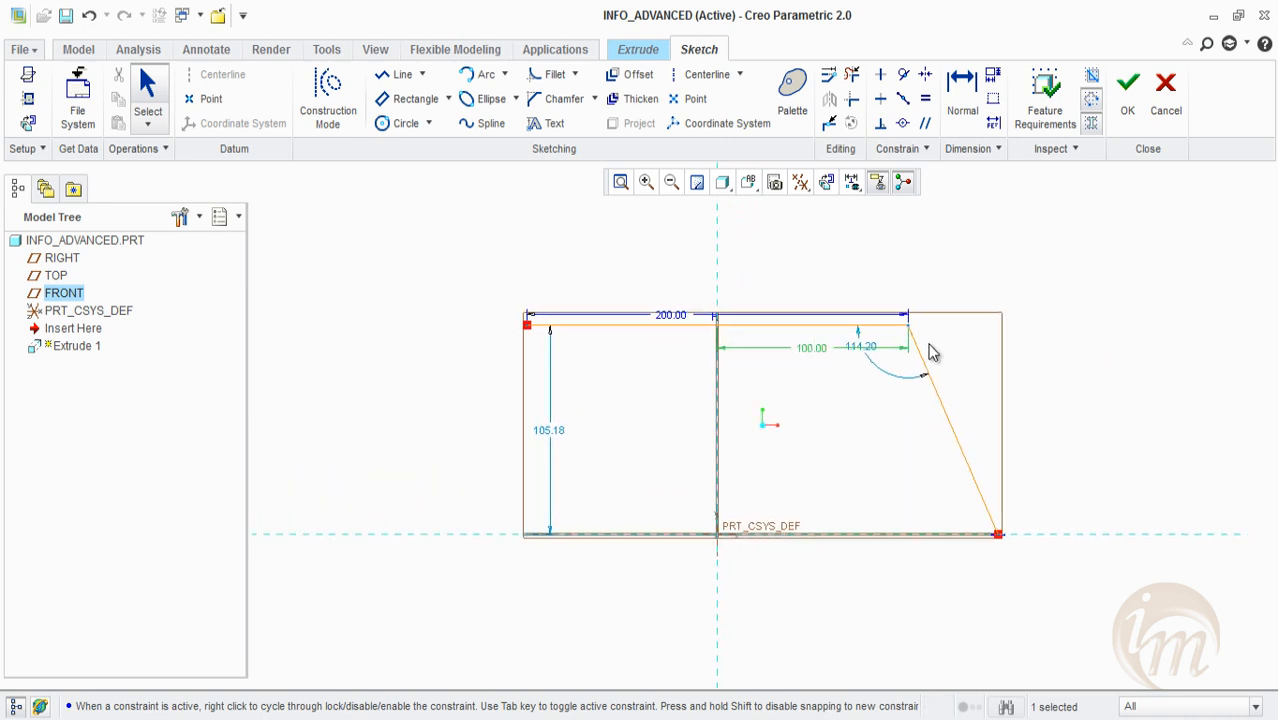
pyautogui.doubleClick(867, 349)
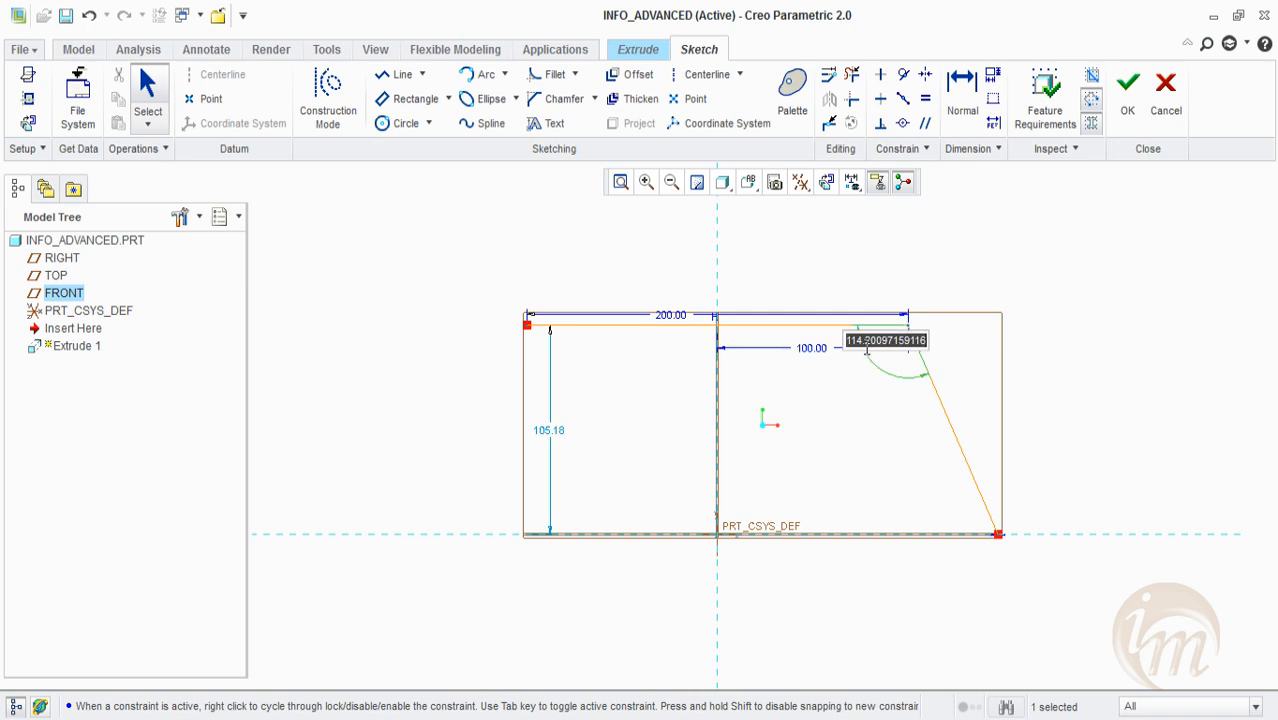
pyautogui.write('115')
pyautogui.press('Return')
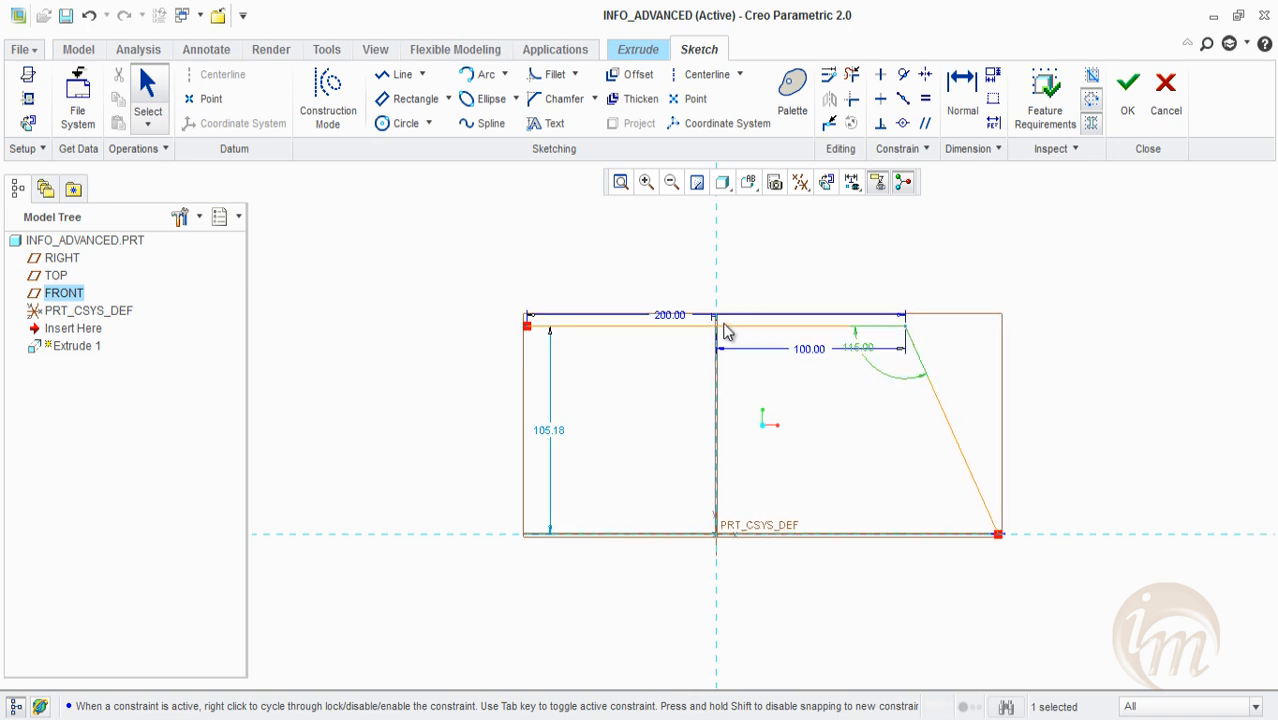
# Add a vertical centerline through the origin and mirror the slanted line about it
pyautogui.click(952, 410)
pyautogui.click(700, 74)
pyautogui.click(719, 284)
pyautogui.click(716, 468)
pyautogui.middleClick(1087, 311)
pyautogui.moveTo(864, 290); pyautogui.dragTo(1022, 553)
pyautogui.click(829, 99)
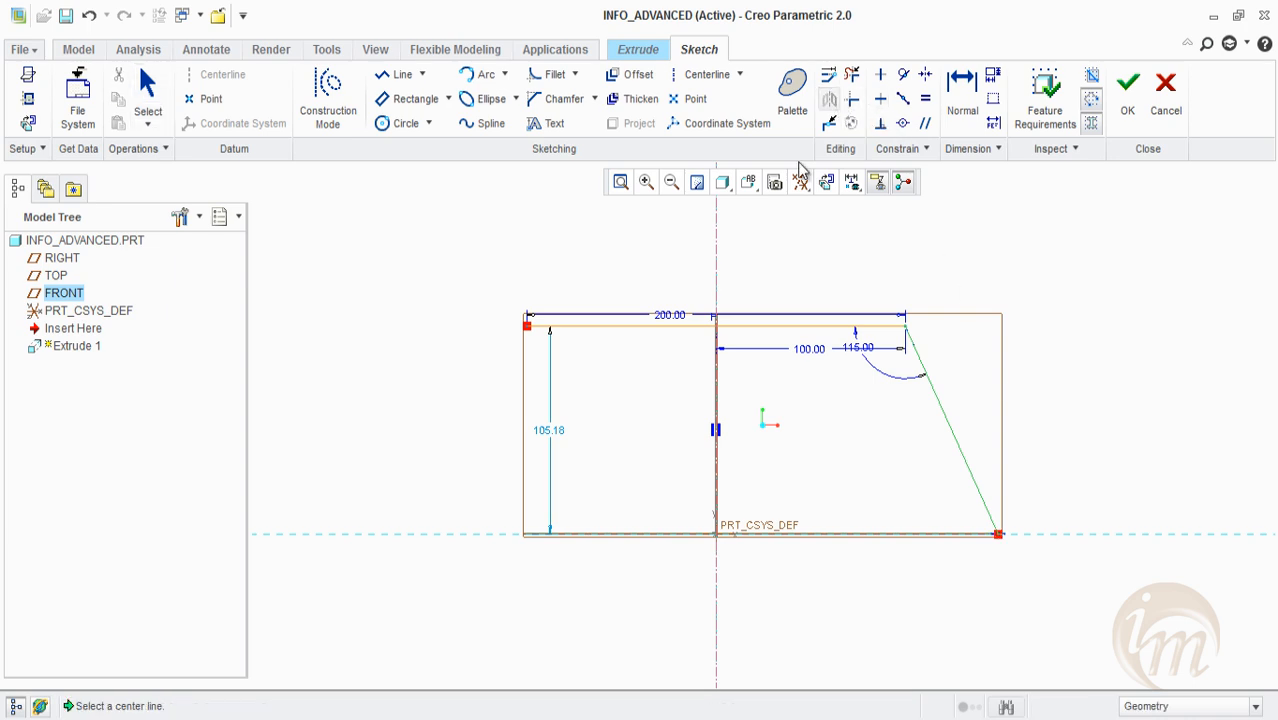
pyautogui.click(716, 266)
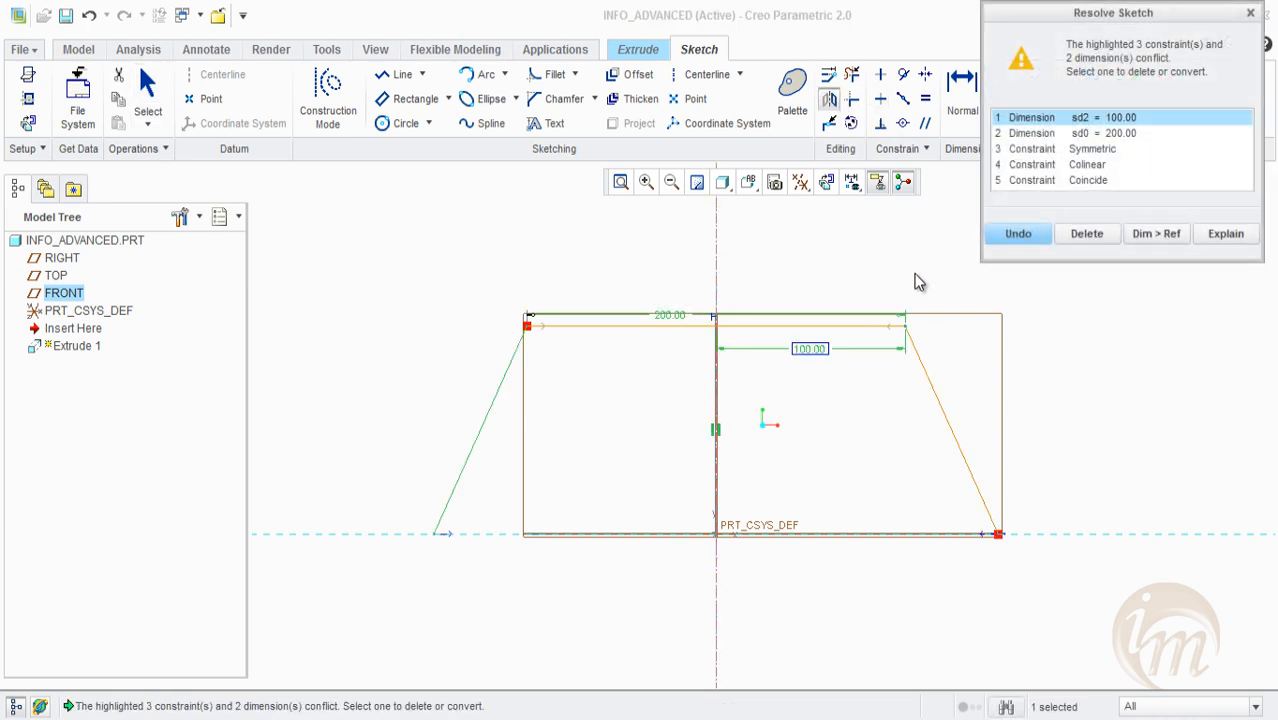
# Delete the conflicting Symmetric constraint and finish the open sketch, accepting the change to a surface feature
pyautogui.click(1088, 182)
pyautogui.click(1088, 151)
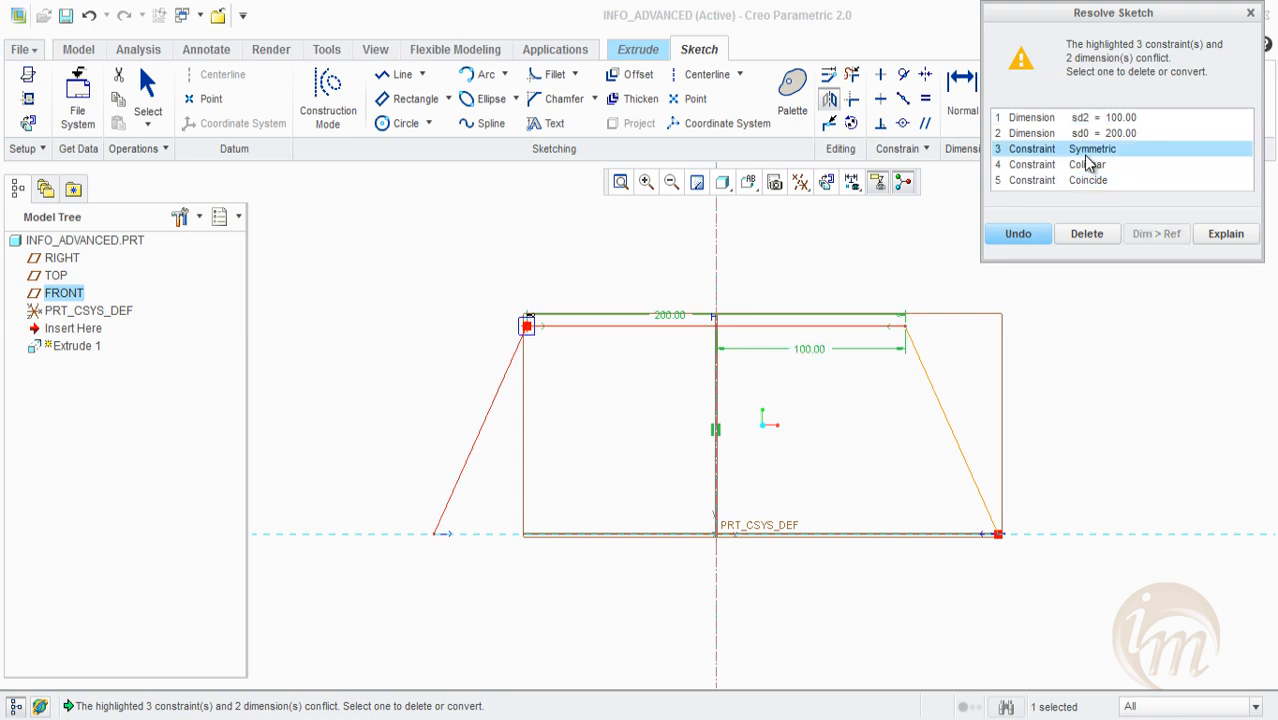
pyautogui.click(1100, 232)
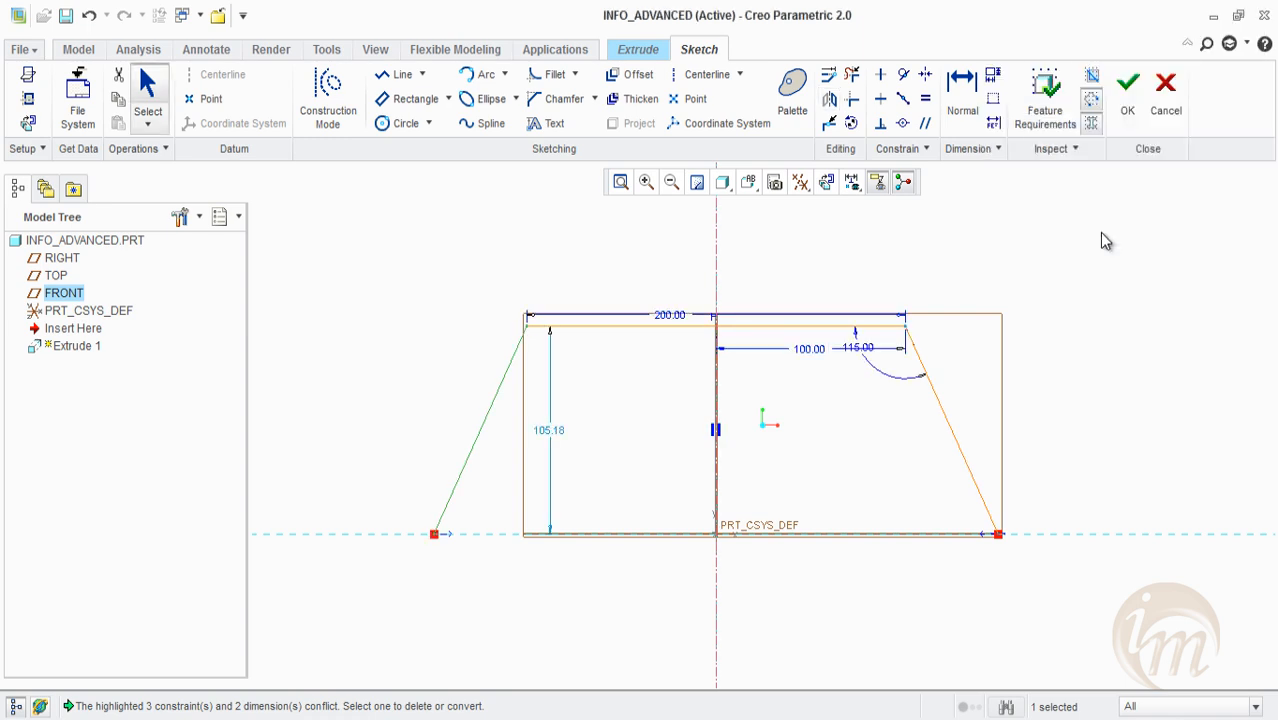
pyautogui.click(1130, 112)
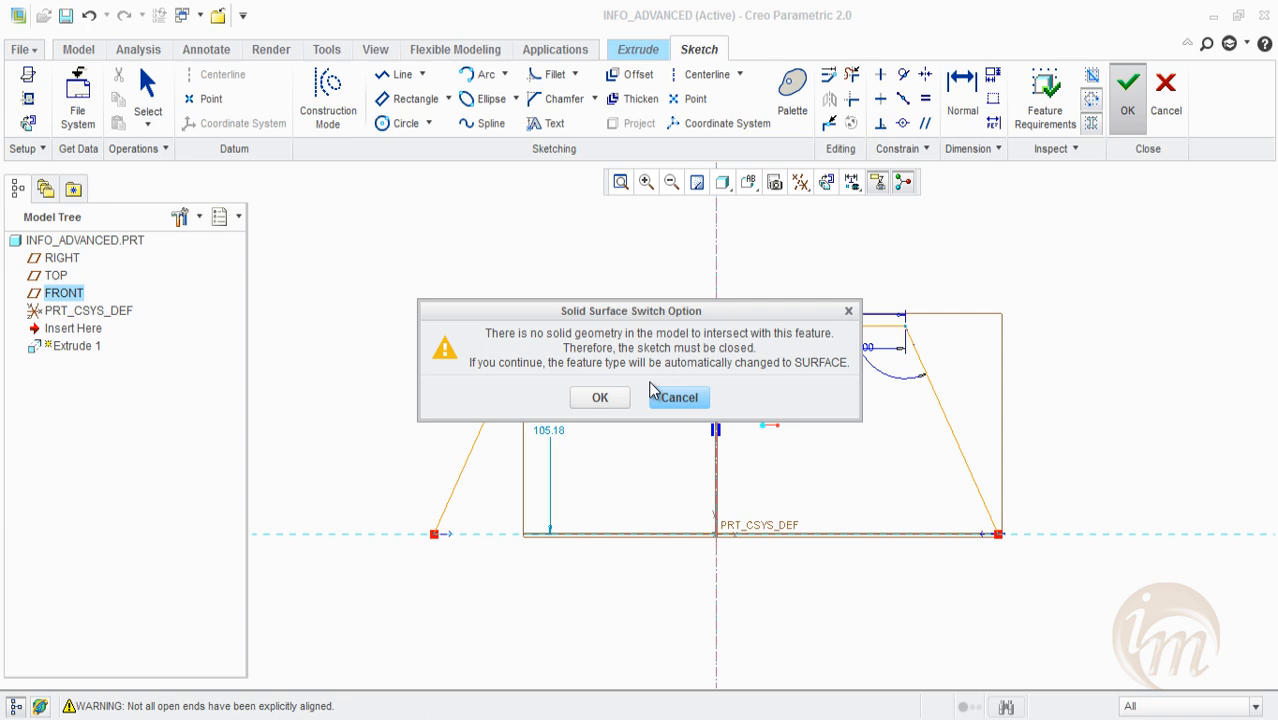
pyautogui.click(617, 403)
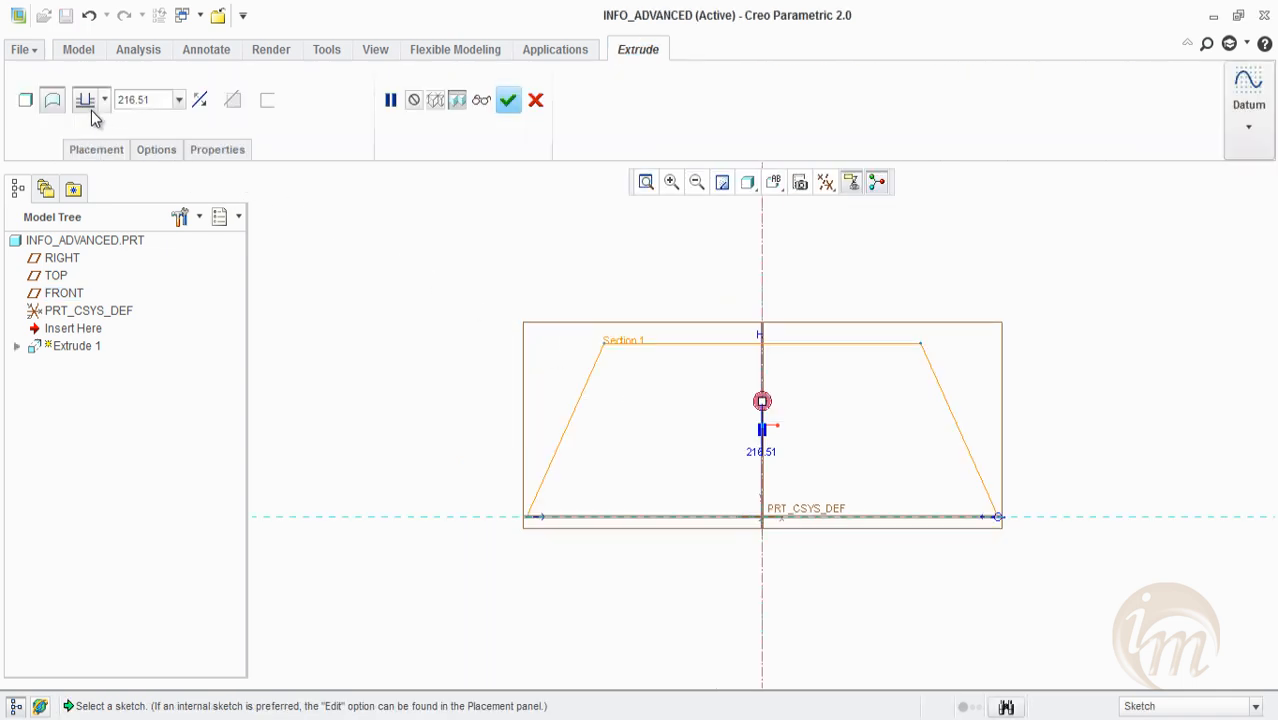
# Switch the extrusion to a thickened solid with a 10 mm wall thickness
pyautogui.click(25, 99)
pyautogui.doubleClick(307, 98)
pyautogui.write('10')
pyautogui.press('Return')
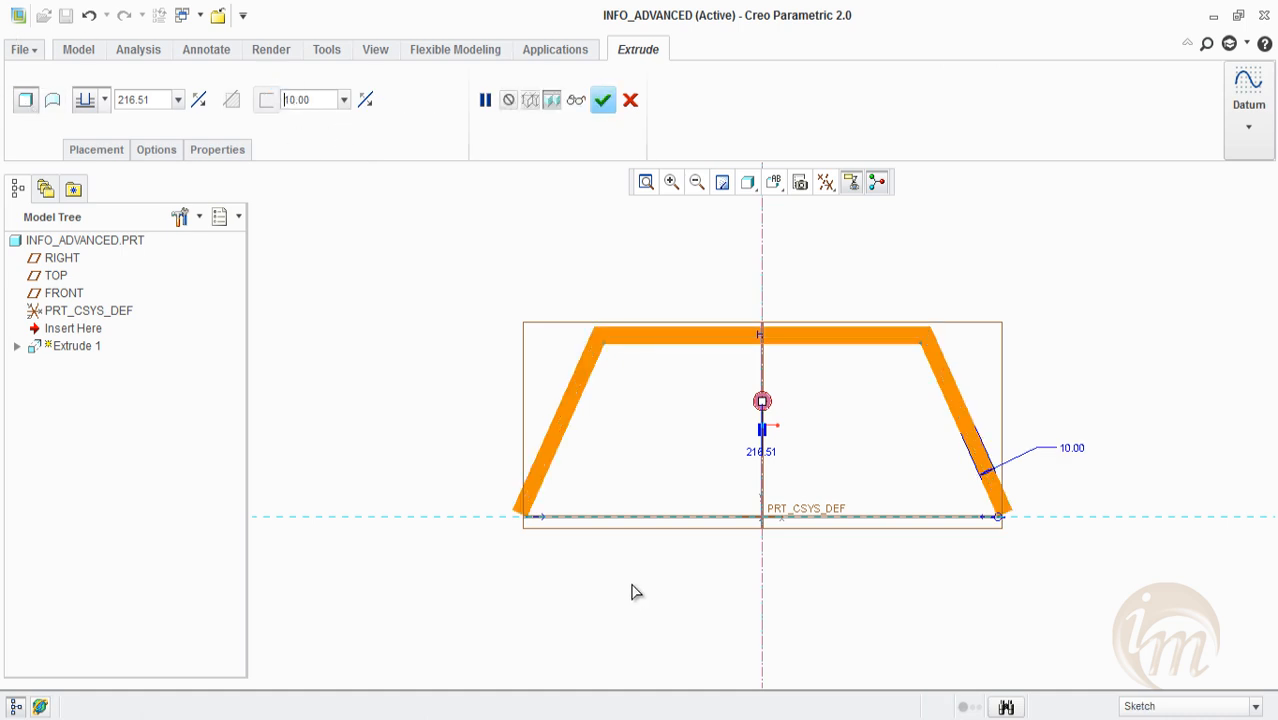
# Set the extrusion depth to 3000 mm and complete the feature
pyautogui.moveTo(645, 524); pyautogui.dragTo(667, 532, button='middle')
pyautogui.doubleClick(158, 100)
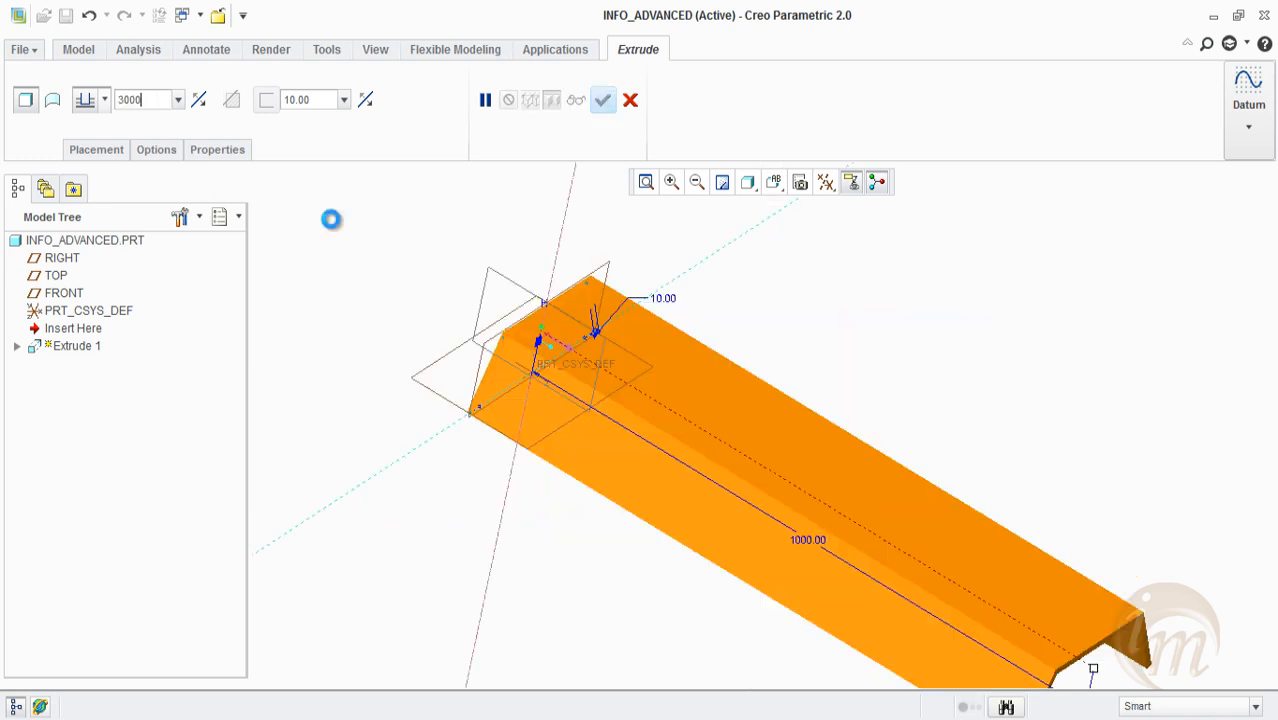
pyautogui.press('Return')
pyautogui.scroll(-5, 632, 408)
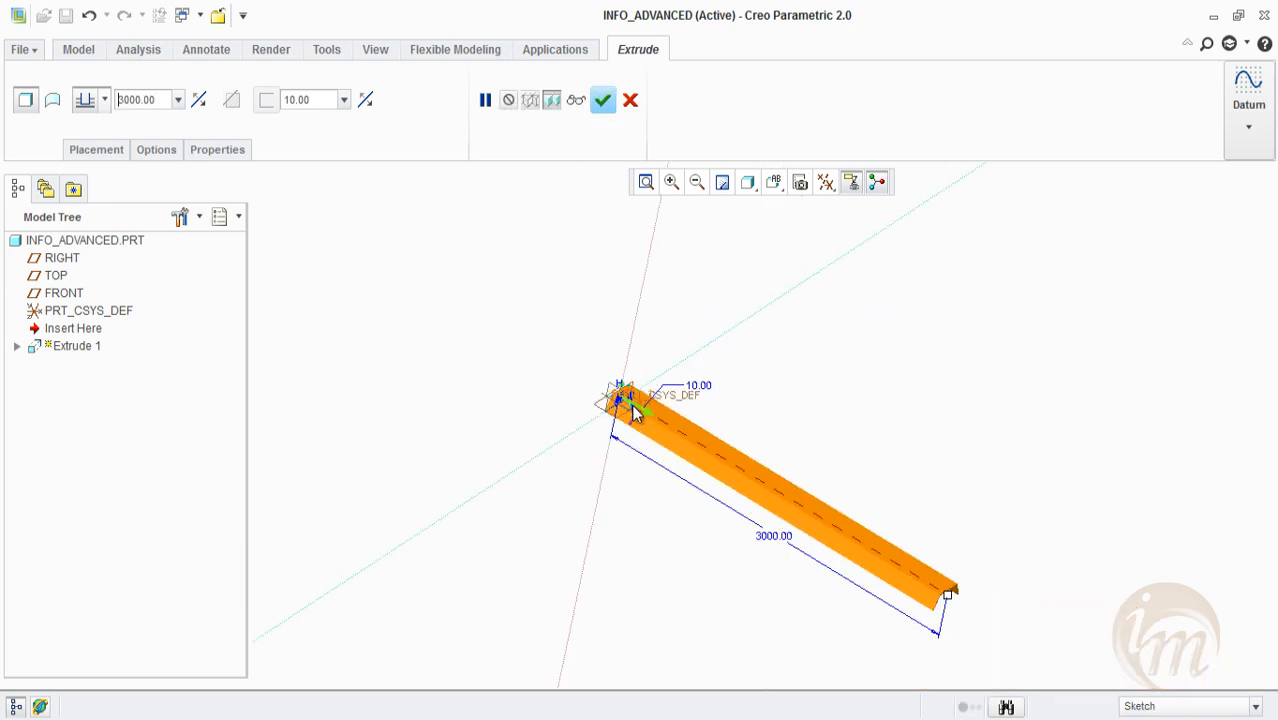
pyautogui.click(603, 100)
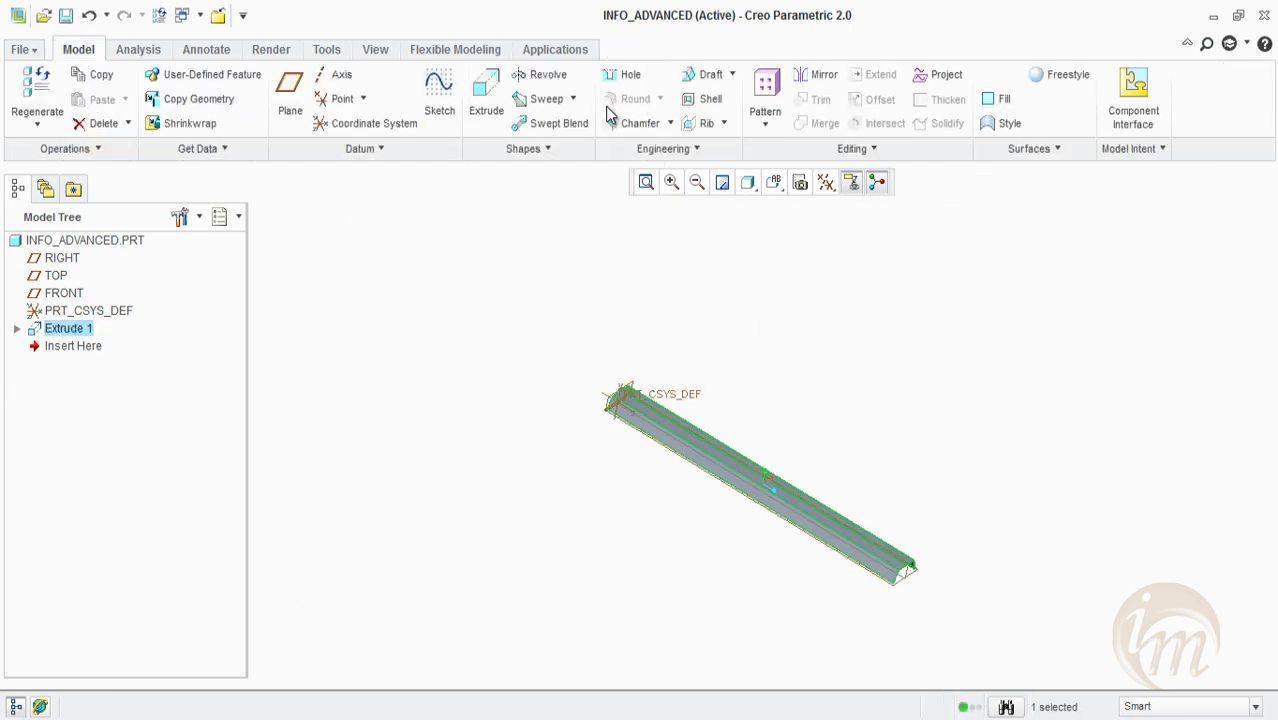
# Start a second Extrude on the channel's flat top face and sketch a small tilted rectangle near the origin end, beside the vertical reference
pyautogui.moveTo(680, 428); pyautogui.dragTo(775, 533, button='middle')
pyautogui.scroll(-5, 777, 536)
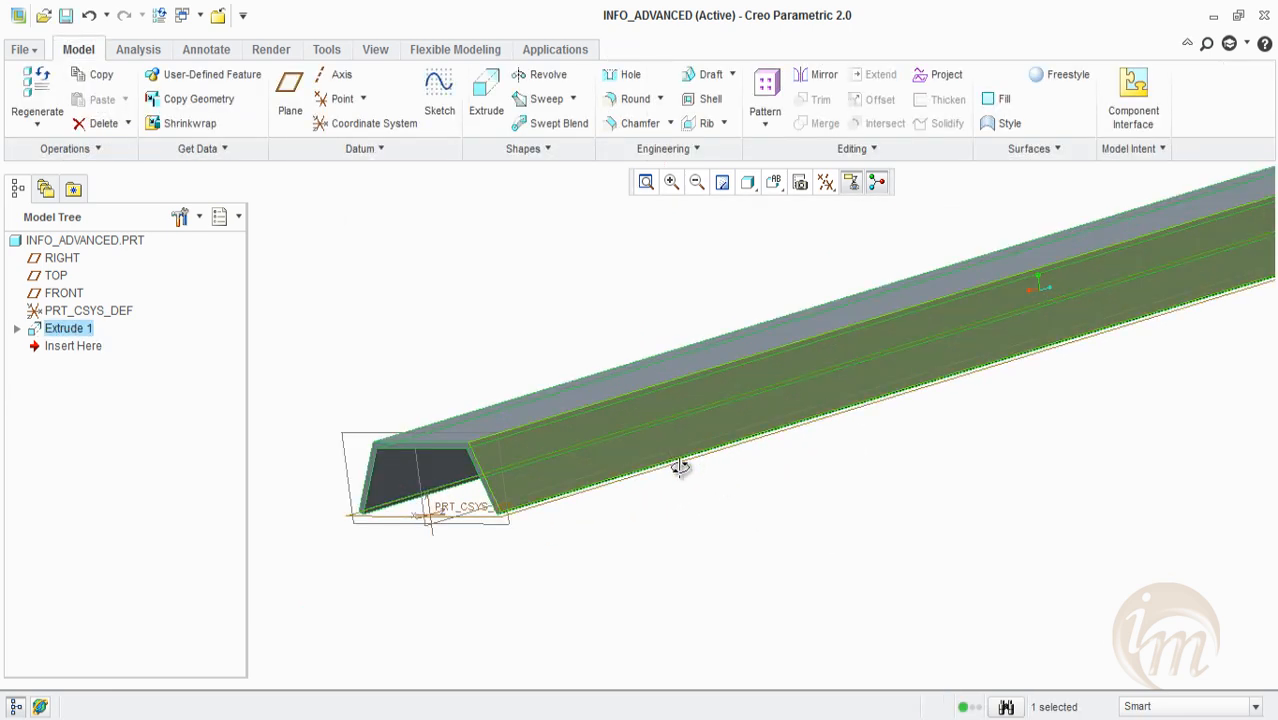
pyautogui.moveTo(682, 462); pyautogui.dragTo(682, 481, button='middle')
pyautogui.scroll(-3, 650, 550)
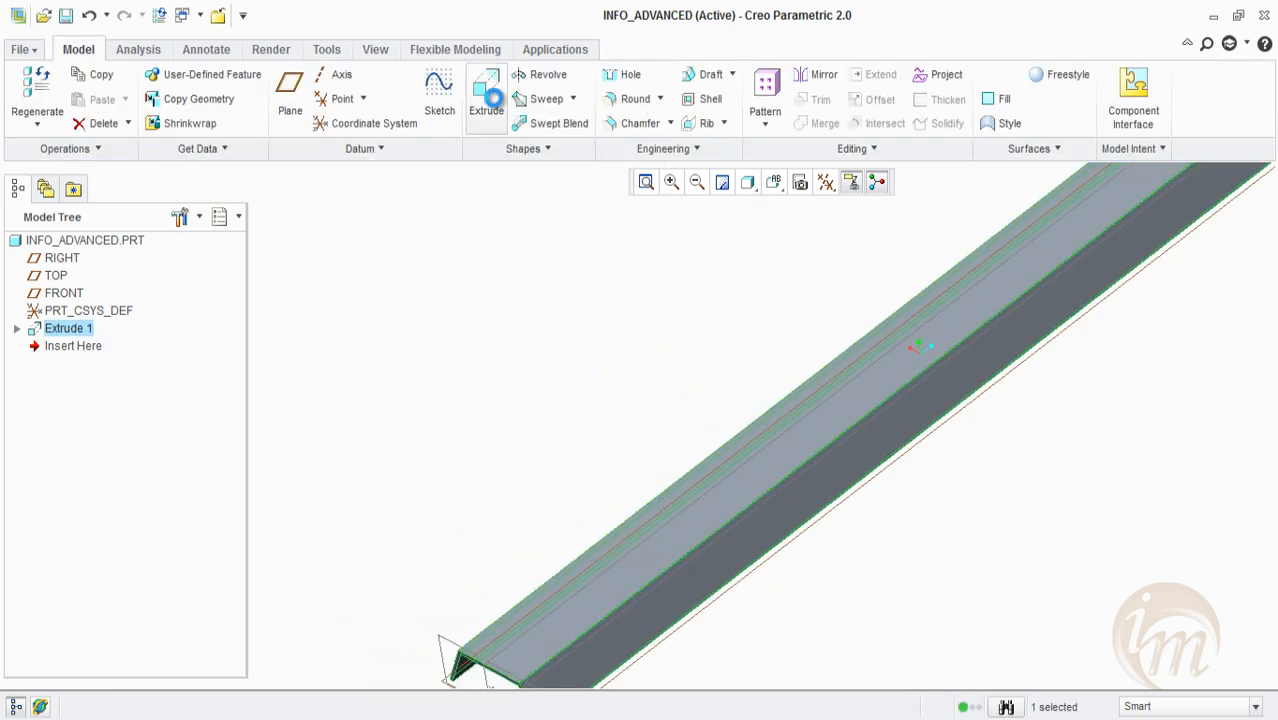
pyautogui.click(486, 100)
pyautogui.click(562, 562)
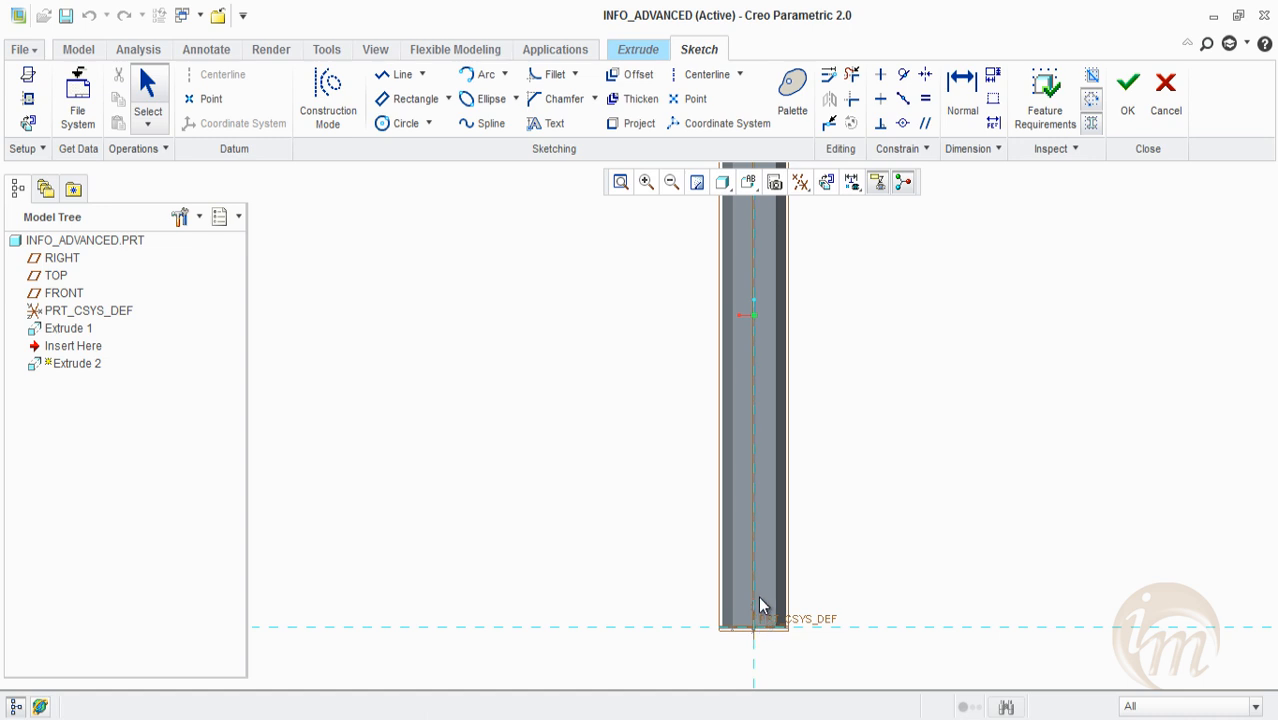
pyautogui.scroll(-5, 754, 629)
pyautogui.scroll(1, 748, 618)
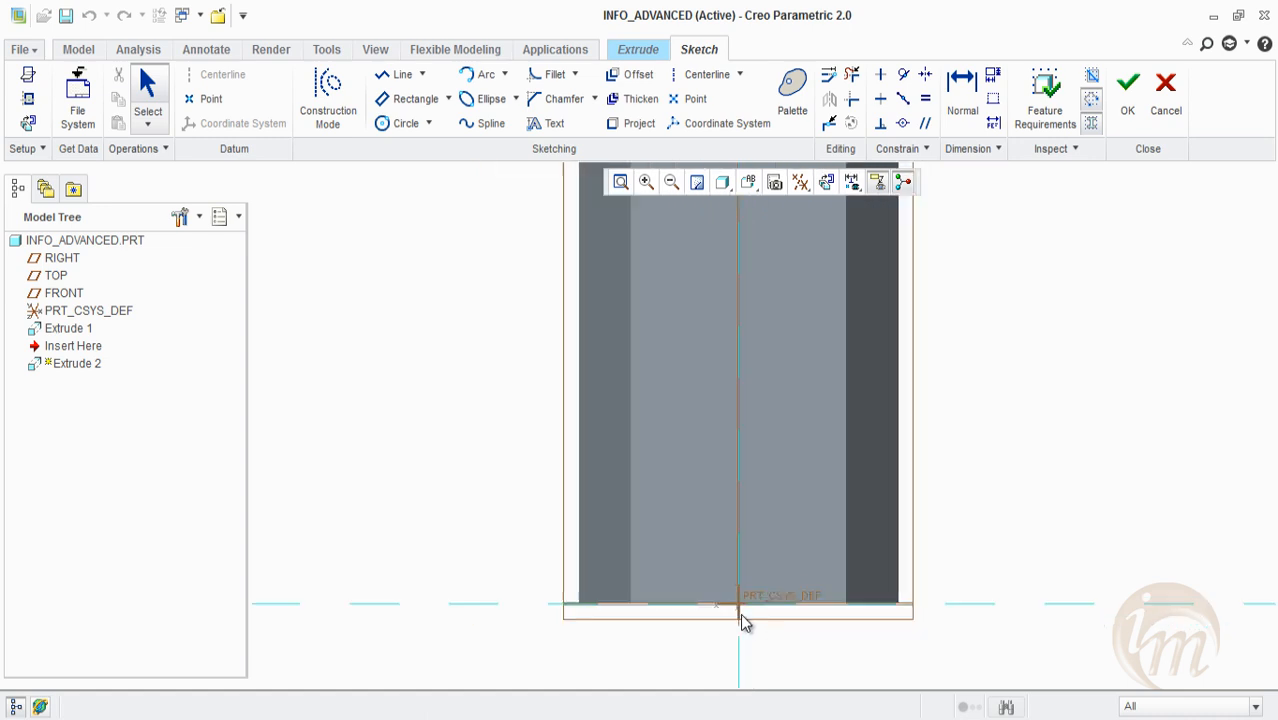
pyautogui.click(406, 99)
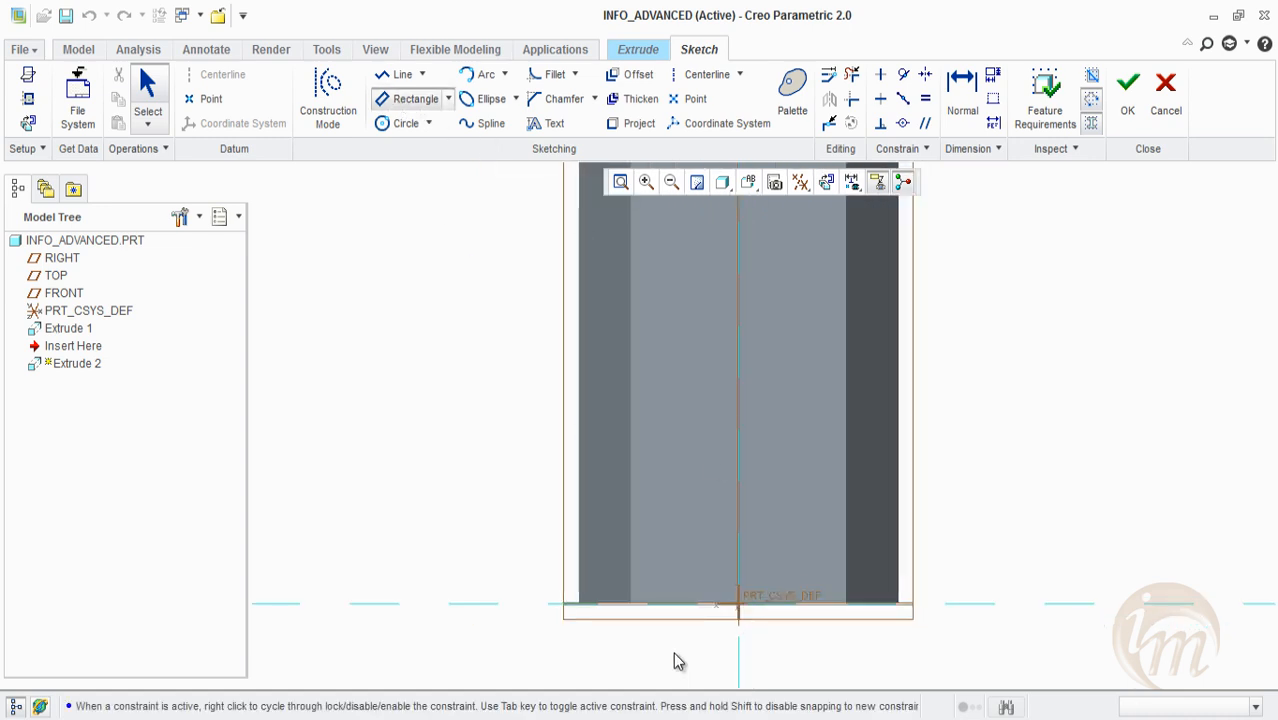
pyautogui.click(649, 582)
pyautogui.click(718, 538)
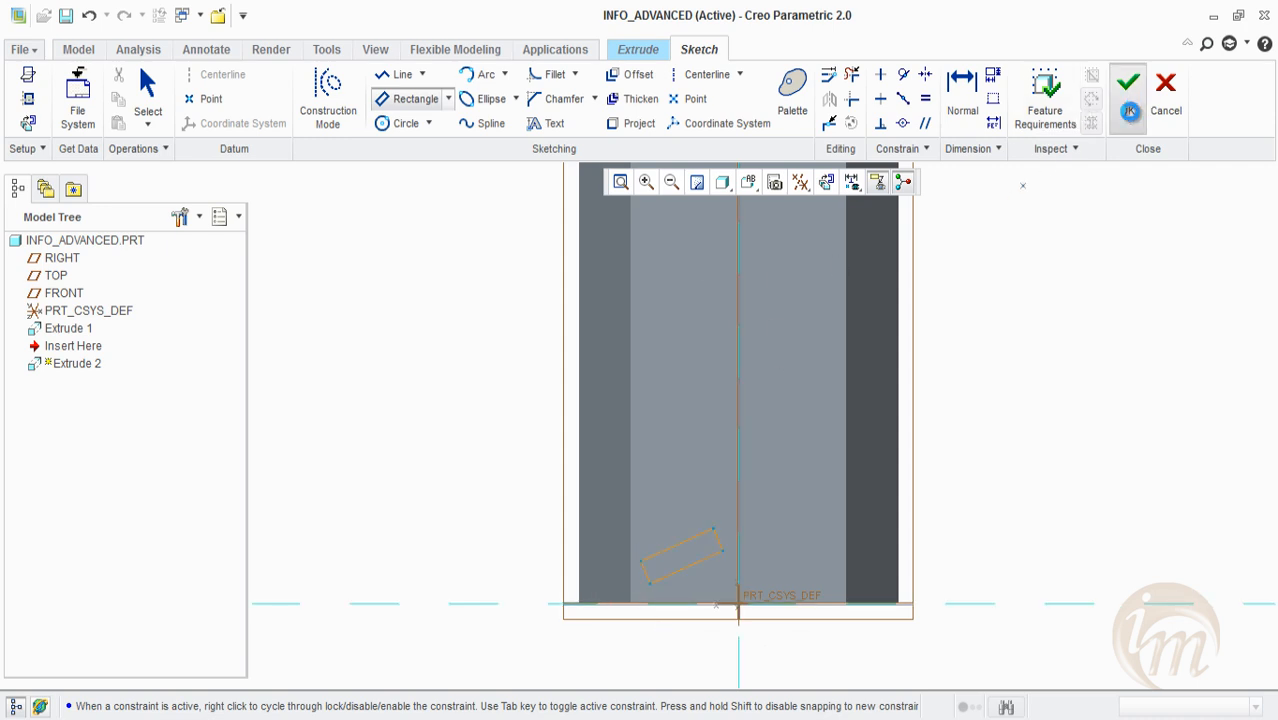
pyautogui.click(1129, 95)
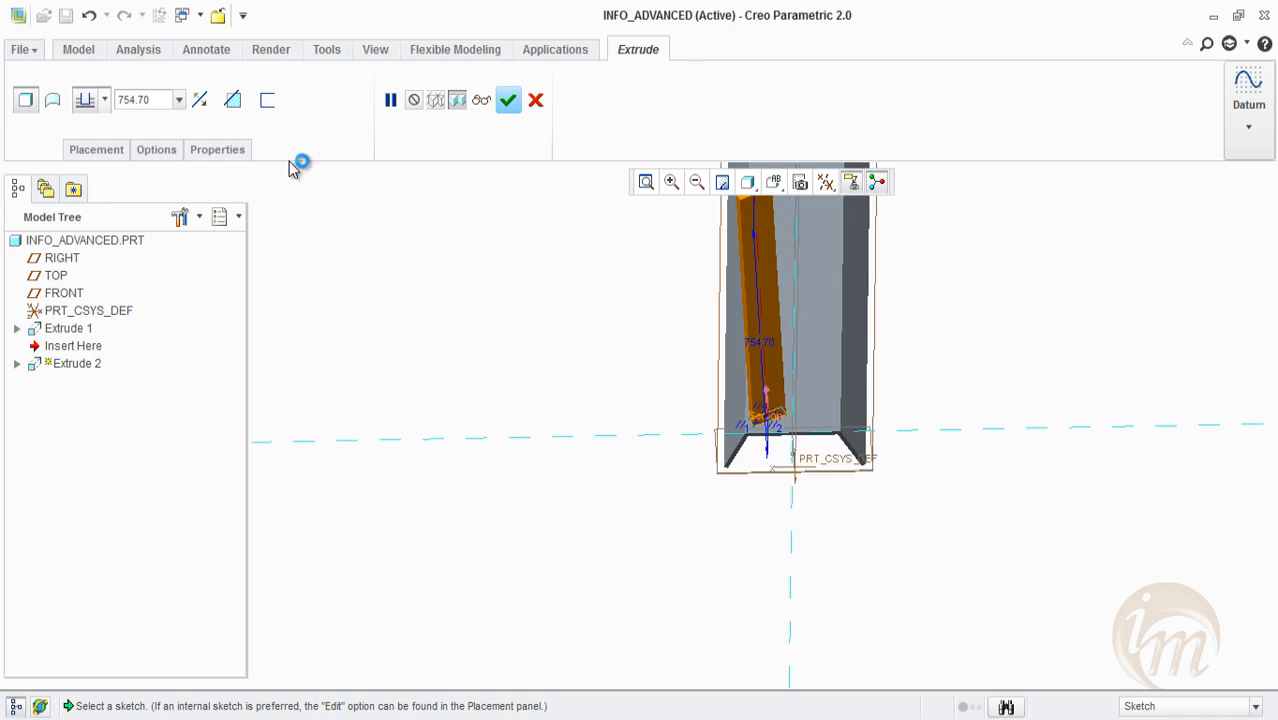
# Turn the tilted rectangle's extrusion into a material-removing cut 5 mm deep and complete the feature
pyautogui.write('10')
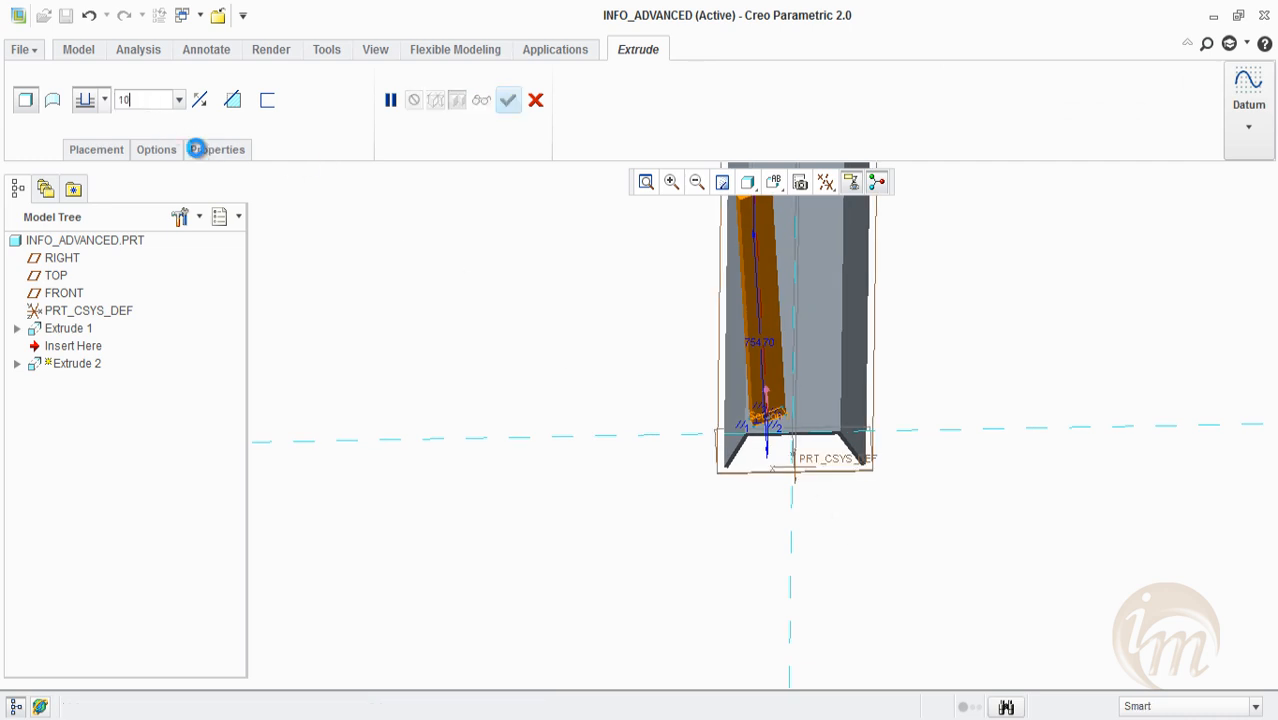
pyautogui.press('Return')
pyautogui.scroll(-5, 766, 405)
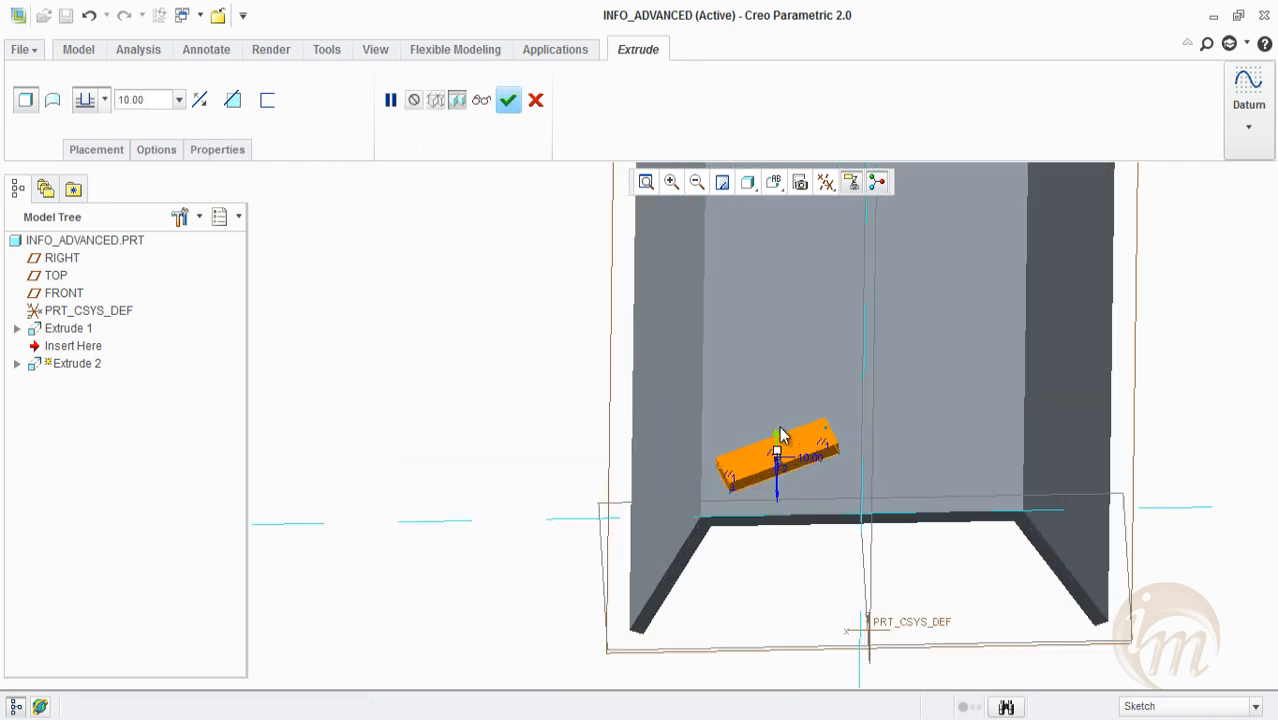
pyautogui.click(232, 99)
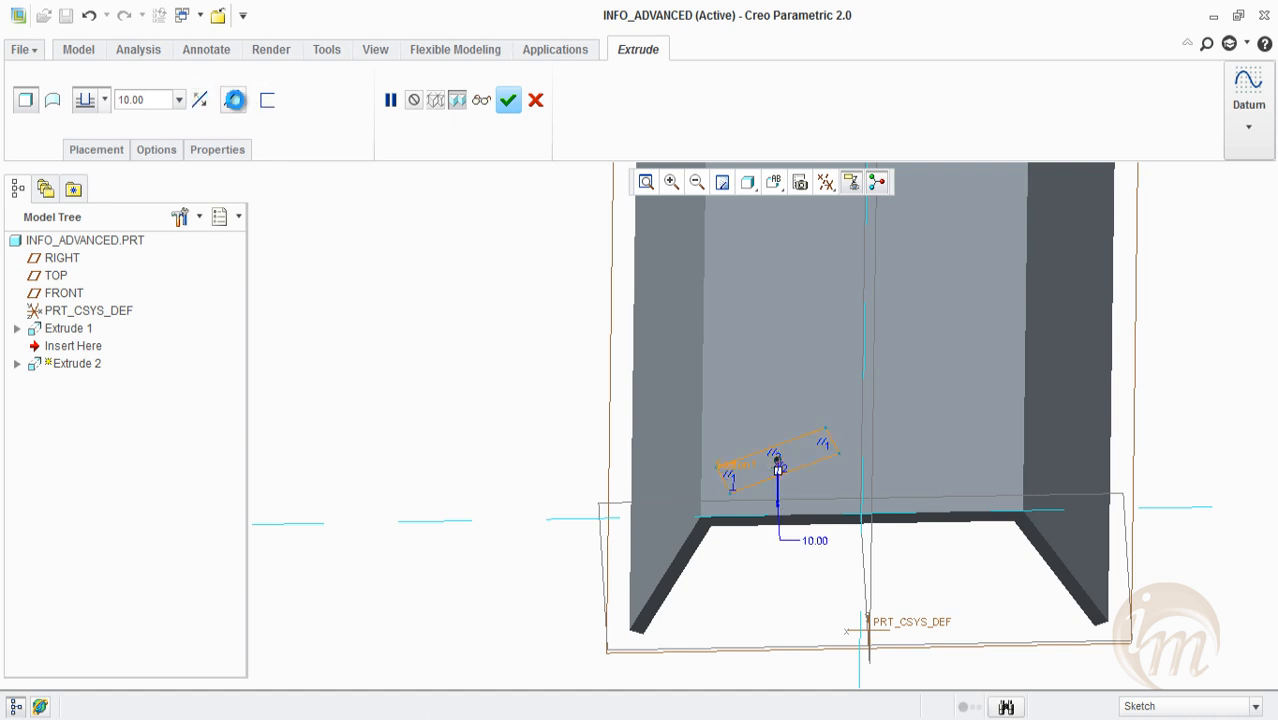
pyautogui.doubleClick(151, 96)
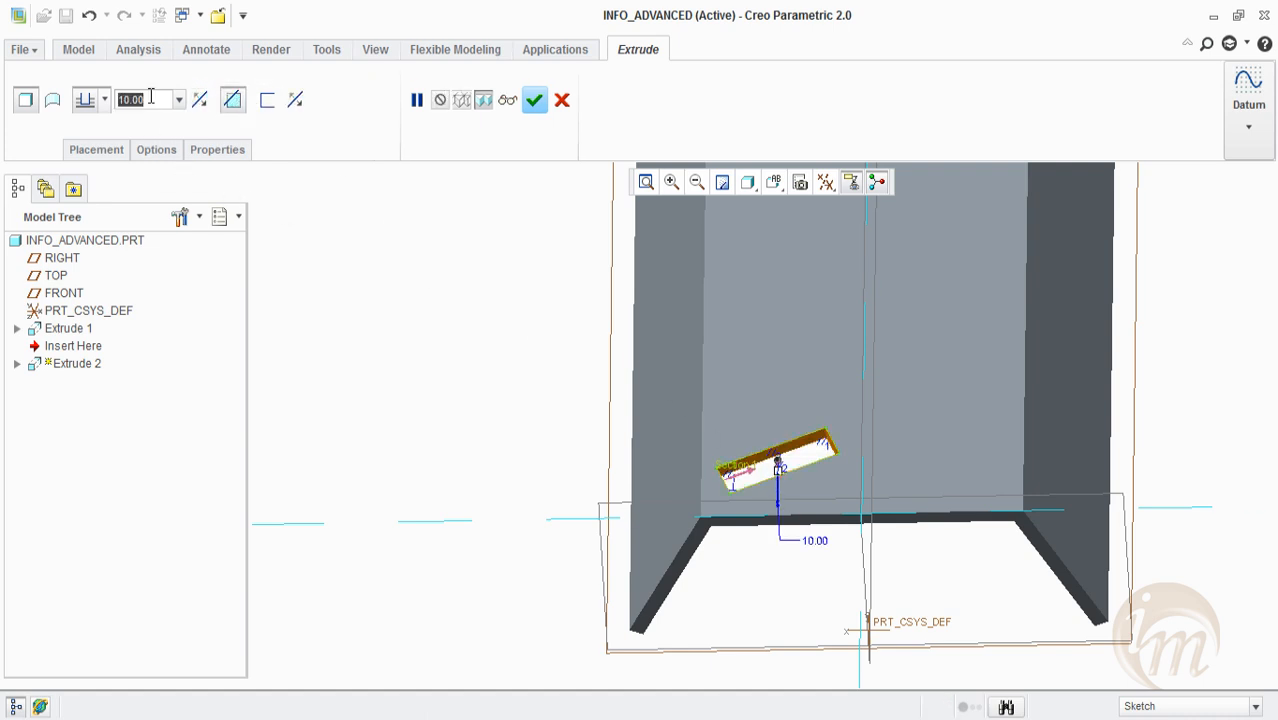
pyautogui.write('5')
pyautogui.press('Return')
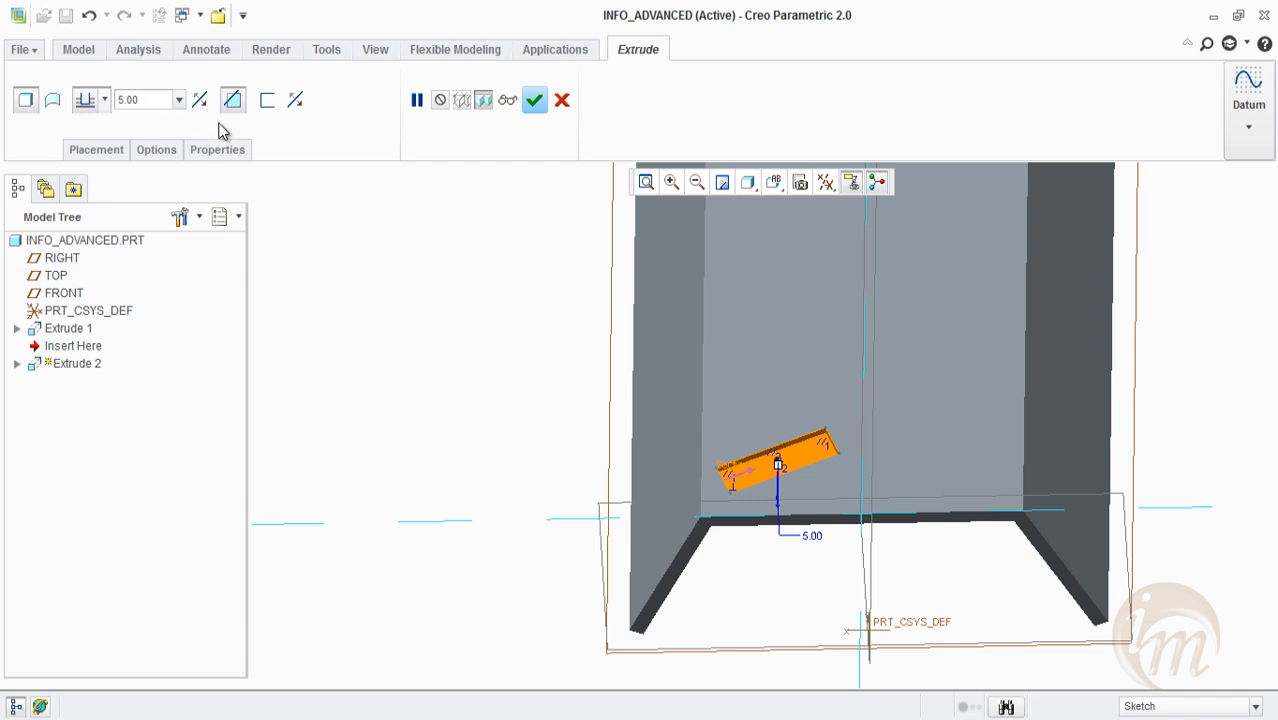
pyautogui.moveTo(663, 474); pyautogui.dragTo(596, 310, button='middle')
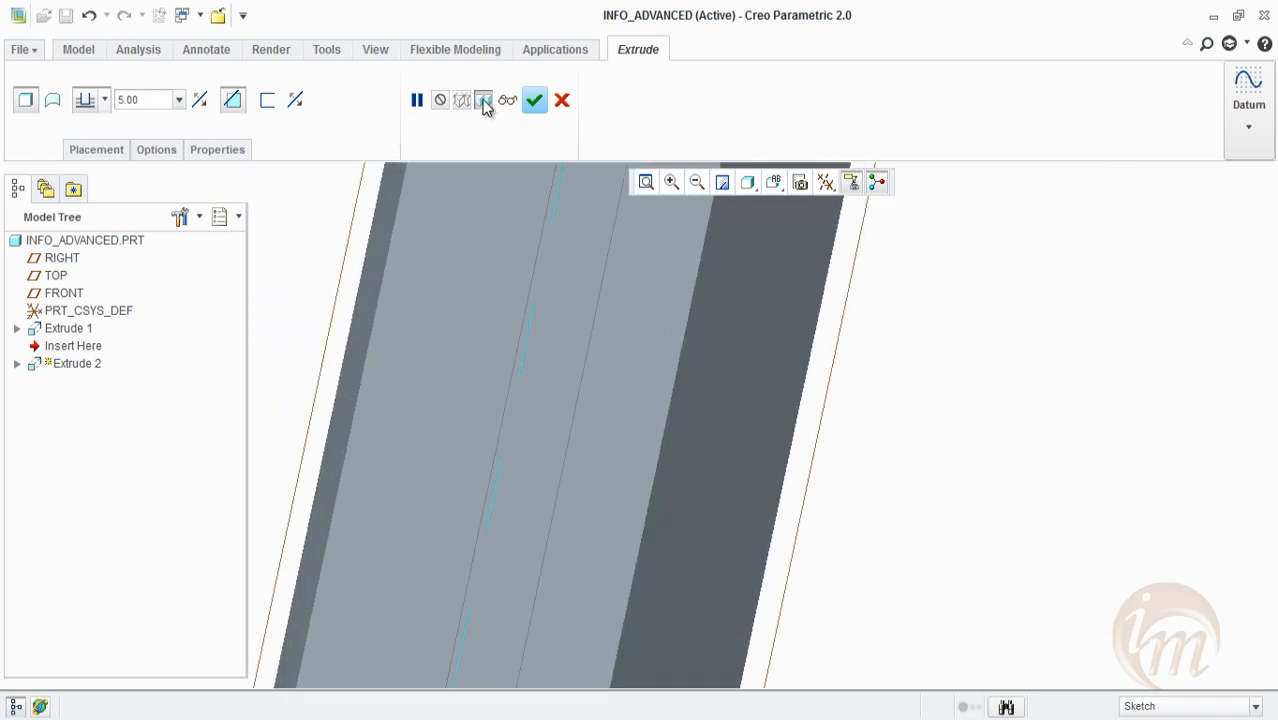
pyautogui.click(527, 101)
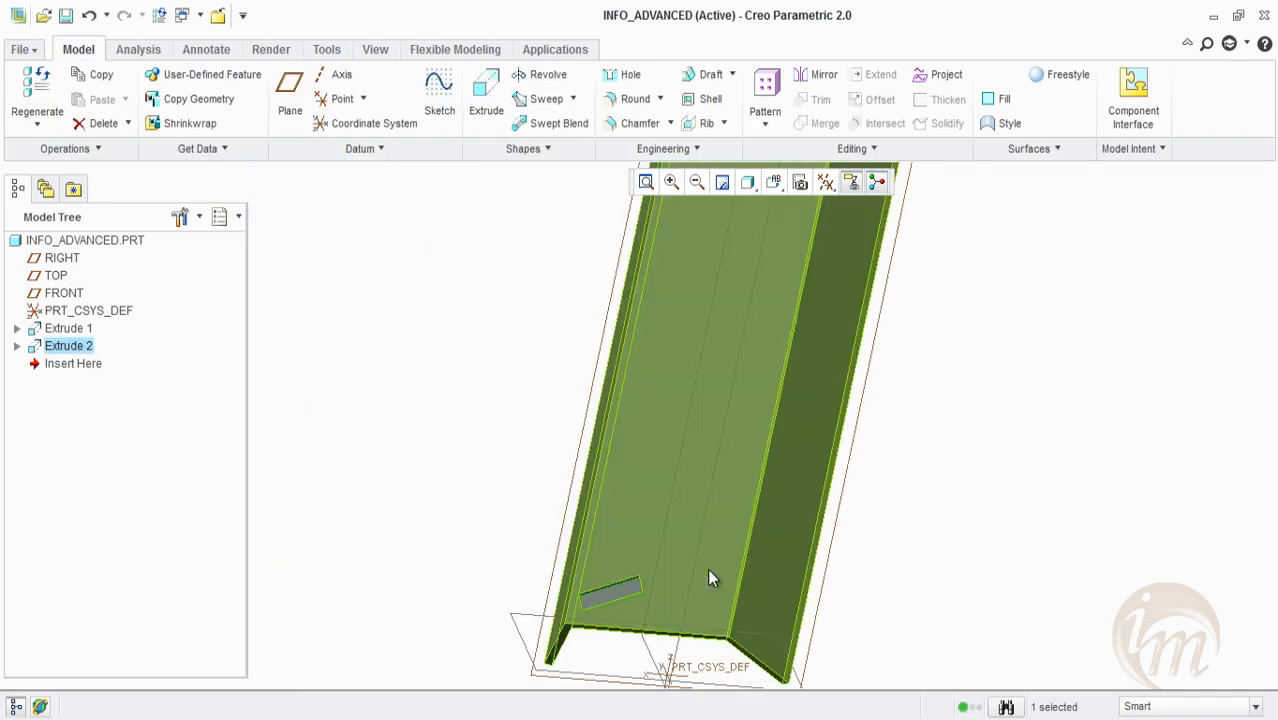
# Pattern the slot cut by Direction along the top face's long edge with 15 members
pyautogui.click(765, 100)
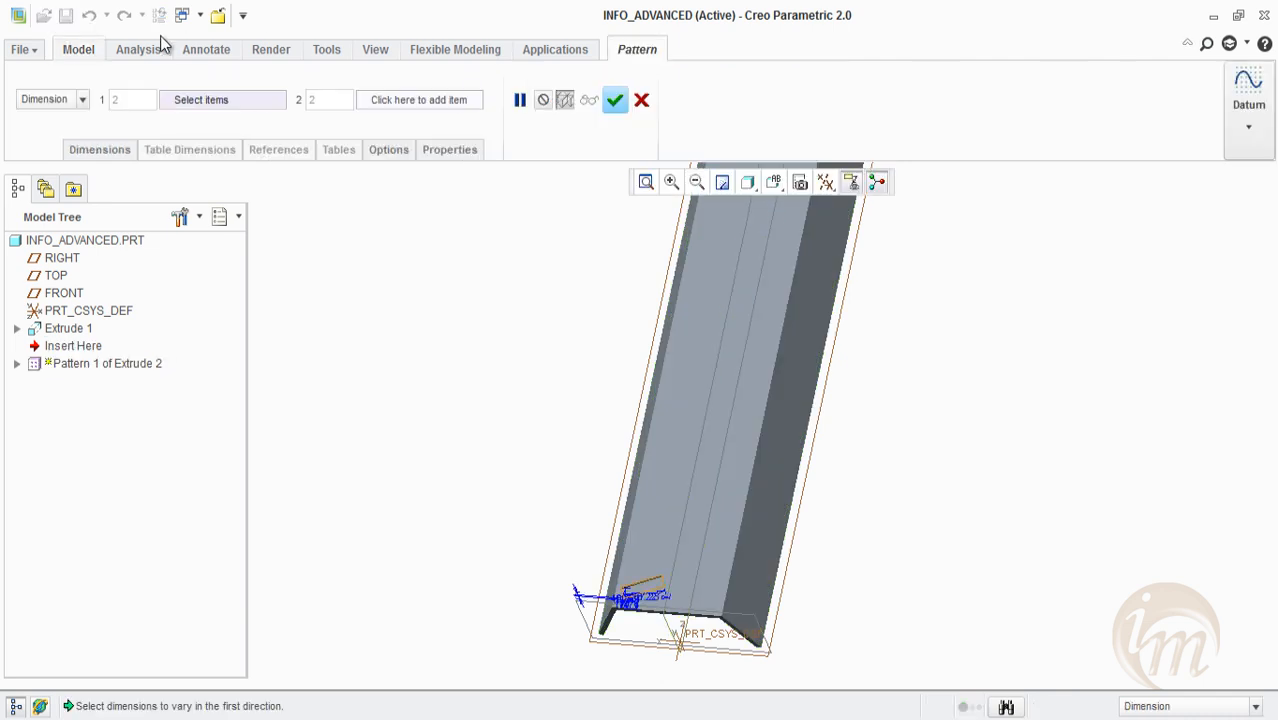
pyautogui.click(70, 99)
pyautogui.click(63, 131)
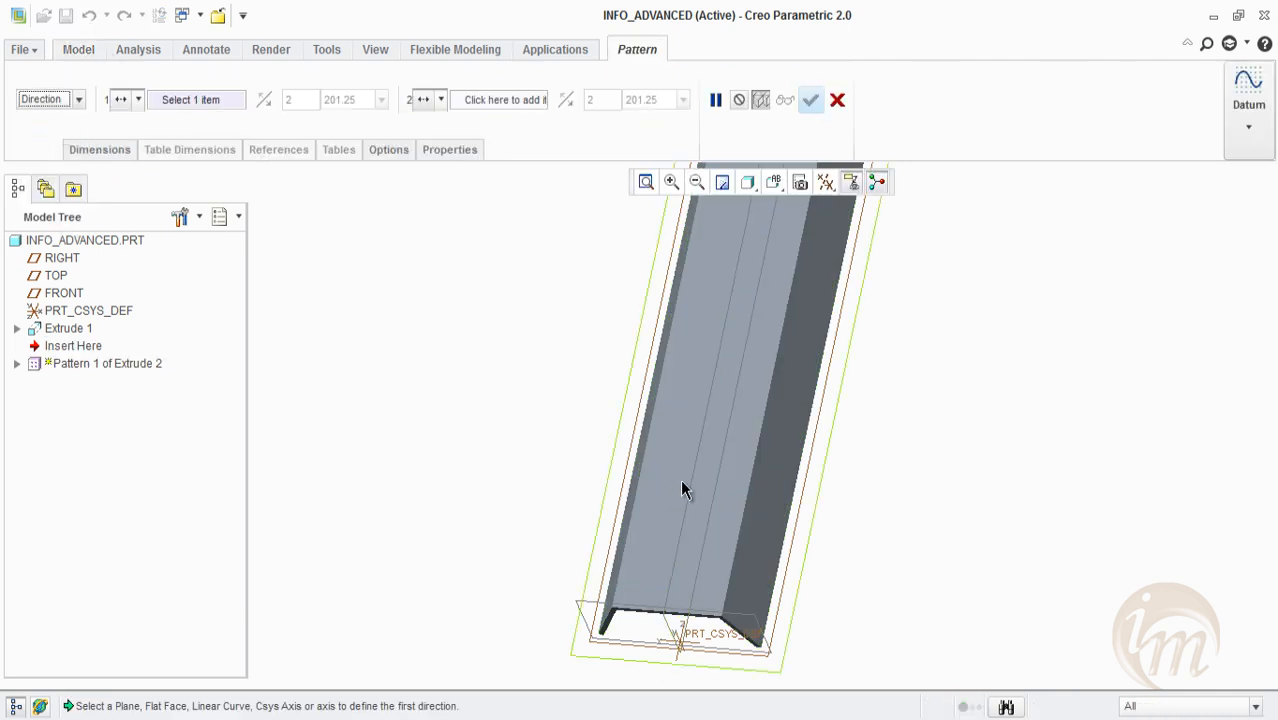
pyautogui.click(626, 533)
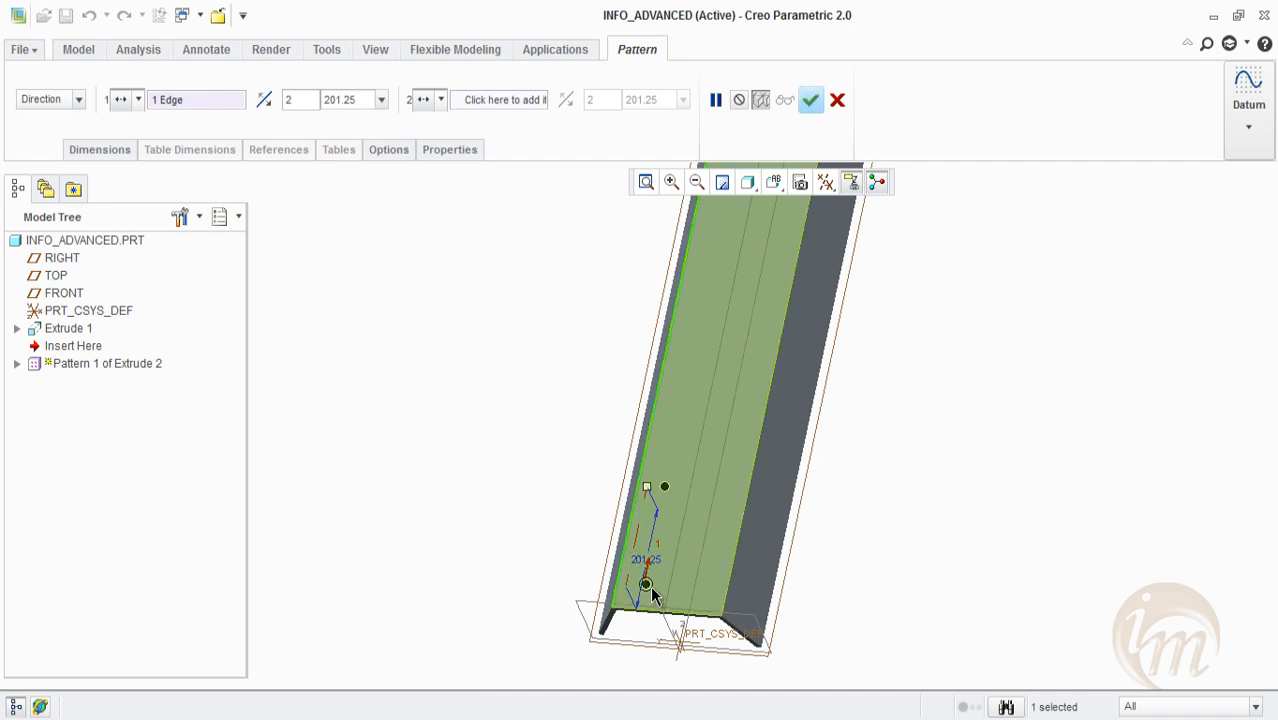
pyautogui.click(297, 99)
pyautogui.write('15')
pyautogui.press('Return')
pyautogui.hotkey('ctrl', 'd')
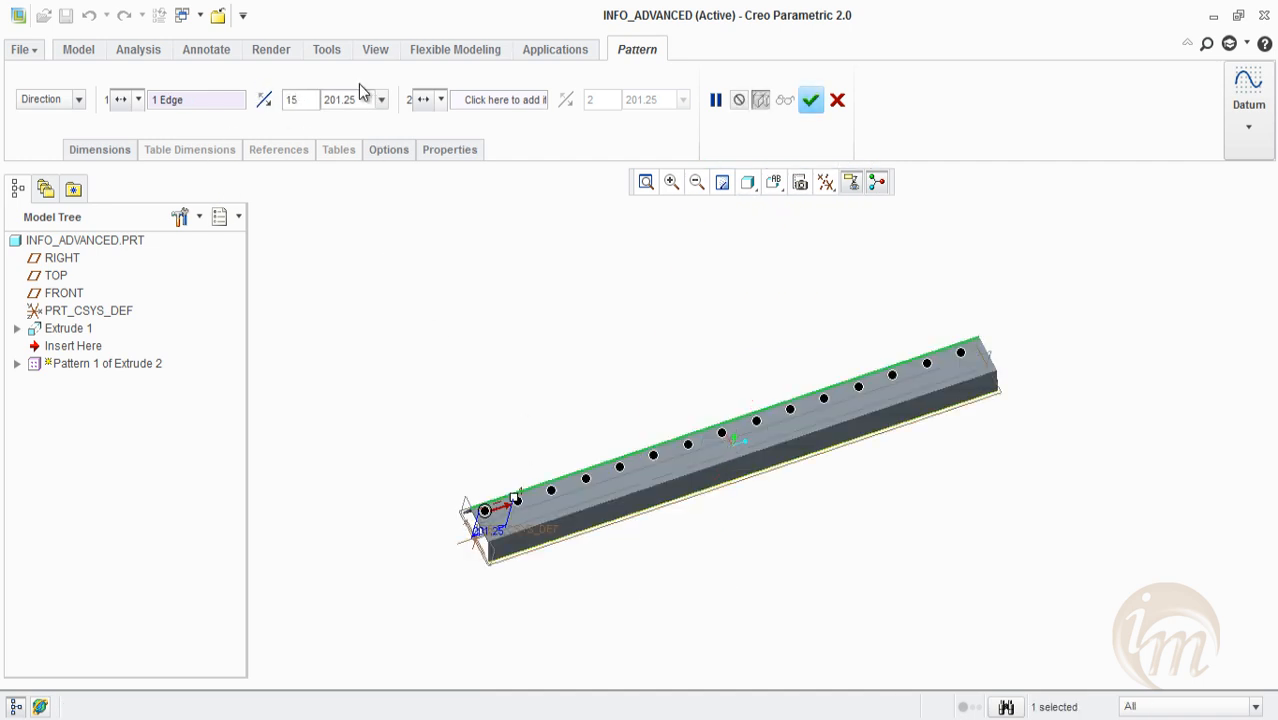
# Add a second pattern direction along the top face's short end edge, spaced about 104.70 mm, and complete the pattern
pyautogui.click(491, 102)
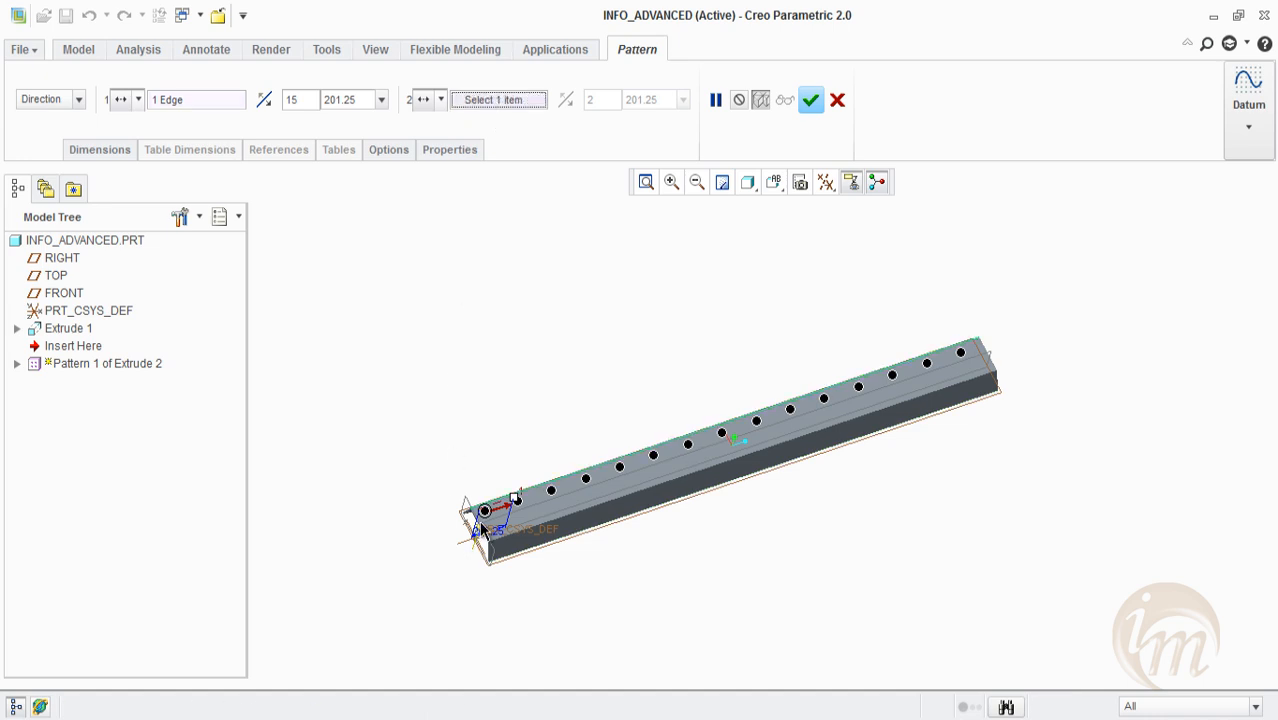
pyautogui.scroll(2, 483, 543)
pyautogui.scroll(1, 483, 543)
pyautogui.click(495, 540)
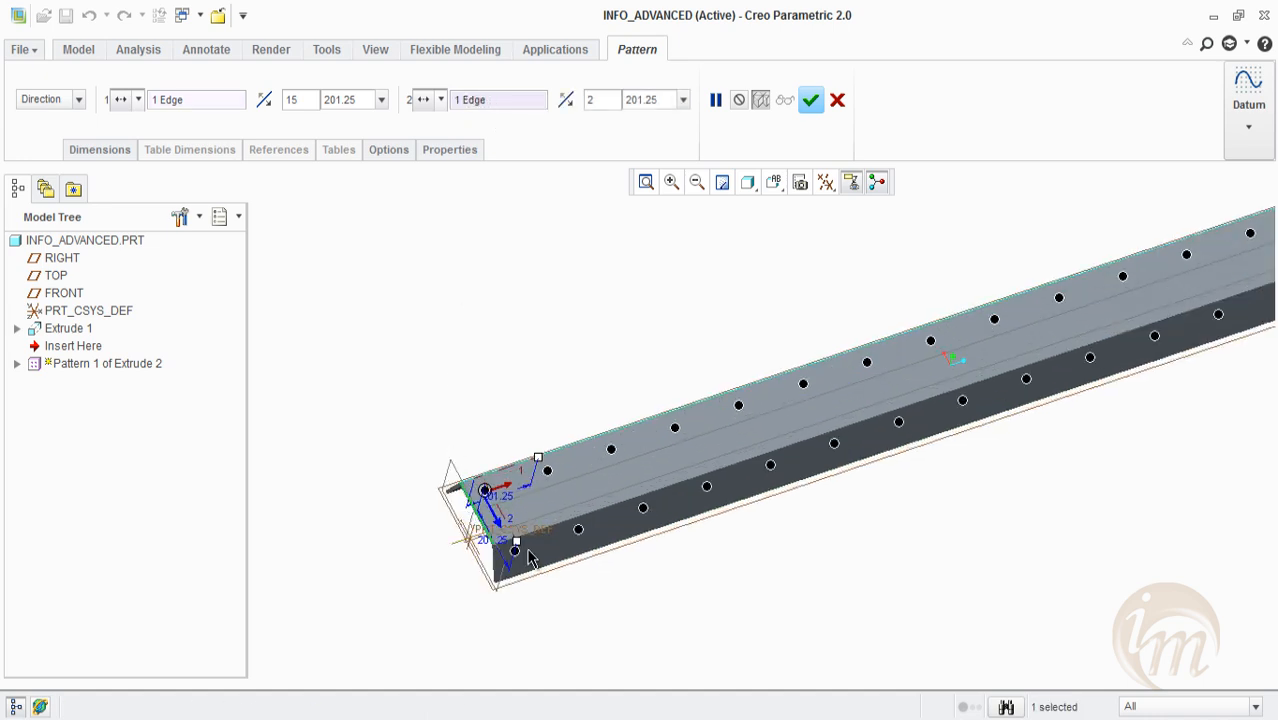
pyautogui.moveTo(516, 543); pyautogui.dragTo(498, 521)
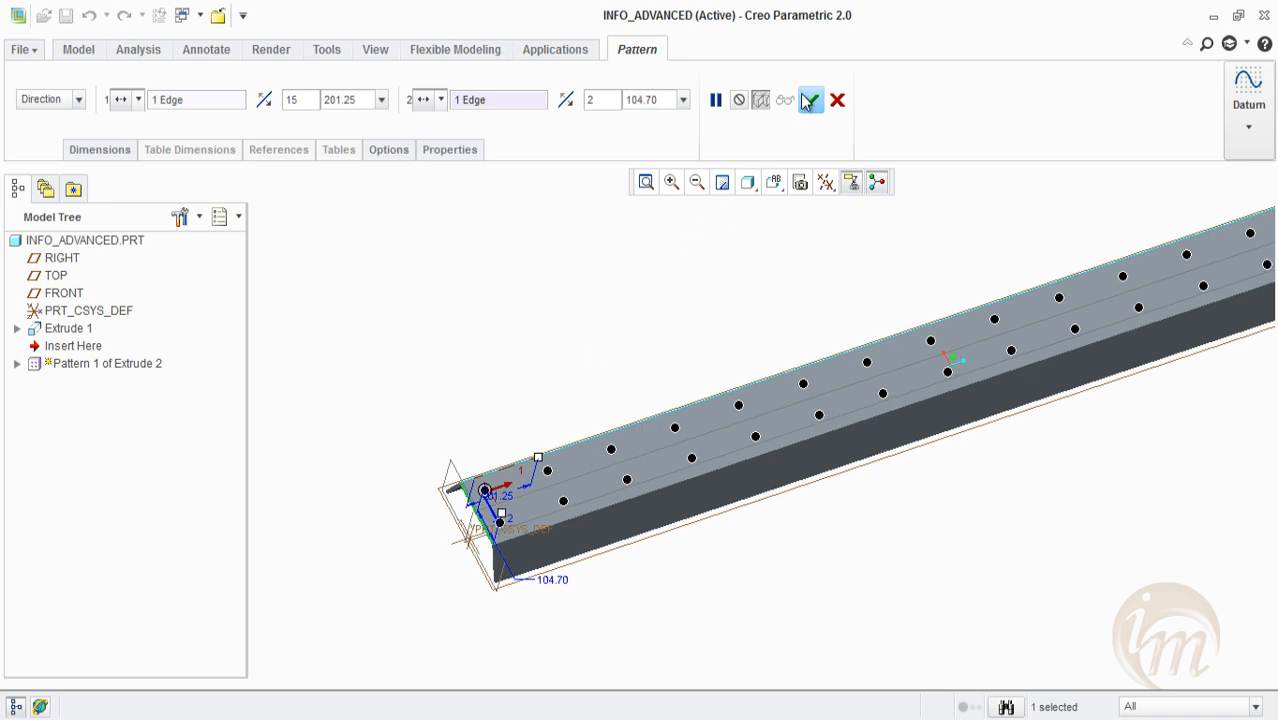
pyautogui.click(810, 101)
pyautogui.moveTo(753, 508); pyautogui.dragTo(728, 463, button='middle')
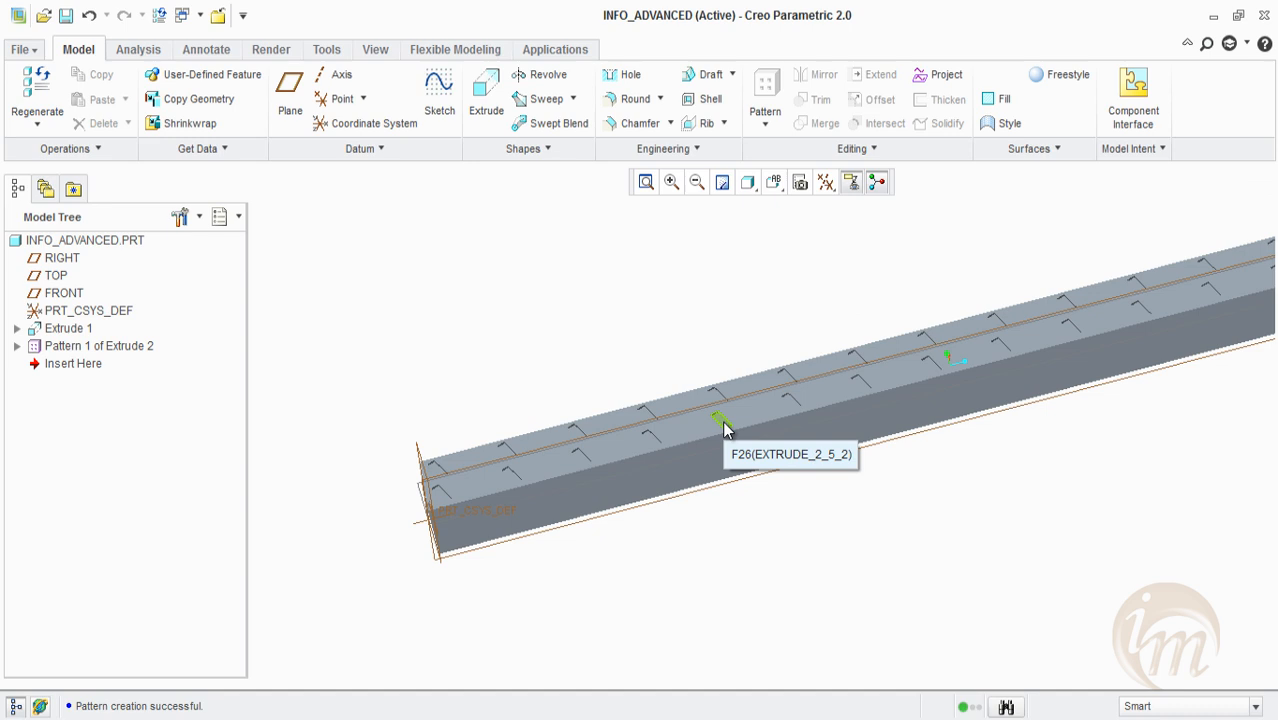
# Start a Toroidal Bend and include the solid geometry as the geometry to bend
pyautogui.click(668, 148)
pyautogui.click(691, 173)
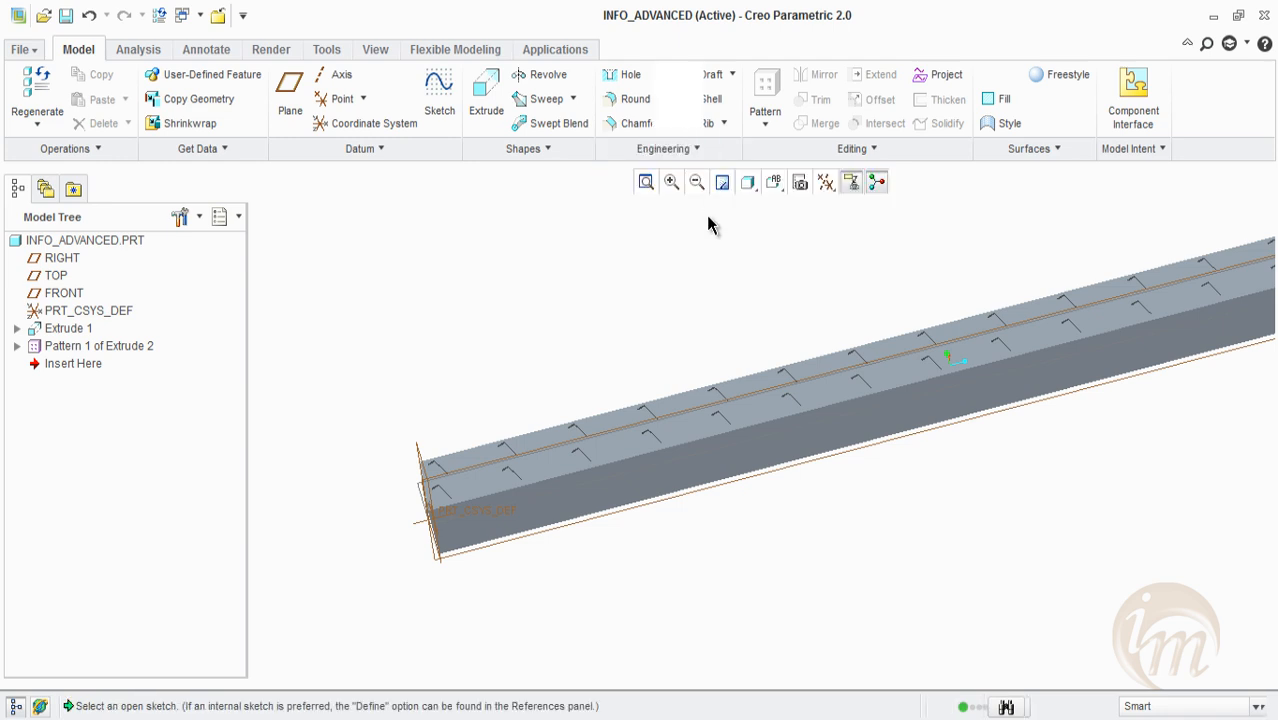
pyautogui.click(110, 147)
pyautogui.click(109, 189)
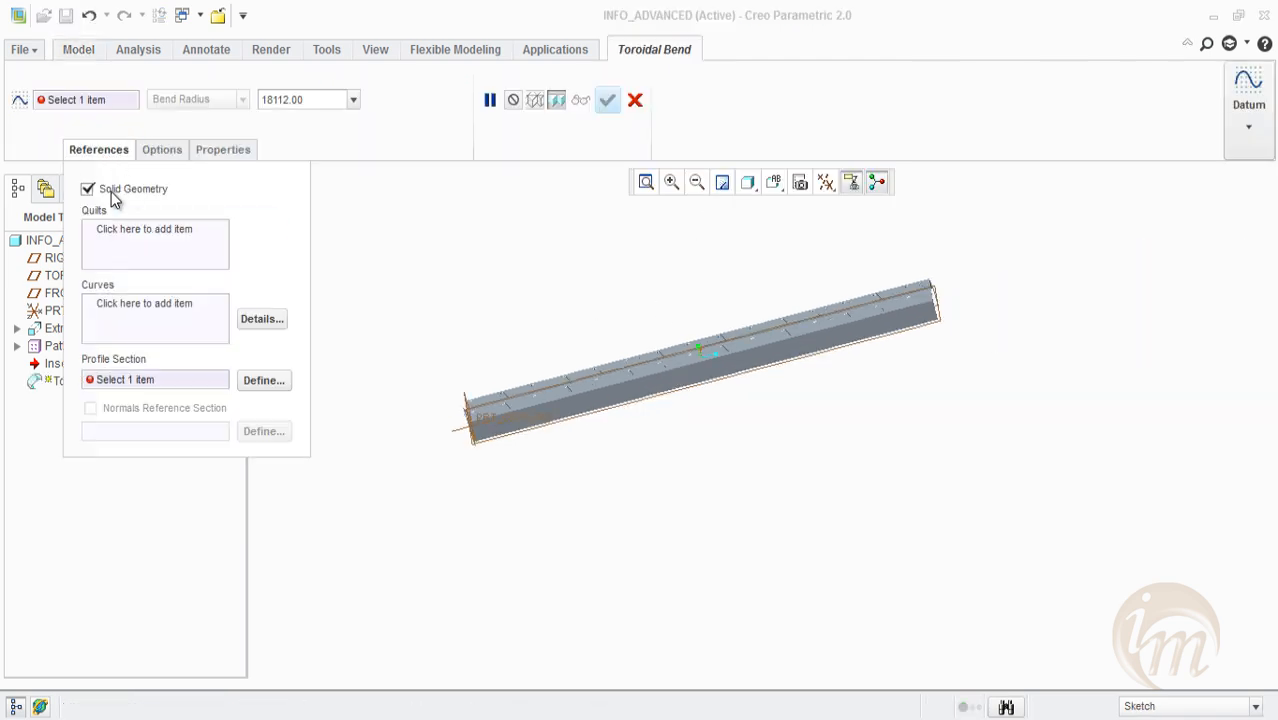
# Define an internal profile section for the bend, sketched on the channel's trapezoidal end face
pyautogui.click(240, 380)
pyautogui.scroll(5, 471, 423)
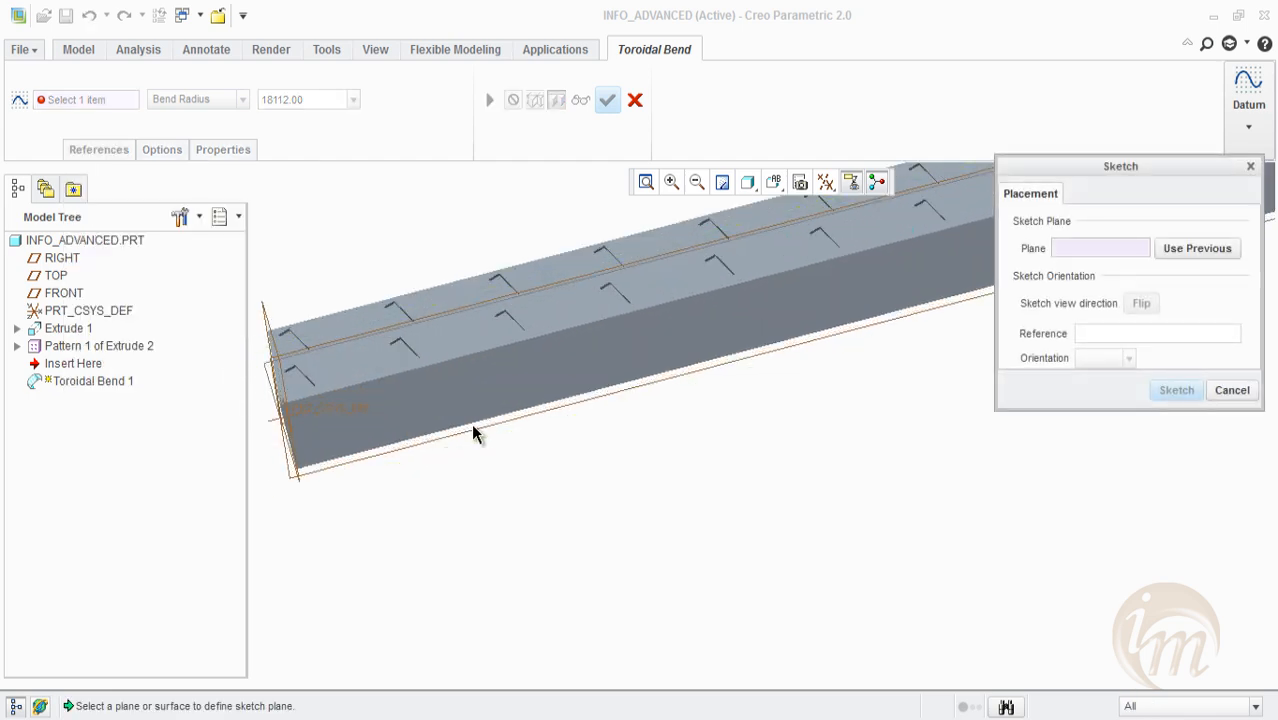
pyautogui.moveTo(516, 425); pyautogui.dragTo(538, 422, button='middle')
pyautogui.scroll(-4, 465, 376)
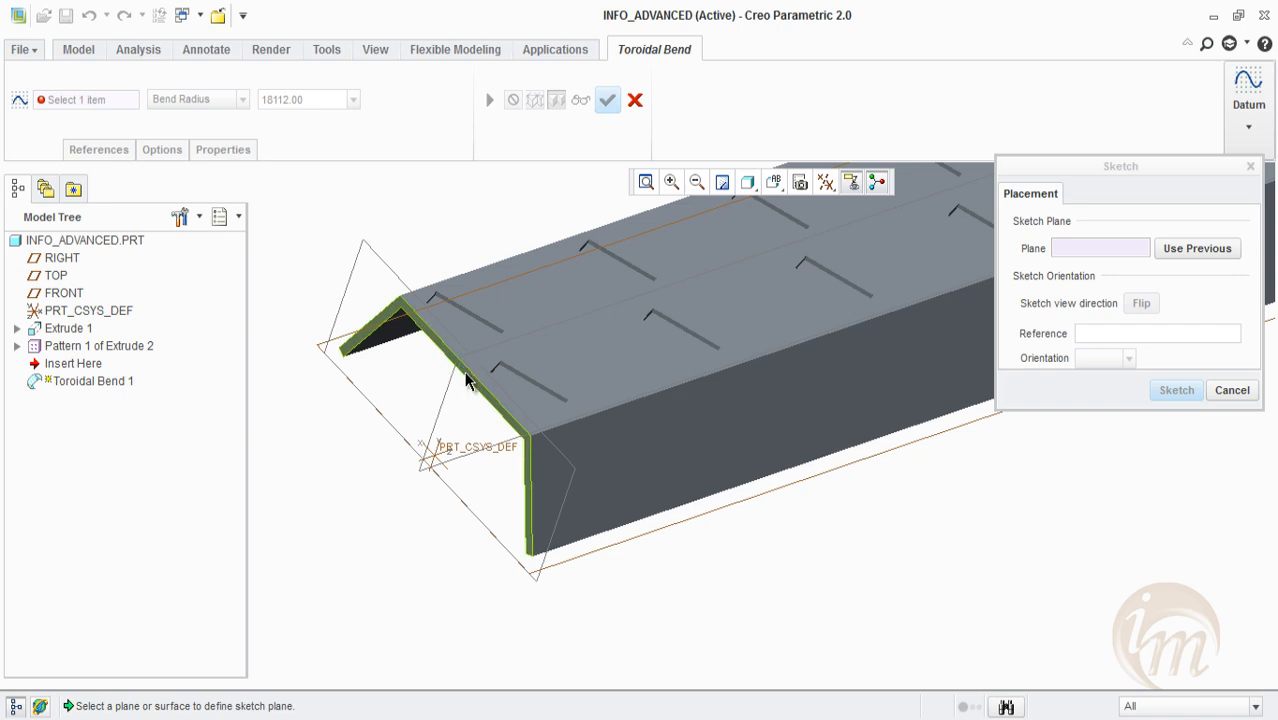
pyautogui.click(465, 375)
pyautogui.click(1160, 391)
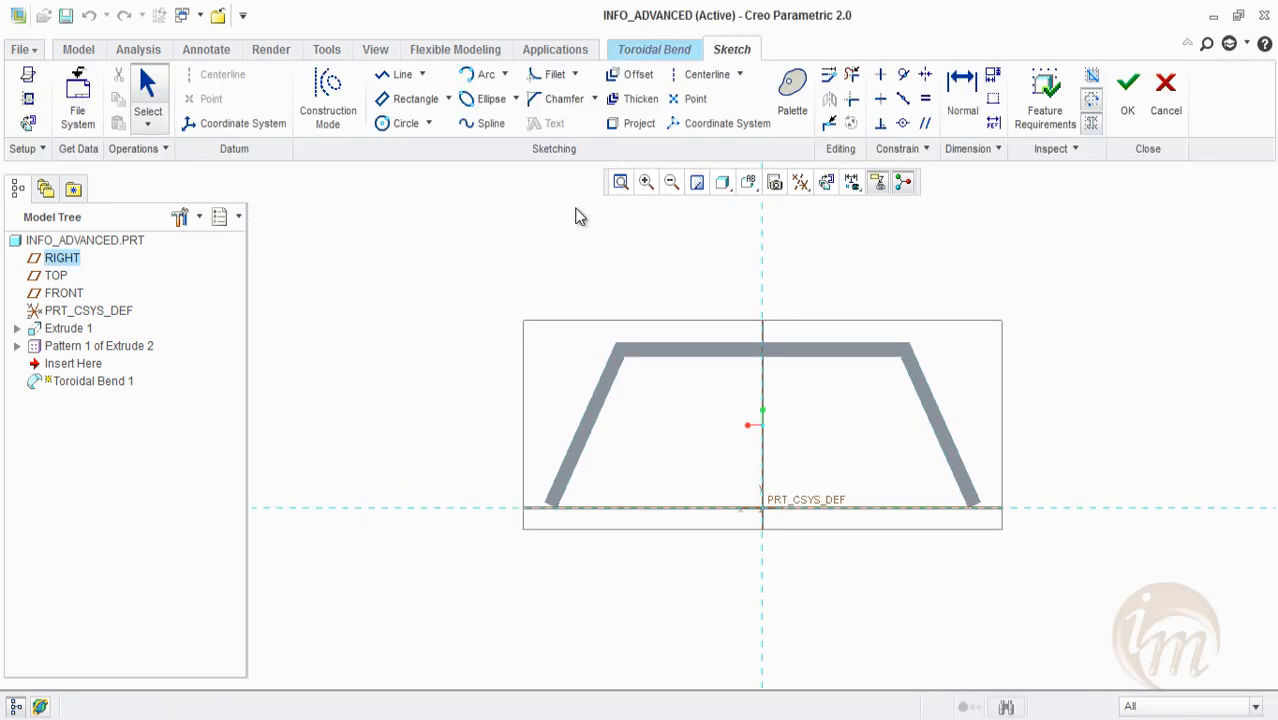
# Place a datum coordinate system at the origin, draw an arc bulging upward between the channel's two lower ends, and finish the sketch
pyautogui.click(250, 121)
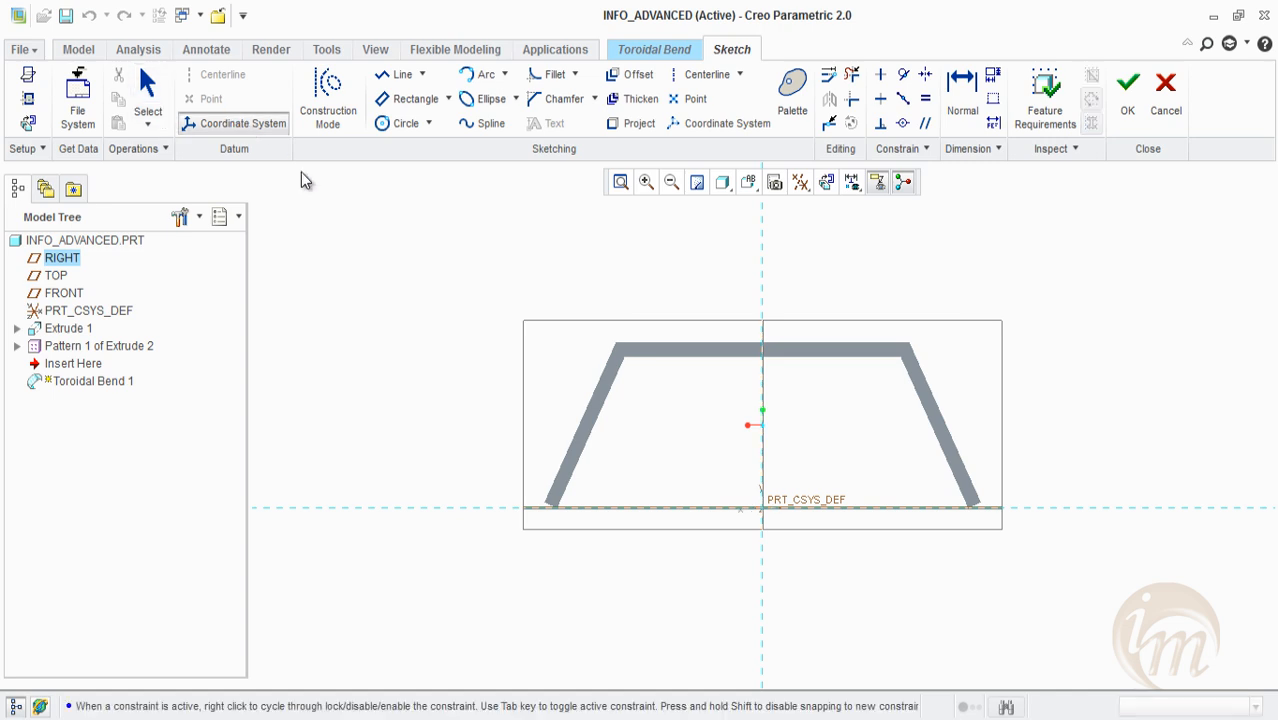
pyautogui.click(765, 508)
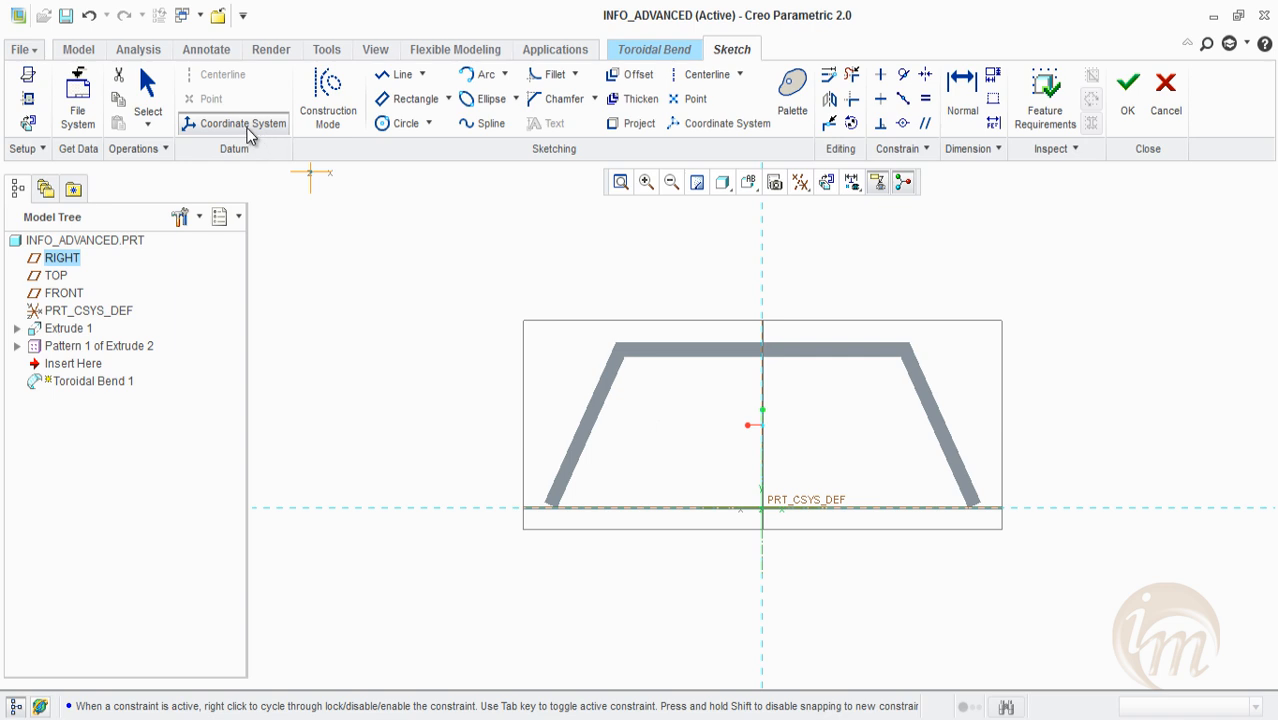
pyautogui.click(480, 75)
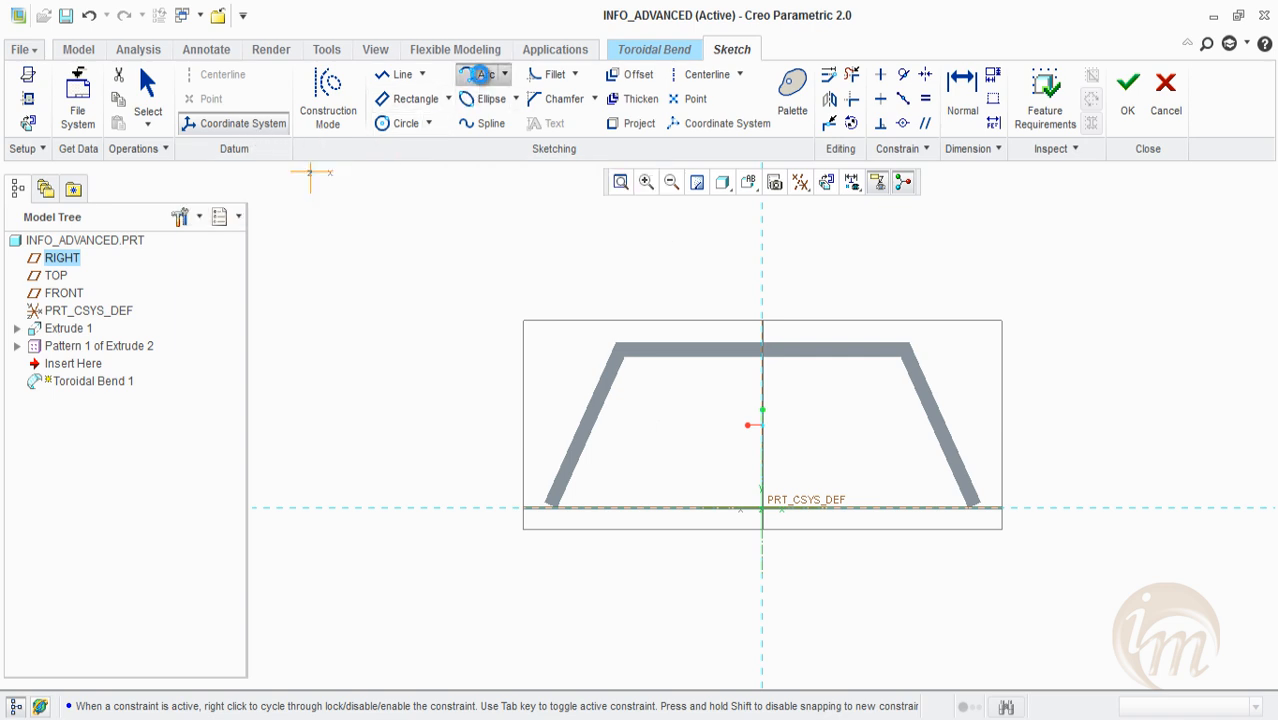
pyautogui.click(543, 508)
pyautogui.click(980, 508)
pyautogui.click(776, 432)
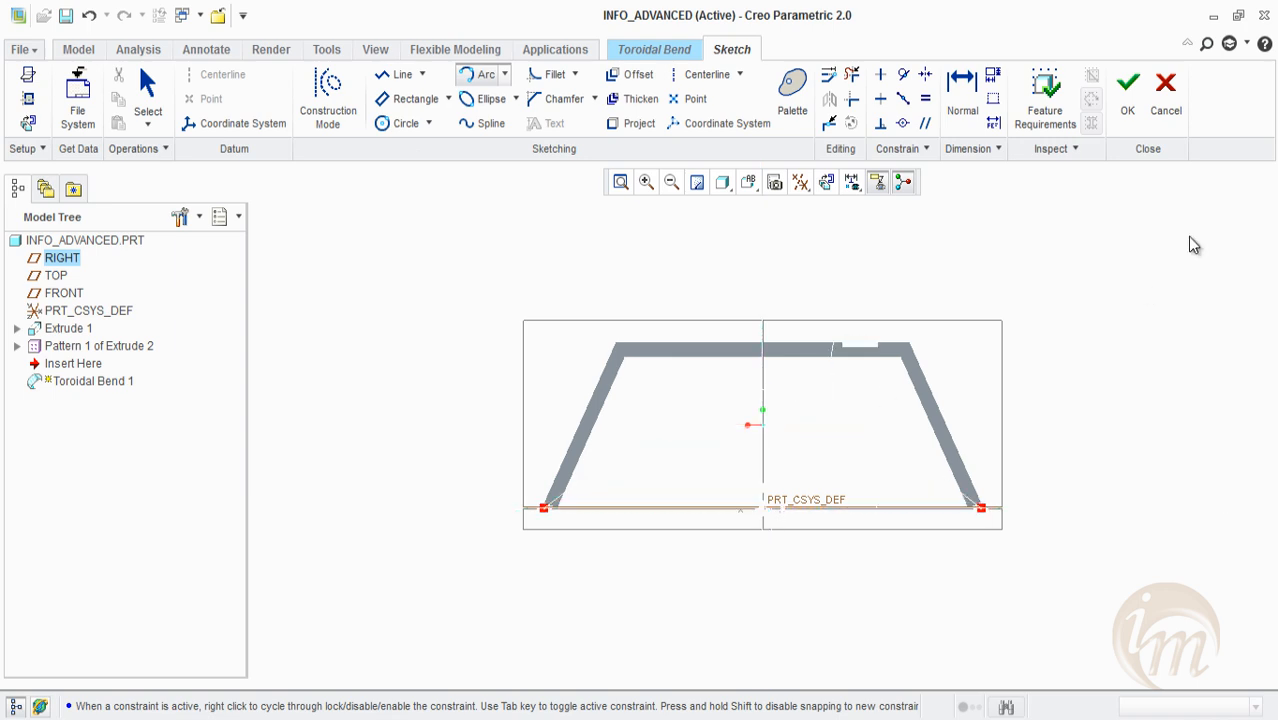
pyautogui.click(1127, 92)
pyautogui.scroll(-5, 900, 315)
pyautogui.moveTo(897, 318)
pyautogui.mouseDown(button='middle')
pyautogui.moveTo(880, 318)
pyautogui.moveTo(893, 325)
pyautogui.mouseUp(button='middle')
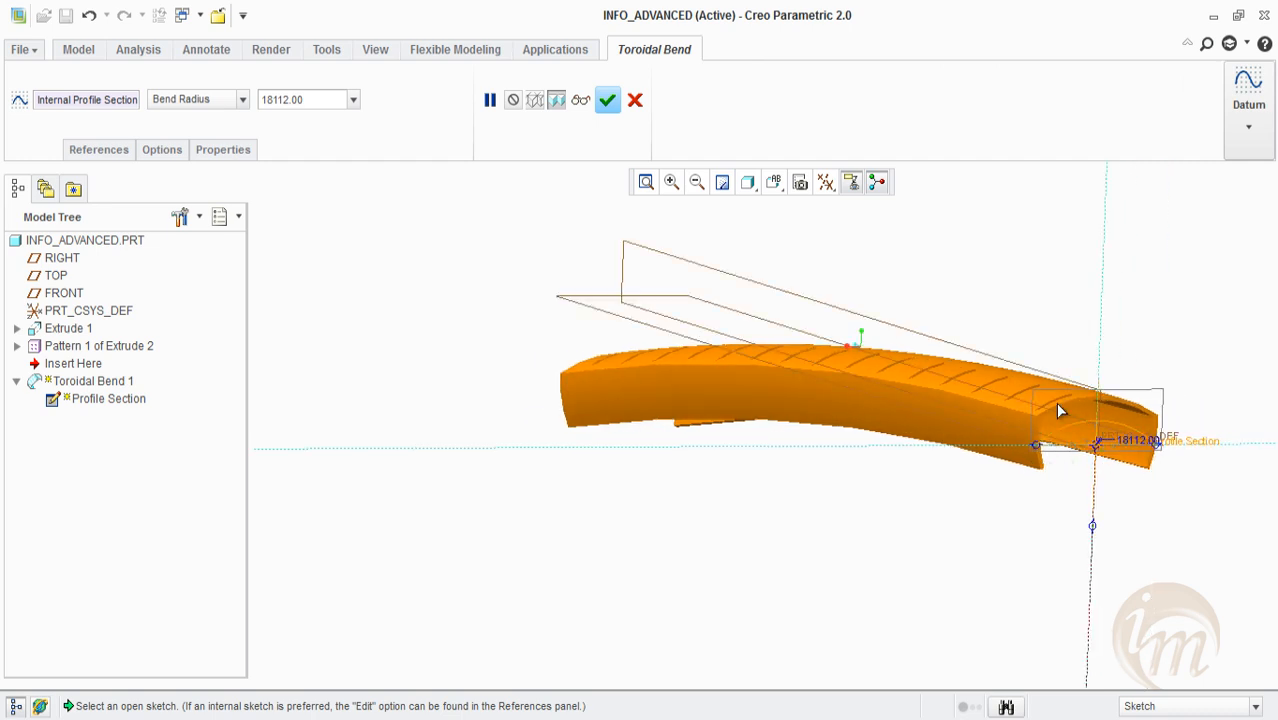
# Set the bend type to 360 degrees Bend, using the channel's two opposite end faces to define its length
pyautogui.click(221, 106)
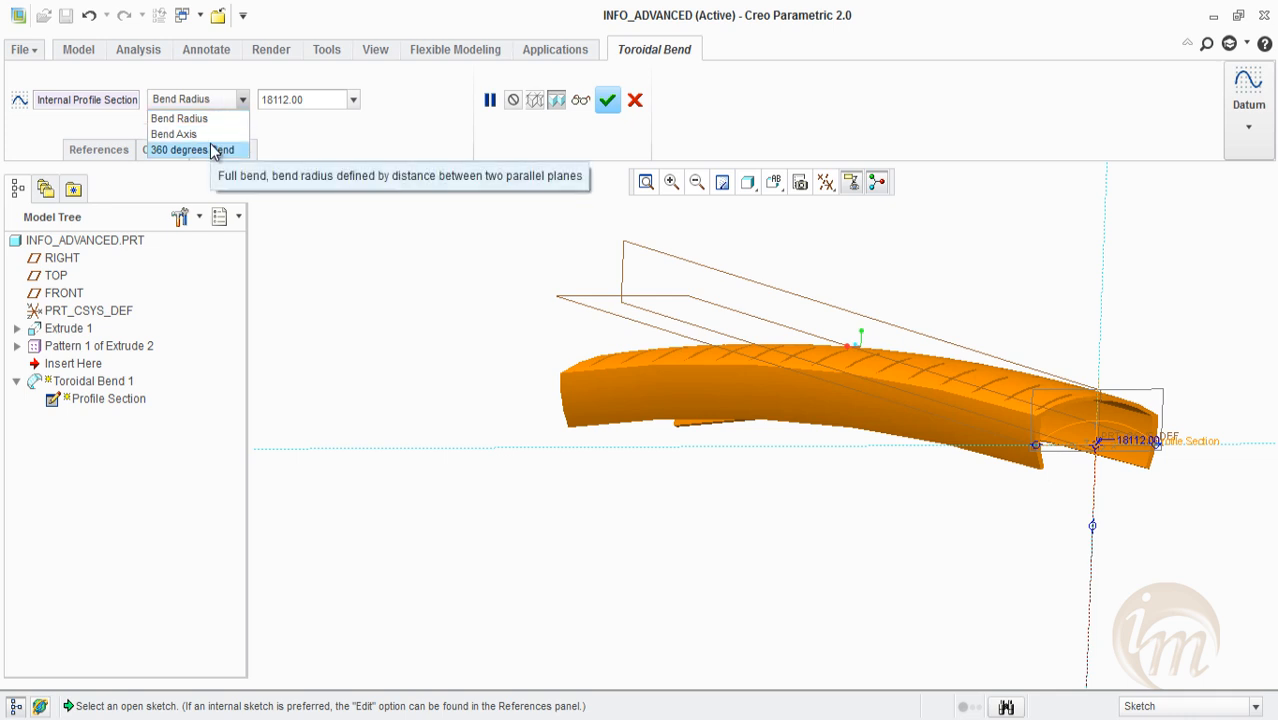
pyautogui.click(212, 150)
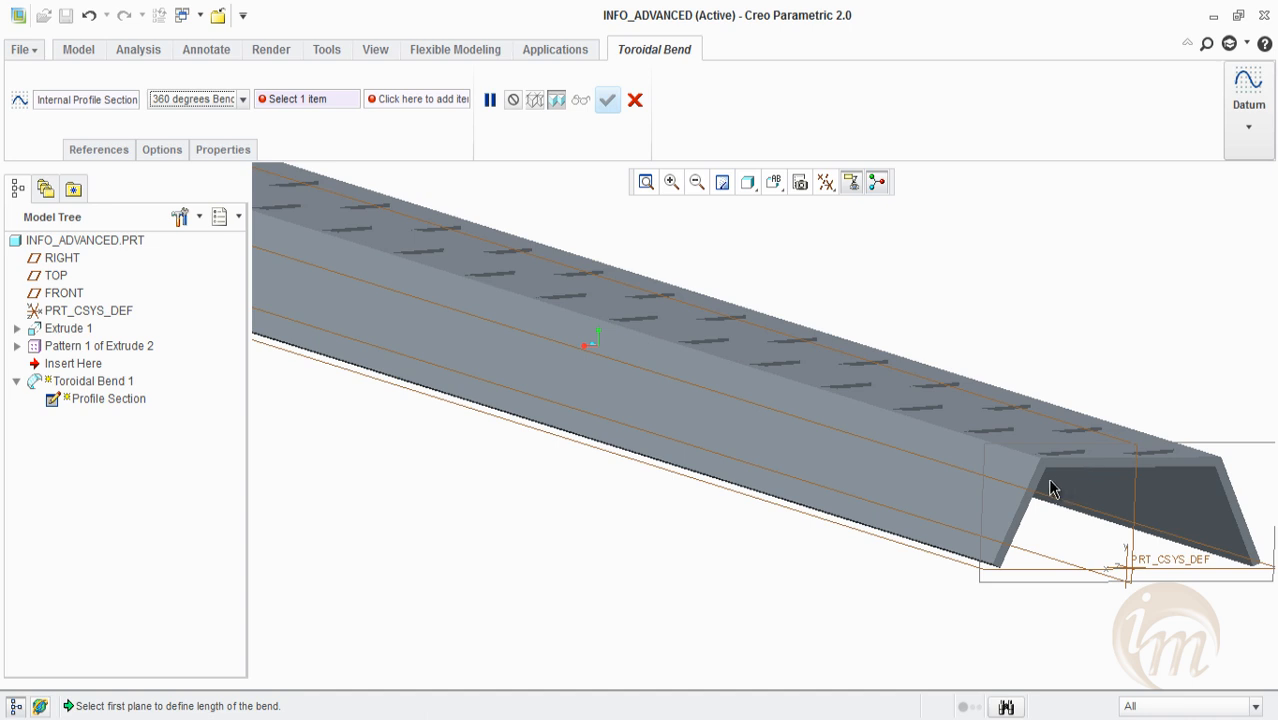
pyautogui.click(1036, 480)
pyautogui.scroll(-5, 1036, 526)
pyautogui.moveTo(797, 460); pyautogui.dragTo(905, 487, button='middle')
pyautogui.scroll(5, 828, 439)
pyautogui.click(741, 462)
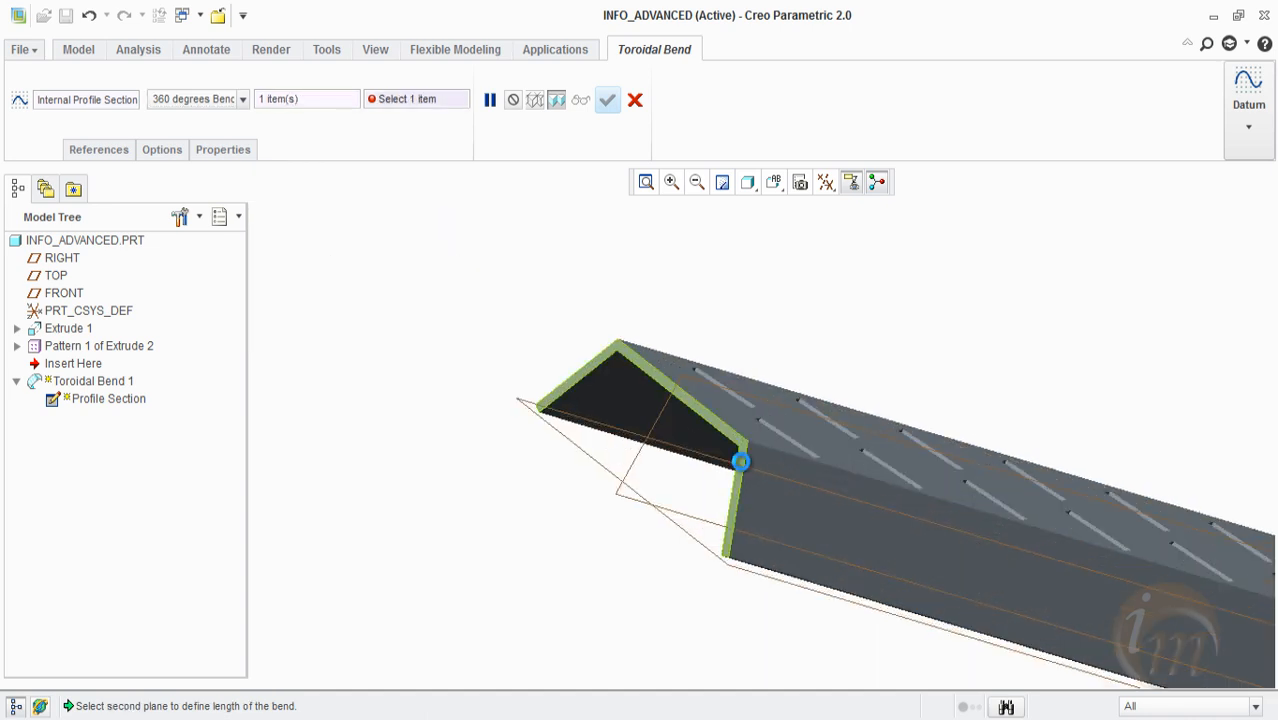
# Complete the toroidal bend and inspect the resulting ring
pyautogui.scroll(-3, 549, 329)
pyautogui.scroll(-4, 778, 430)
pyautogui.scroll(3, 874, 512)
pyautogui.moveTo(773, 453); pyautogui.dragTo(663, 180, button='middle')
pyautogui.click(608, 100)
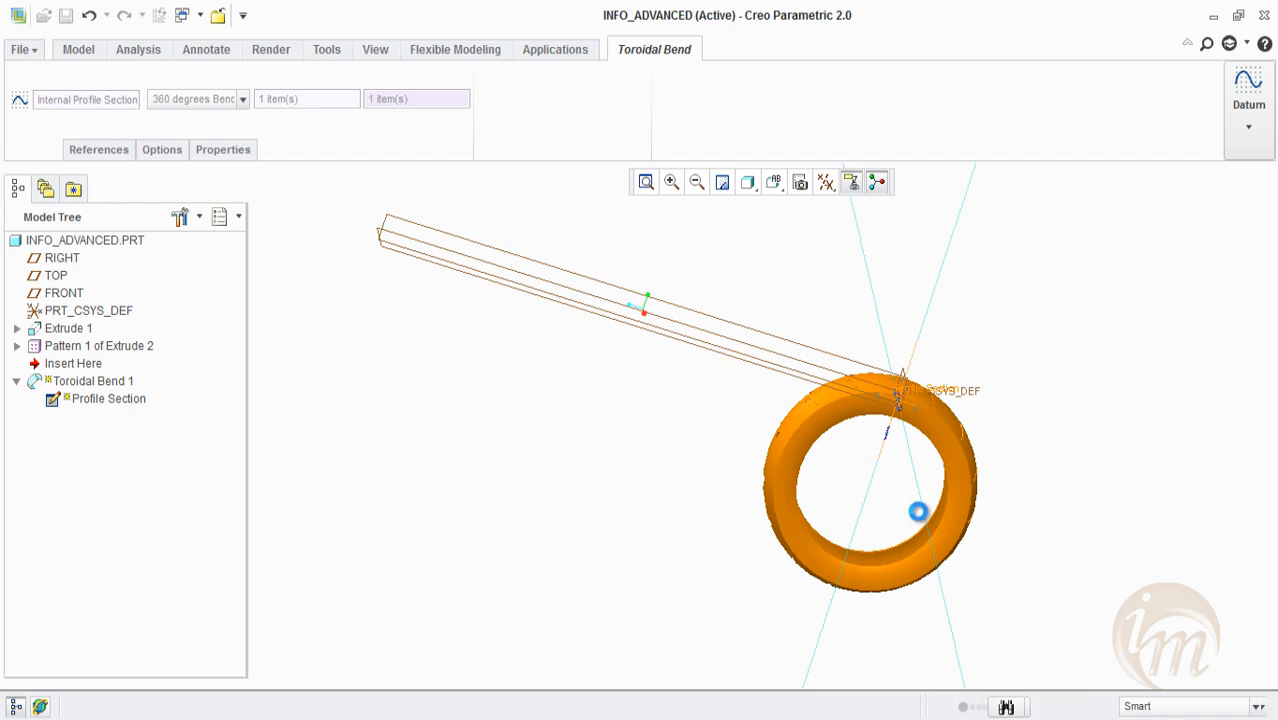
pyautogui.scroll(4, 737, 443)
pyautogui.scroll(-4, 638, 292)
pyautogui.scroll(4, 790, 460)
pyautogui.scroll(-4, 850, 490)
pyautogui.moveTo(830, 478); pyautogui.dragTo(916, 599, button='middle')
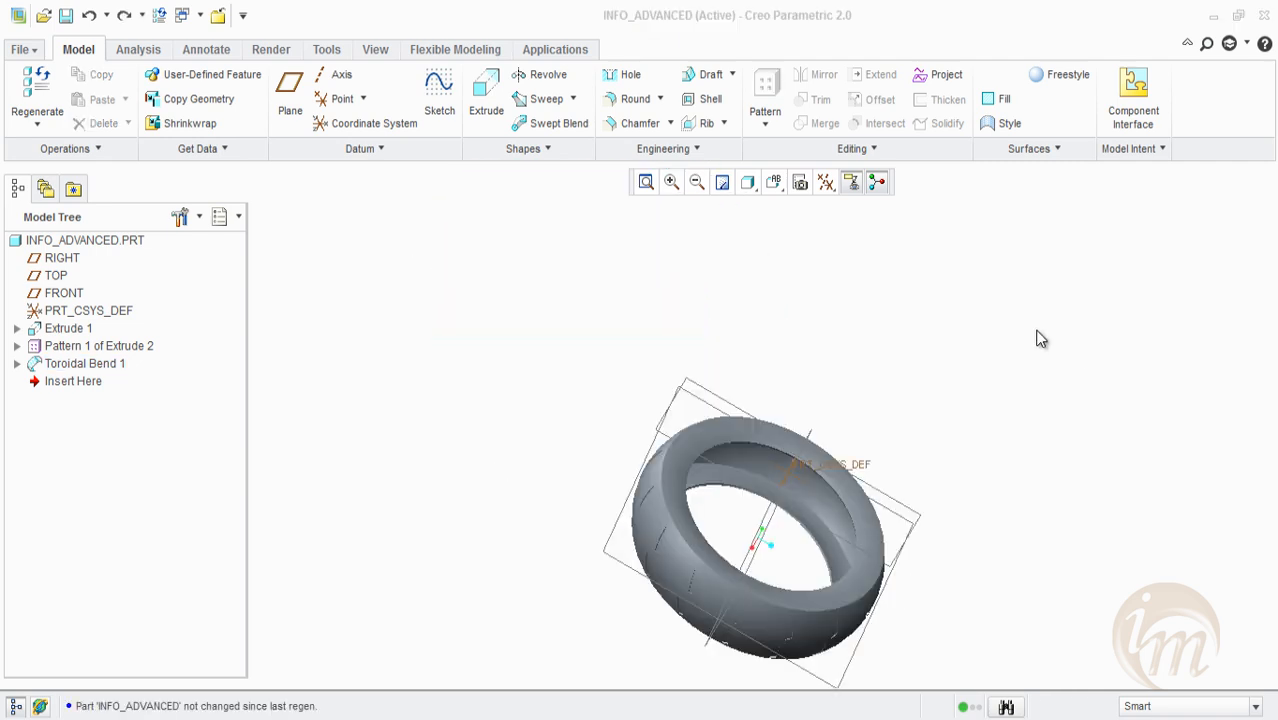
# Delete the channel extrusion, the slot pattern and the toroidal bend from the part
pyautogui.click(62, 364)
pyautogui.keyDown('shift'); pyautogui.click(60, 329); pyautogui.keyUp('shift')
pyautogui.rightClick(57, 342)
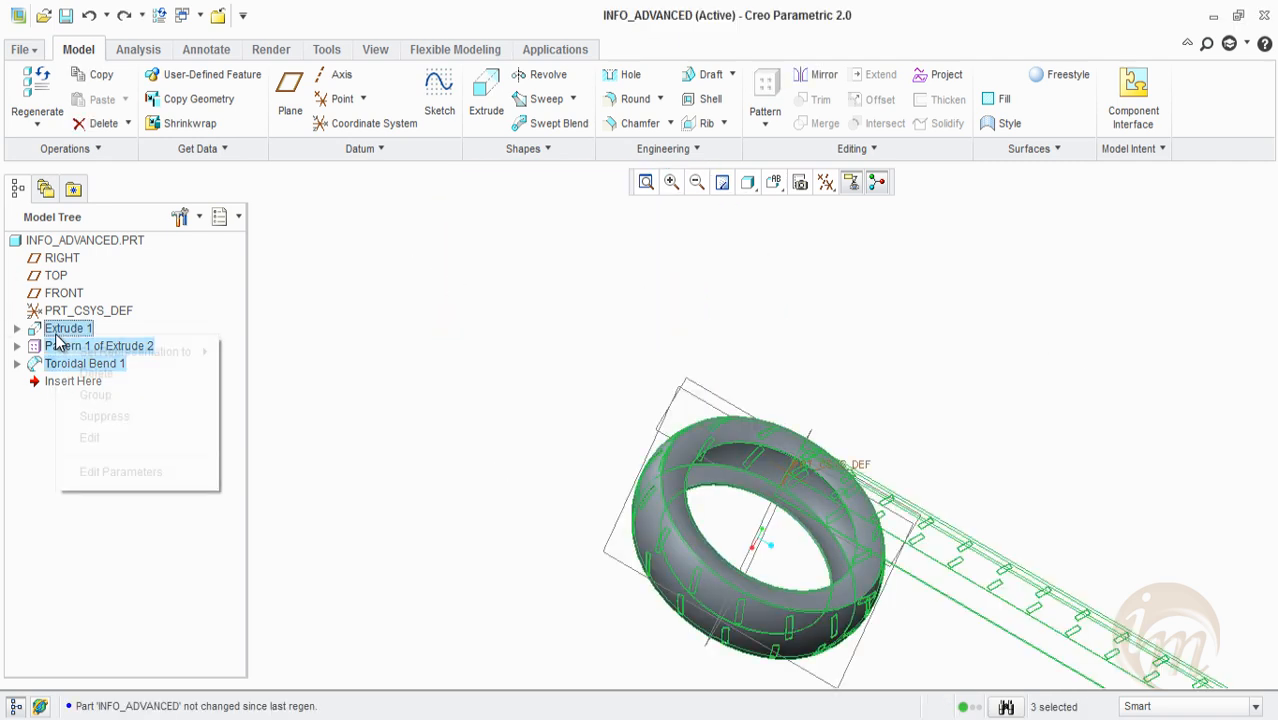
pyautogui.click(90, 372)
pyautogui.click(587, 384)
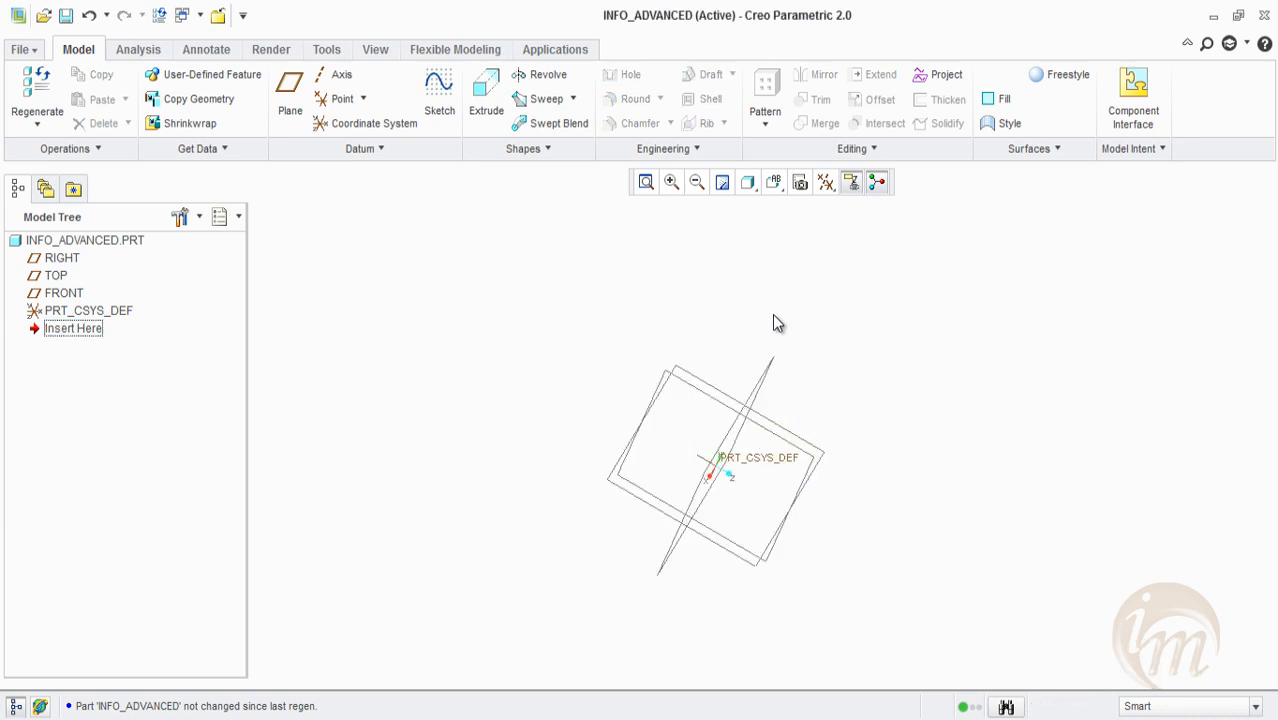
pyautogui.click(686, 150)
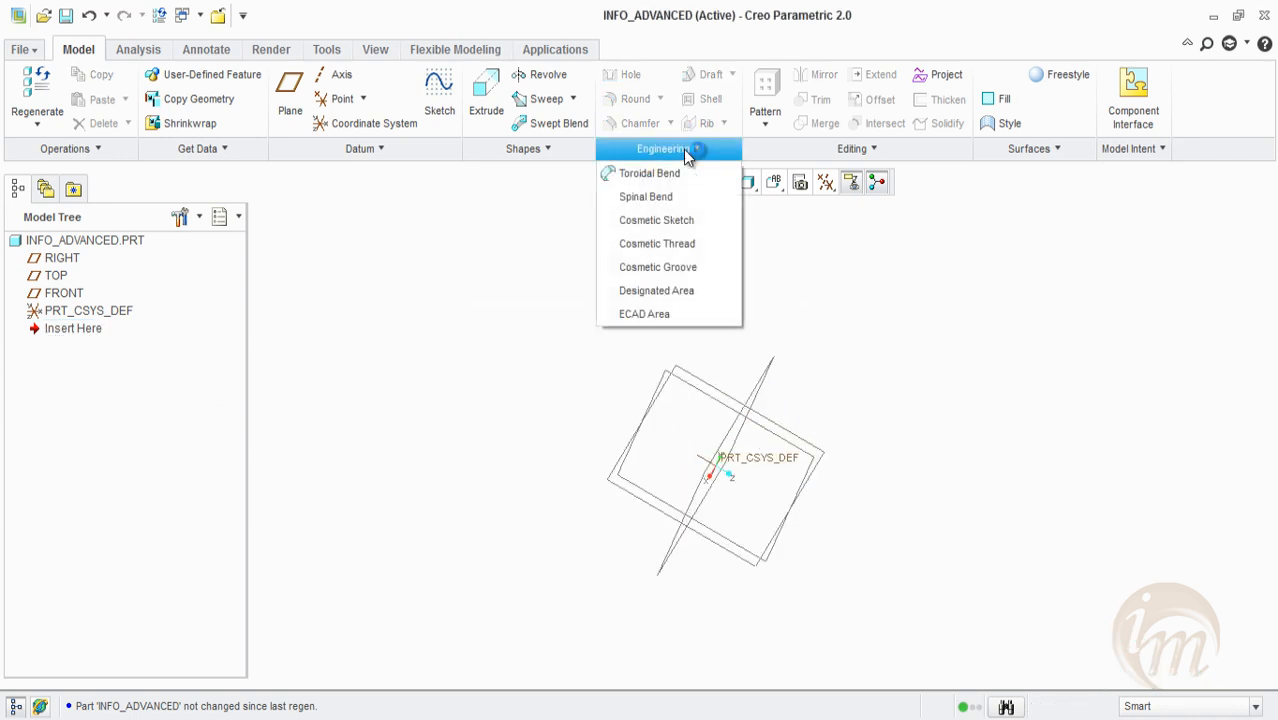
pyautogui.click(866, 279)
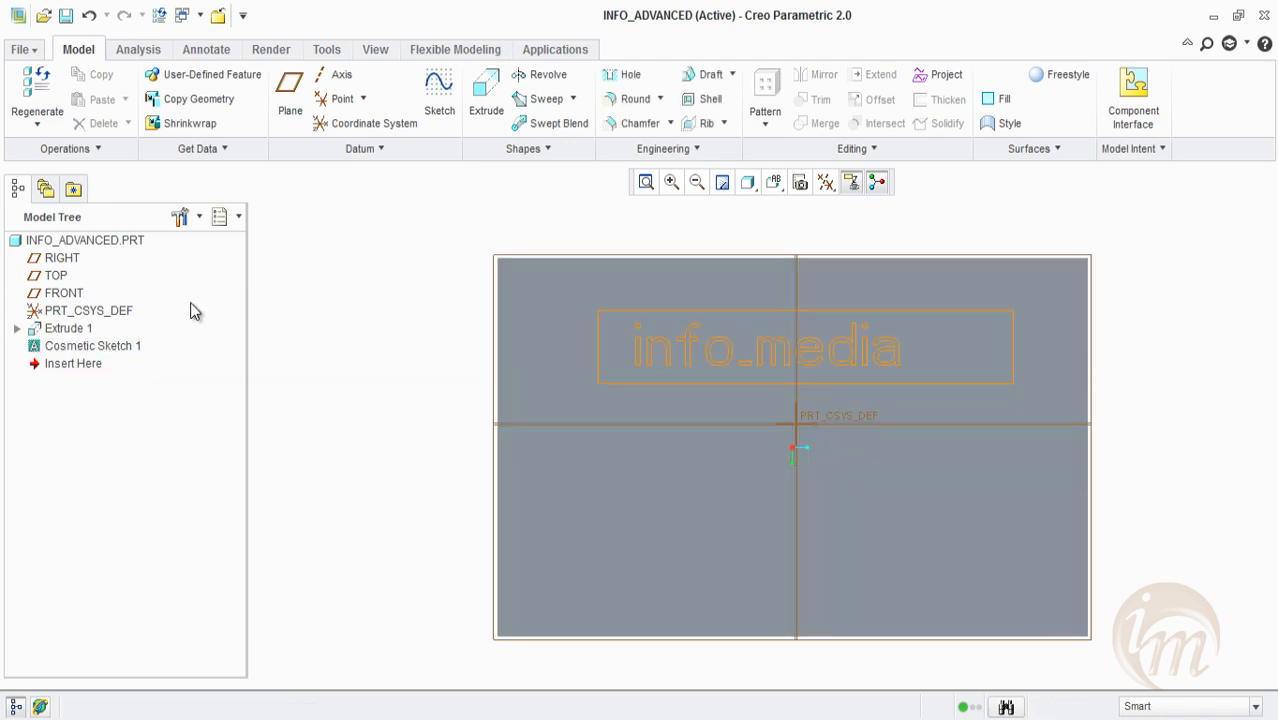
# Select the cosmetic sketch with the info_media text on the block's face
pyautogui.click(696, 384)
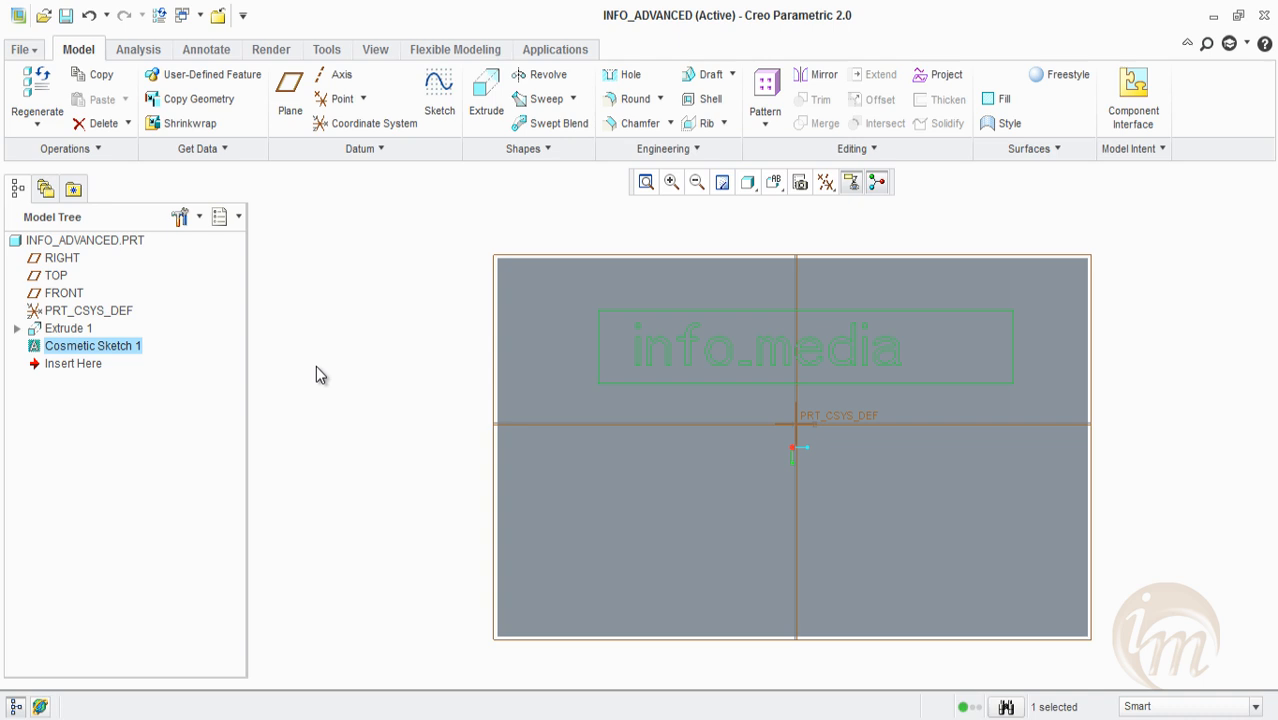
# Delete the cosmetic sketch and the block extrusion from the part
pyautogui.click(316, 366)
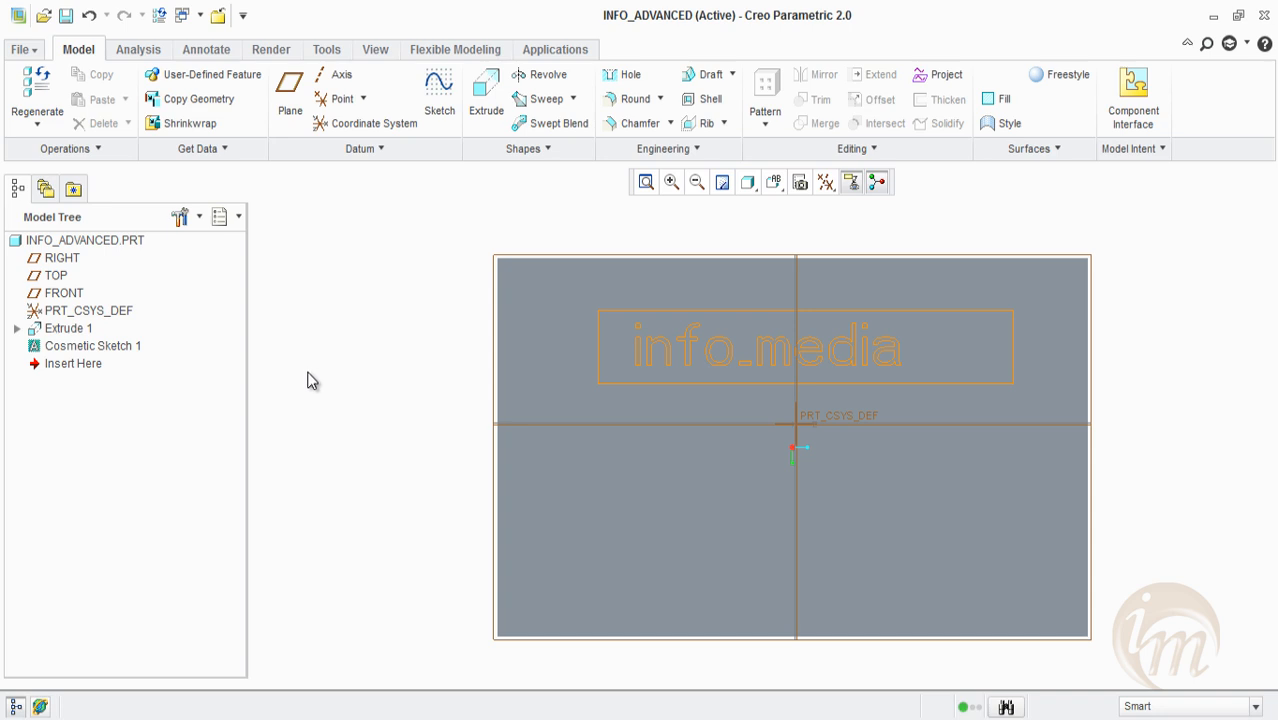
pyautogui.click(68, 346)
pyautogui.keyDown('ctrl'); pyautogui.click(62, 329); pyautogui.keyUp('ctrl')
pyautogui.rightClick(60, 332)
pyautogui.click(95, 368)
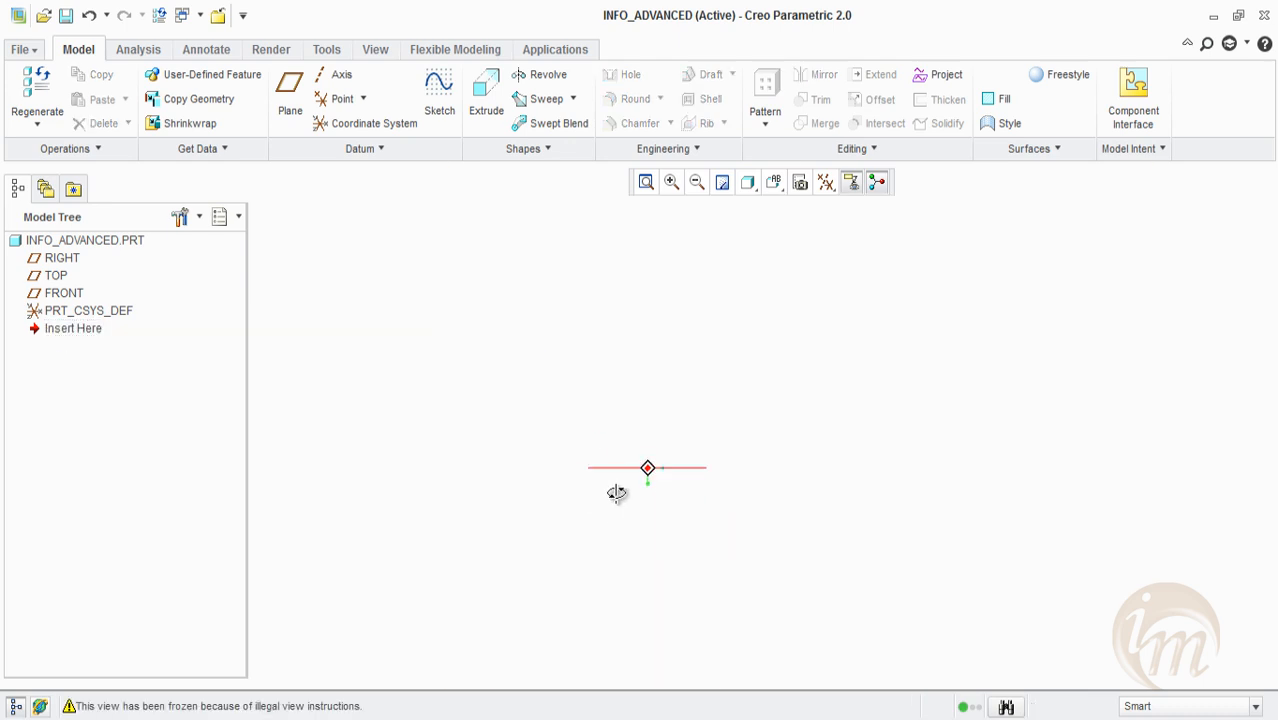
# Start an extrusion on the TOP plane and sketch a circle of diameter 250 centred on the origin
pyautogui.click(476, 112)
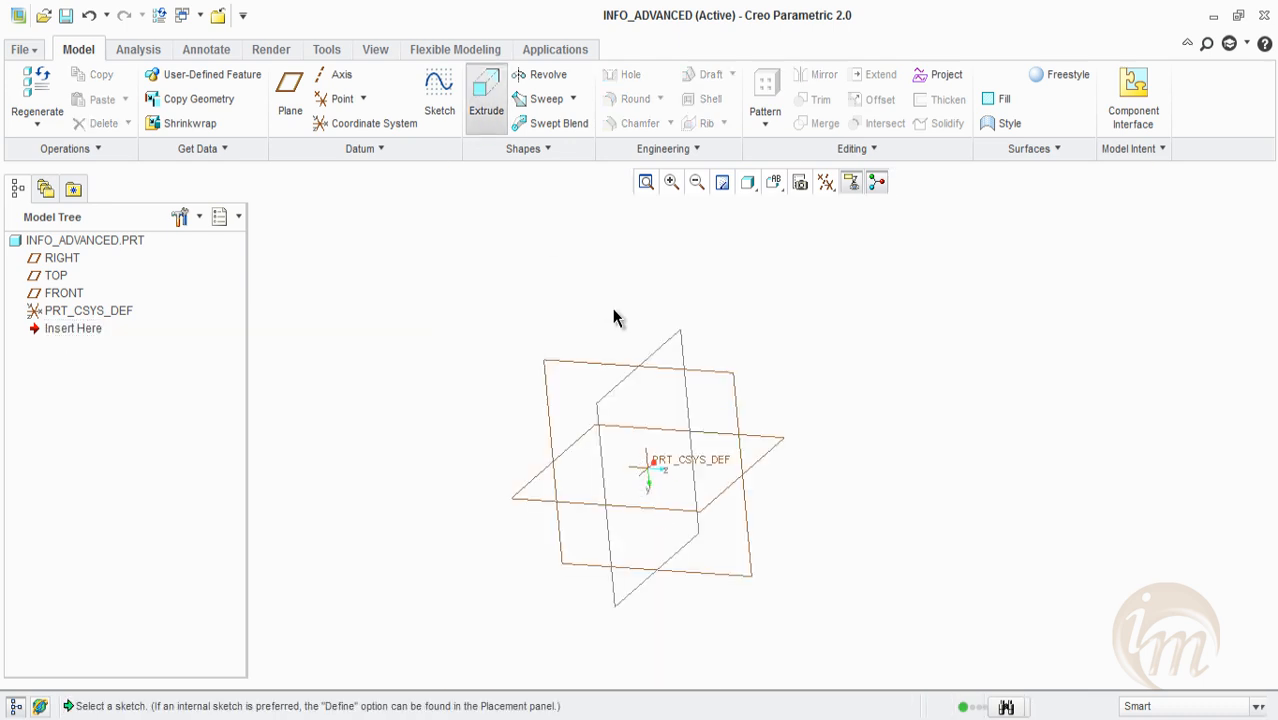
pyautogui.click(707, 500)
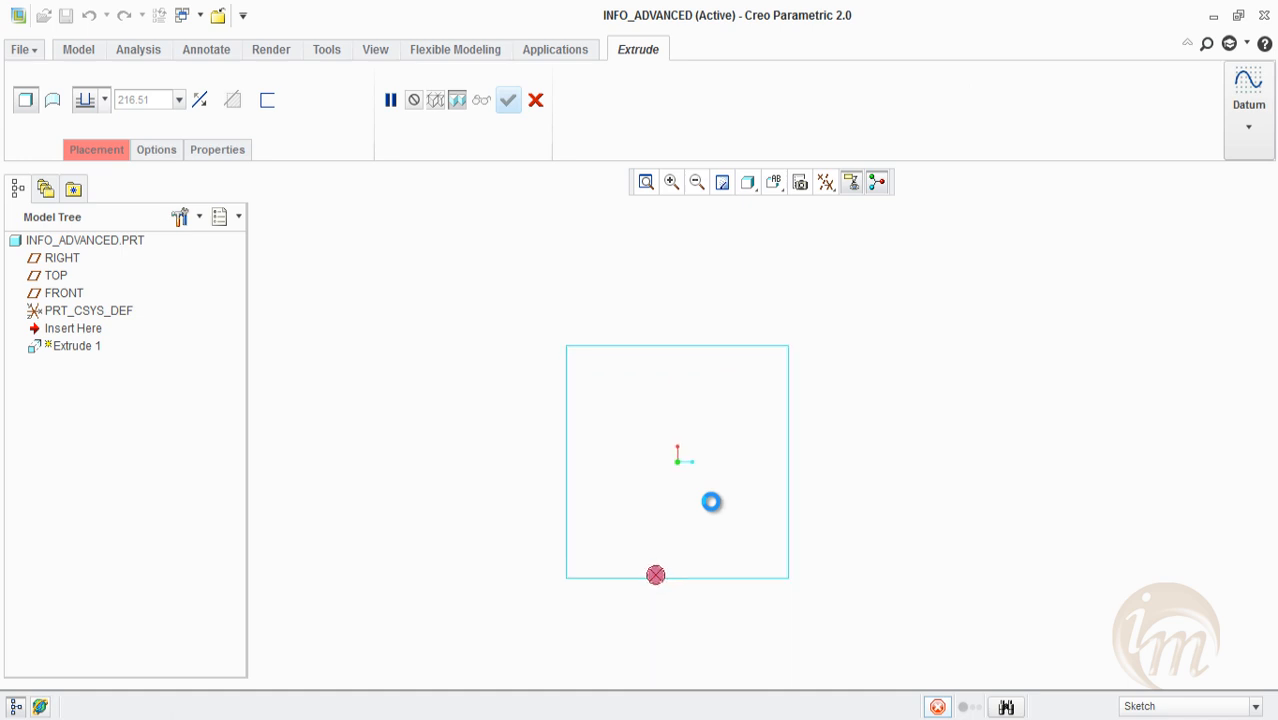
pyautogui.click(408, 124)
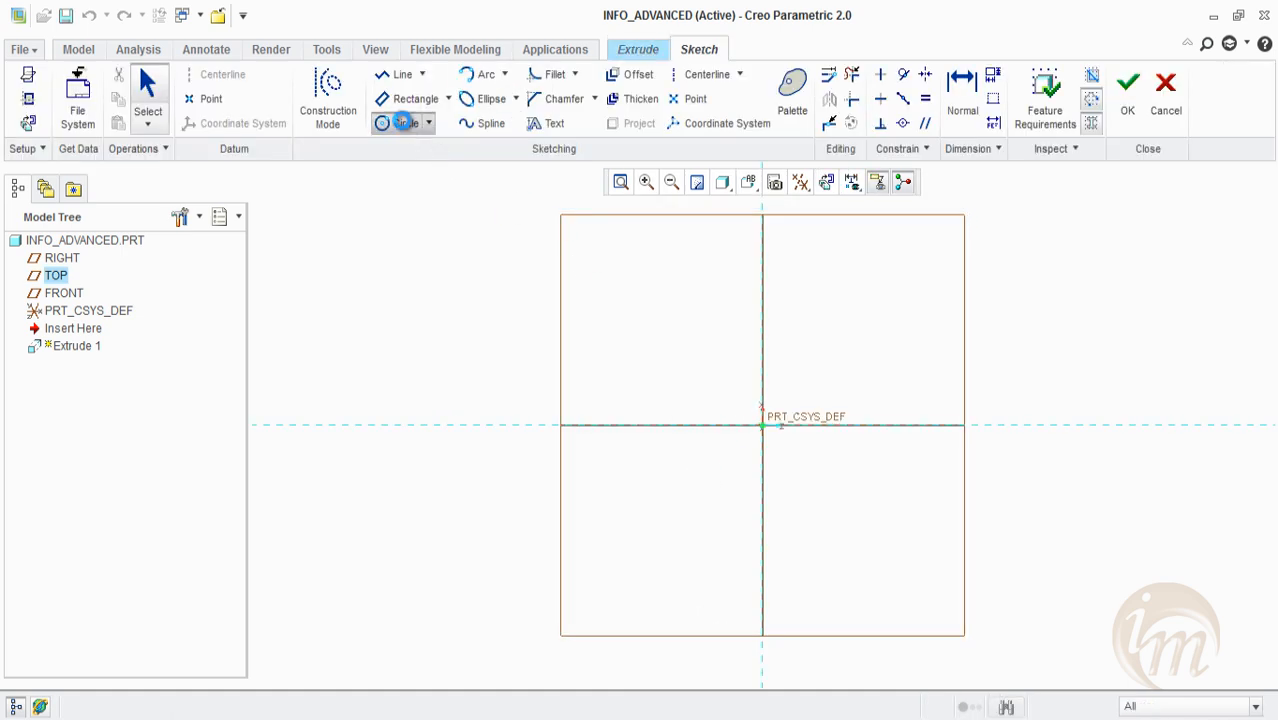
pyautogui.click(762, 426)
pyautogui.click(856, 399)
pyautogui.middleClick(685, 357)
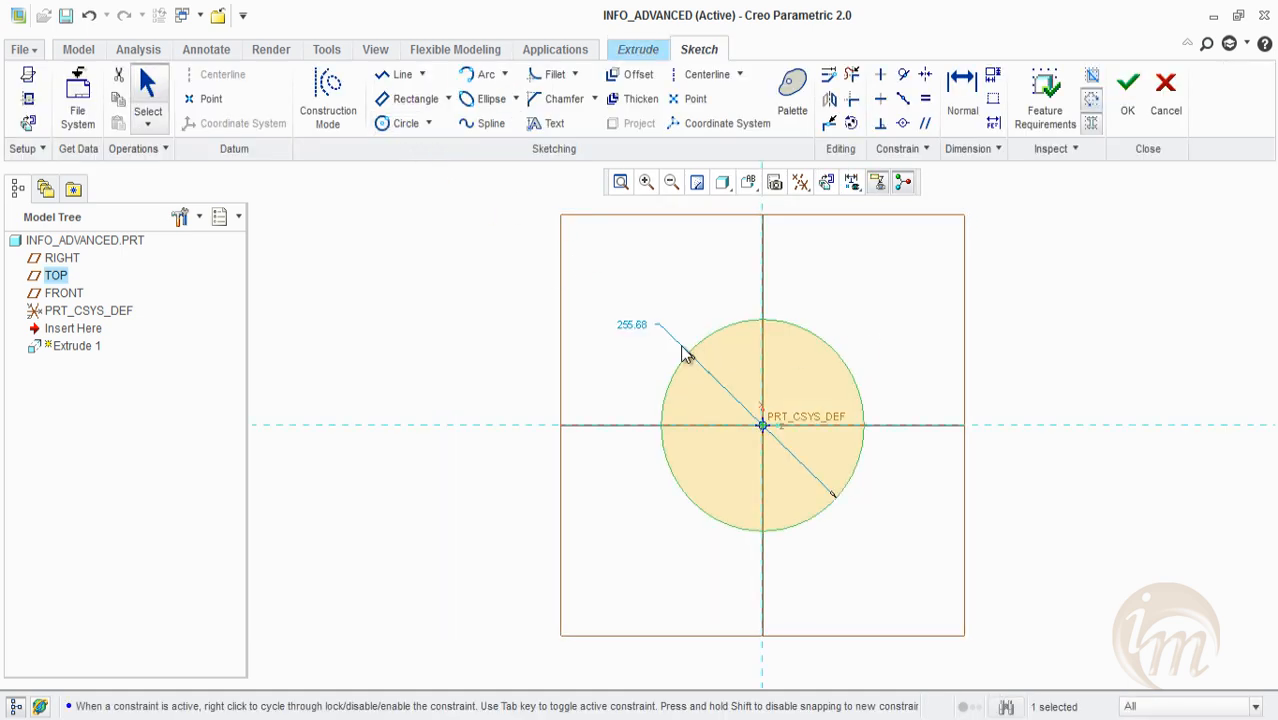
pyautogui.doubleClick(632, 327)
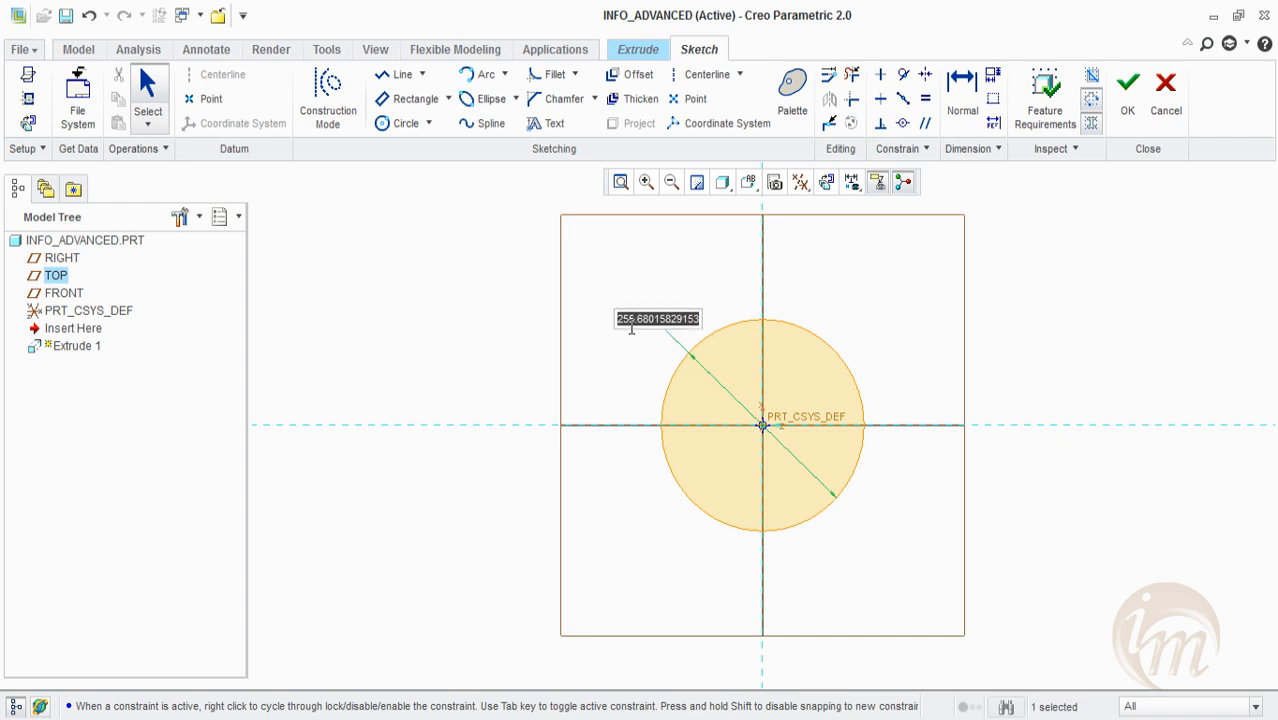
pyautogui.write('250')
pyautogui.press('Return')
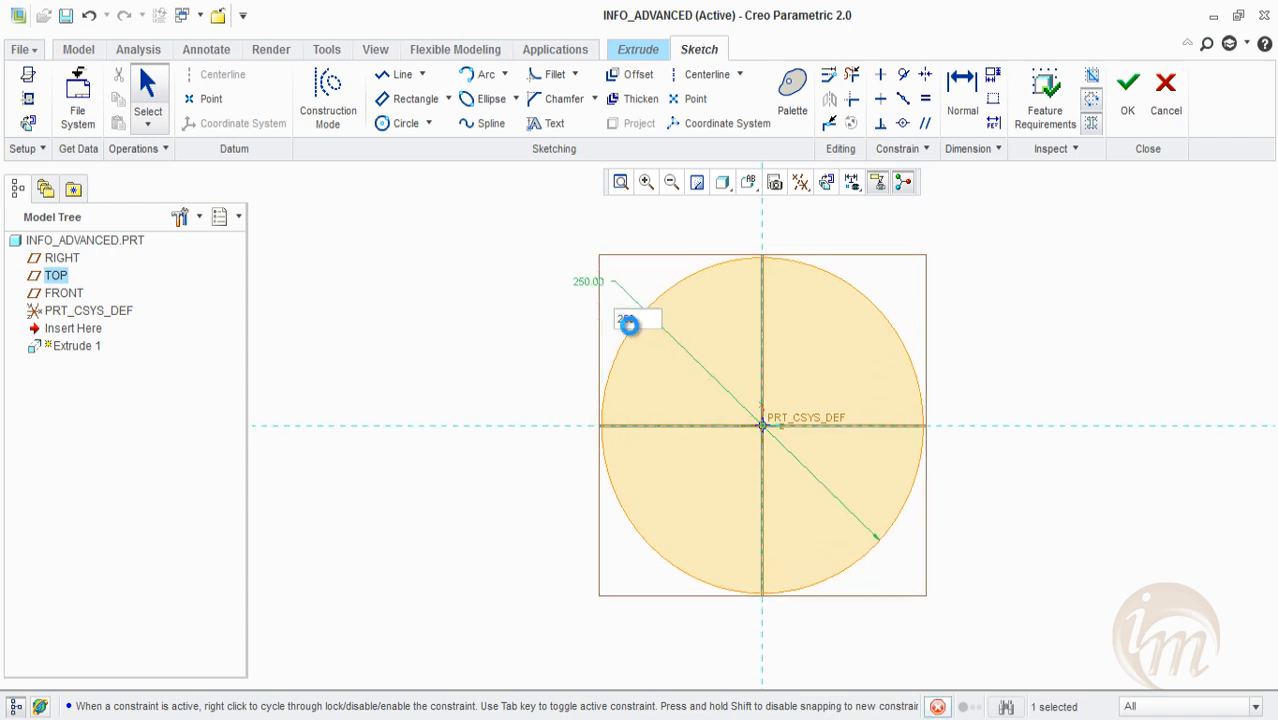
# Extrude the circle to a depth of 300 as a solid cylinder
pyautogui.click(1138, 112)
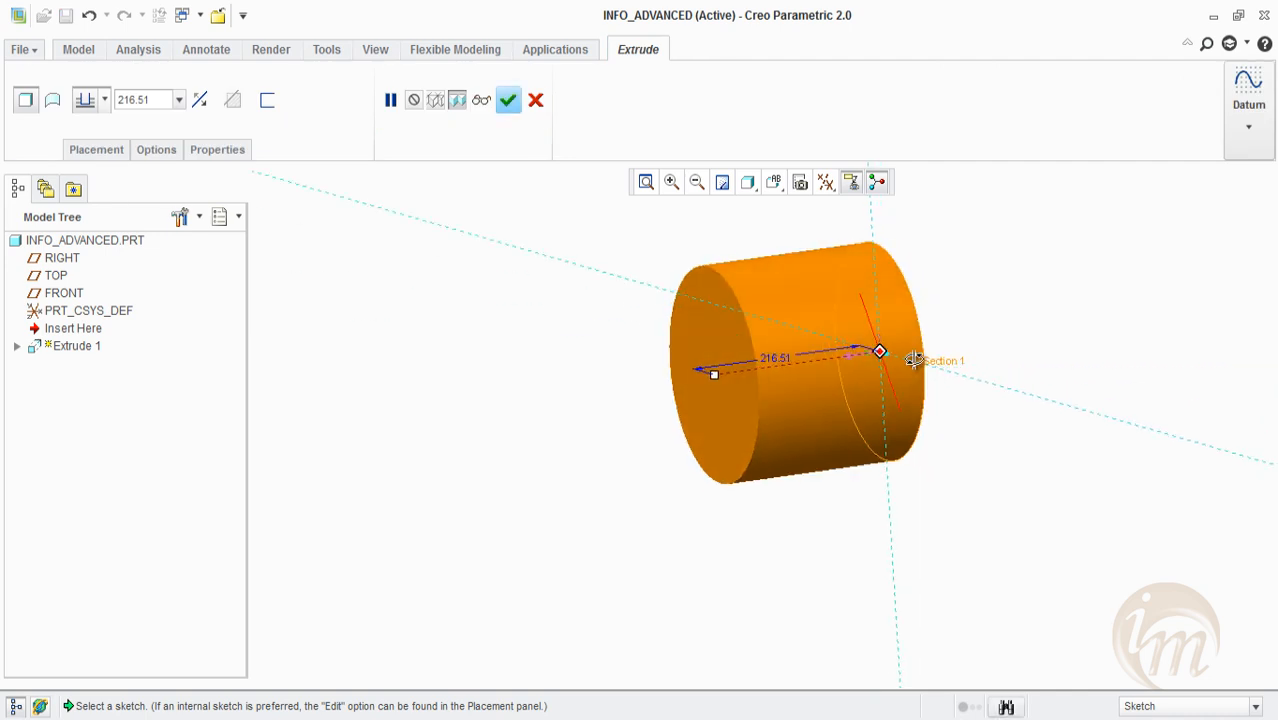
pyautogui.click(160, 108)
pyautogui.write('300')
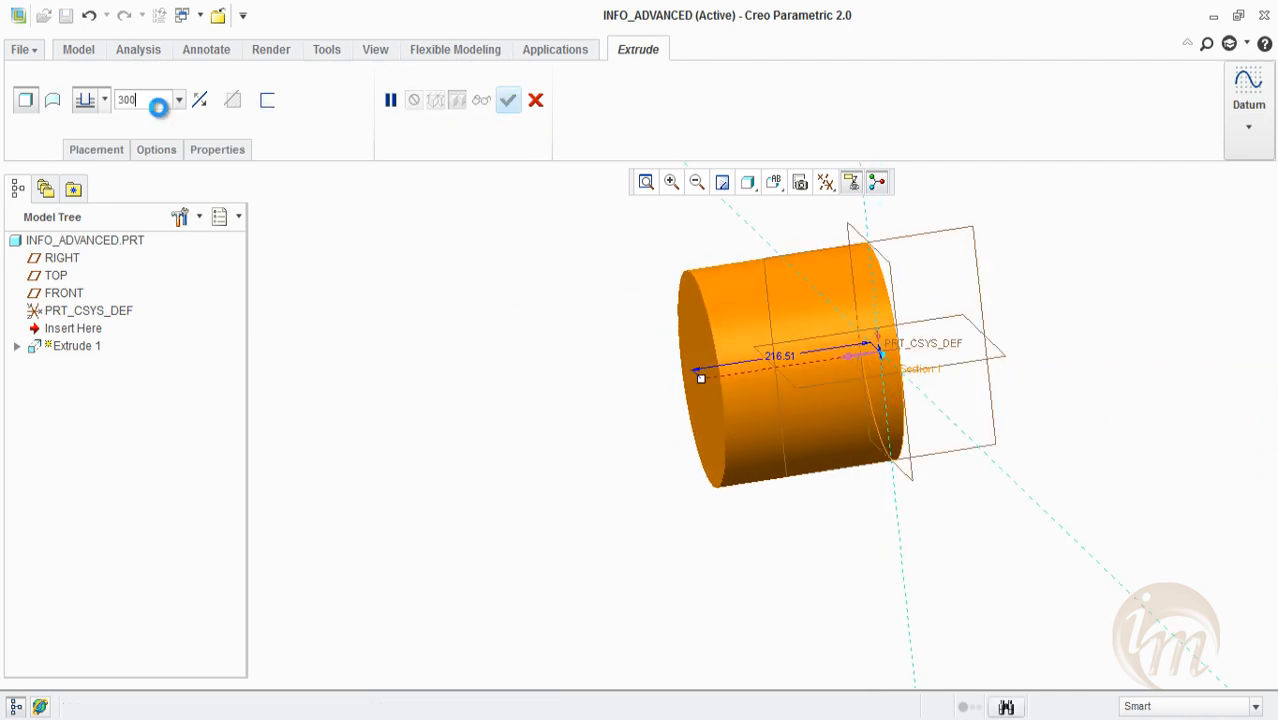
pyautogui.press('Return')
pyautogui.click(507, 101)
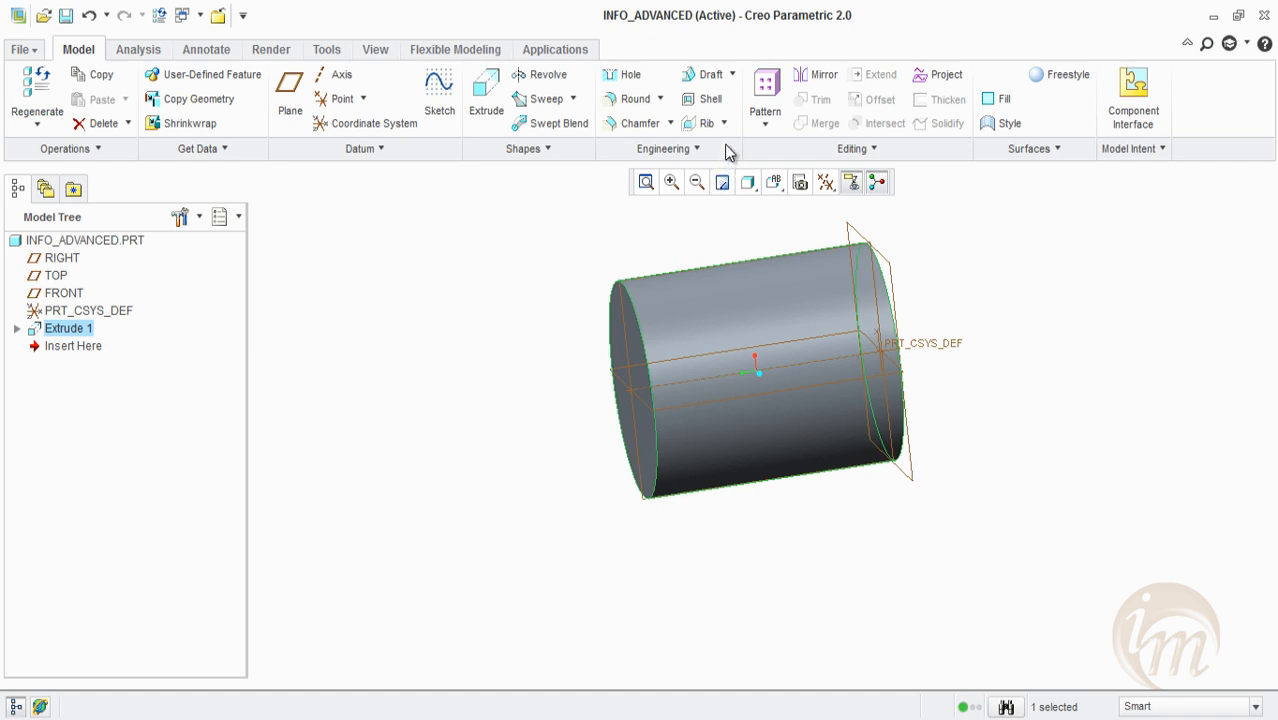
# Start an extrusion on the cylinder's end face and place a 6-sided hexagon with sides of about 162 at its centre
pyautogui.click(486, 95)
pyautogui.click(674, 350)
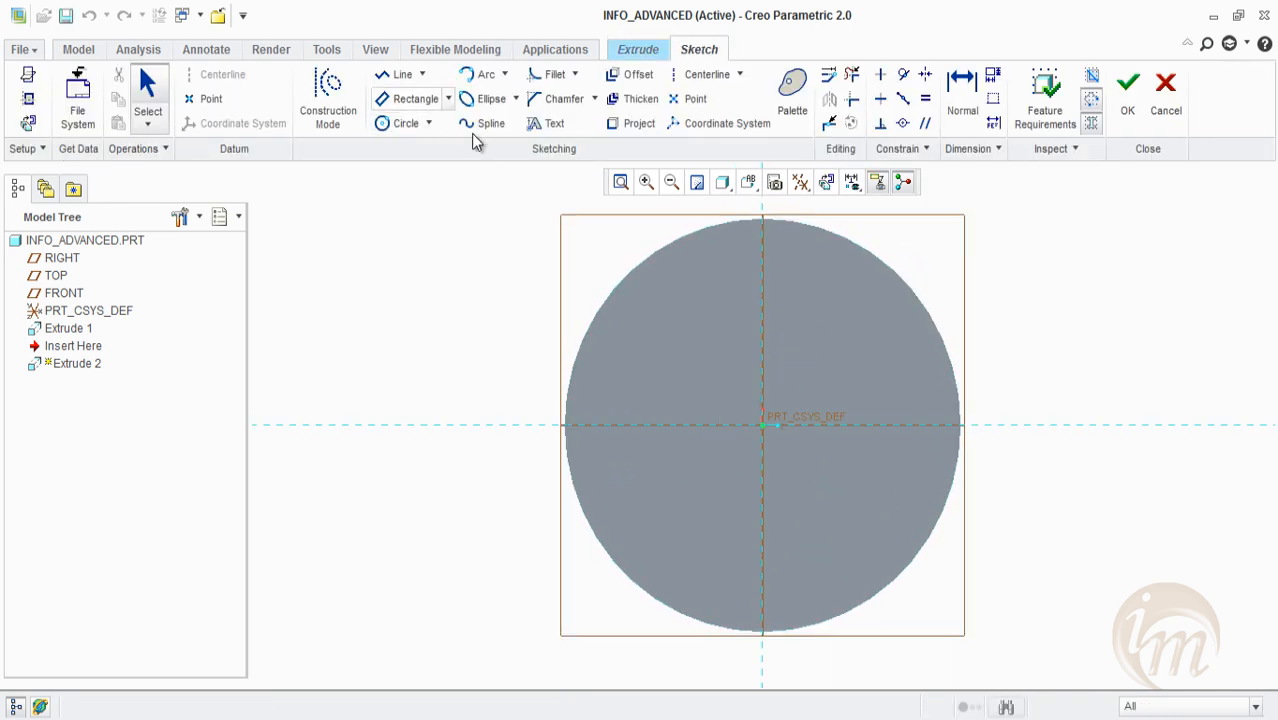
pyautogui.click(792, 98)
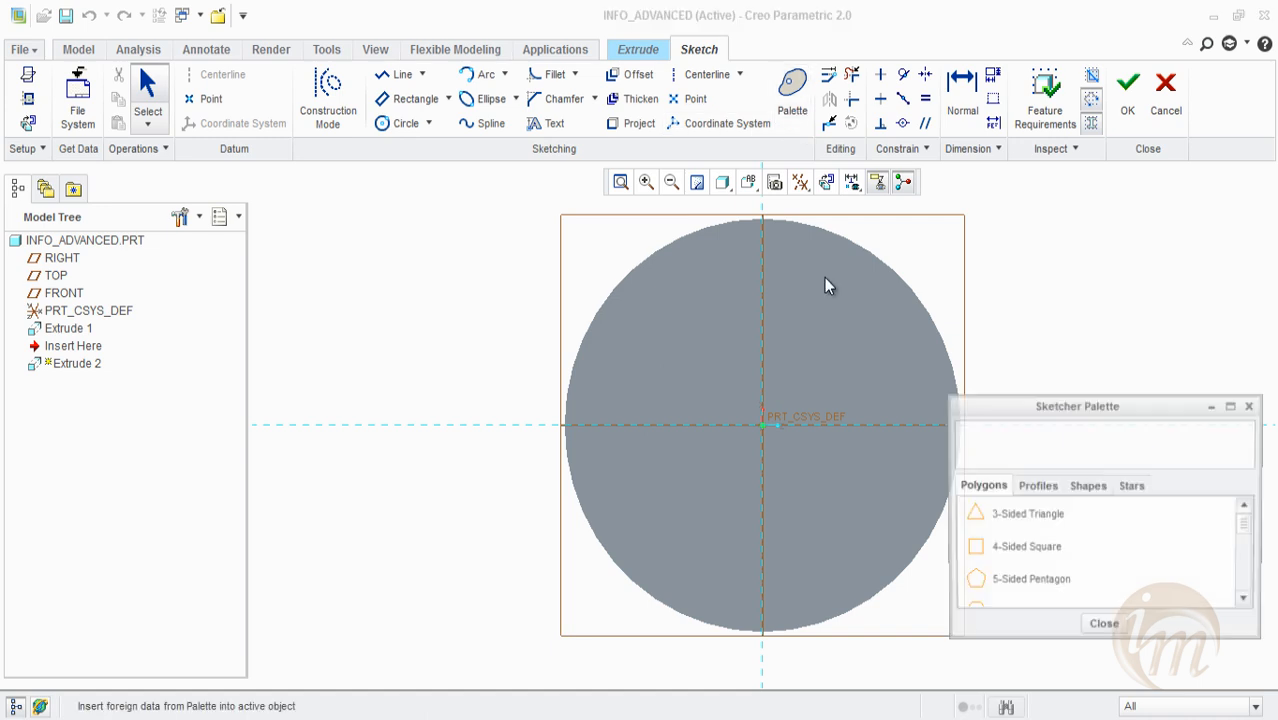
pyautogui.click(1025, 583)
pyautogui.scroll(-1, 1010, 592)
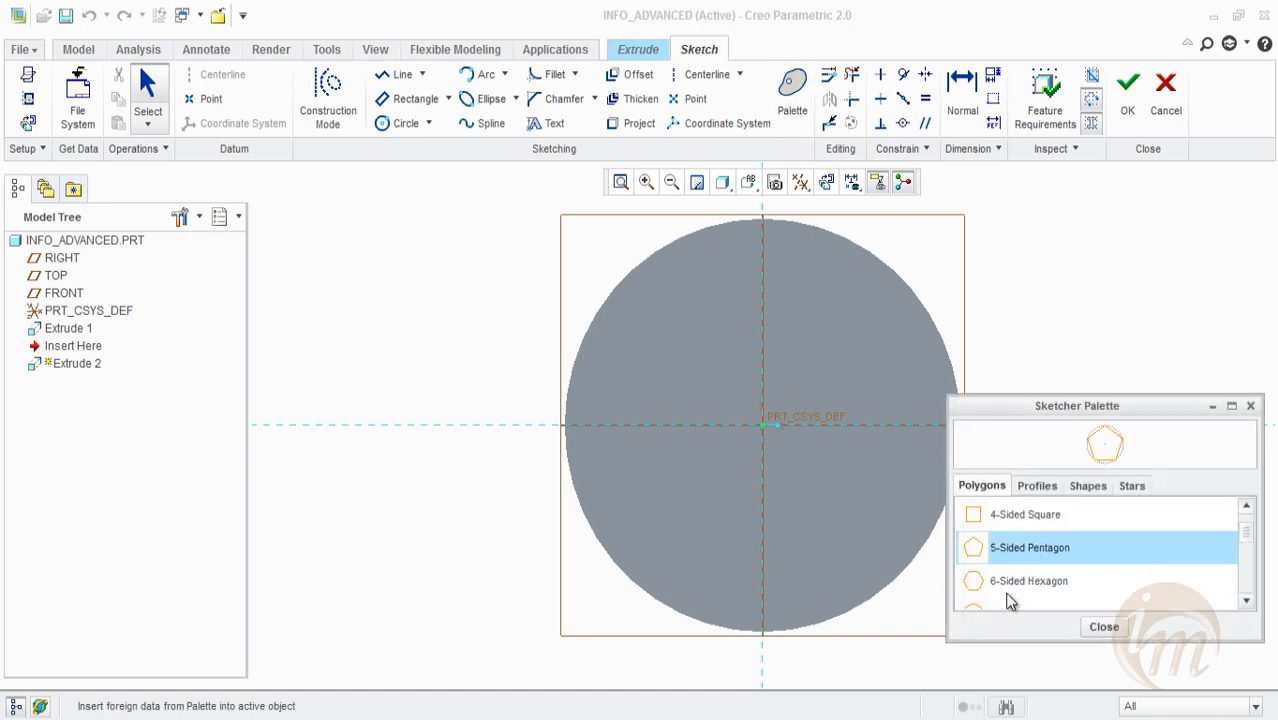
pyautogui.click(1004, 583)
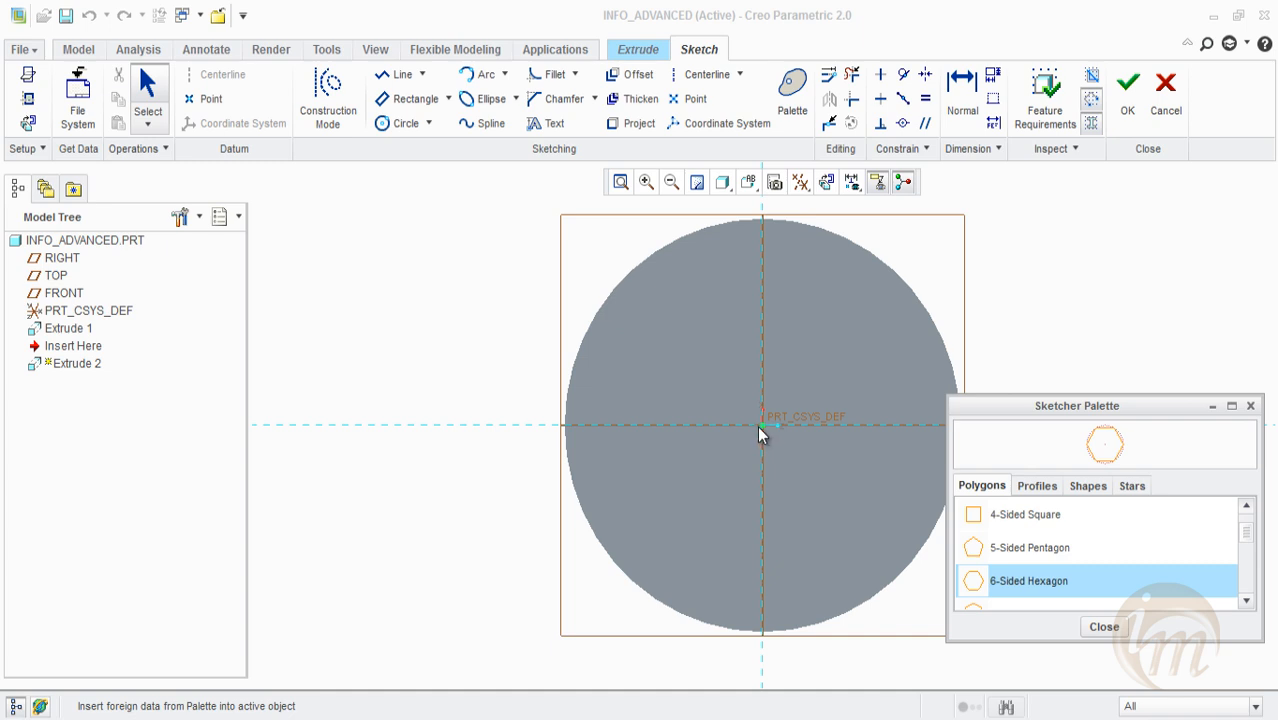
pyautogui.doubleClick(1004, 580)
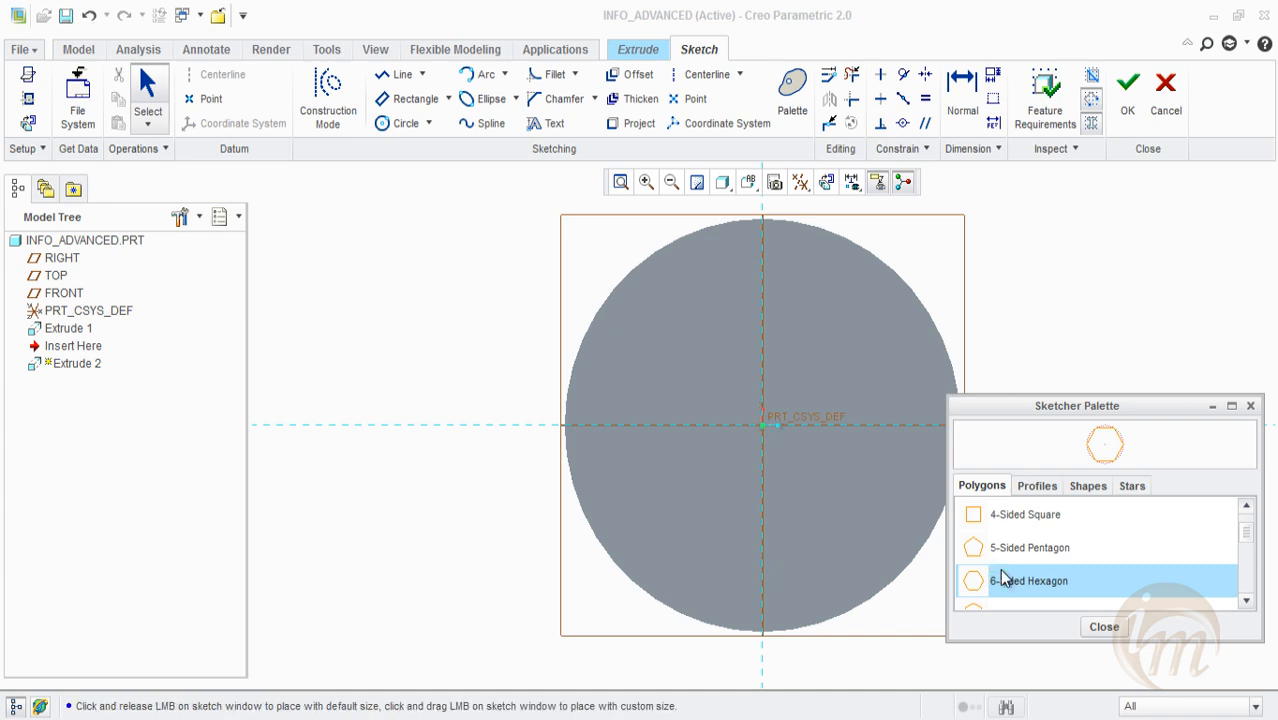
pyautogui.click(757, 428)
pyautogui.moveTo(921, 647); pyautogui.dragTo(1107, 705)
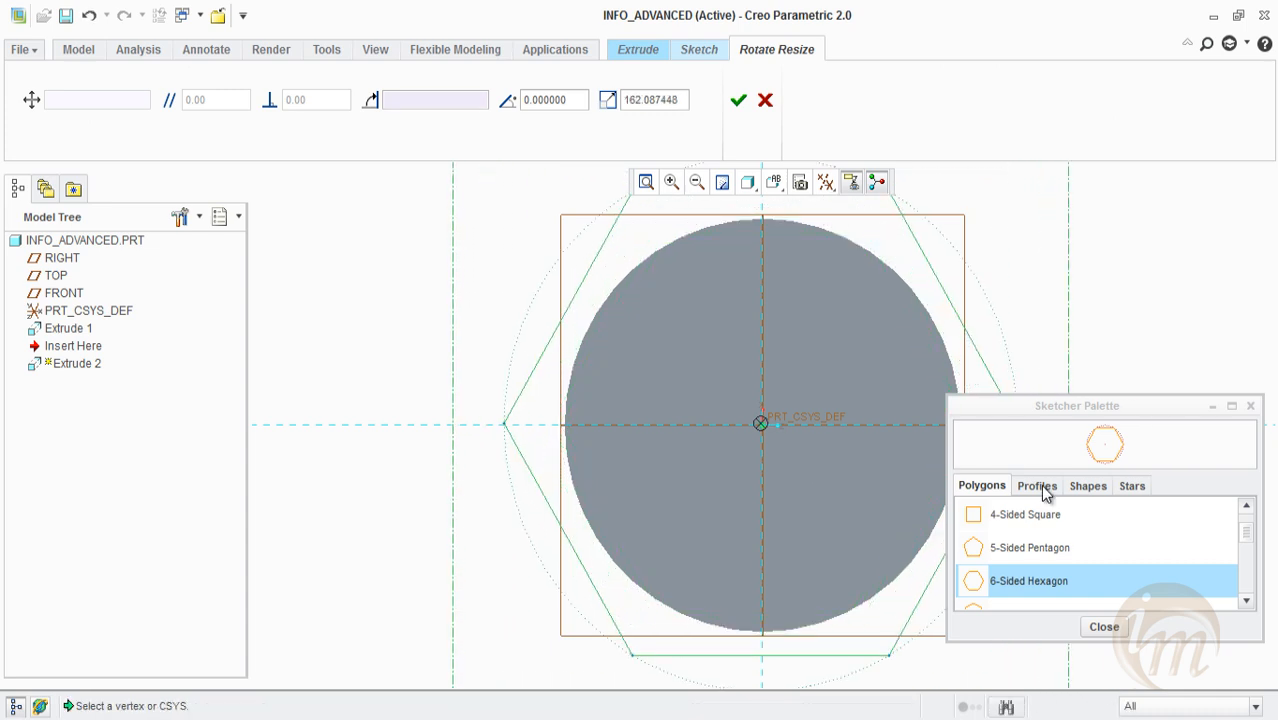
pyautogui.click(739, 100)
pyautogui.click(1104, 626)
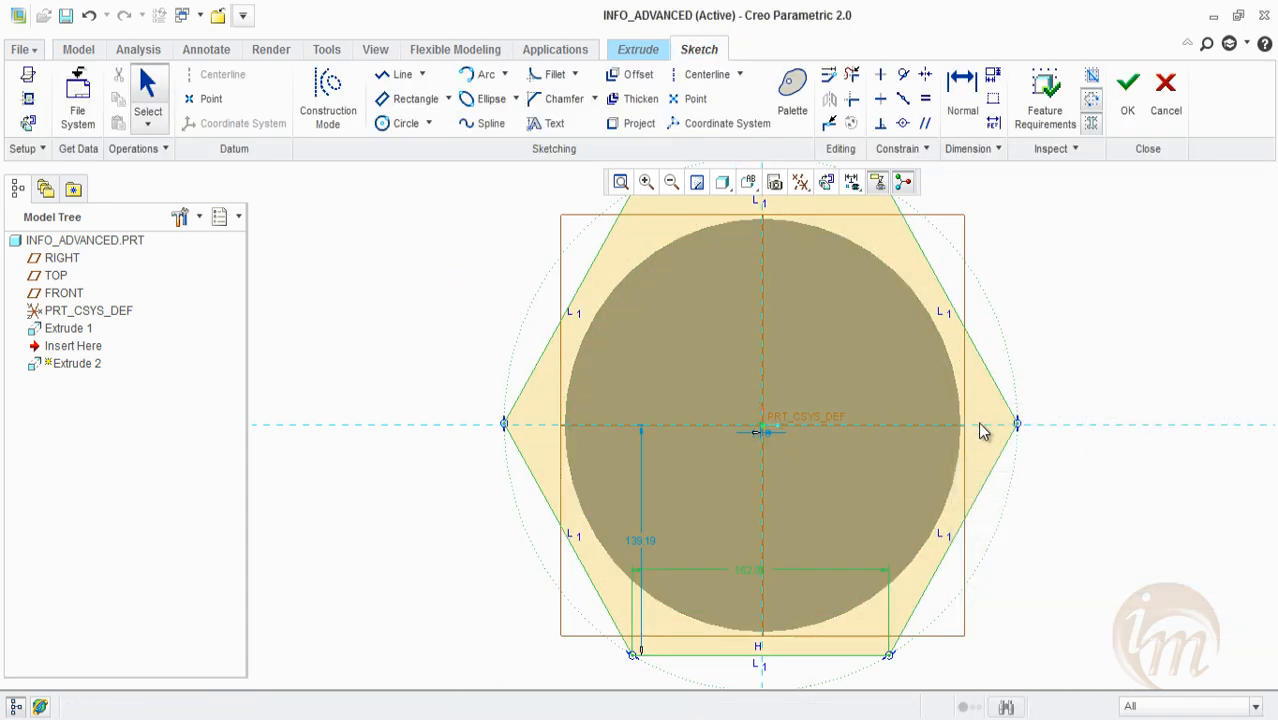
# Extrude the hexagon outward by about 28.6 to form the bolt head
pyautogui.scroll(2, 979, 423)
pyautogui.moveTo(944, 448); pyautogui.dragTo(882, 463, button='middle')
pyautogui.scroll(1, 882, 463)
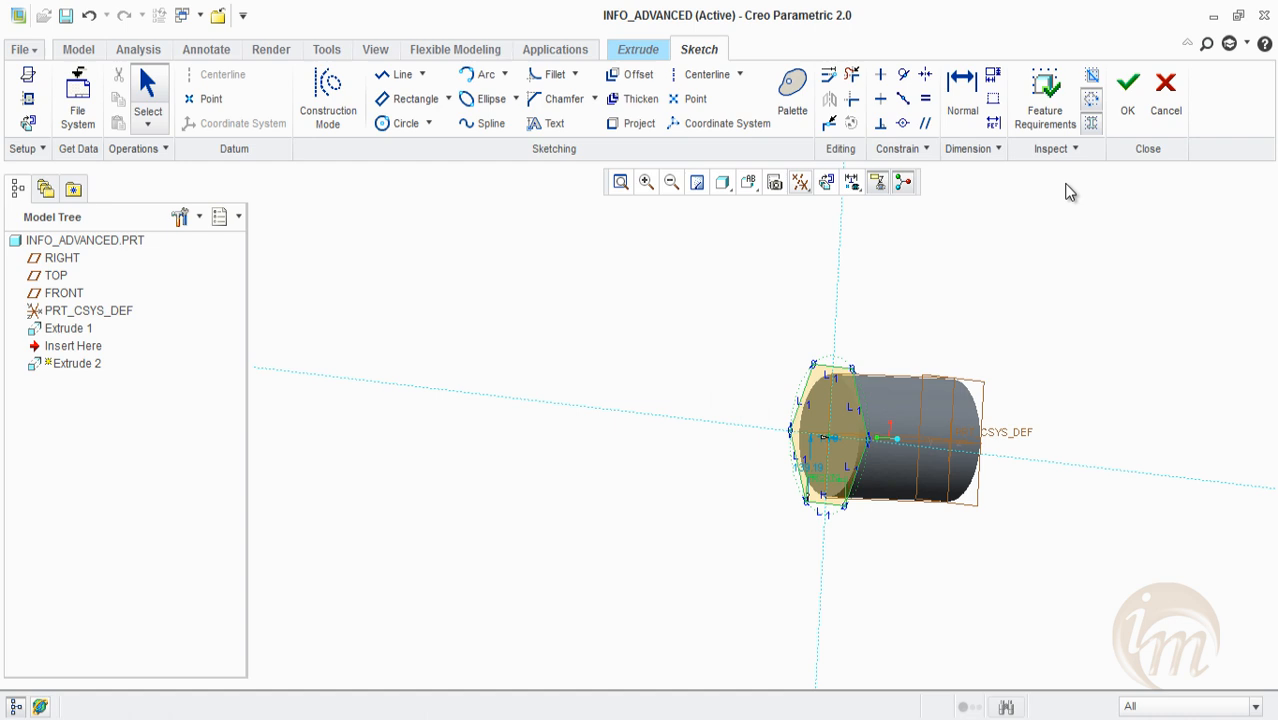
pyautogui.click(1121, 124)
pyautogui.moveTo(757, 487); pyautogui.dragTo(757, 488)
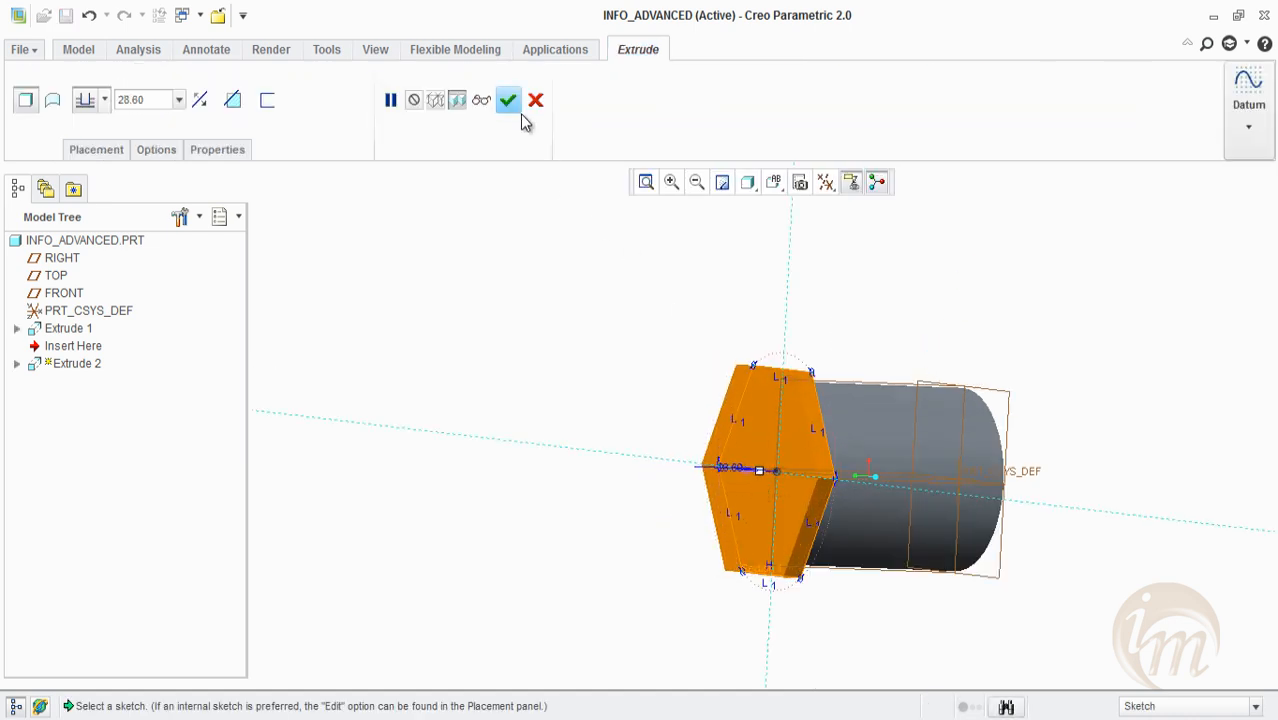
pyautogui.click(508, 100)
# Start a cosmetic thread and choose the cylinder's side surface as the threaded surface
pyautogui.moveTo(892, 390); pyautogui.dragTo(984, 447, button='middle')
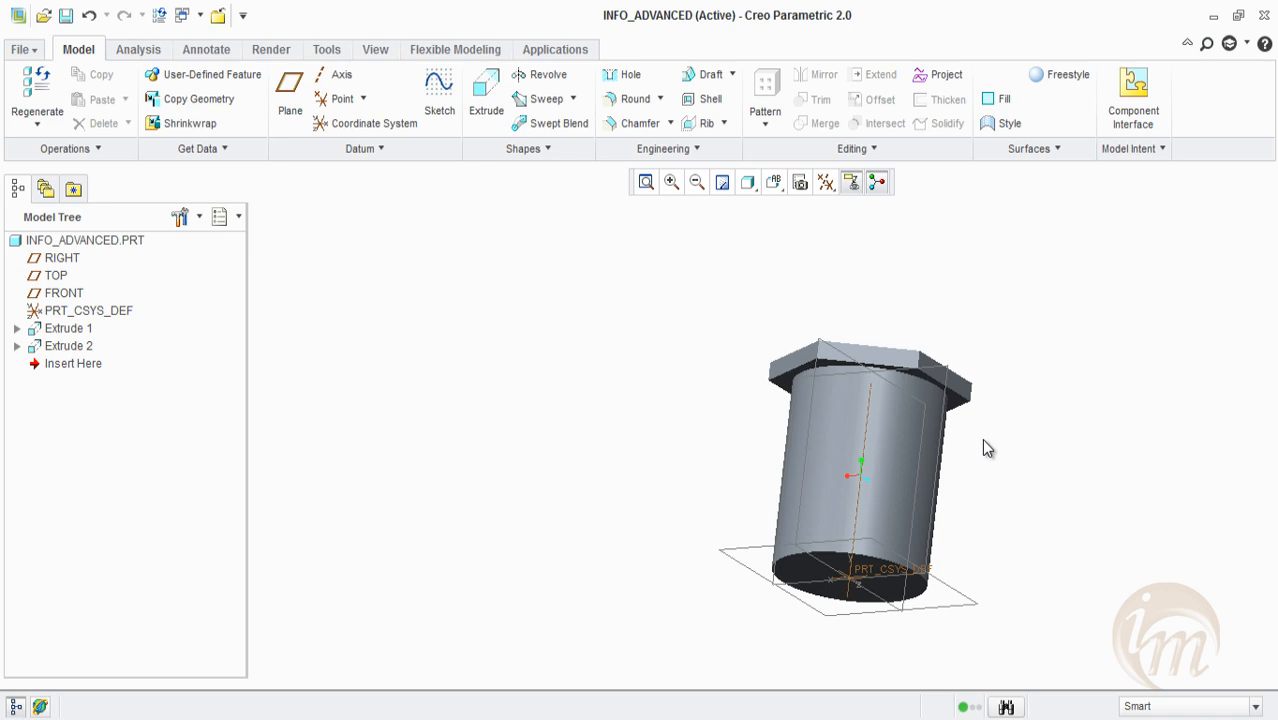
pyautogui.click(705, 150)
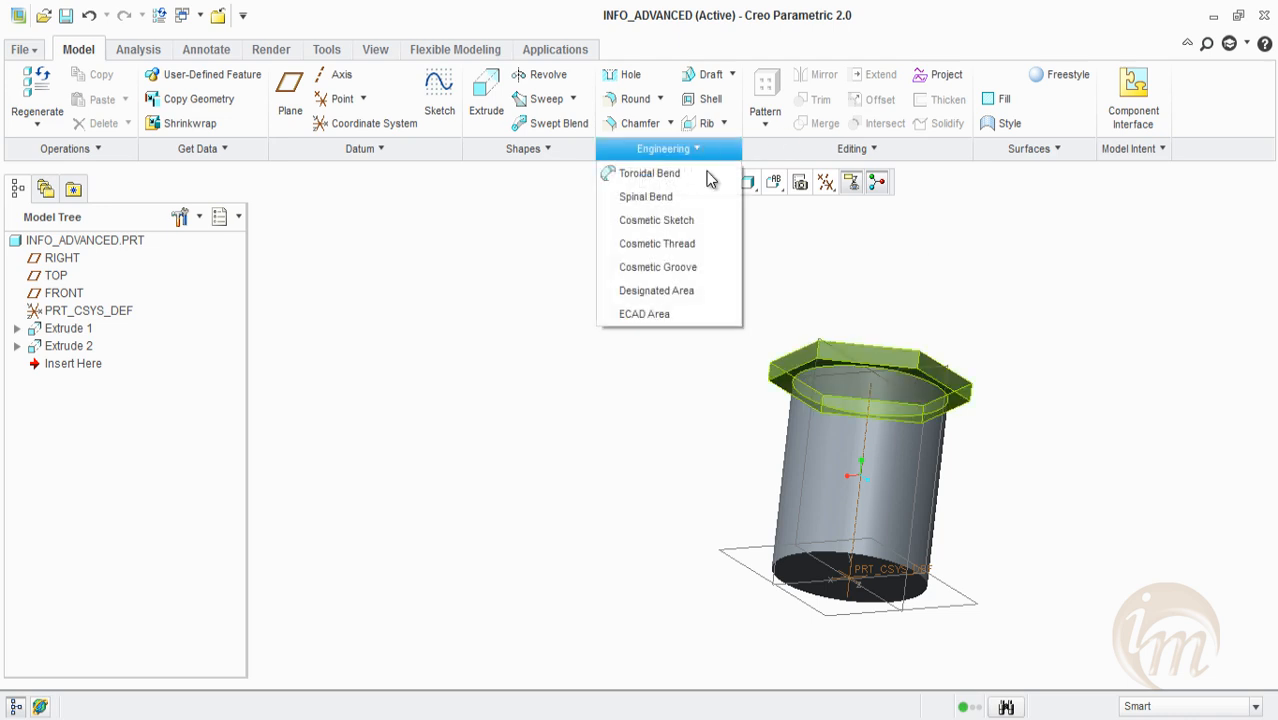
pyautogui.click(706, 245)
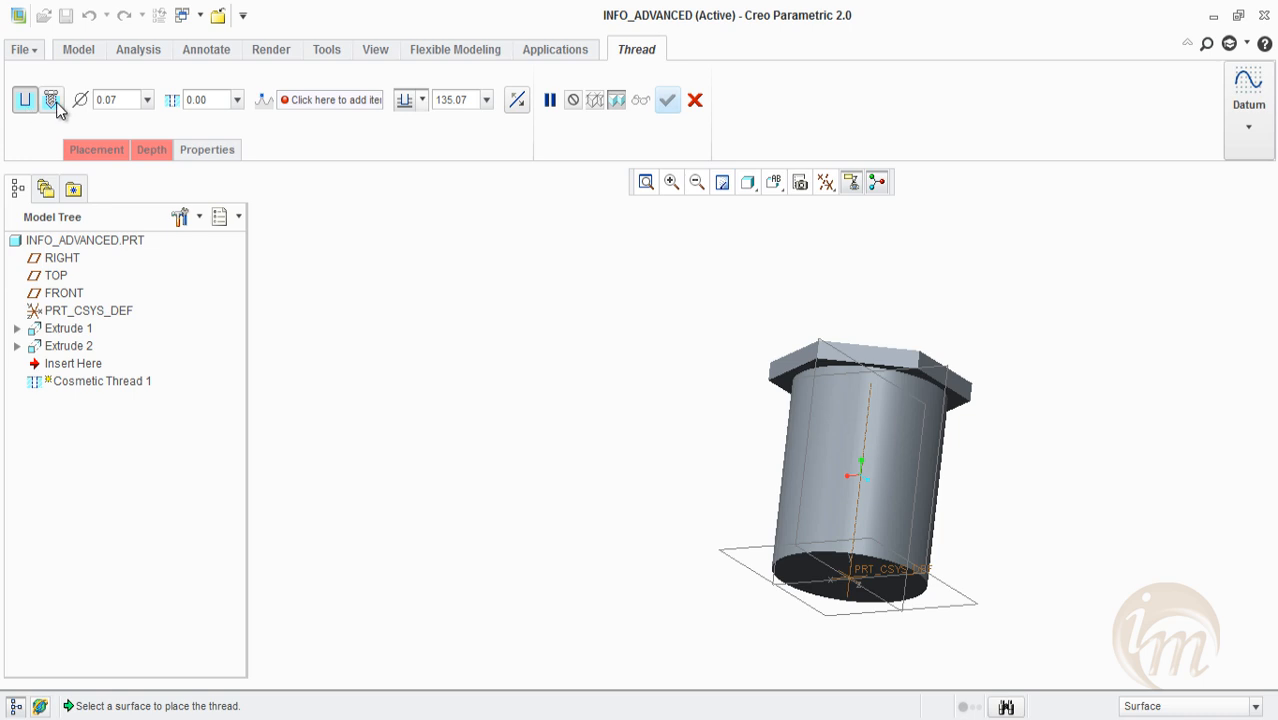
pyautogui.click(54, 104)
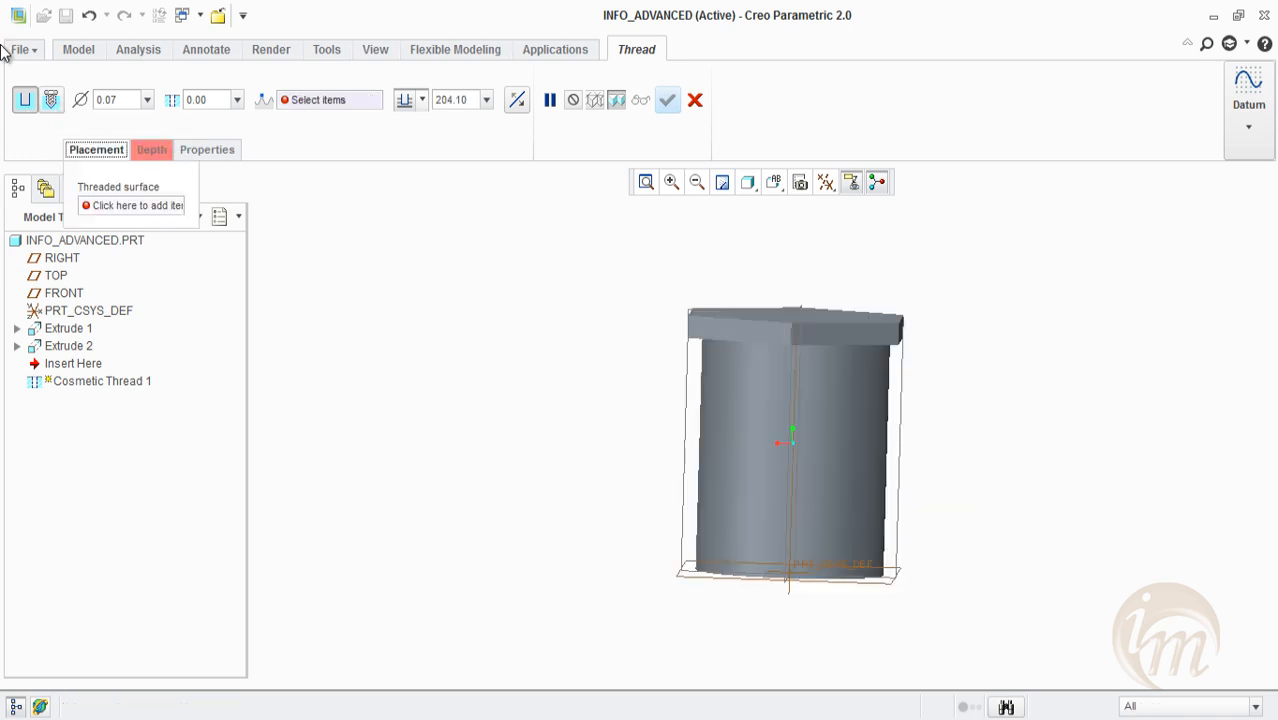
pyautogui.click(152, 152)
pyautogui.click(188, 155)
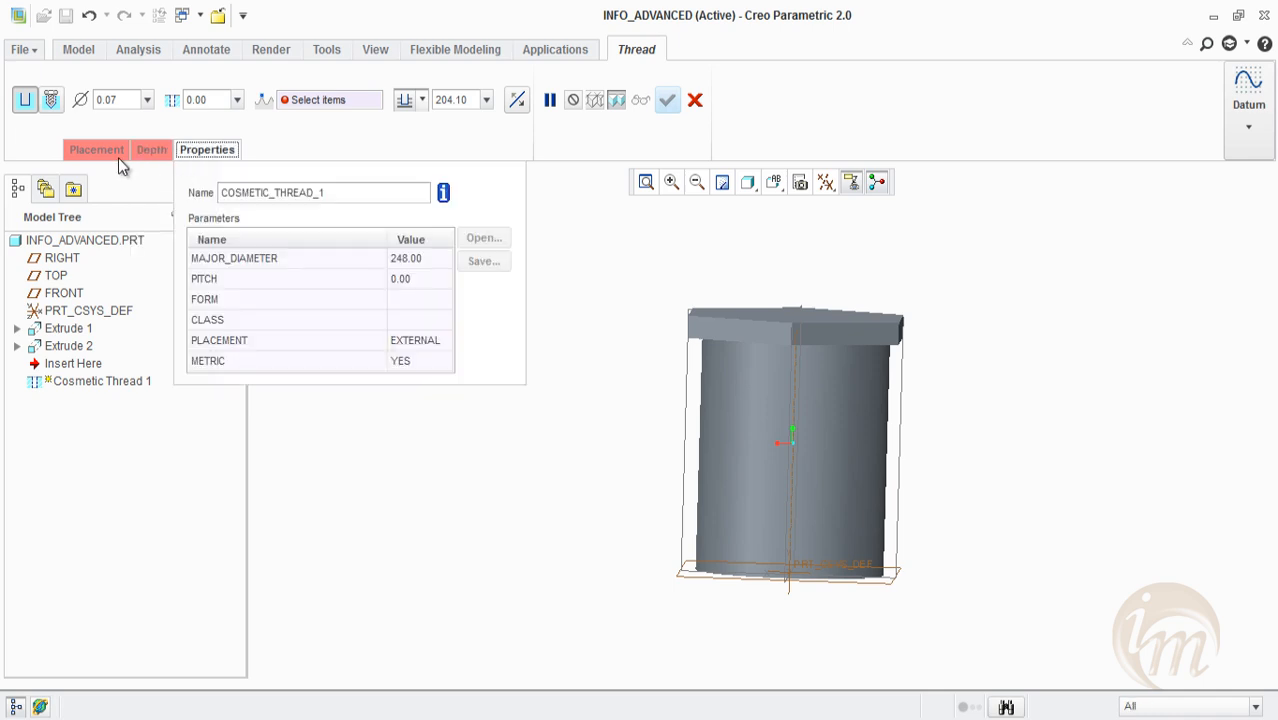
pyautogui.click(87, 152)
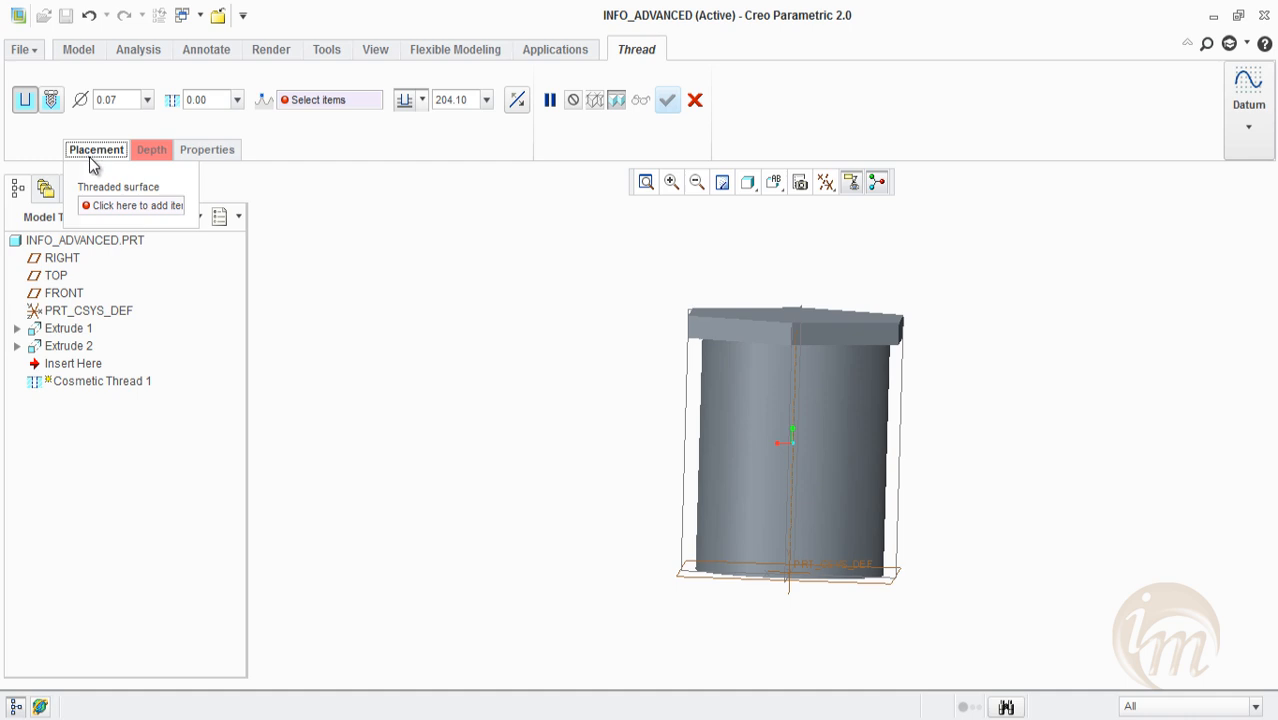
pyautogui.click(117, 206)
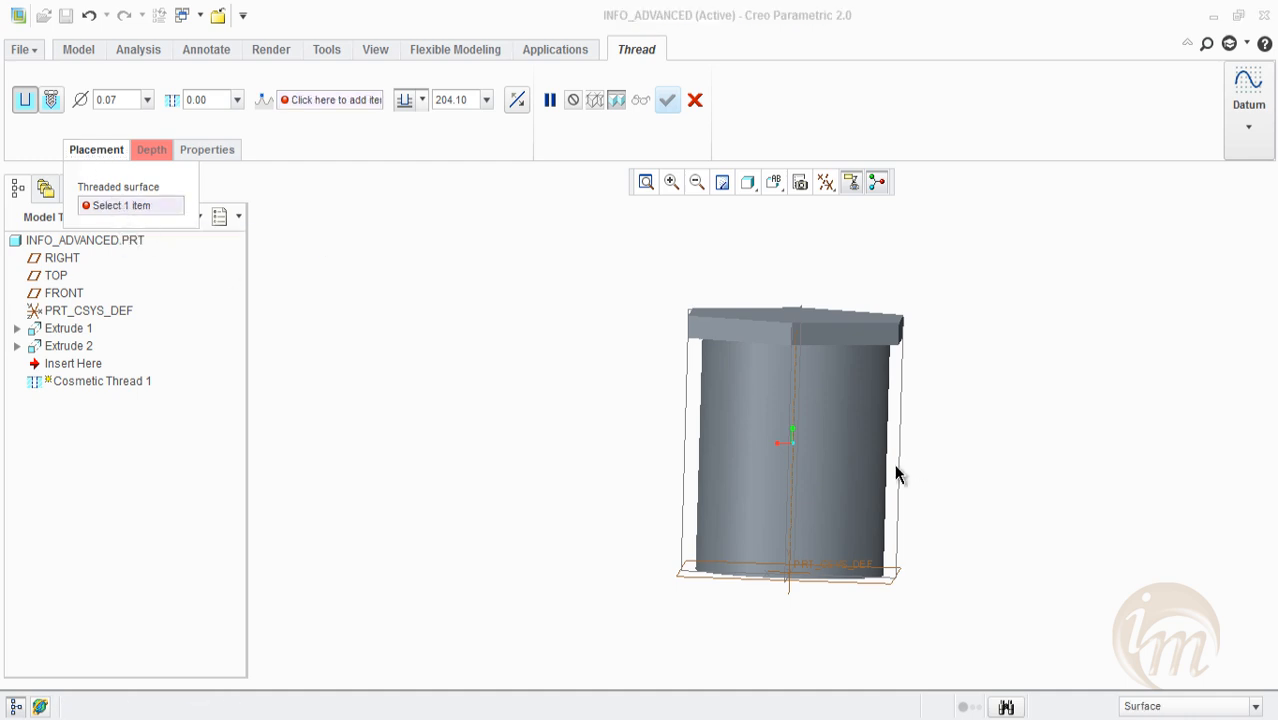
pyautogui.click(867, 484)
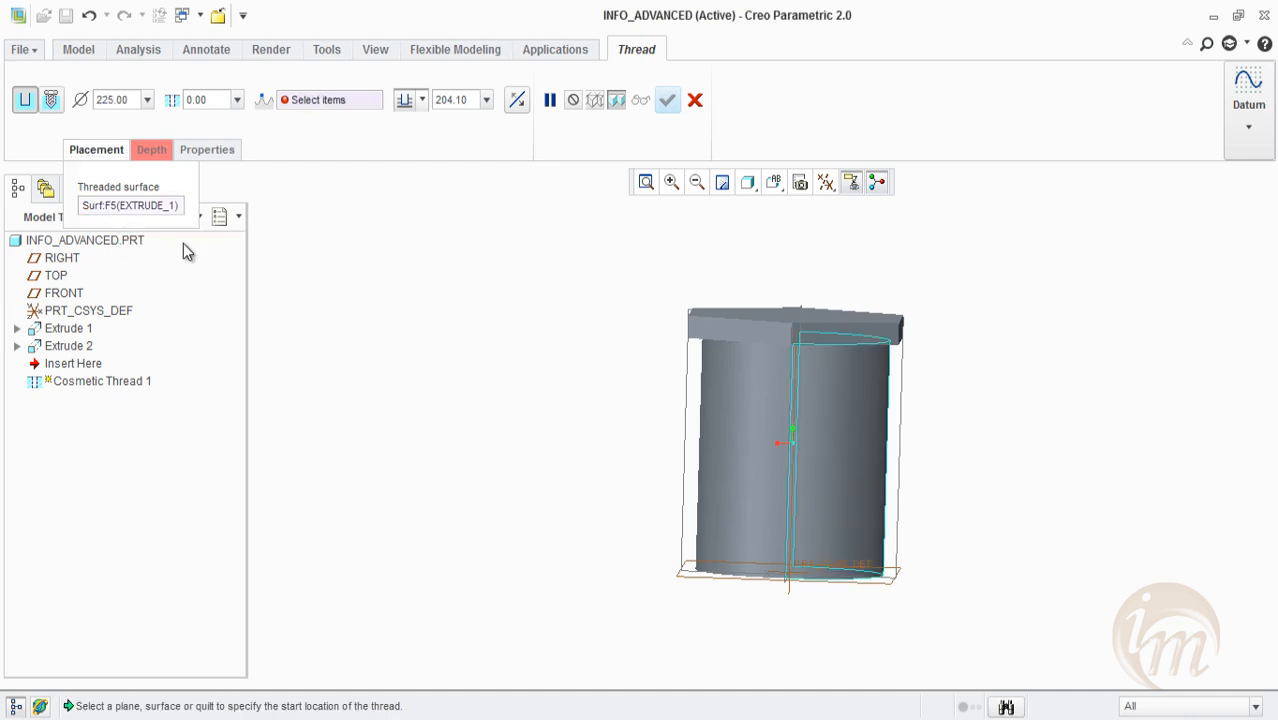
# Start the thread from the cylinder's free end face, opposite the hexagonal head
pyautogui.click(153, 150)
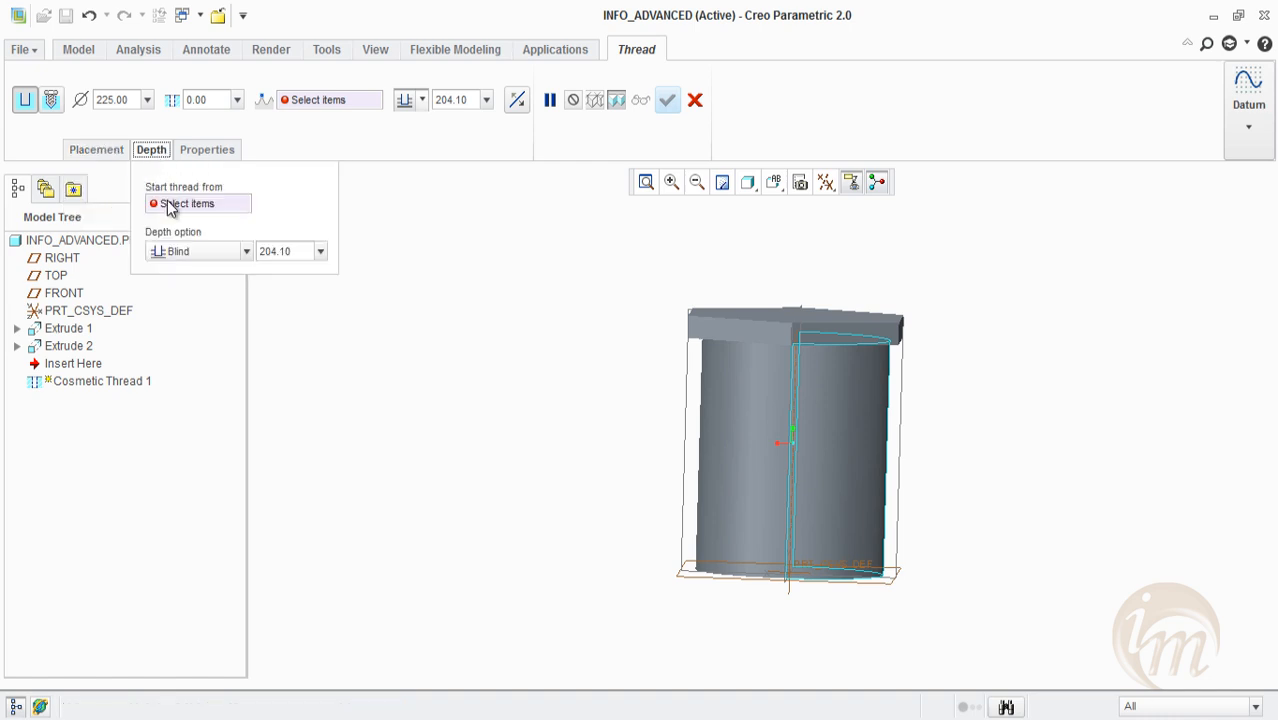
pyautogui.moveTo(682, 437); pyautogui.dragTo(812, 420, button='middle')
pyautogui.click(770, 500)
# Set the cosmetic thread's diameter to 247
pyautogui.doubleClick(130, 100)
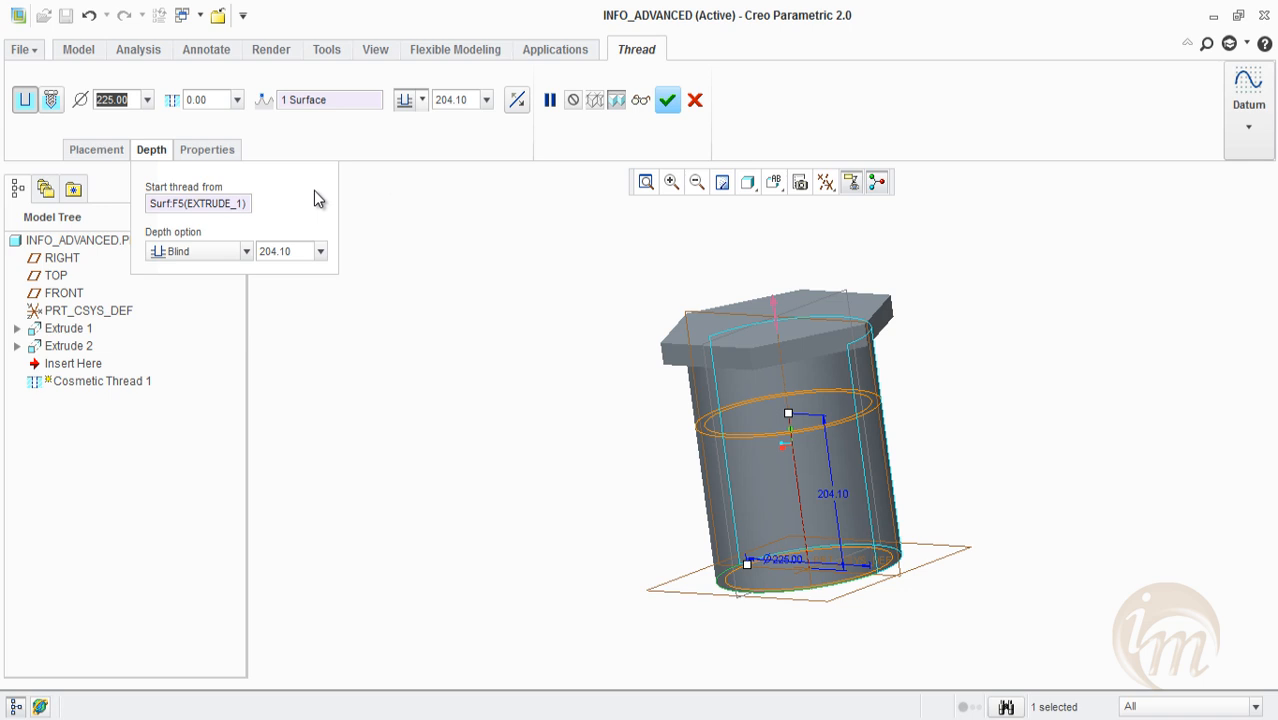
pyautogui.write('248')
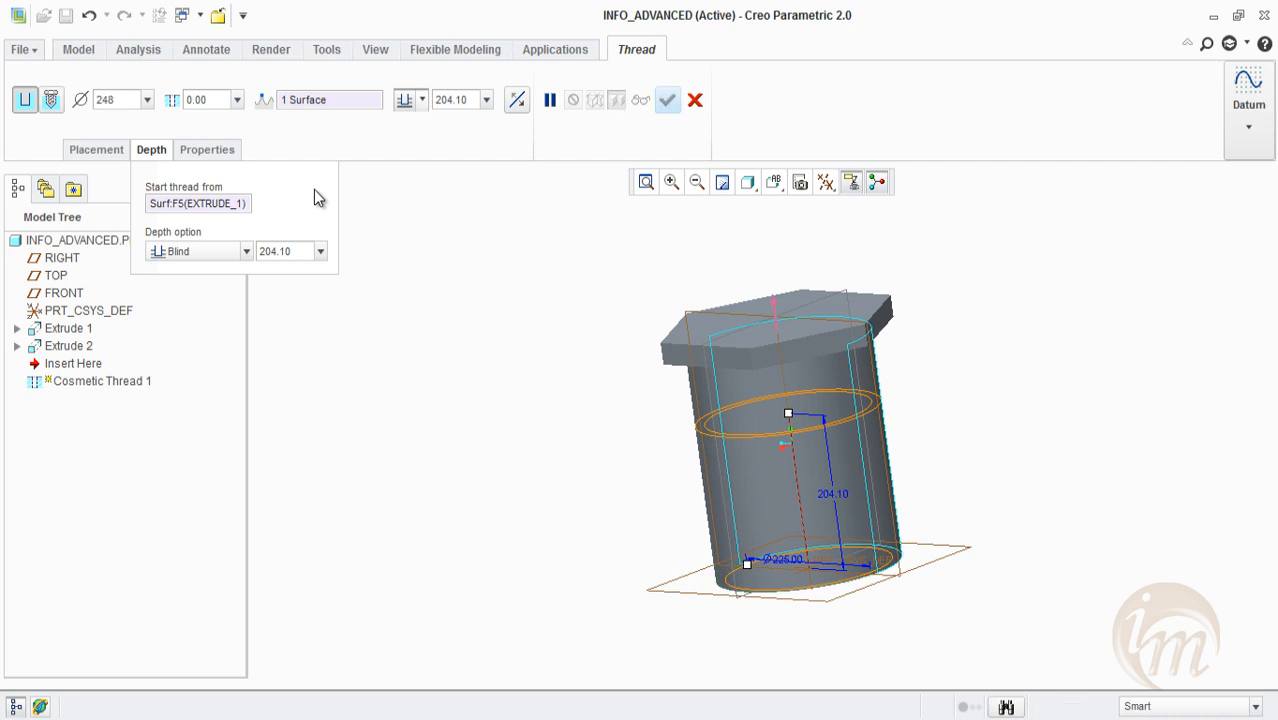
pyautogui.press('BackSpace')
pyautogui.write('7')
# Extend the thread's blind depth to about 213.8, then flip its direction and flip it back toward the head
pyautogui.click(458, 101)
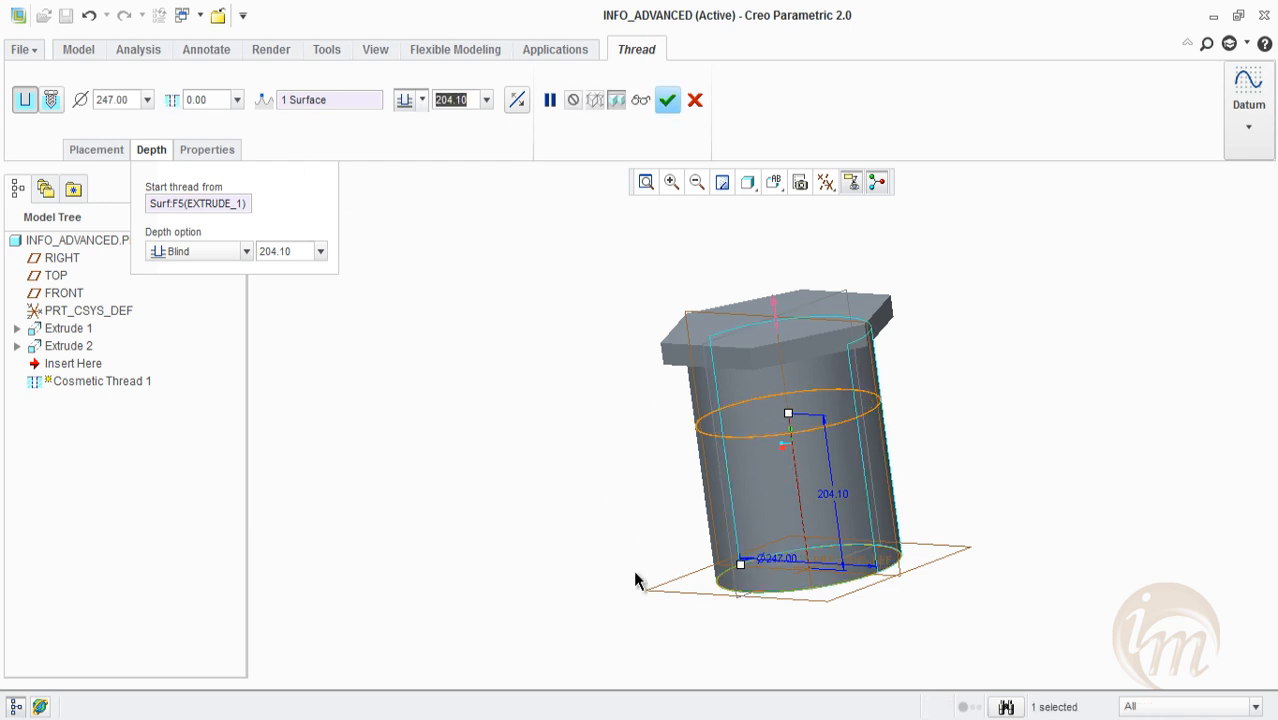
pyautogui.moveTo(790, 424)
pyautogui.mouseDown()
pyautogui.moveTo(807, 502)
pyautogui.moveTo(786, 408)
pyautogui.mouseUp()
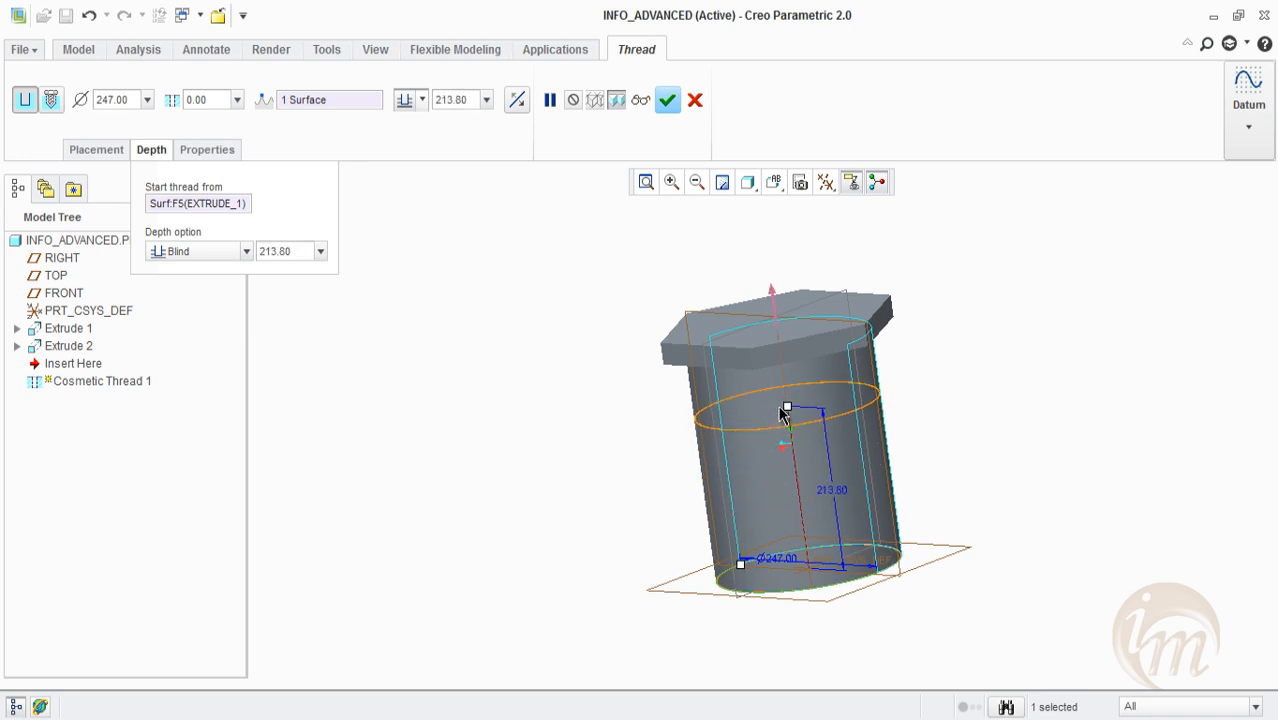
pyautogui.click(517, 103)
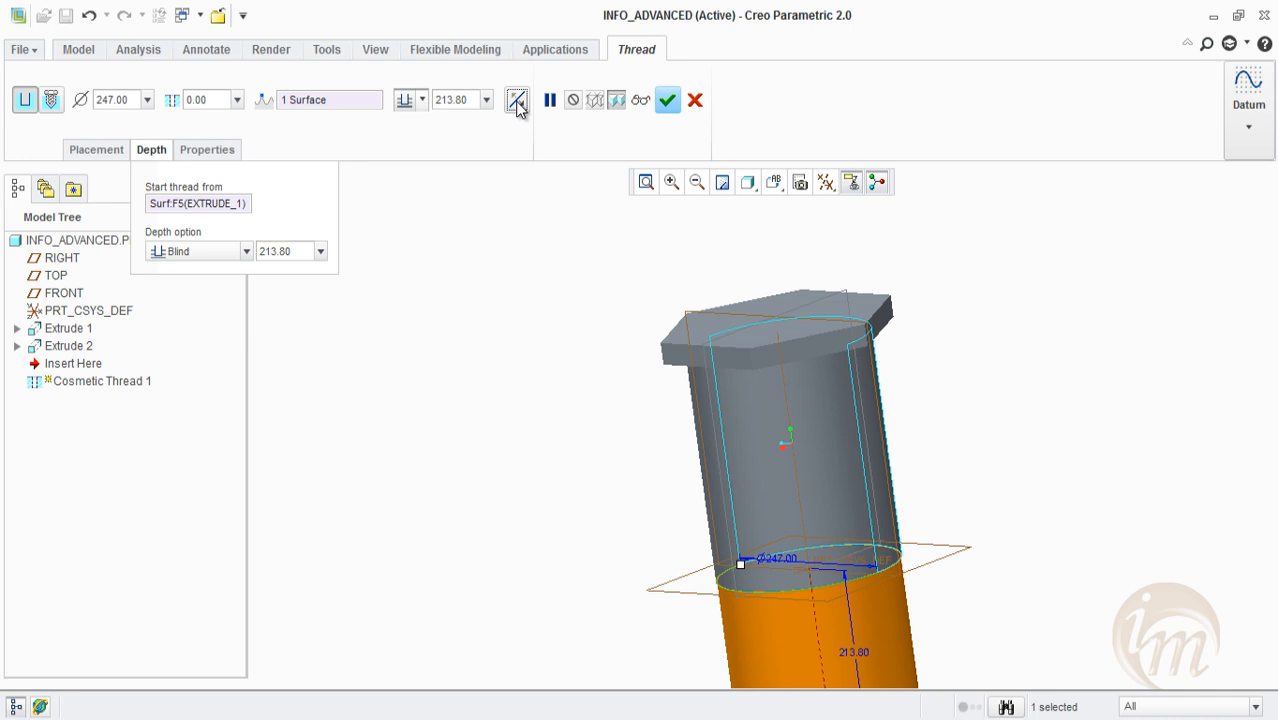
pyautogui.click(517, 103)
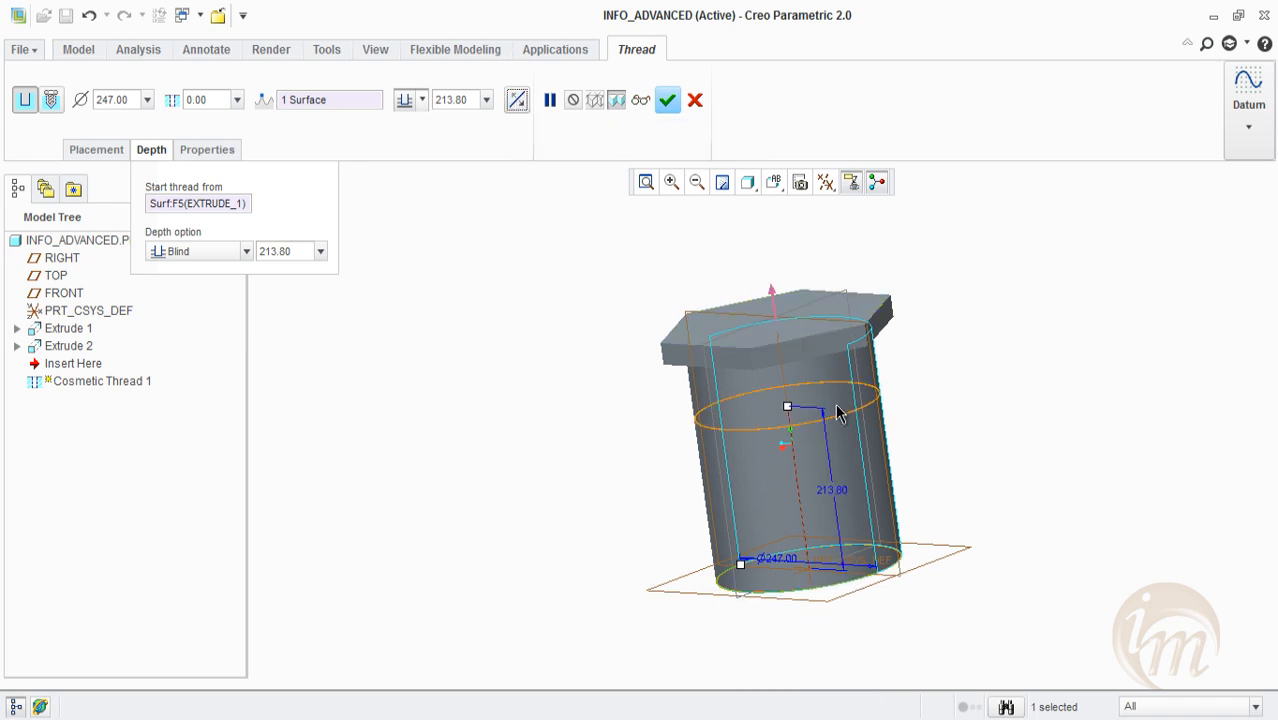
# Extend the cosmetic thread's blind depth to 228.90 and complete the thread feature
pyautogui.moveTo(788, 410); pyautogui.dragTo(785, 395)
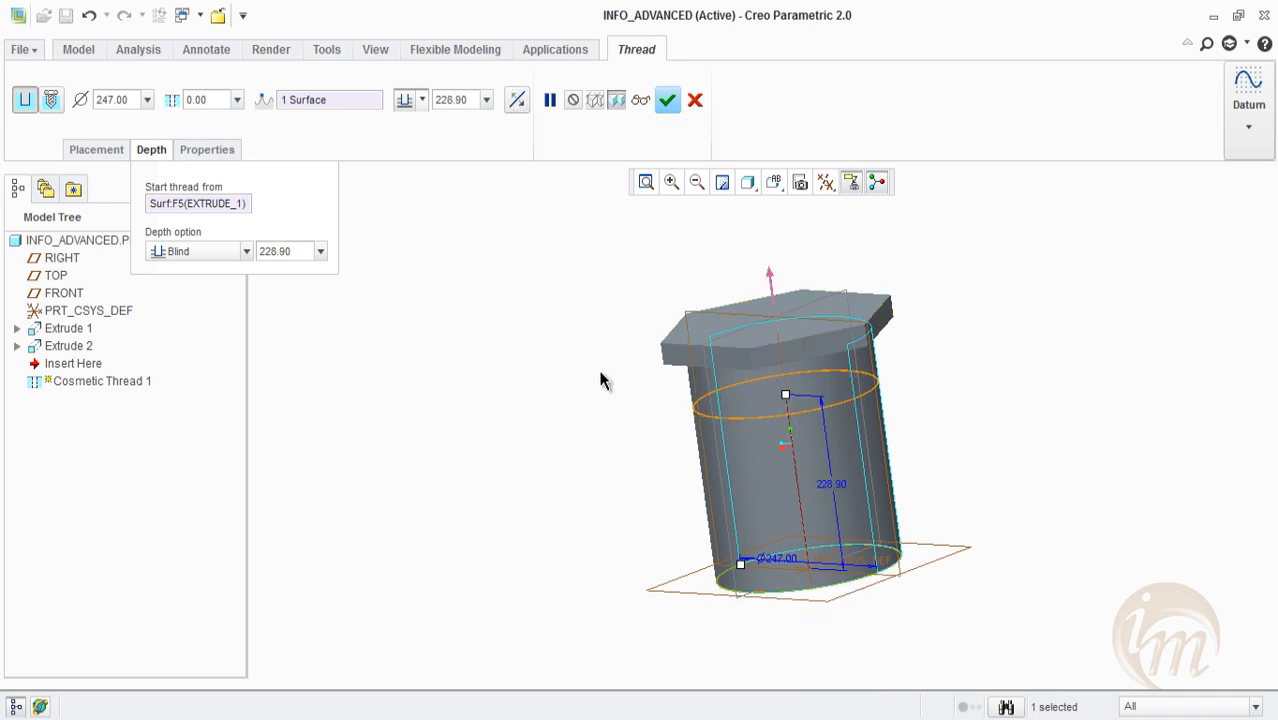
pyautogui.click(667, 99)
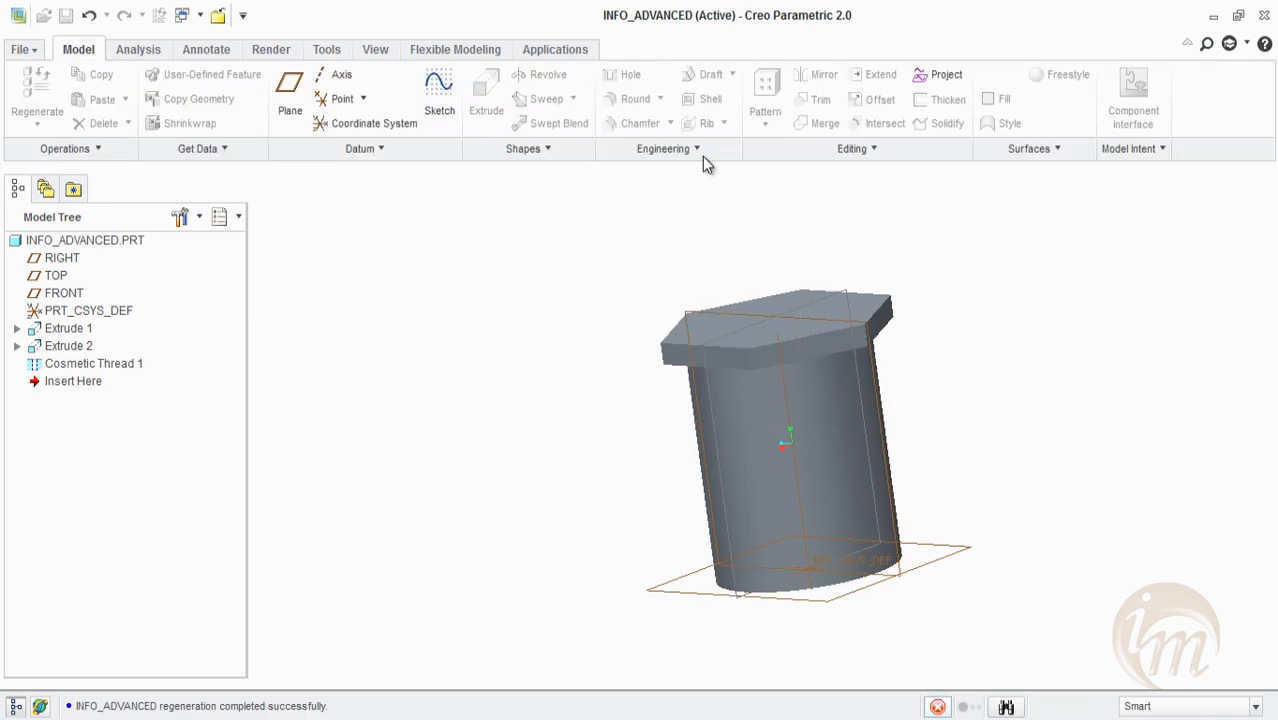
pyautogui.click(1022, 424)
pyautogui.moveTo(1022, 424); pyautogui.dragTo(1000, 463, button='middle')
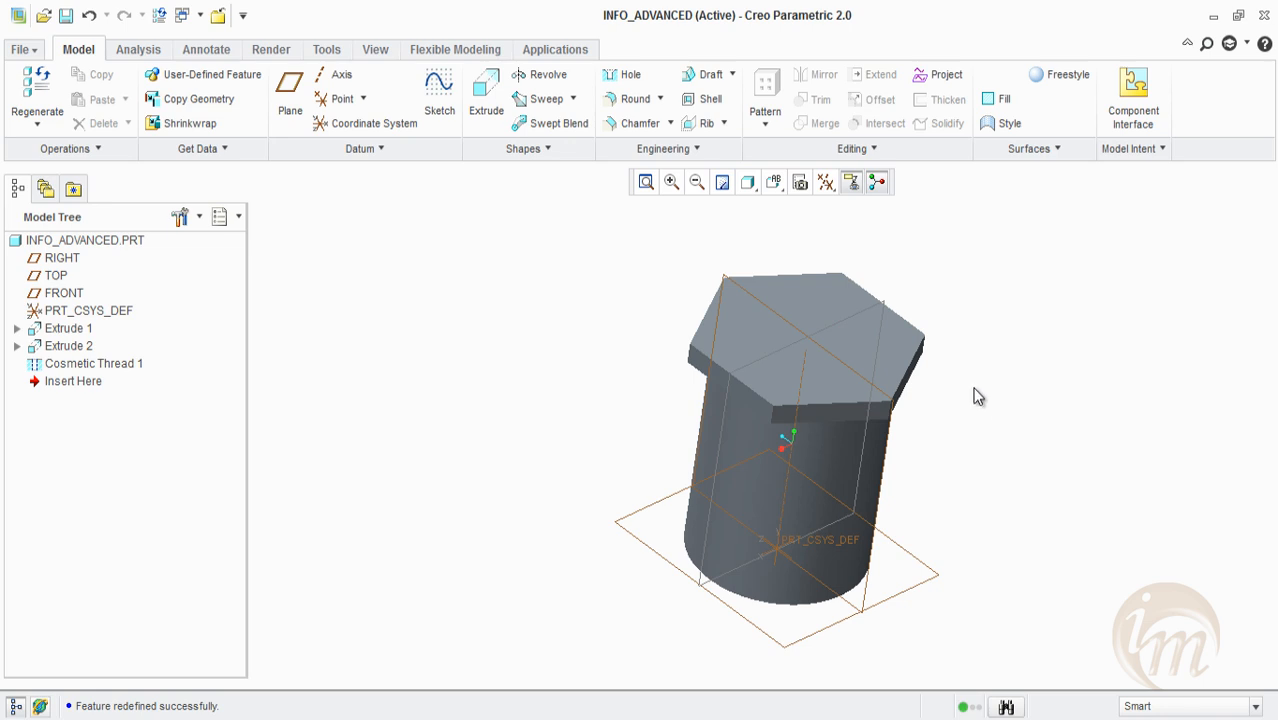
# View the bolt with Shading With Edges, Shading With Reflections and plain Shading display styles in turn
pyautogui.click(748, 183)
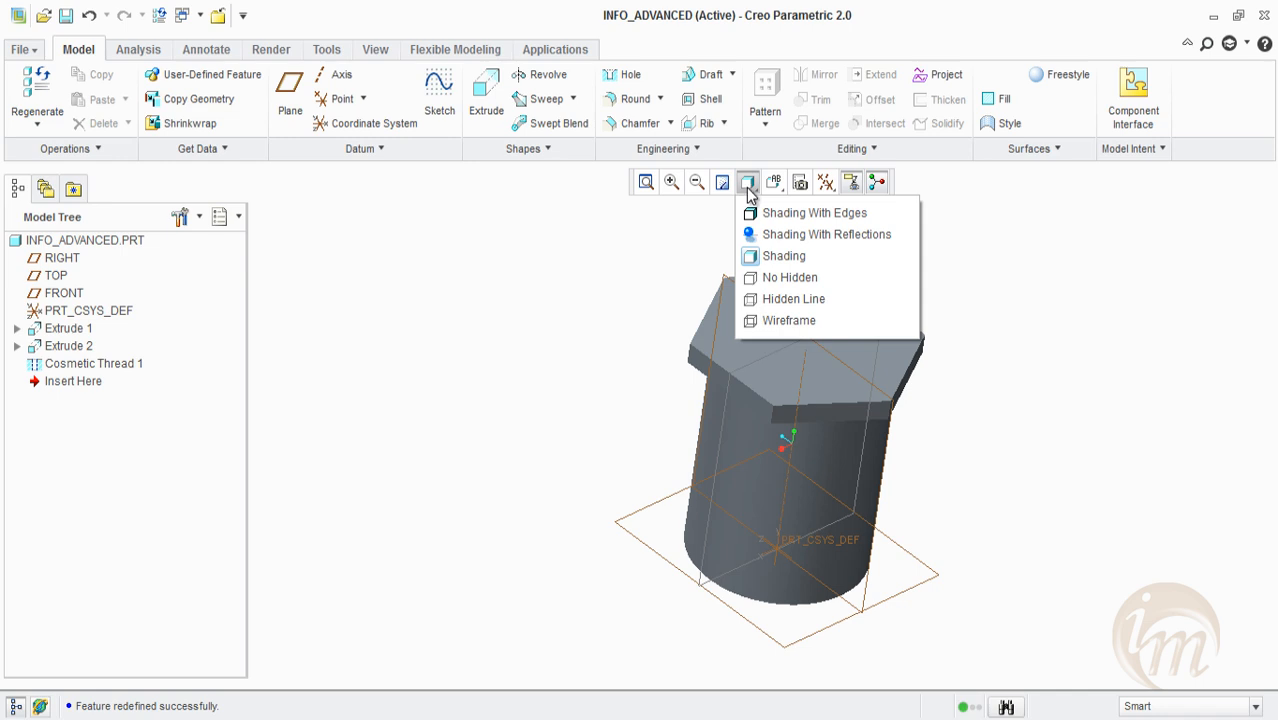
pyautogui.click(793, 214)
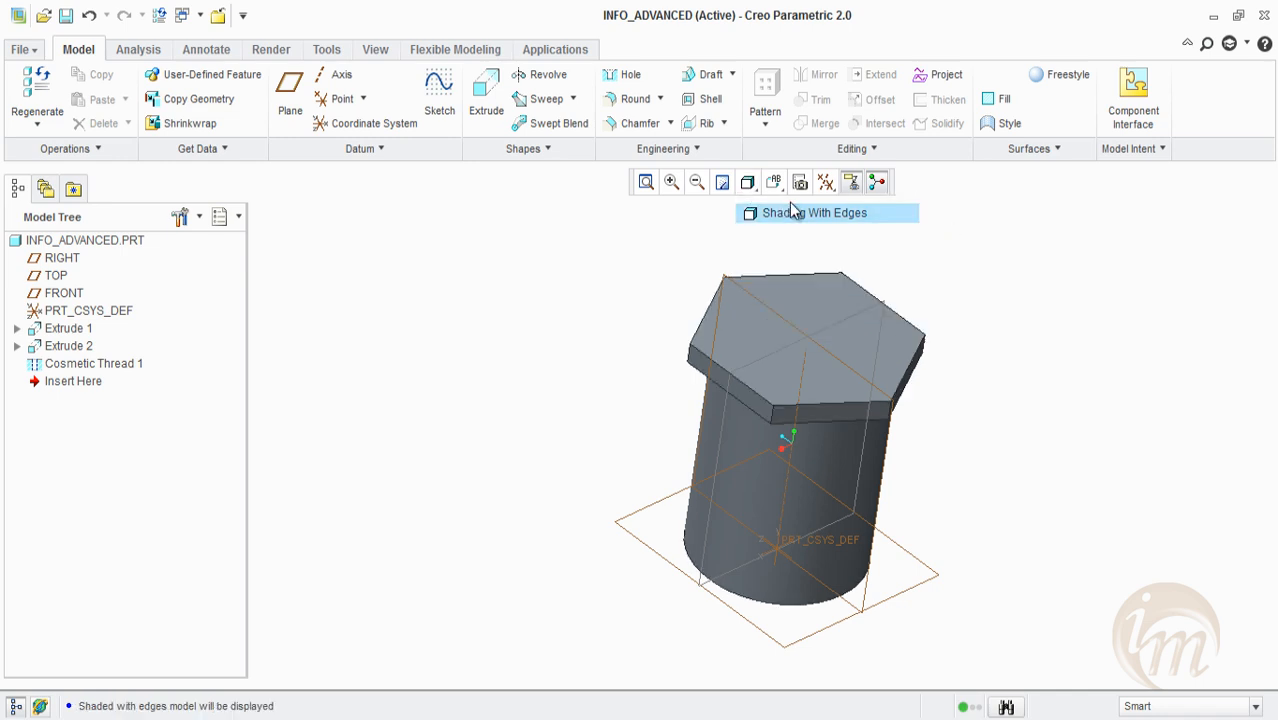
pyautogui.moveTo(988, 460)
pyautogui.mouseDown(button='middle')
pyautogui.moveTo(979, 419)
pyautogui.moveTo(998, 414)
pyautogui.moveTo(1068, 451)
pyautogui.mouseUp(button='middle')
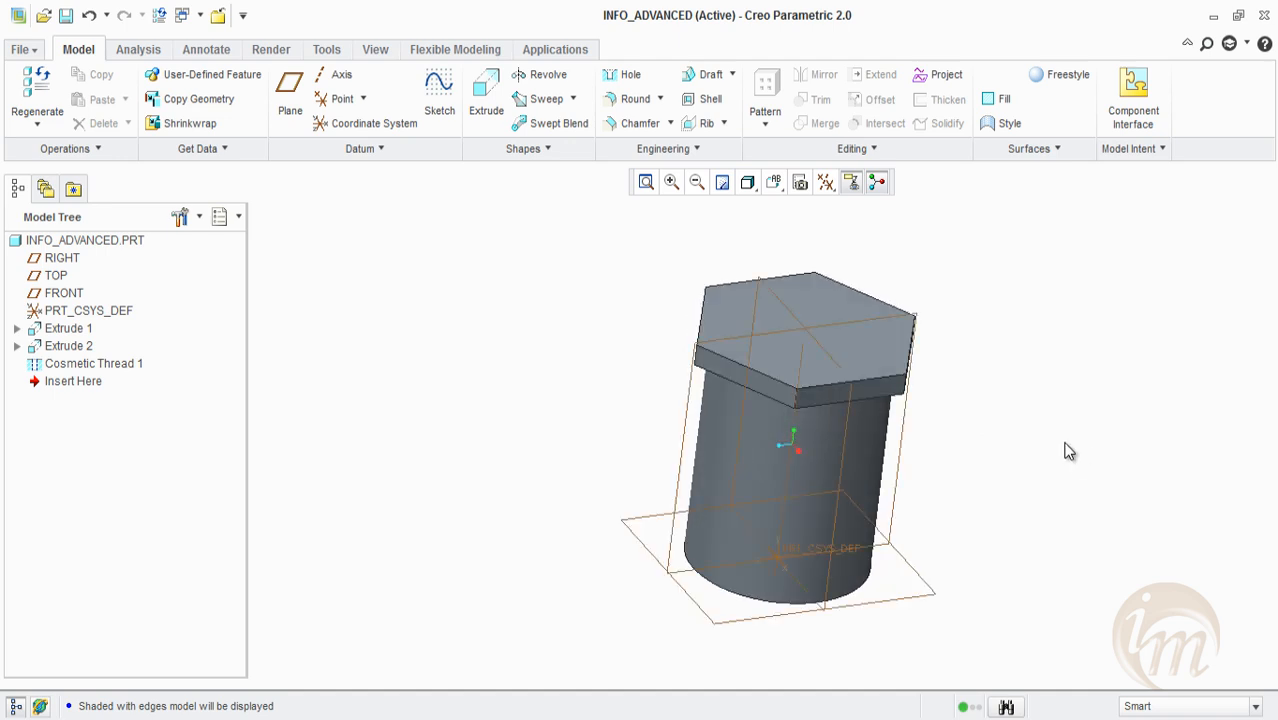
pyautogui.click(747, 182)
pyautogui.click(783, 233)
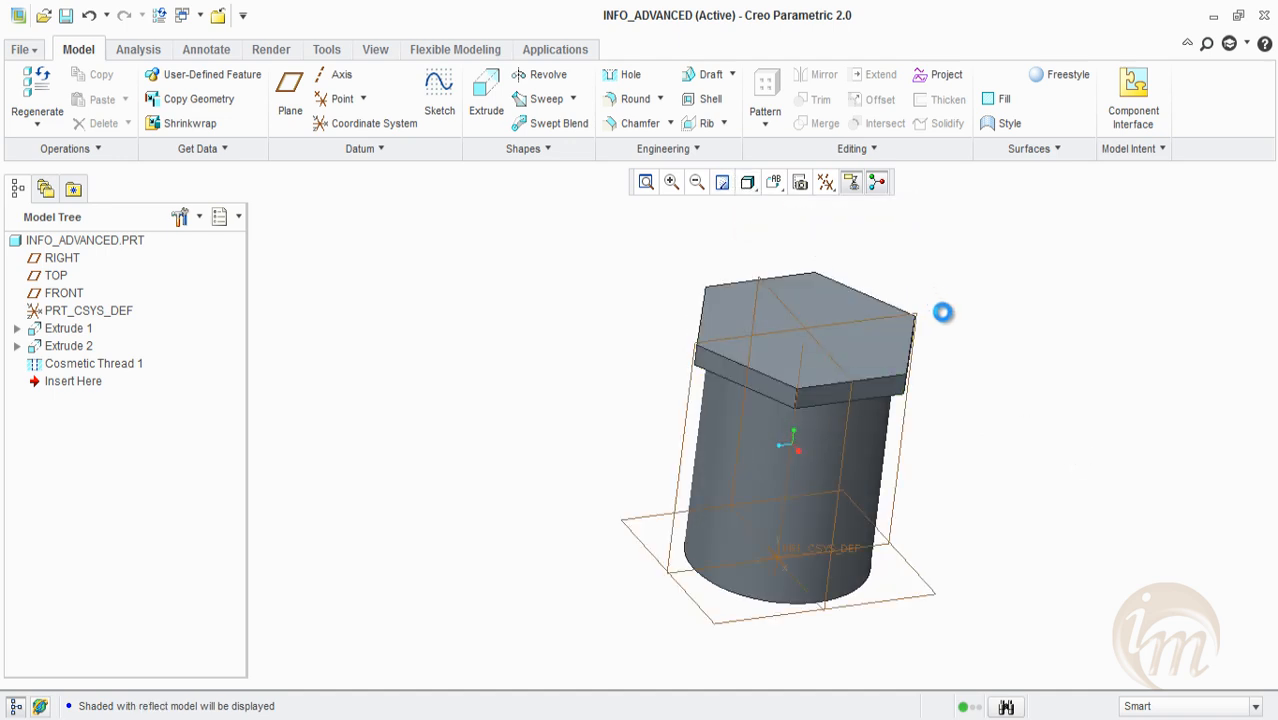
pyautogui.moveTo(908, 378)
pyautogui.mouseDown(button='middle')
pyautogui.moveTo(747, 373)
pyautogui.moveTo(899, 451)
pyautogui.moveTo(862, 456)
pyautogui.moveTo(765, 428)
pyautogui.moveTo(754, 314)
pyautogui.mouseUp(button='middle')
pyautogui.click(744, 188)
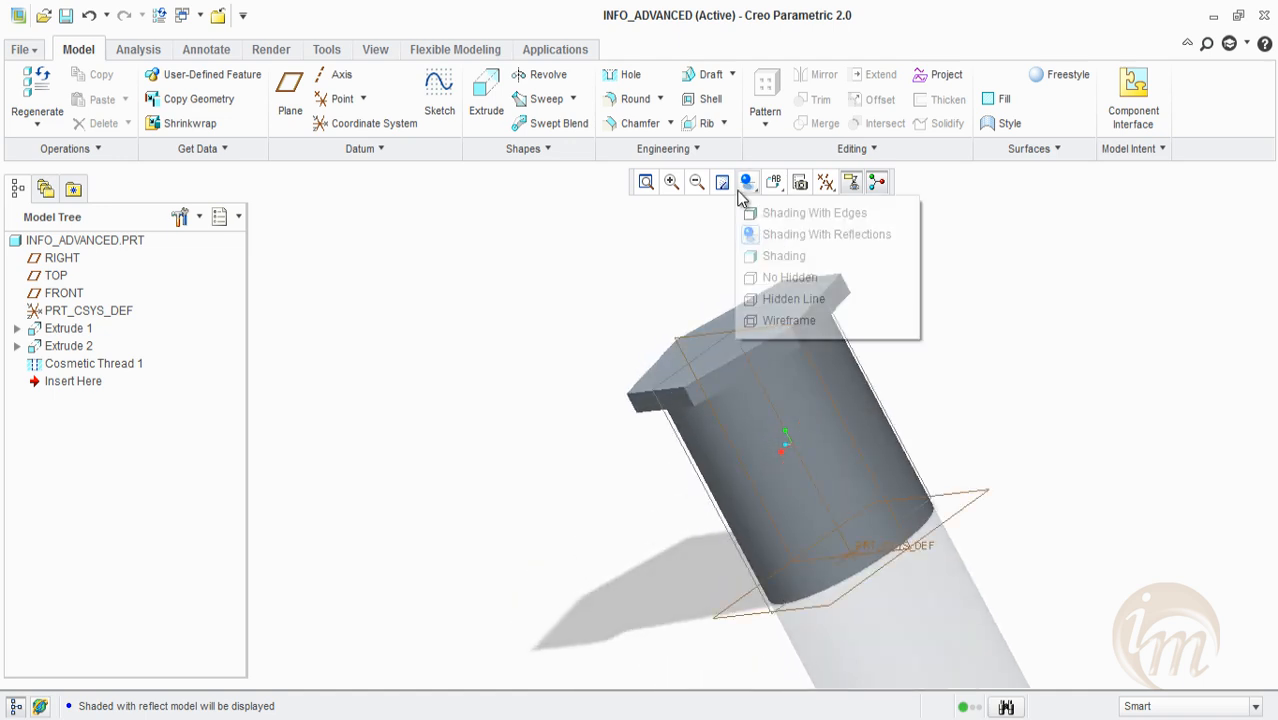
pyautogui.click(773, 255)
pyautogui.moveTo(827, 288)
pyautogui.mouseDown(button='middle')
pyautogui.moveTo(899, 322)
pyautogui.moveTo(934, 322)
pyautogui.moveTo(862, 288)
pyautogui.moveTo(830, 255)
pyautogui.mouseUp(button='middle')
# Switch to the No Hidden display style and examine the cosmetic thread's outline around the cylinder
pyautogui.click(748, 182)
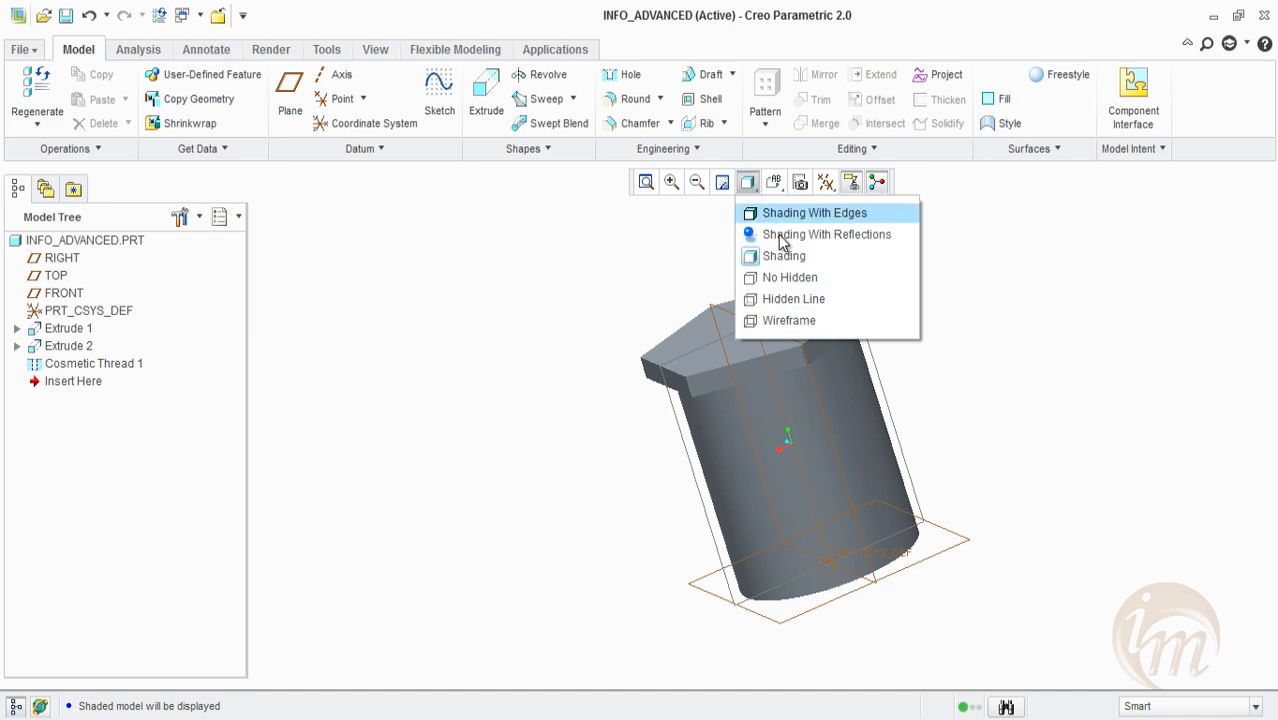
pyautogui.click(810, 279)
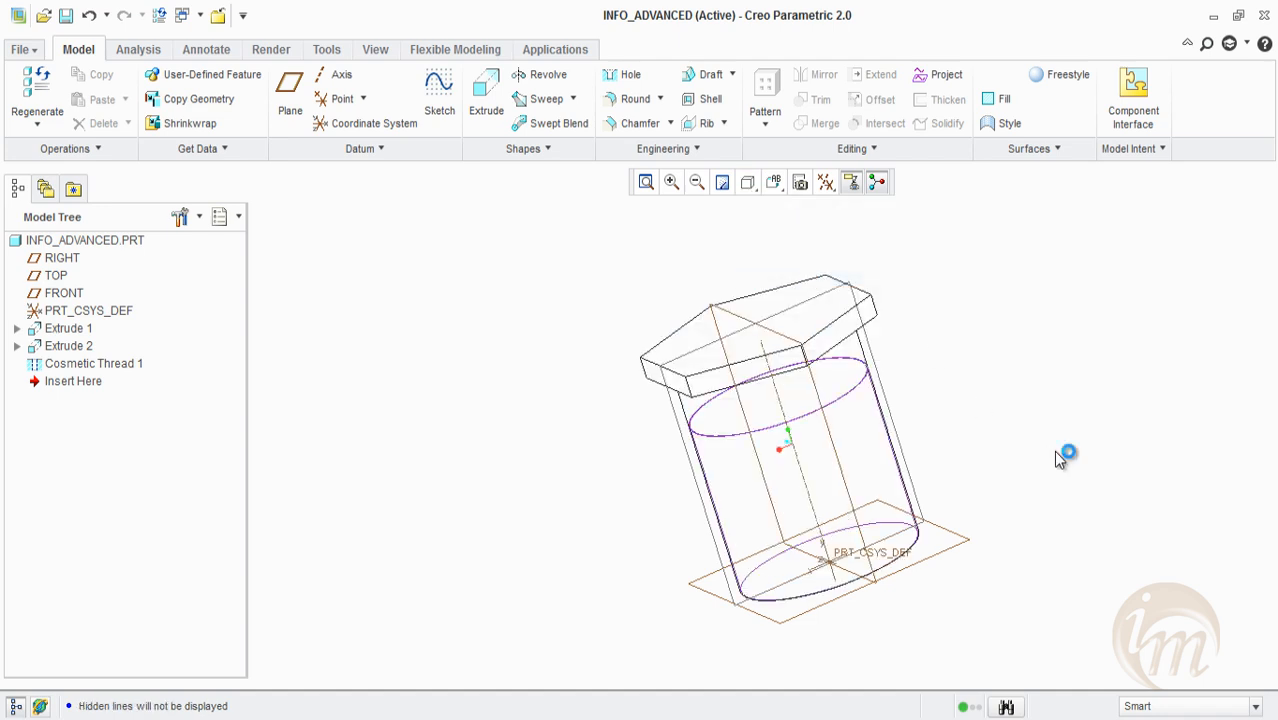
pyautogui.moveTo(850, 394); pyautogui.dragTo(726, 413, button='middle')
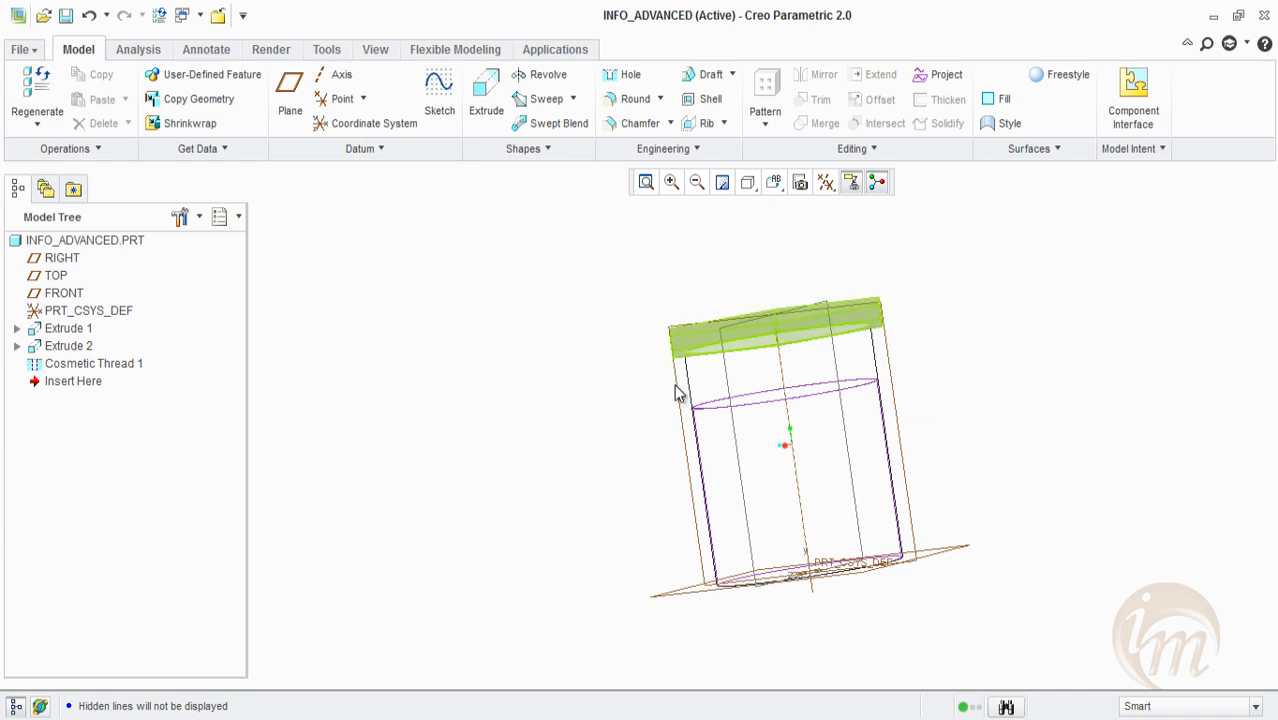
pyautogui.moveTo(827, 516); pyautogui.dragTo(808, 398, button='middle')
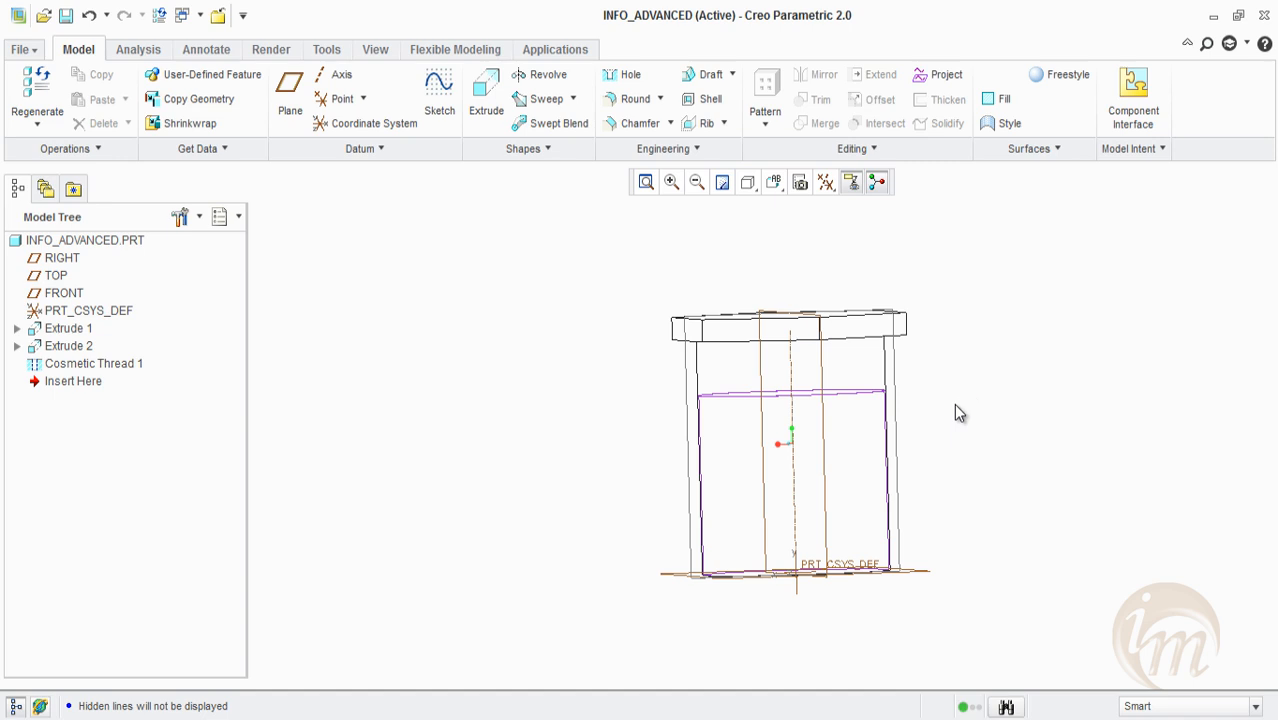
# View the threaded bolt in the Hidden Line and Wireframe display styles from different angles
pyautogui.click(748, 182)
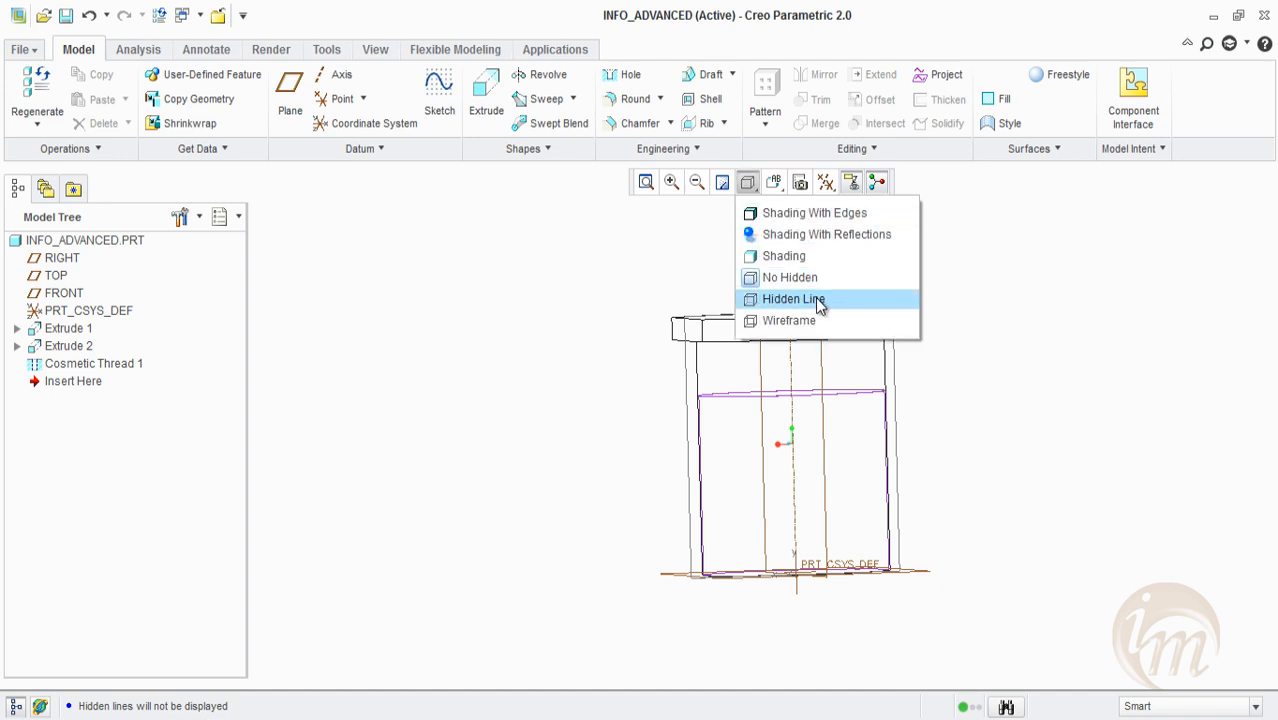
pyautogui.click(815, 299)
pyautogui.moveTo(998, 414); pyautogui.dragTo(998, 450, button='middle')
pyautogui.click(748, 182)
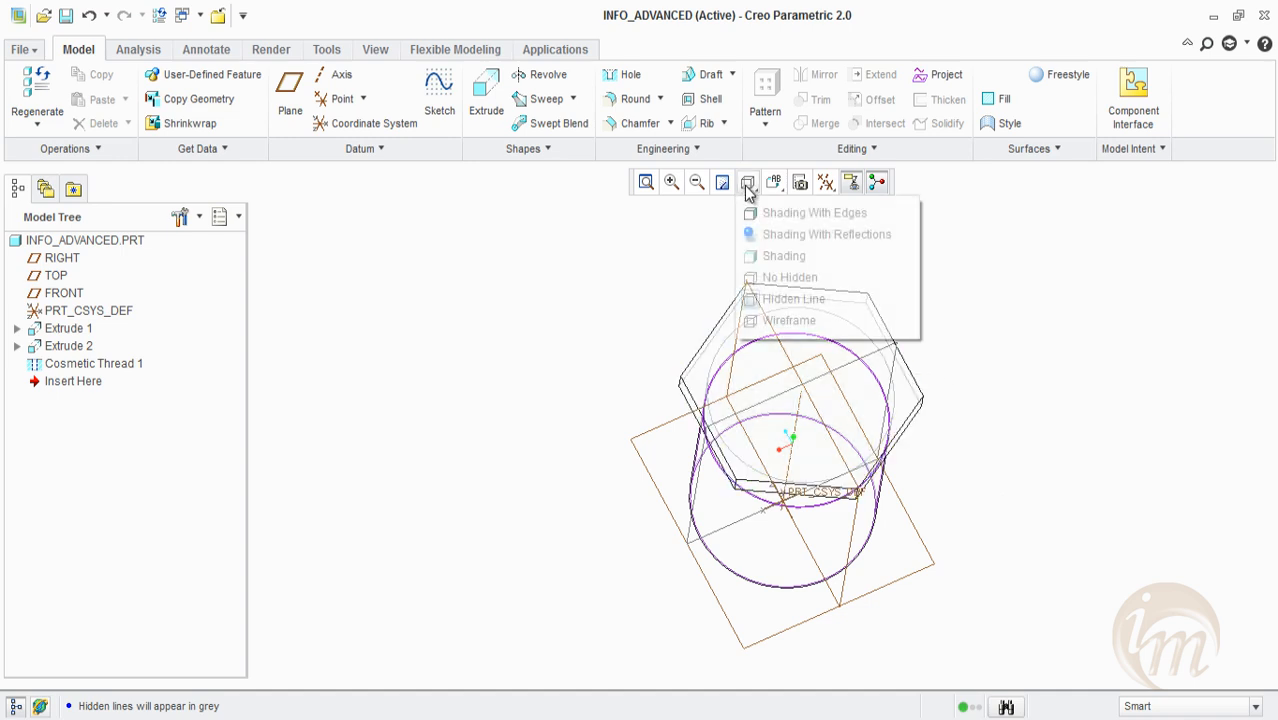
pyautogui.click(787, 330)
pyautogui.moveTo(1068, 464); pyautogui.dragTo(1045, 417, button='middle')
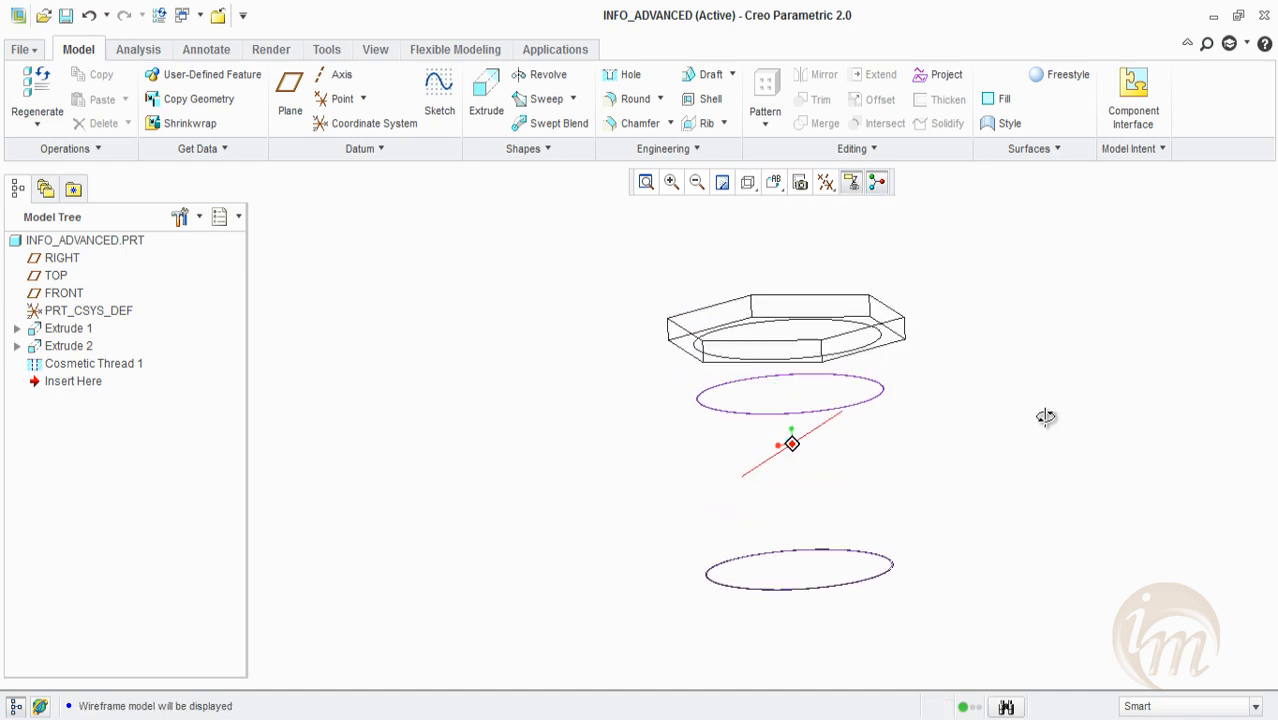
# Return the bolt to the Shading display style and examine it from another angle
pyautogui.click(748, 182)
pyautogui.click(779, 255)
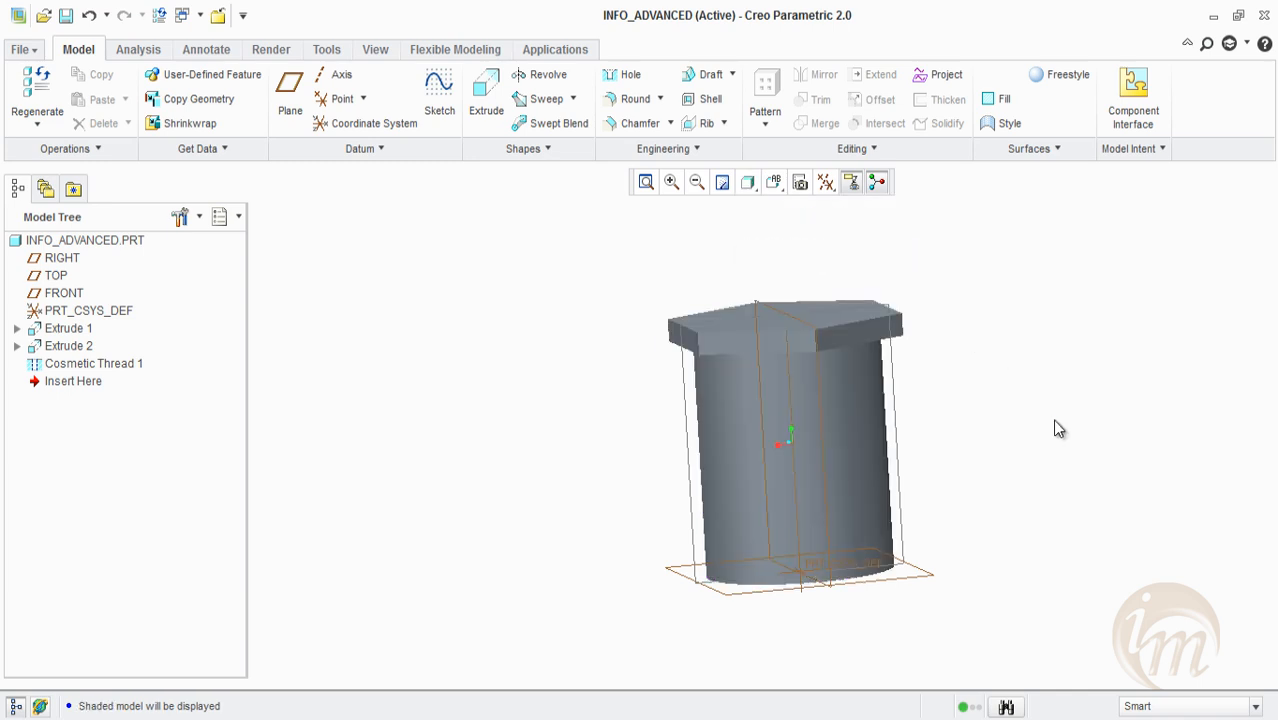
pyautogui.moveTo(984, 441); pyautogui.dragTo(492, 428, button='middle')
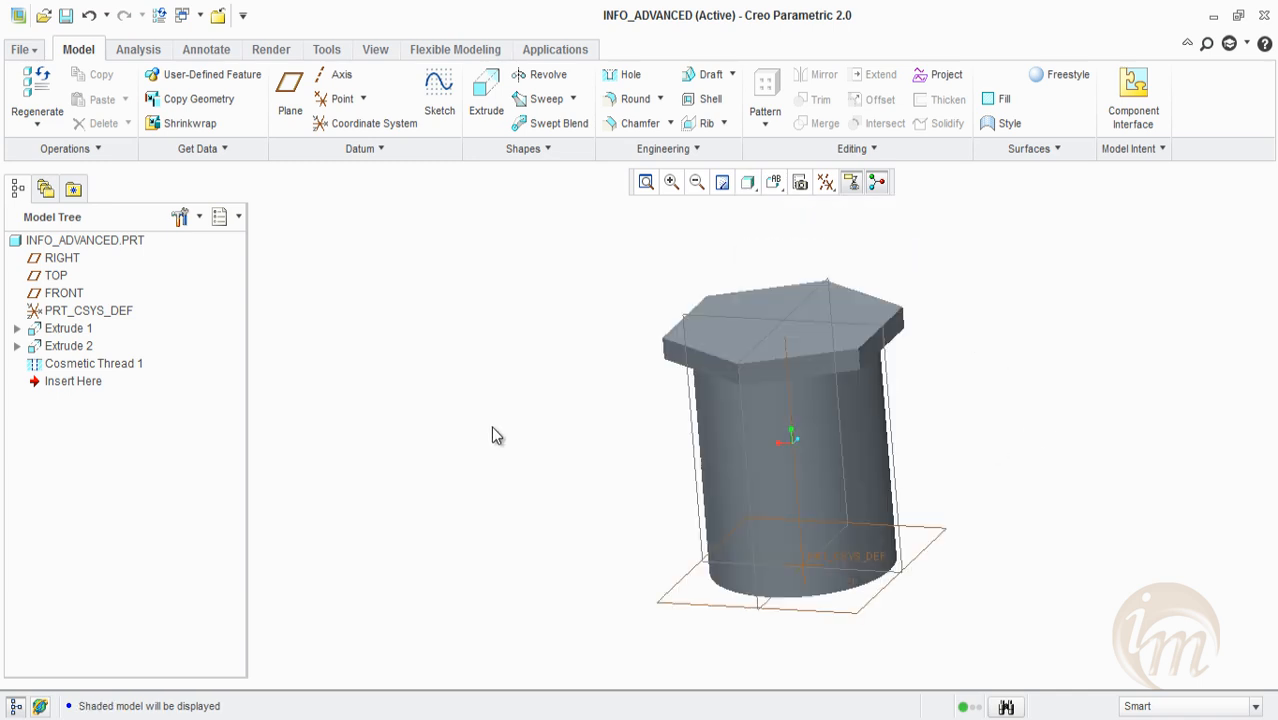
# Delete the cosmetic thread from the part
pyautogui.rightClick(93, 357)
pyautogui.click(131, 416)
pyautogui.press('Delete')
# Start a cosmetic groove and add the cylinder's free end face as its groove surface
pyautogui.moveTo(967, 531); pyautogui.dragTo(1024, 432, button='middle')
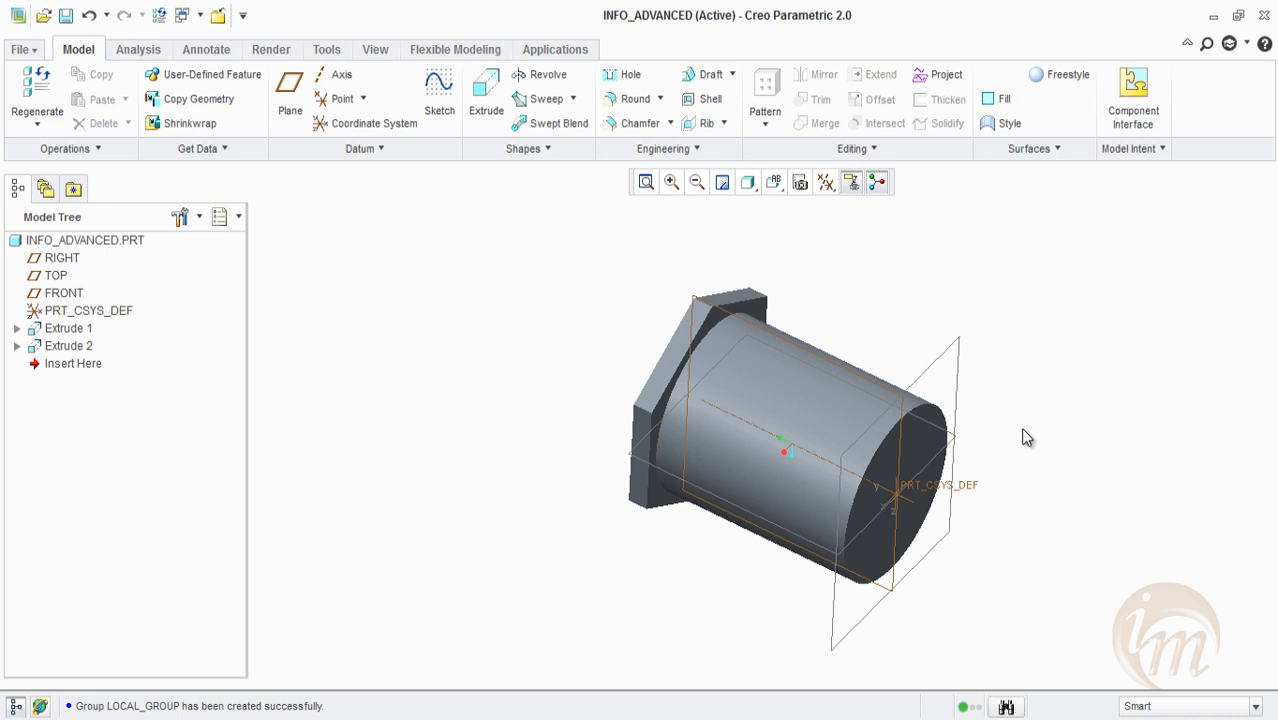
pyautogui.click(684, 150)
pyautogui.click(680, 267)
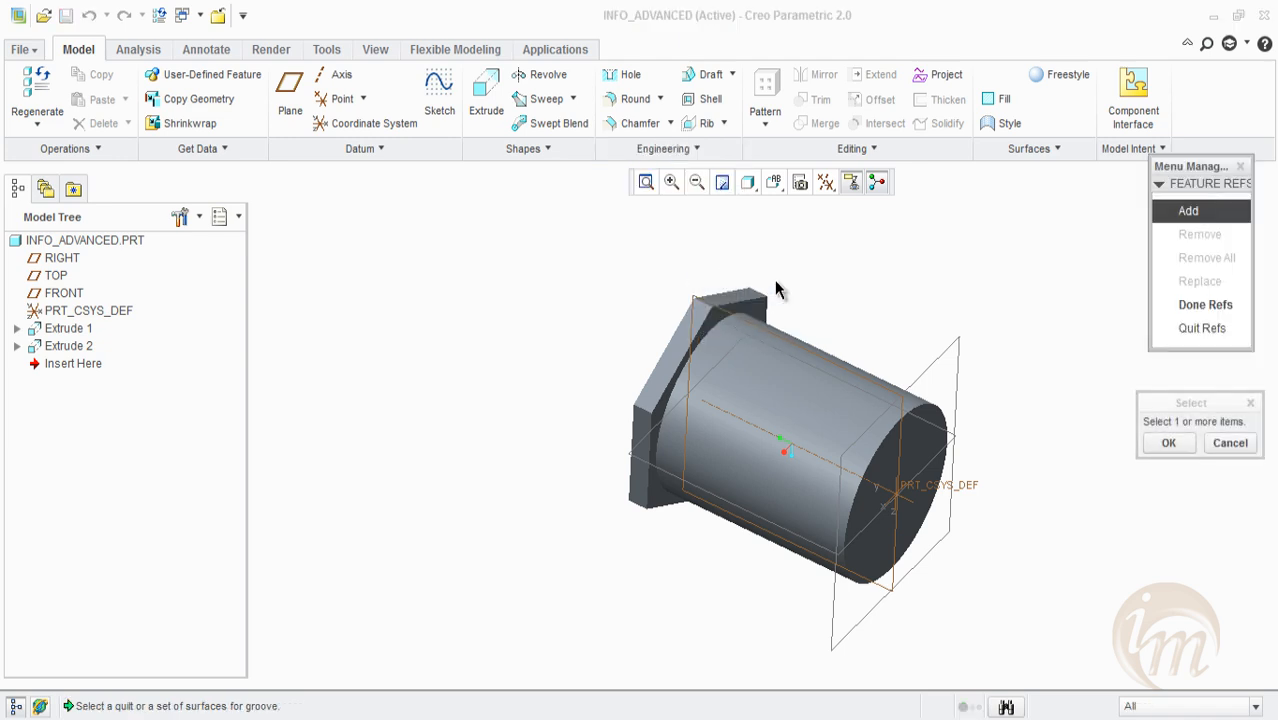
pyautogui.click(1185, 211)
pyautogui.click(921, 443)
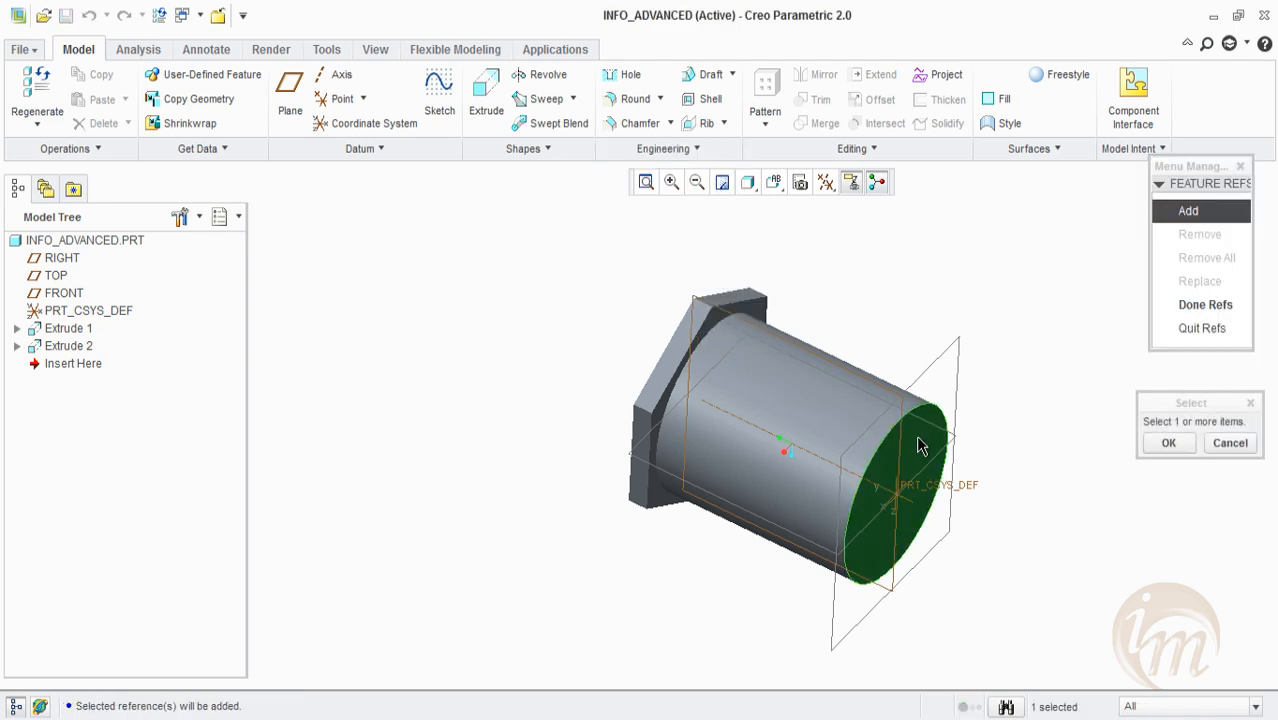
pyautogui.click(1168, 443)
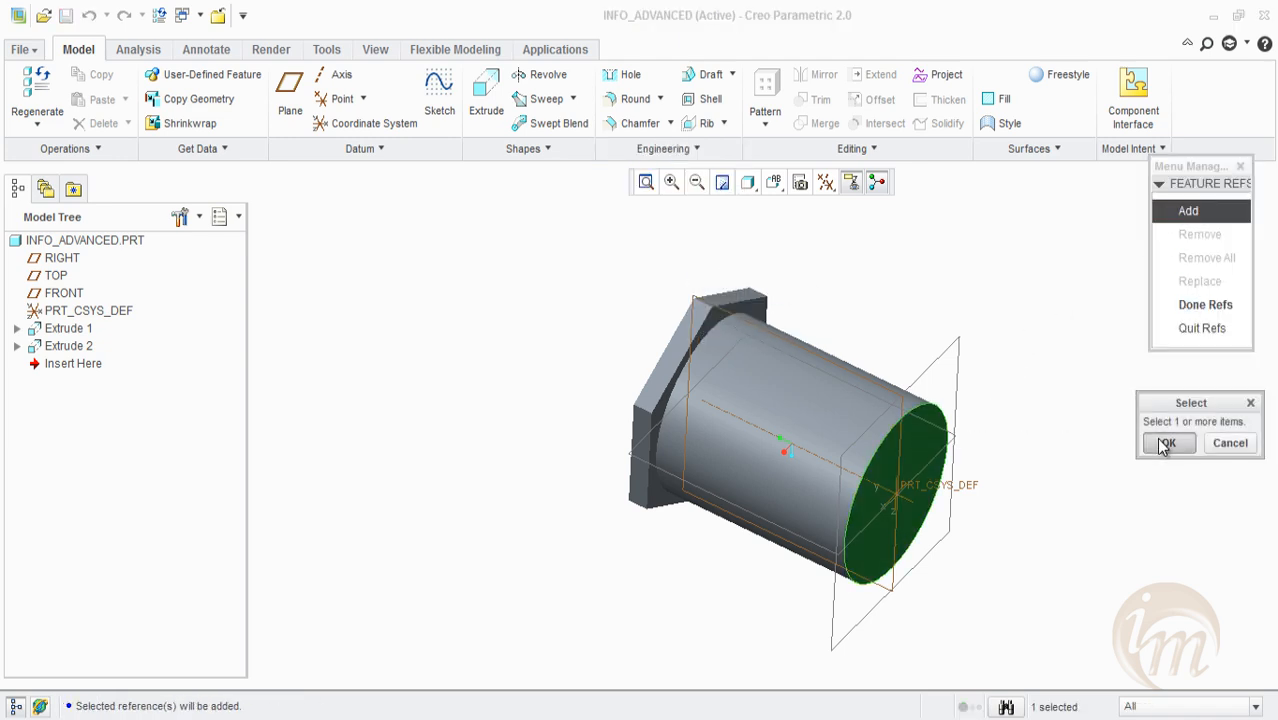
pyautogui.click(1195, 306)
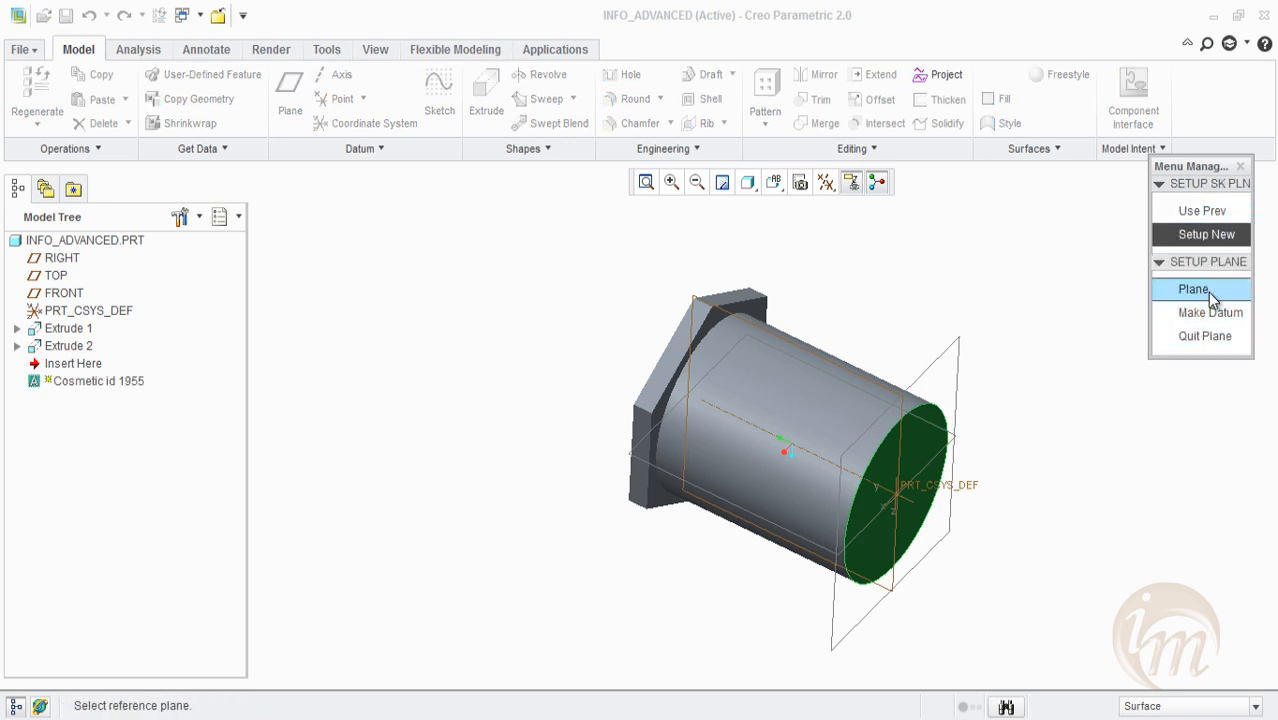
# Set up the groove sketch on the cylinder's free end face with the offered viewing direction and default orientation
pyautogui.click(928, 440)
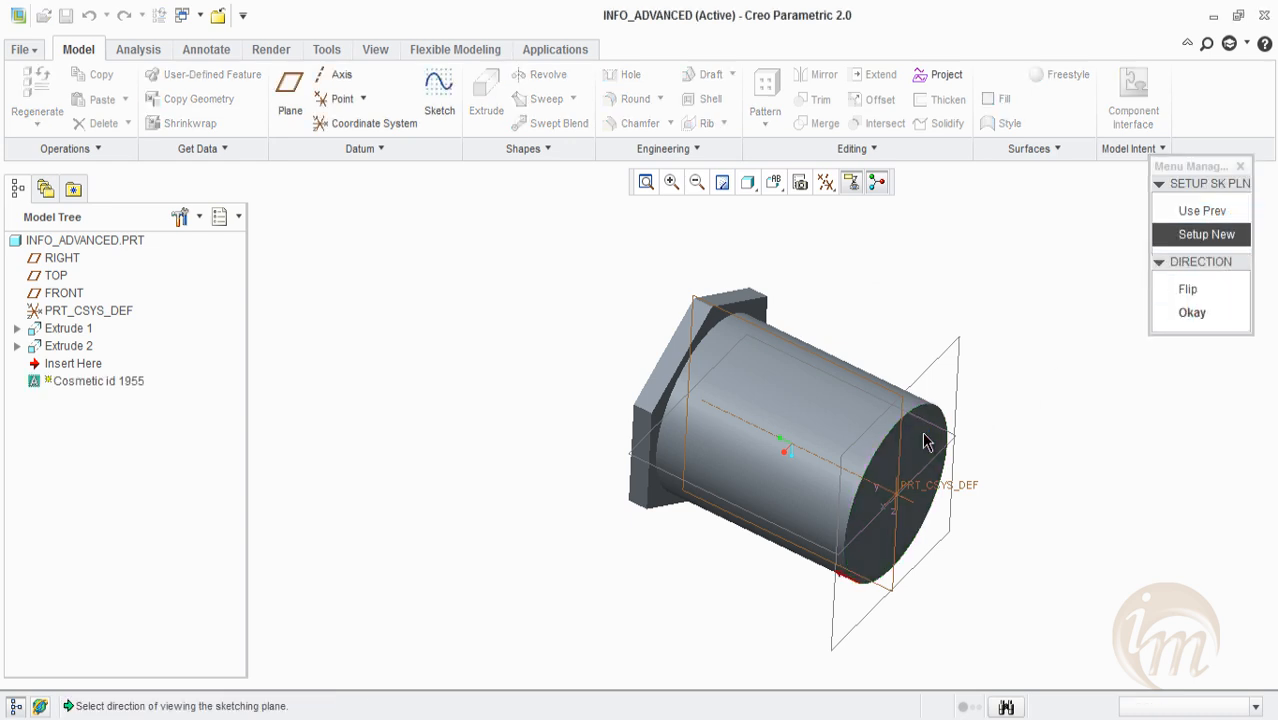
pyautogui.click(1190, 315)
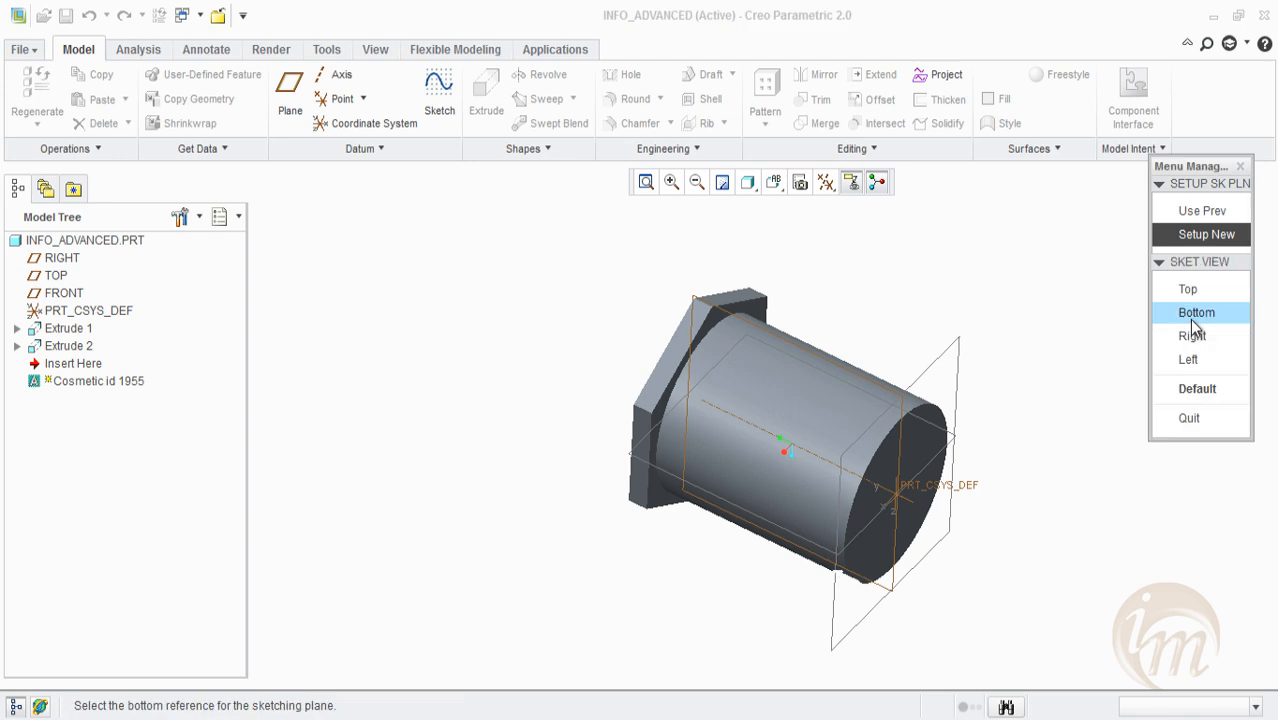
pyautogui.click(1197, 388)
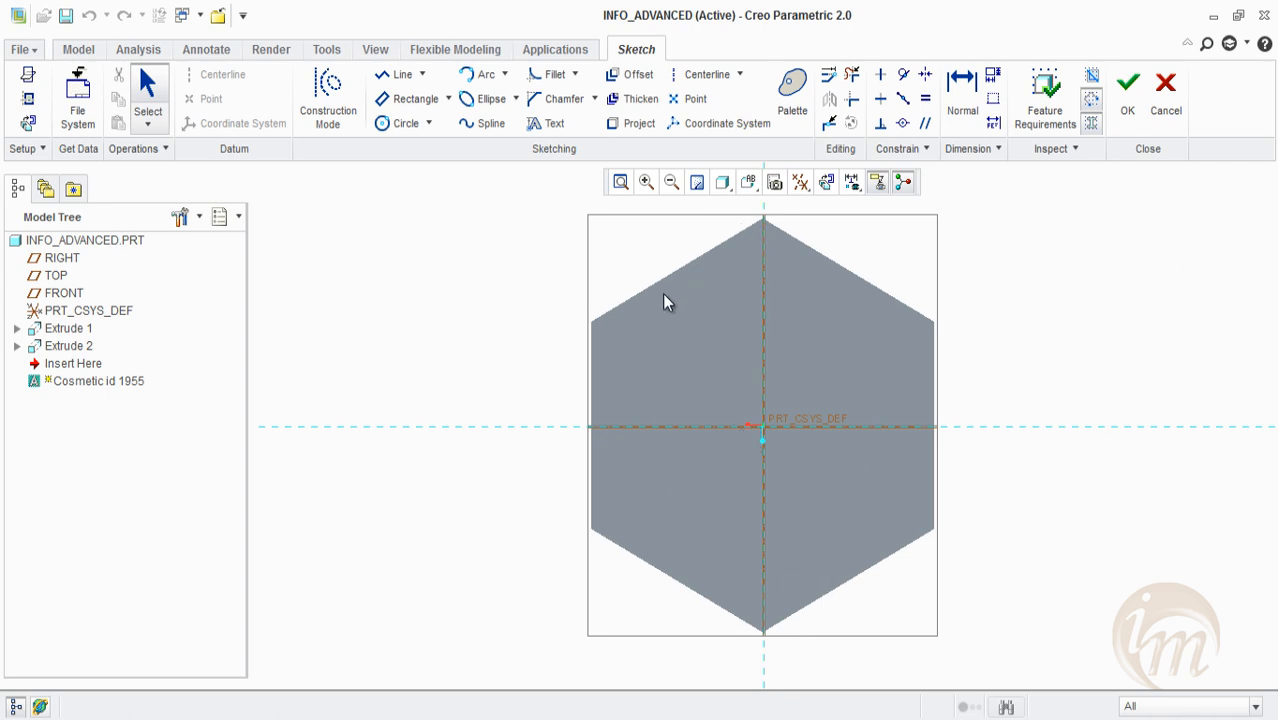
# In No Hidden display, sketch a small rectangle across the top of the cylinder's circular edge and finish the cosmetic groove
pyautogui.click(727, 189)
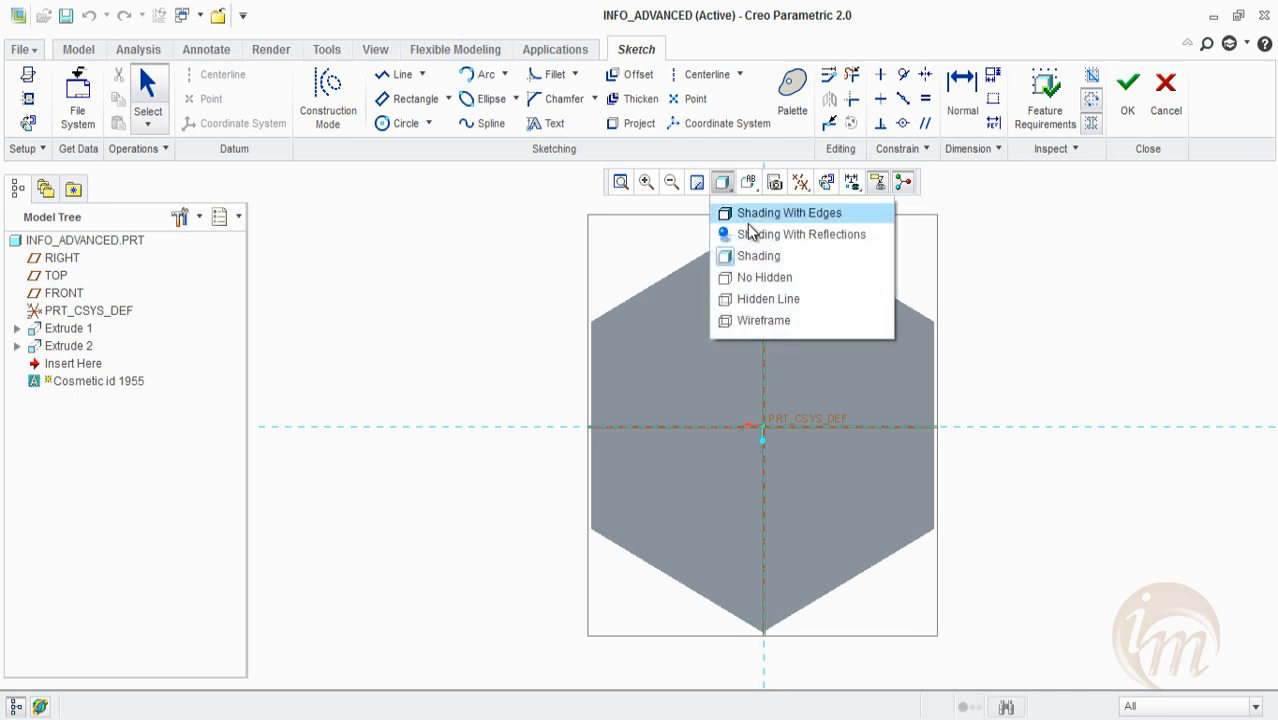
pyautogui.click(765, 279)
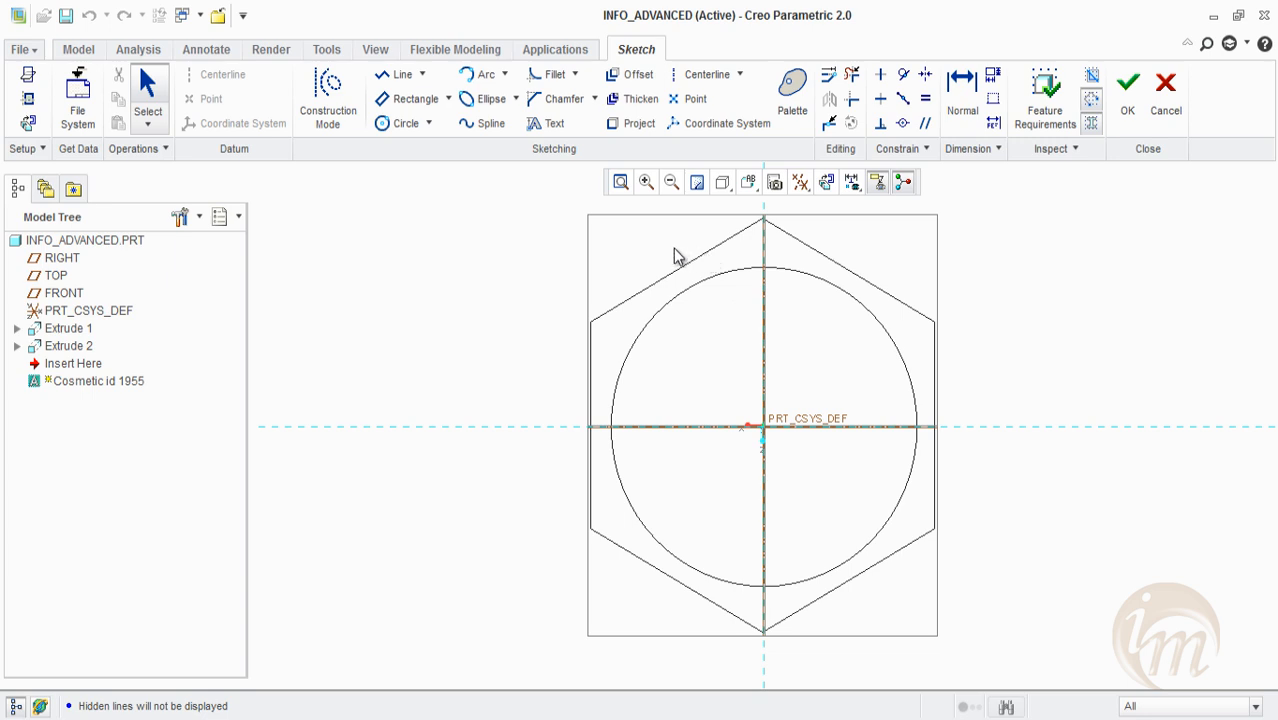
pyautogui.click(396, 103)
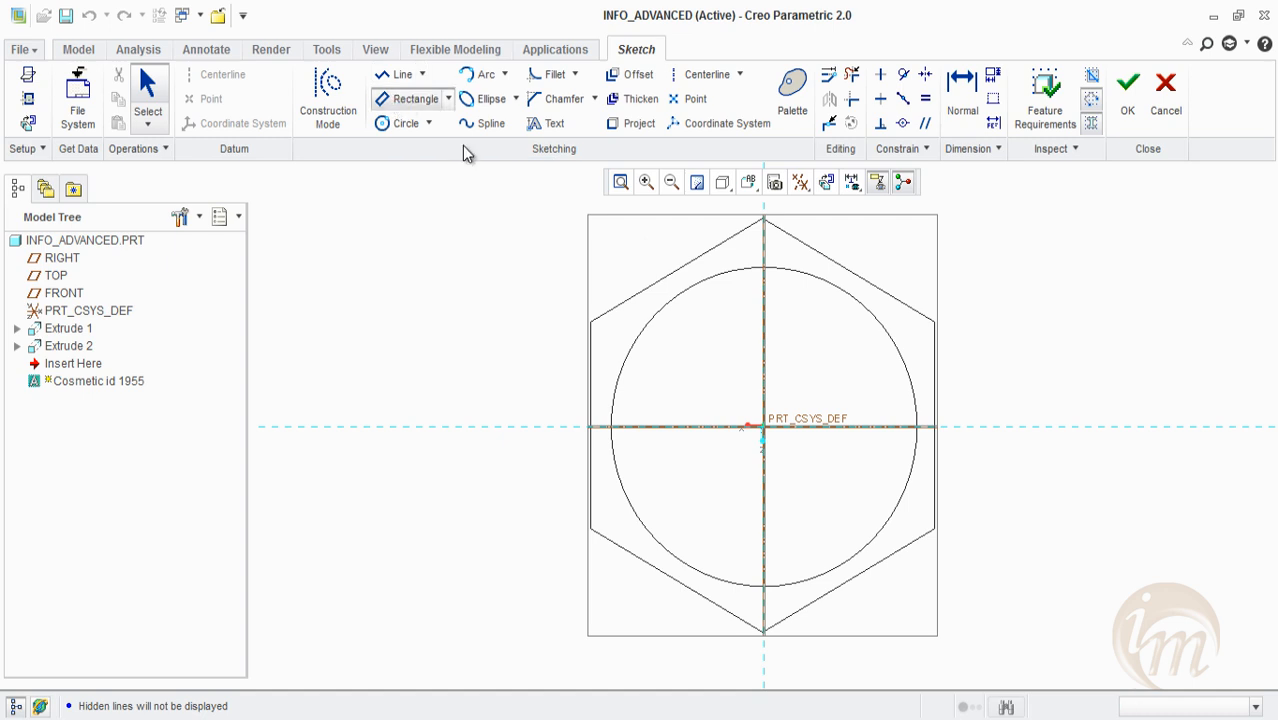
pyautogui.click(713, 261)
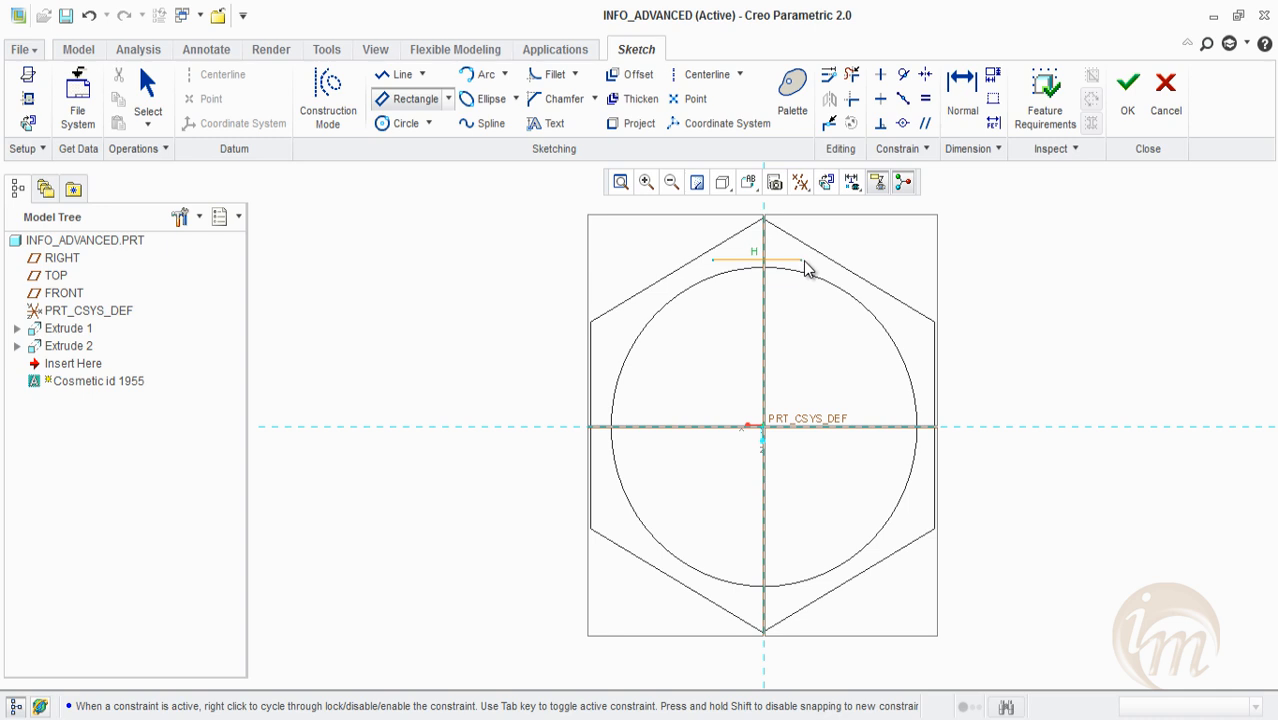
pyautogui.click(805, 299)
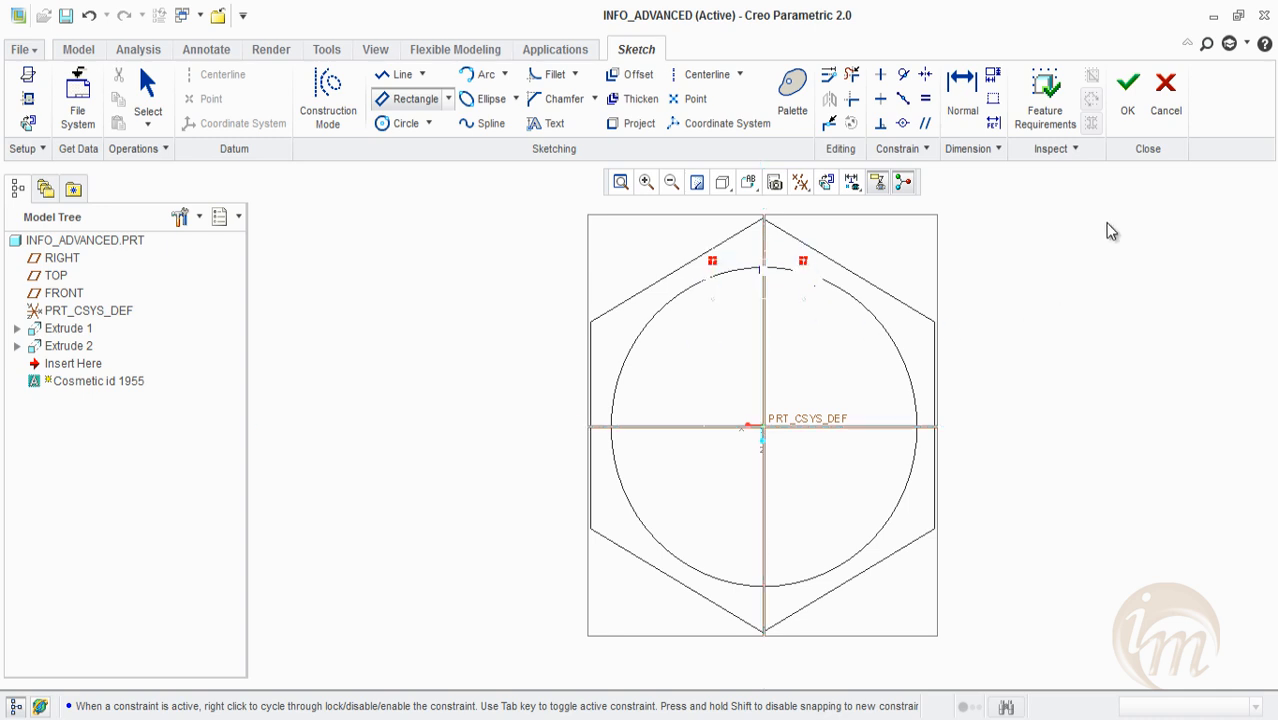
pyautogui.click(1127, 106)
pyautogui.moveTo(990, 360)
pyautogui.mouseDown(button='middle')
pyautogui.moveTo(1050, 368)
pyautogui.moveTo(1052, 339)
pyautogui.mouseUp(button='middle')
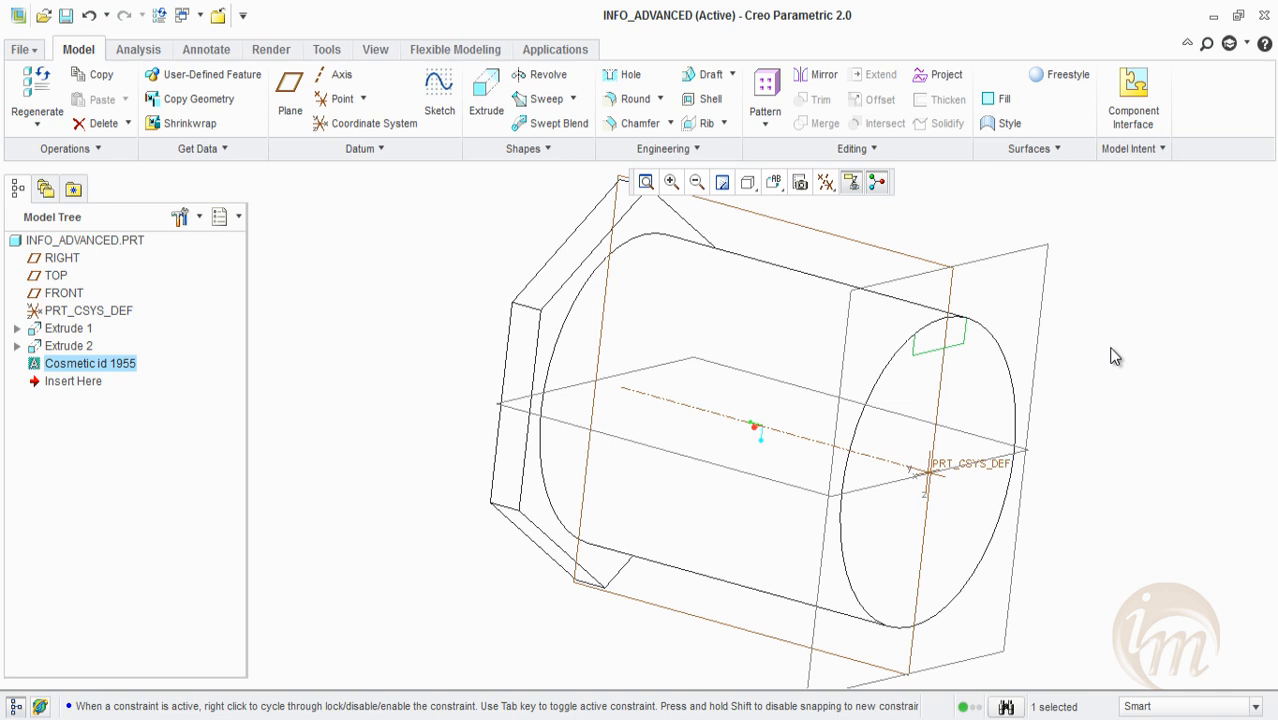
# Switch the display style to Shading and examine the cosmetic groove on the cylinder's end face
pyautogui.click(668, 148)
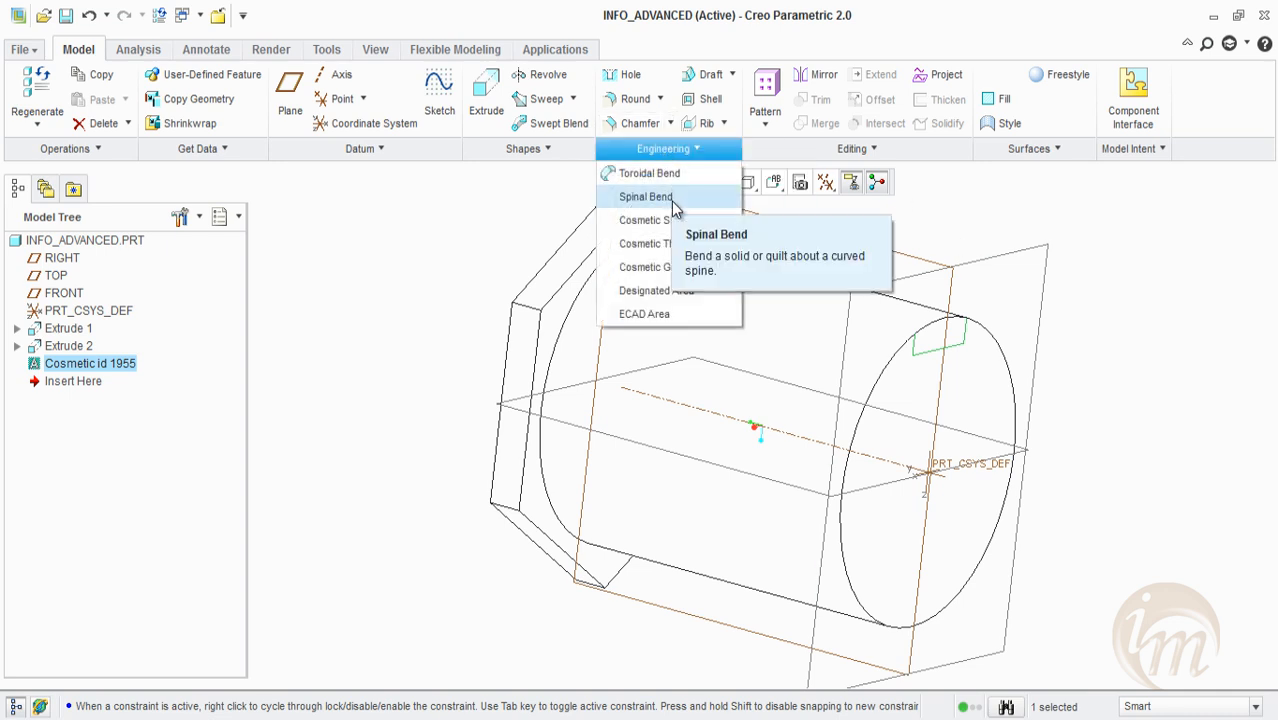
pyautogui.click(755, 190)
pyautogui.click(800, 258)
pyautogui.click(1053, 435)
pyautogui.moveTo(1053, 435); pyautogui.dragTo(955, 453, button='middle')
pyautogui.moveTo(1088, 465); pyautogui.dragTo(1130, 441, button='middle')
pyautogui.moveTo(1128, 355); pyautogui.dragTo(1092, 372, button='middle')
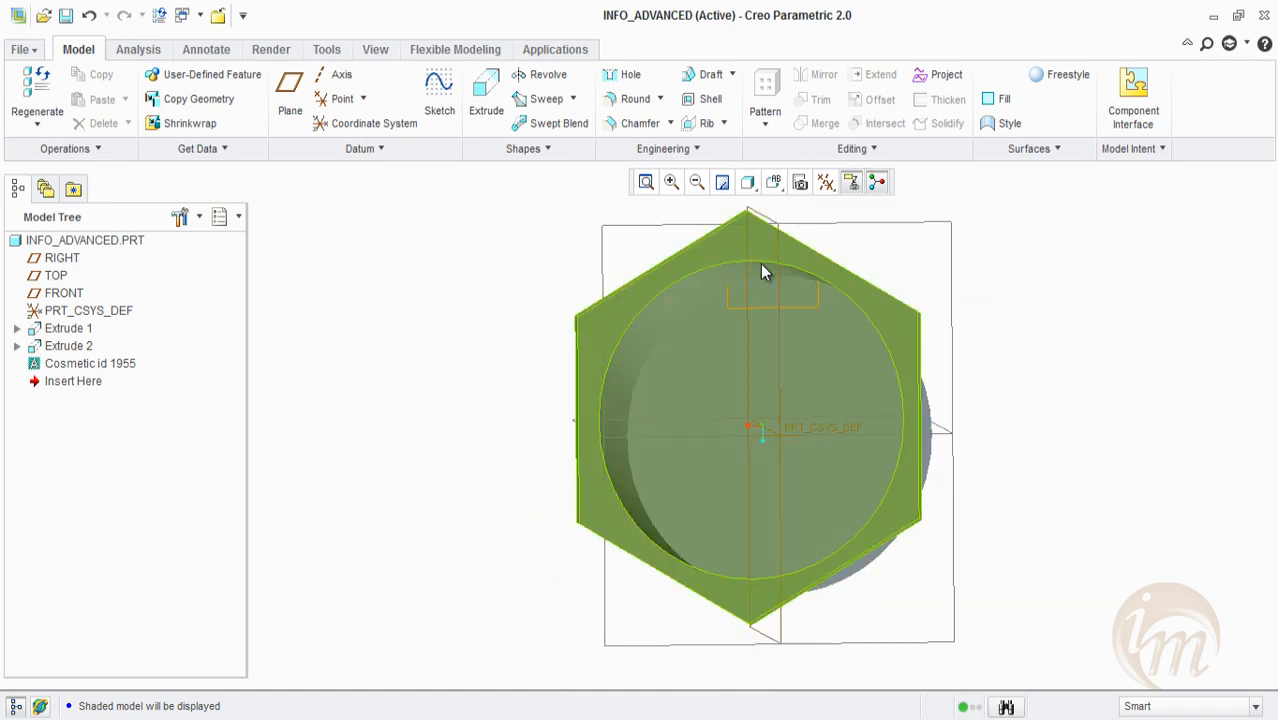
pyautogui.moveTo(913, 331); pyautogui.dragTo(1010, 306, button='middle')
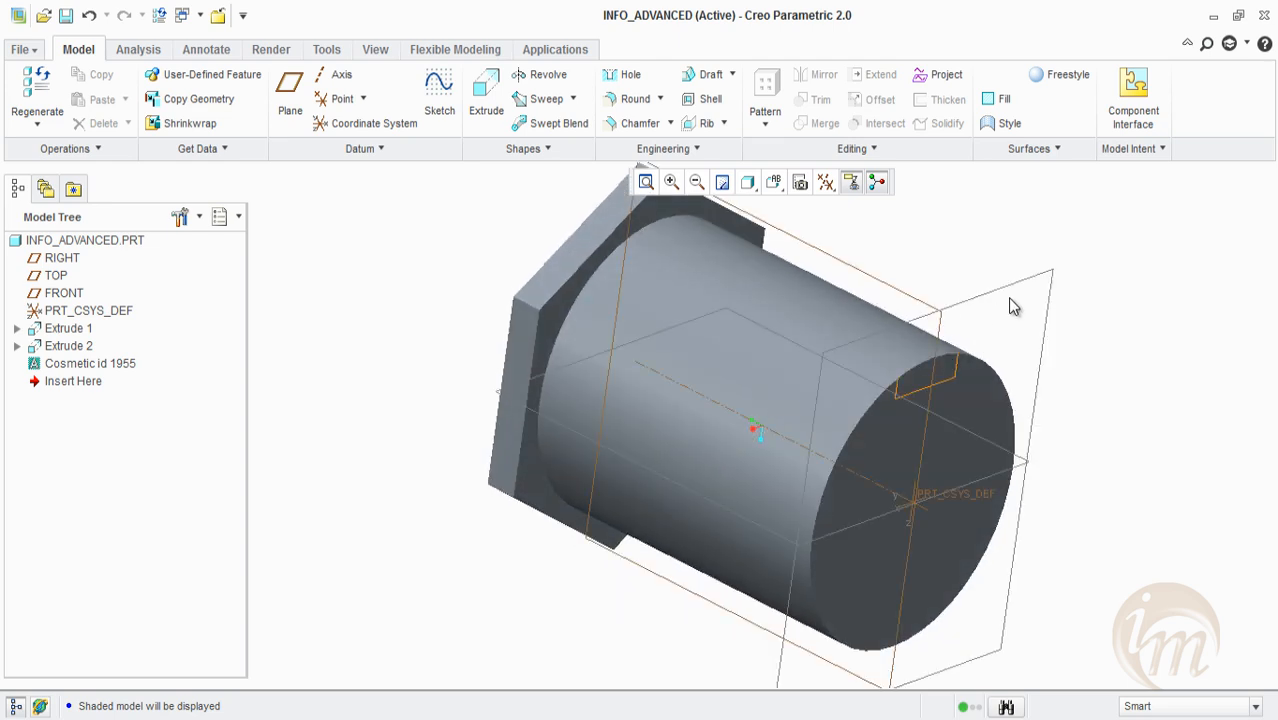
pyautogui.click(774, 184)
pyautogui.click(776, 184)
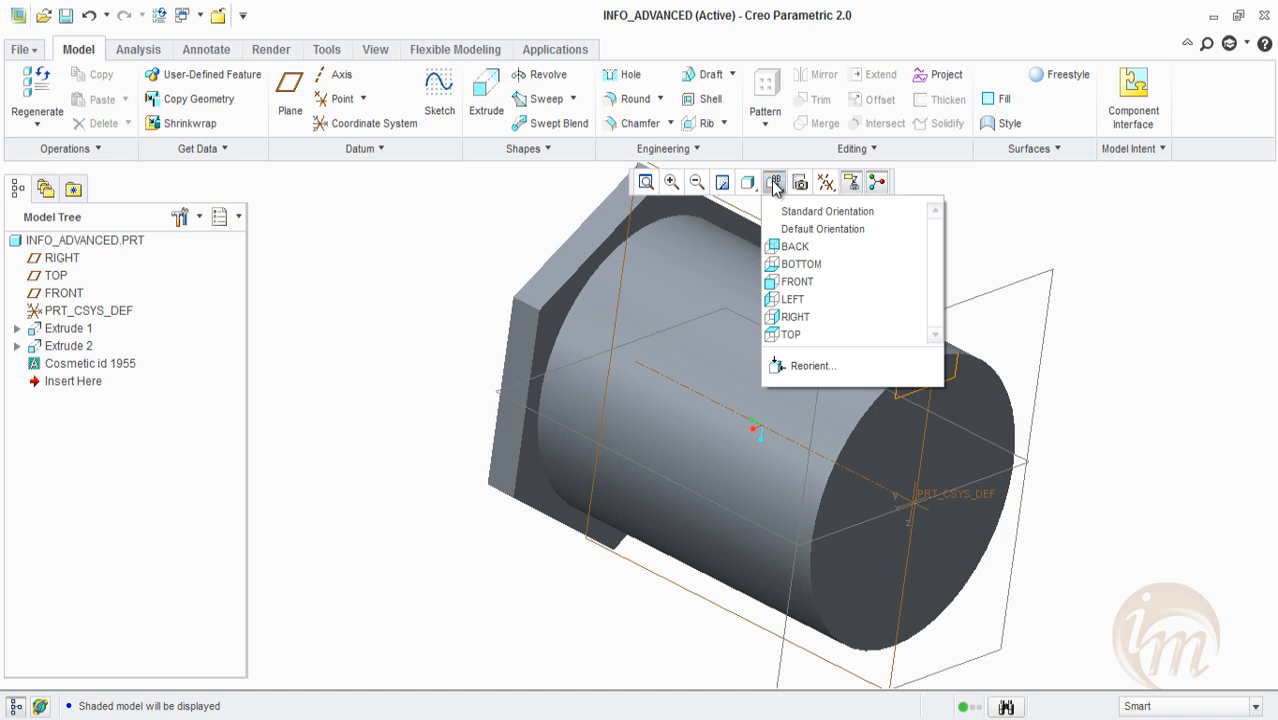
# Examine the cosmetic groove in Hidden Line display from the TOP, FRONT and Standard orientations, and restore Shading
pyautogui.click(816, 333)
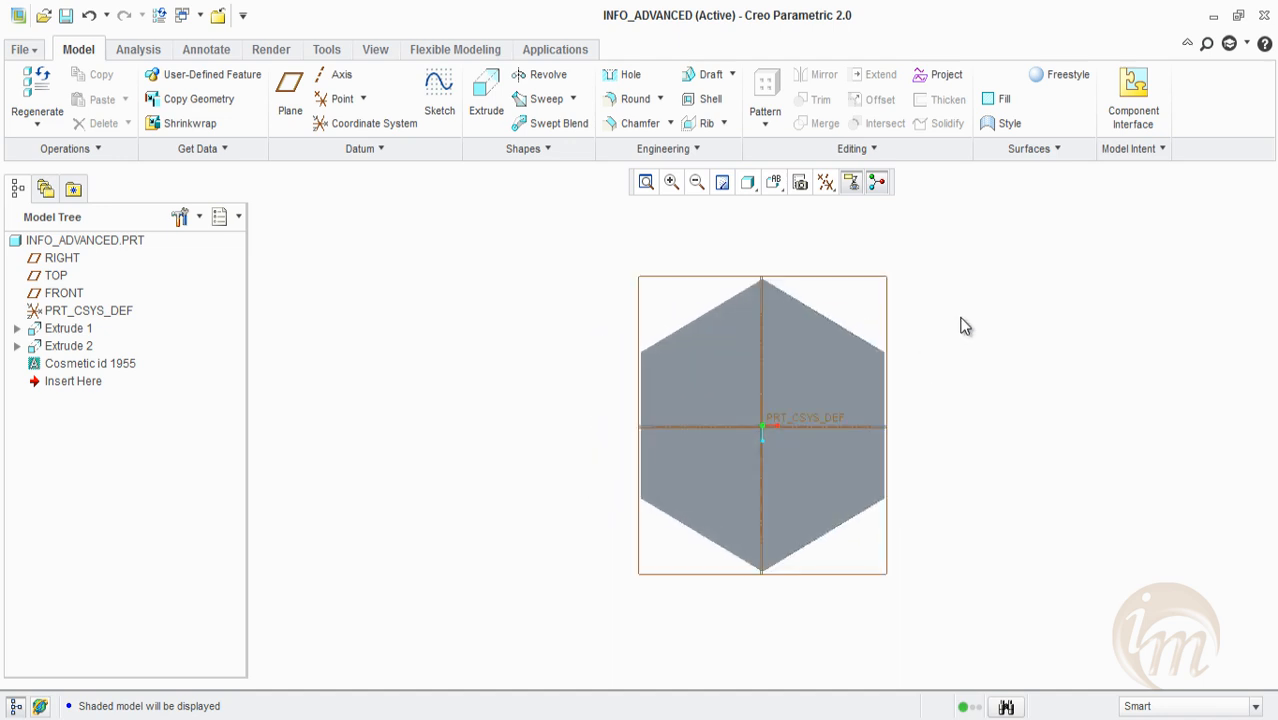
pyautogui.click(747, 182)
pyautogui.click(775, 298)
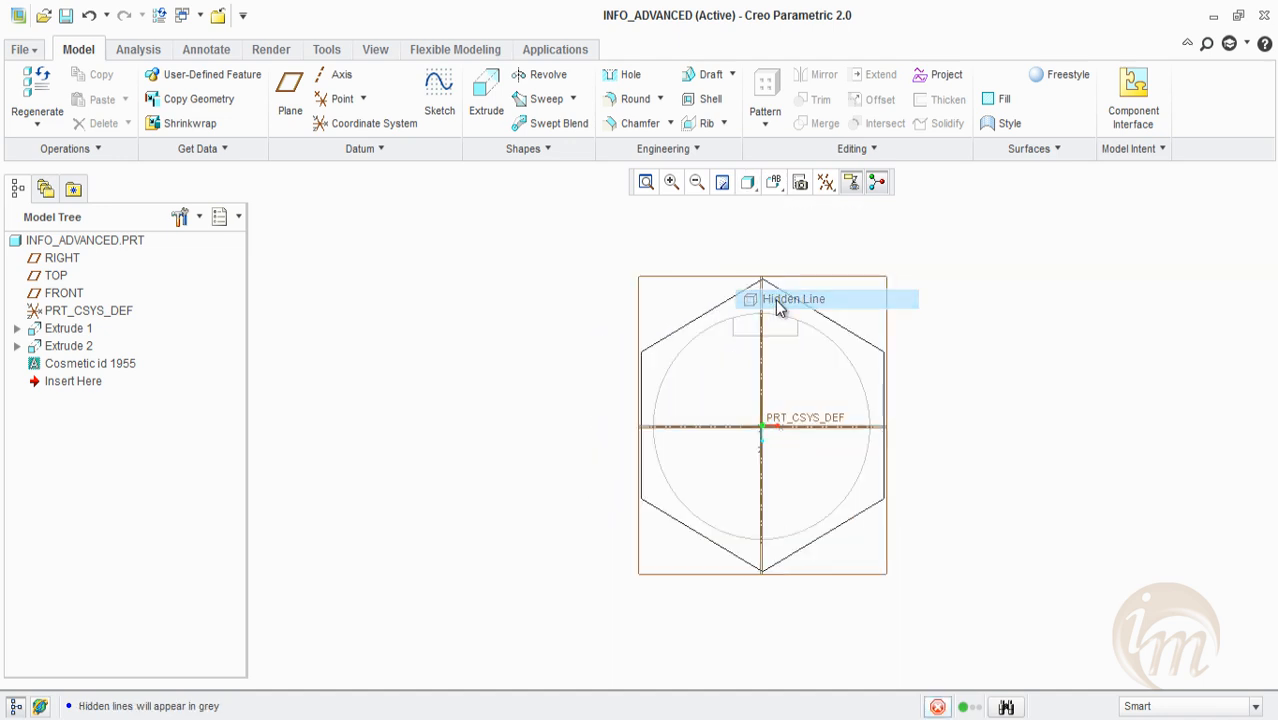
pyautogui.click(775, 183)
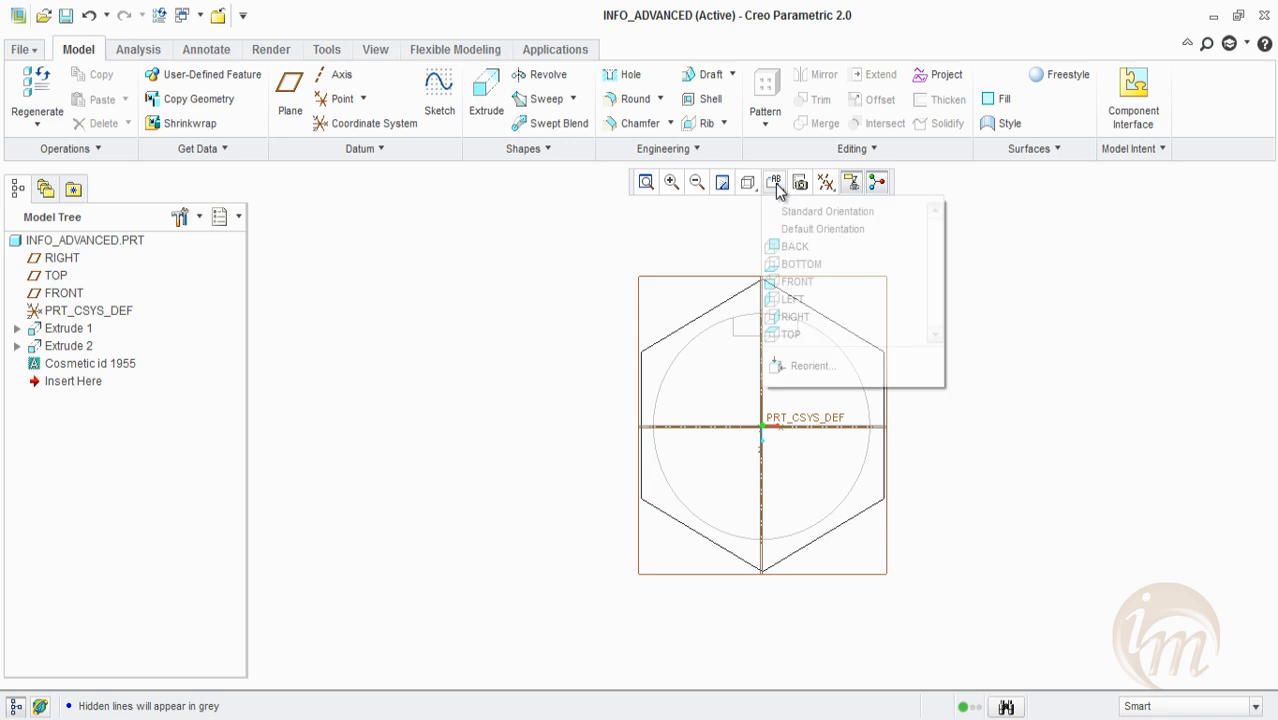
pyautogui.click(807, 277)
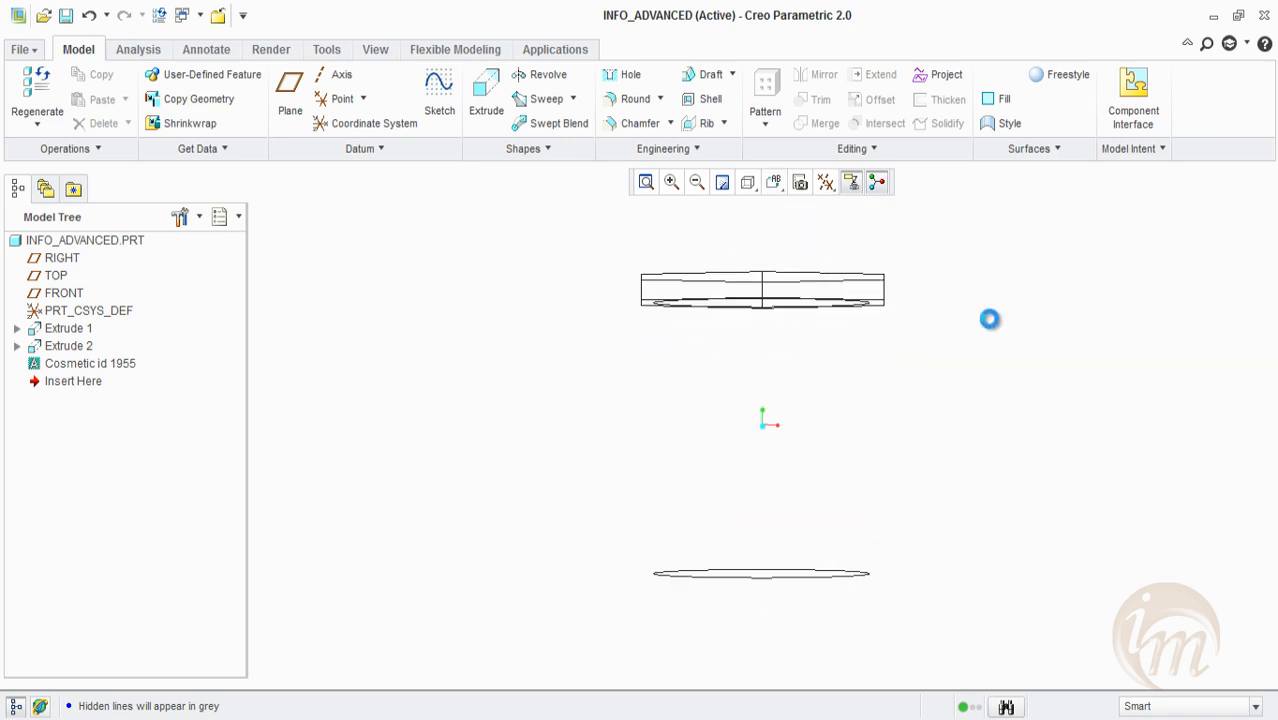
pyautogui.click(775, 182)
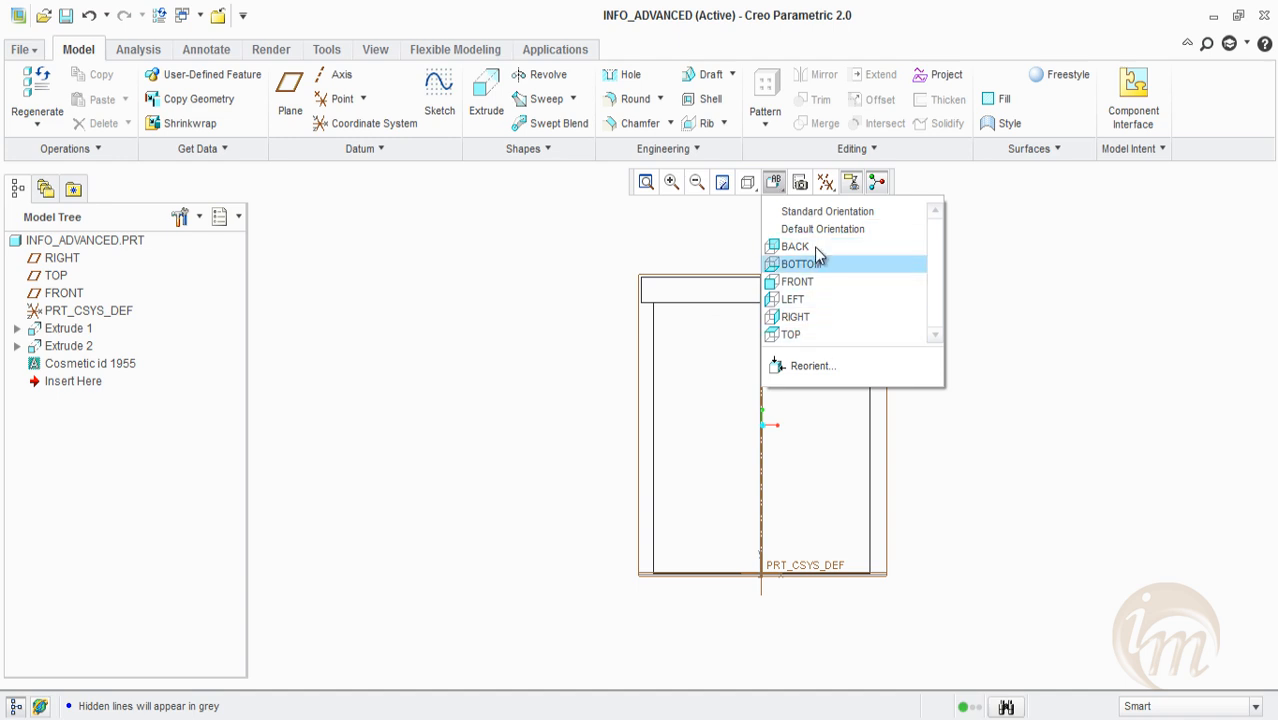
pyautogui.click(808, 214)
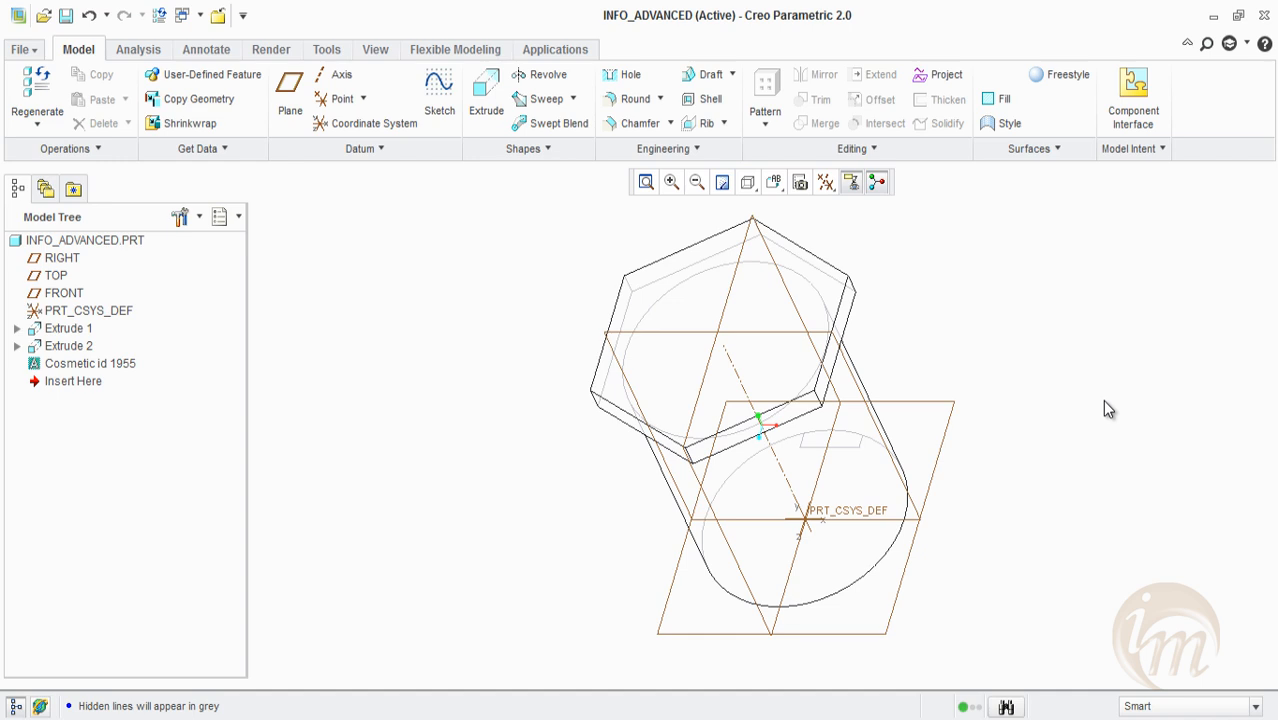
pyautogui.click(748, 184)
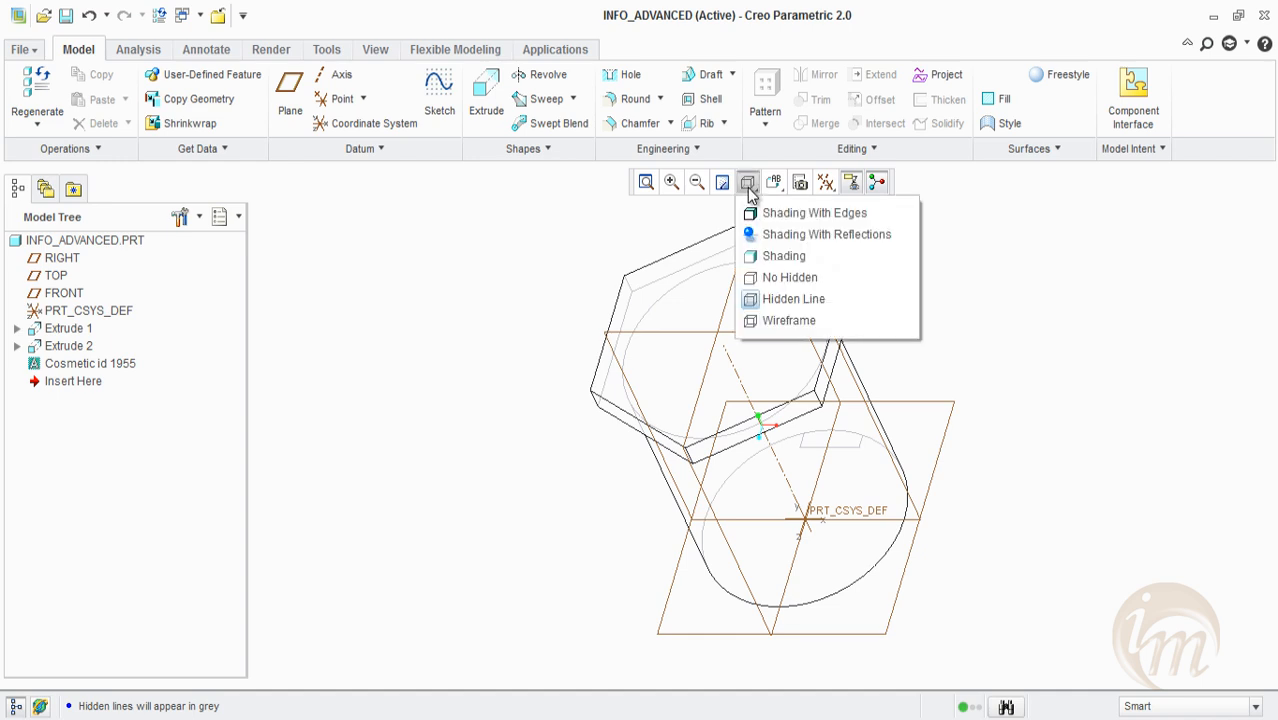
pyautogui.click(789, 256)
pyautogui.hotkey('ctrl', 'd')
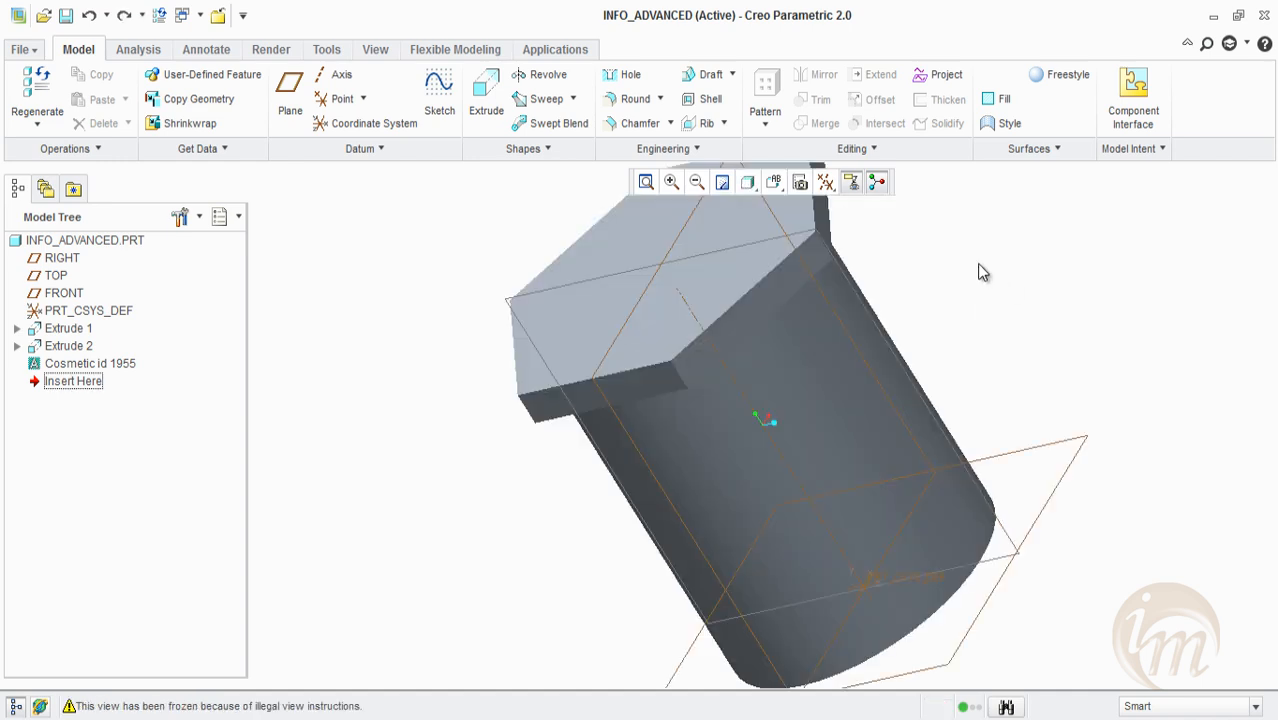
pyautogui.click(873, 149)
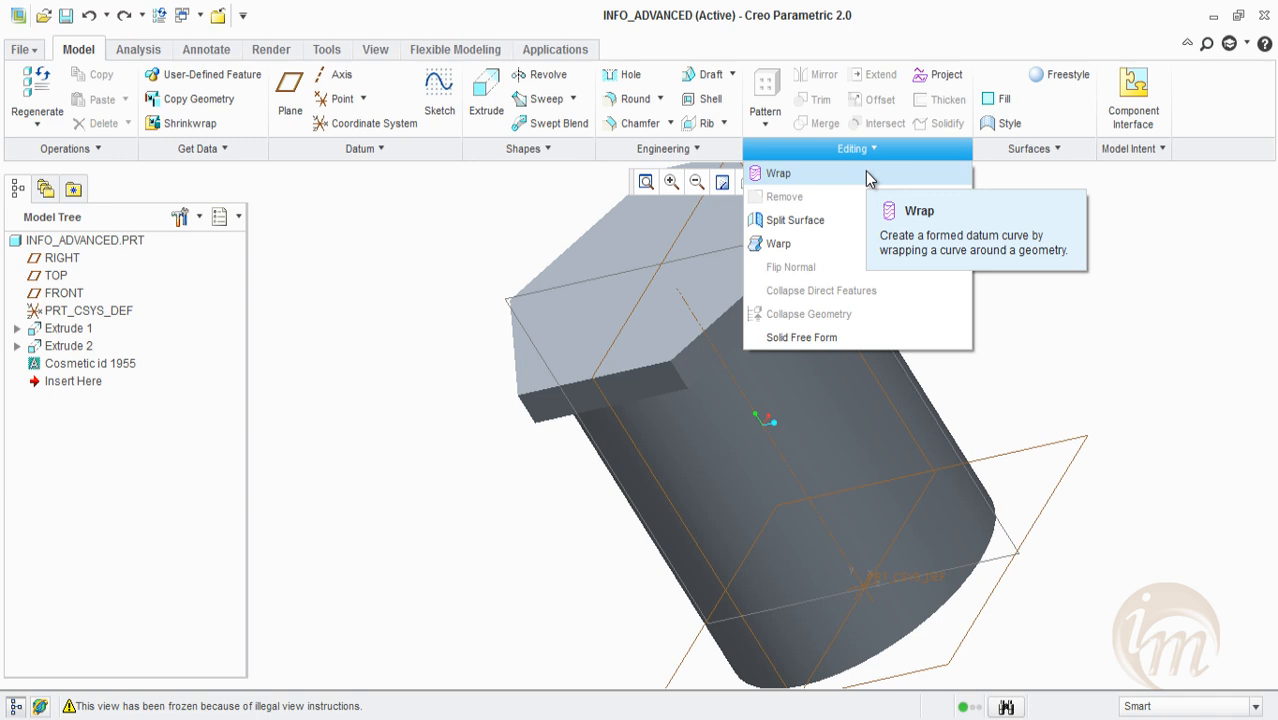
pyautogui.click(868, 176)
pyautogui.click(1077, 270)
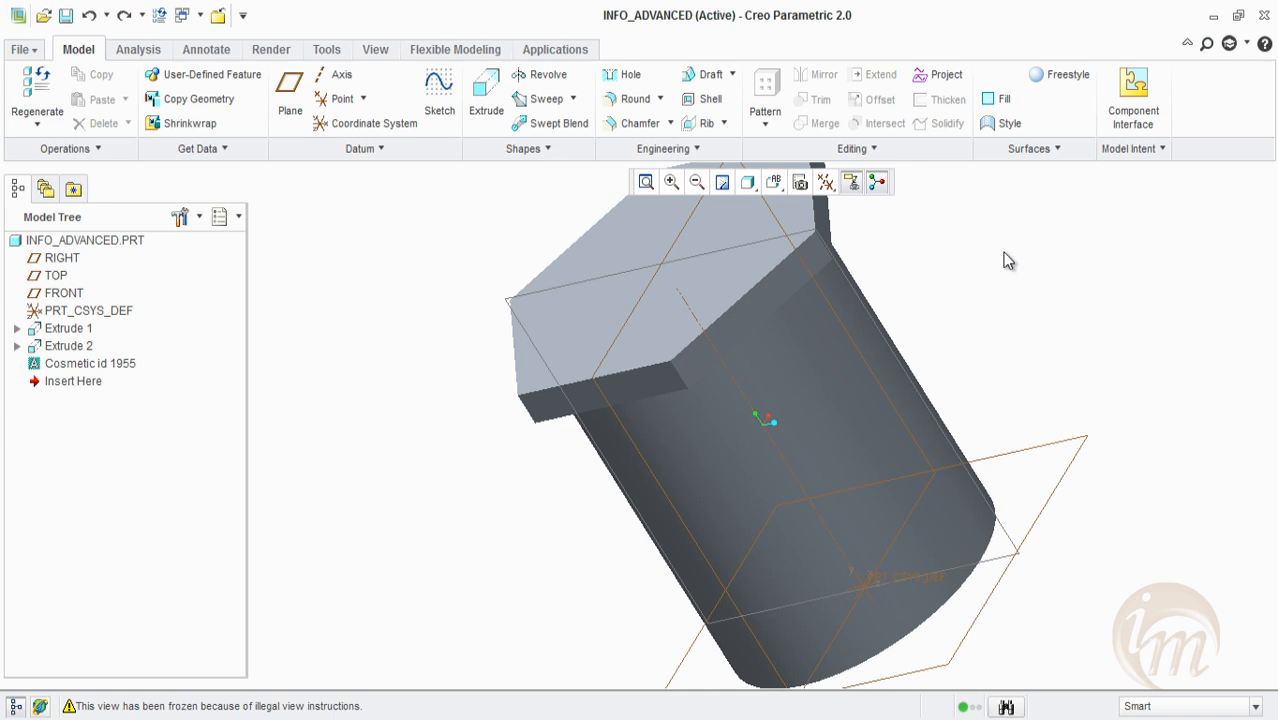
# Start a sketch on the FRONT datum plane with the RIGHT plane as its right-facing reference
pyautogui.click(445, 126)
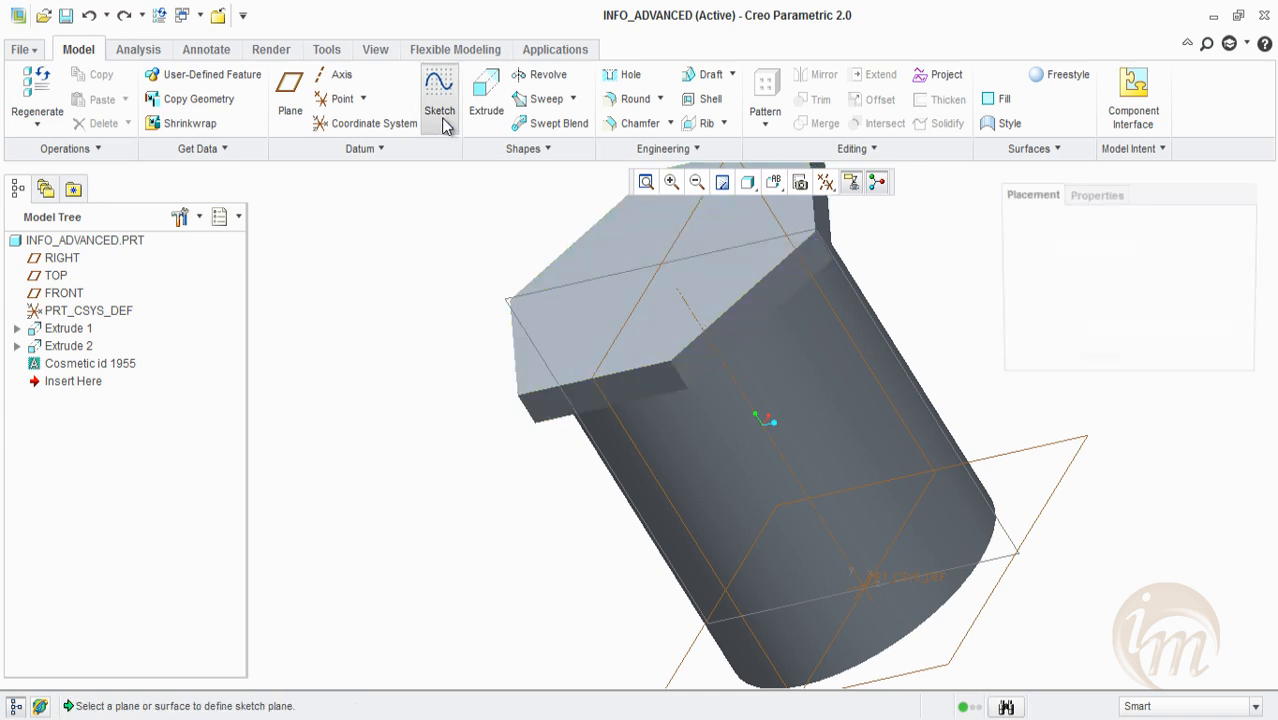
pyautogui.click(633, 303)
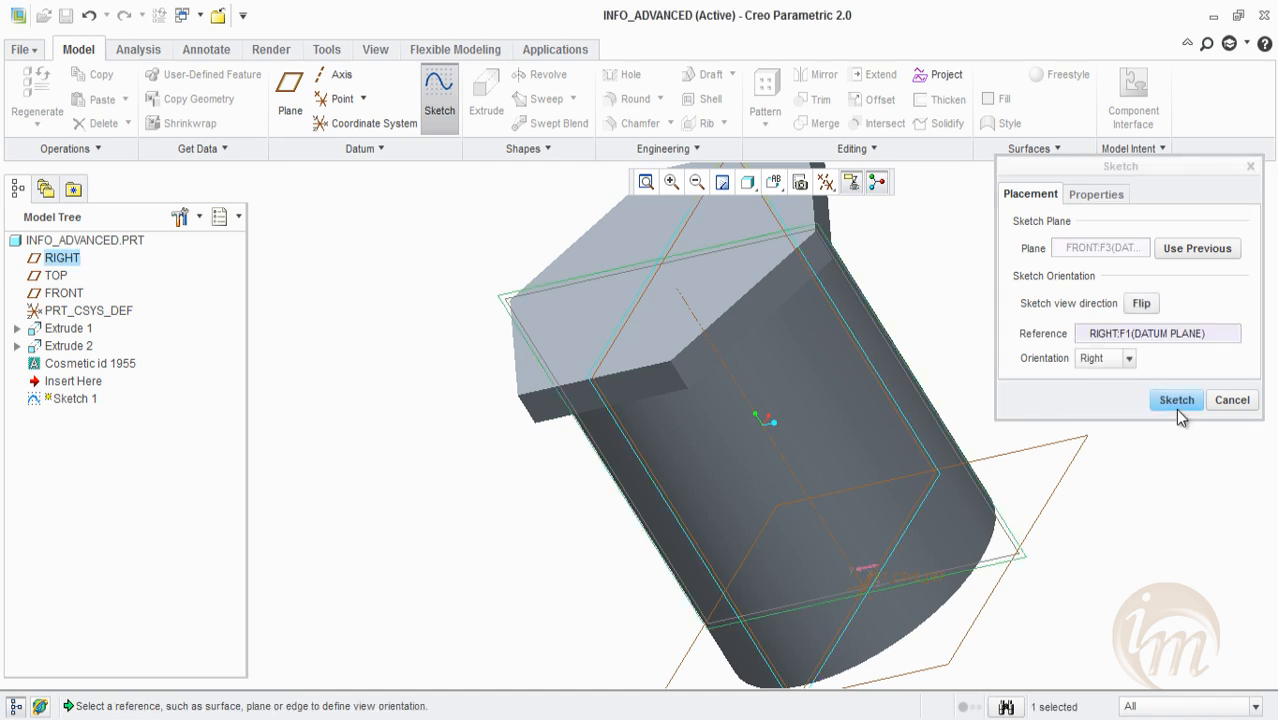
pyautogui.click(1176, 400)
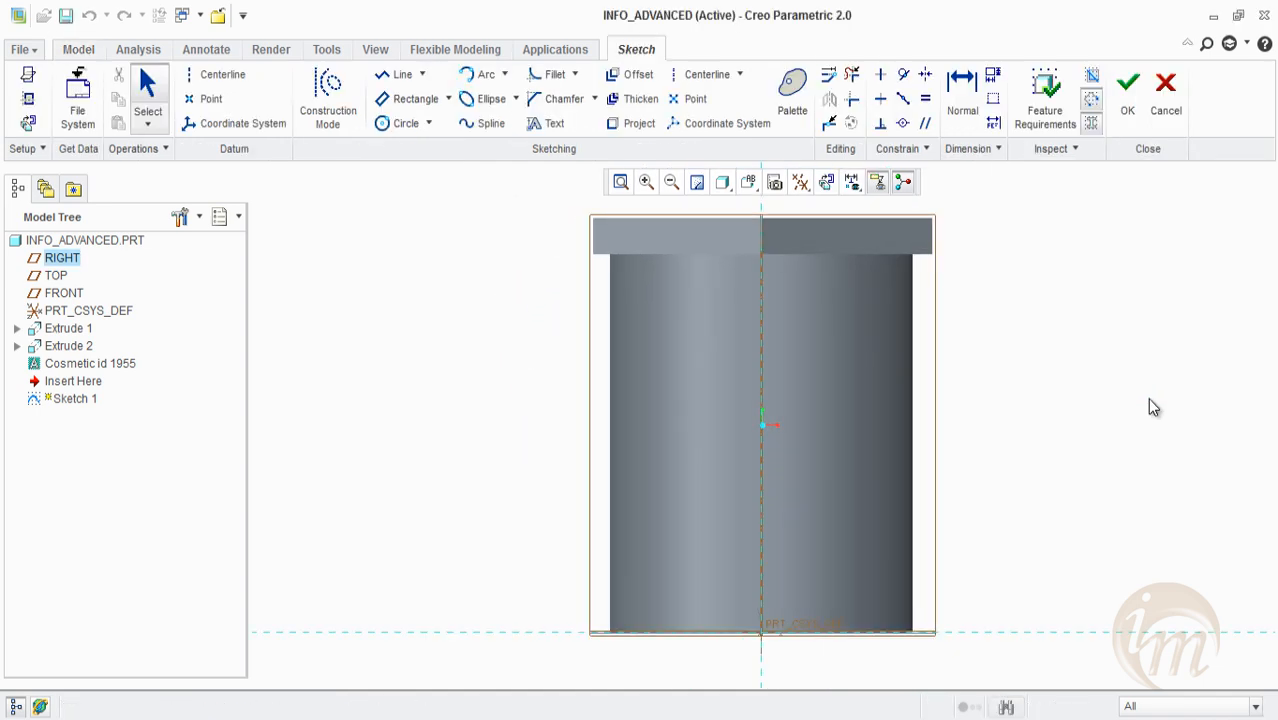
# Add the sketch text "info_media" in font3d across the middle of the cylinder, about 54 high
pyautogui.click(545, 124)
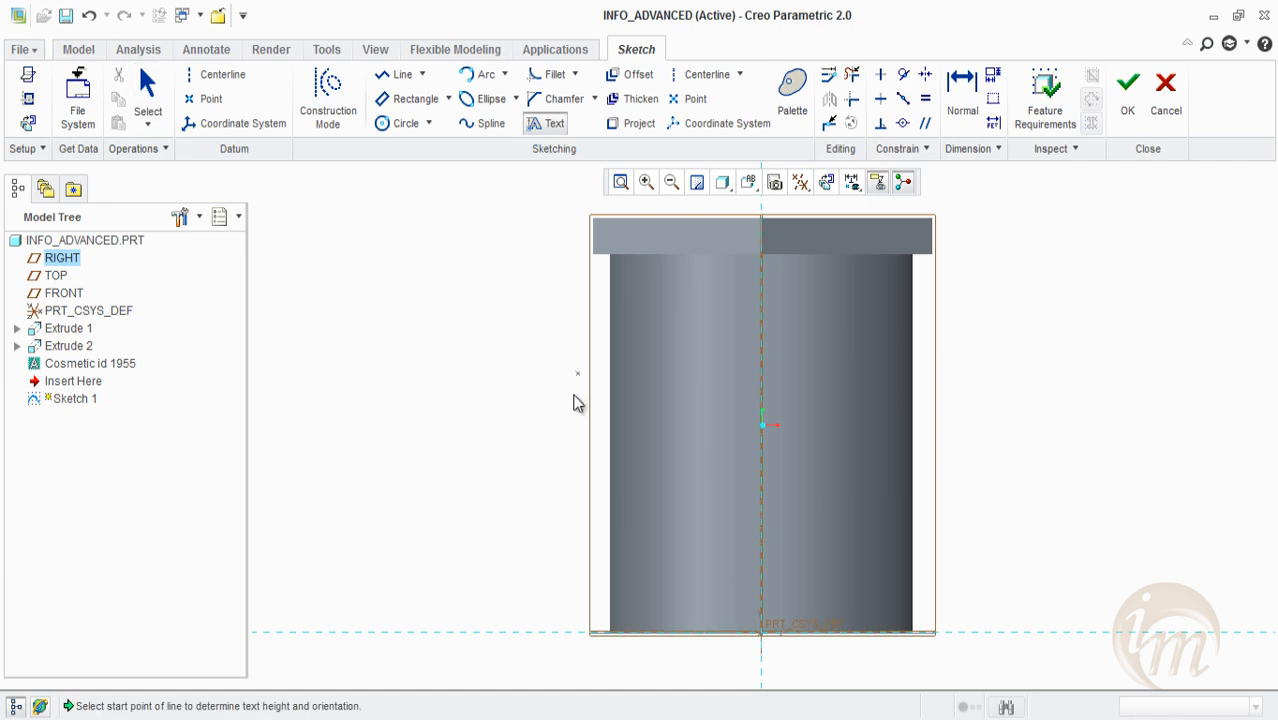
pyautogui.click(598, 467)
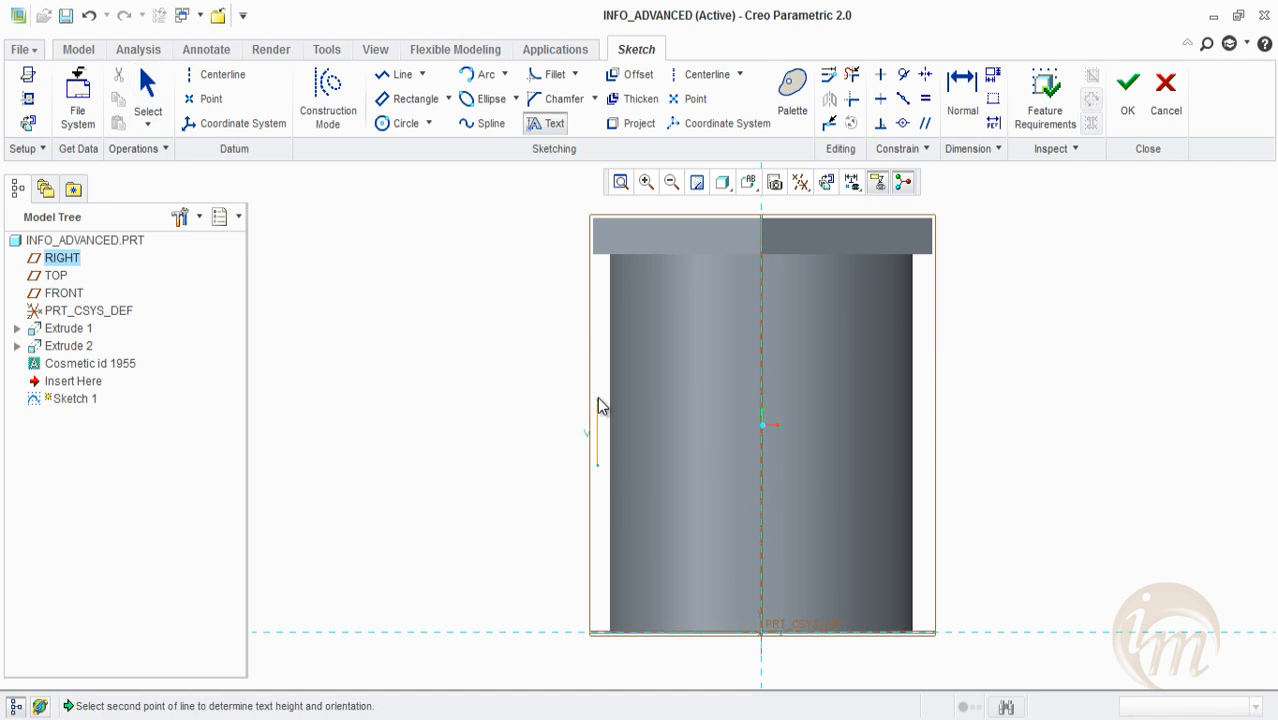
pyautogui.click(598, 405)
pyautogui.write('in')
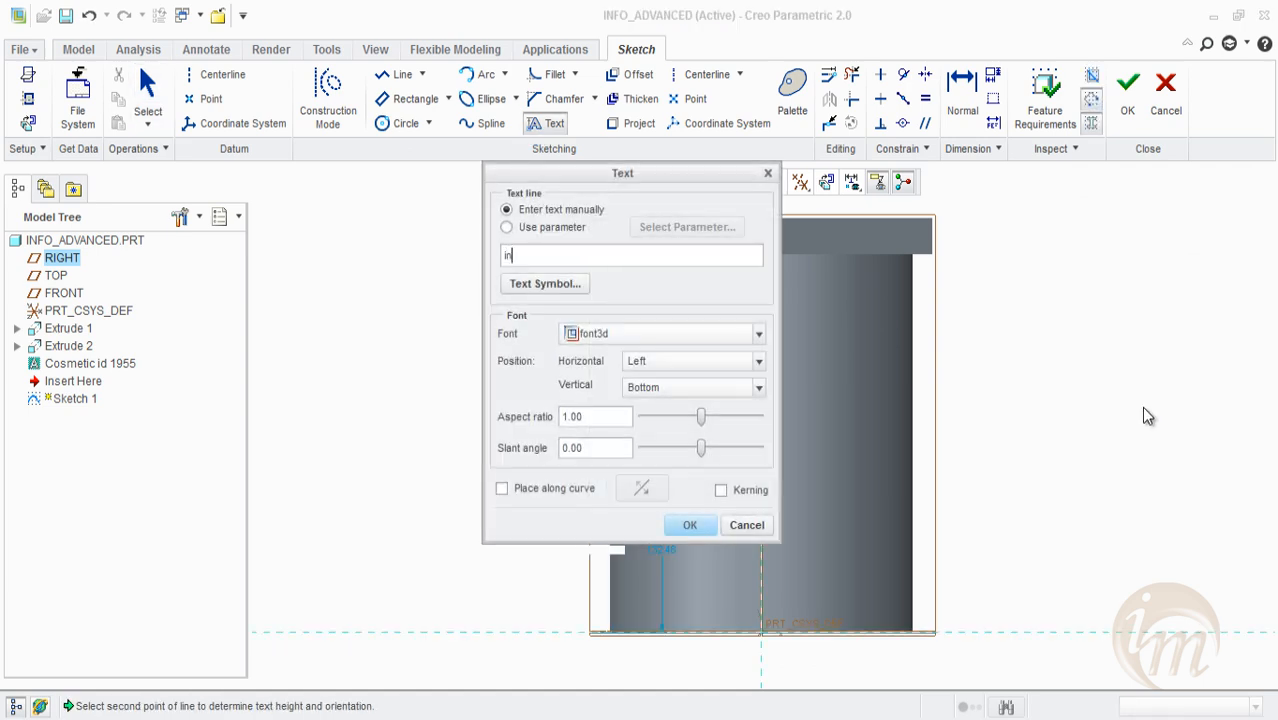
pyautogui.write('fo_media')
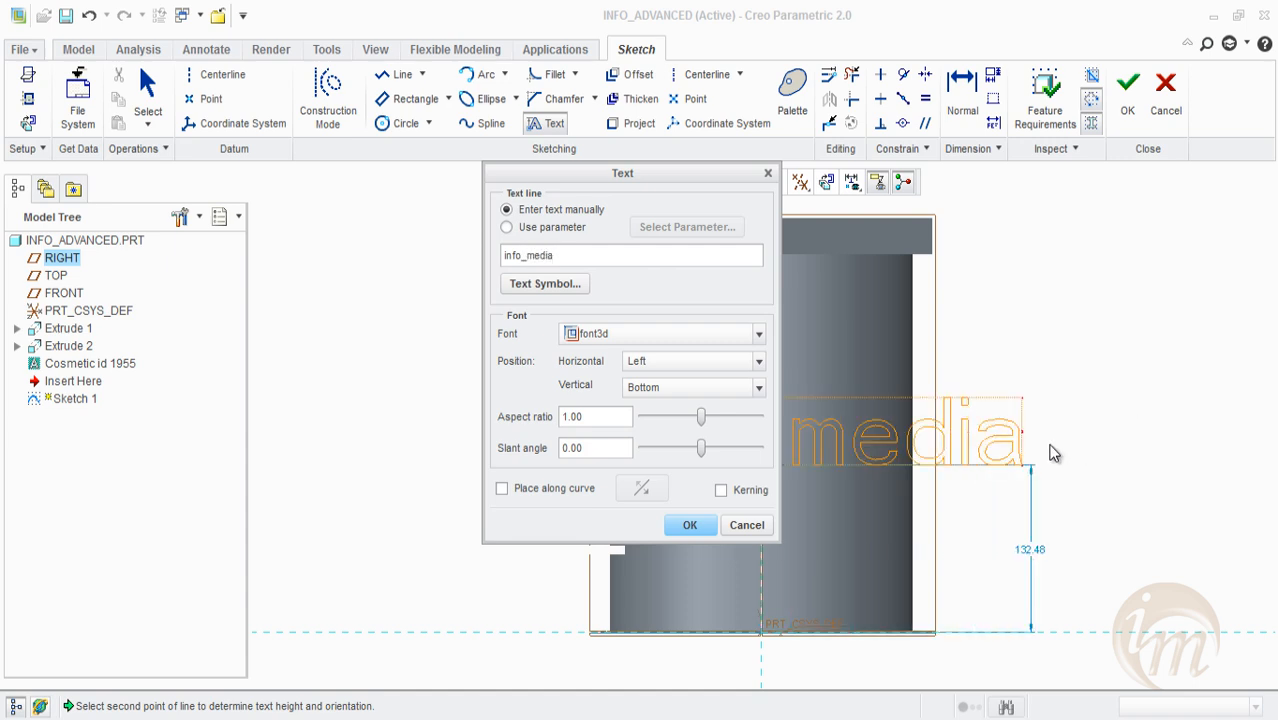
pyautogui.click(692, 528)
pyautogui.click(692, 528)
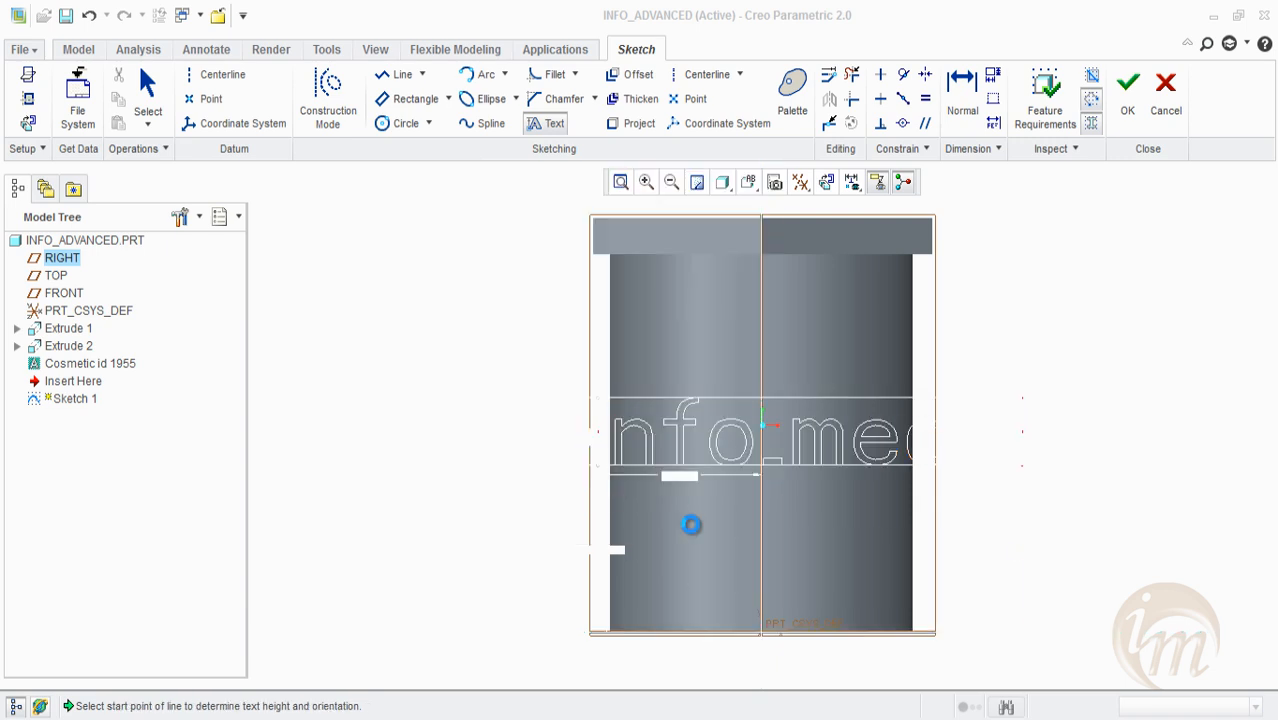
# Shift the text so it starts about 155 from the vertical axis and about 130 above the base, and finish the sketch
pyautogui.middleClick(843, 401)
pyautogui.moveTo(830, 427); pyautogui.dragTo(808, 428)
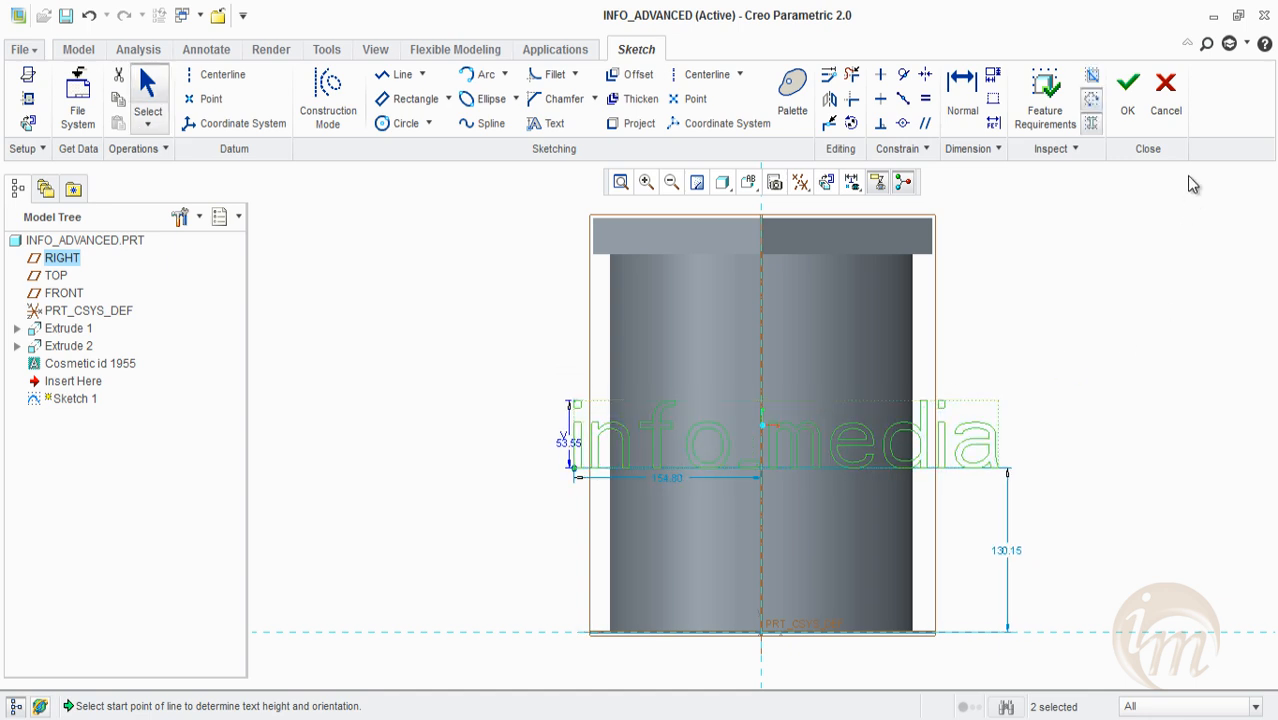
pyautogui.click(1129, 100)
# Wrap the text sketch around the solid cylinder with the Center origin and Trim at boundary enabled
pyautogui.moveTo(1037, 362)
pyautogui.mouseDown(button='middle')
pyautogui.moveTo(1193, 405)
pyautogui.moveTo(1047, 363)
pyautogui.mouseUp(button='middle')
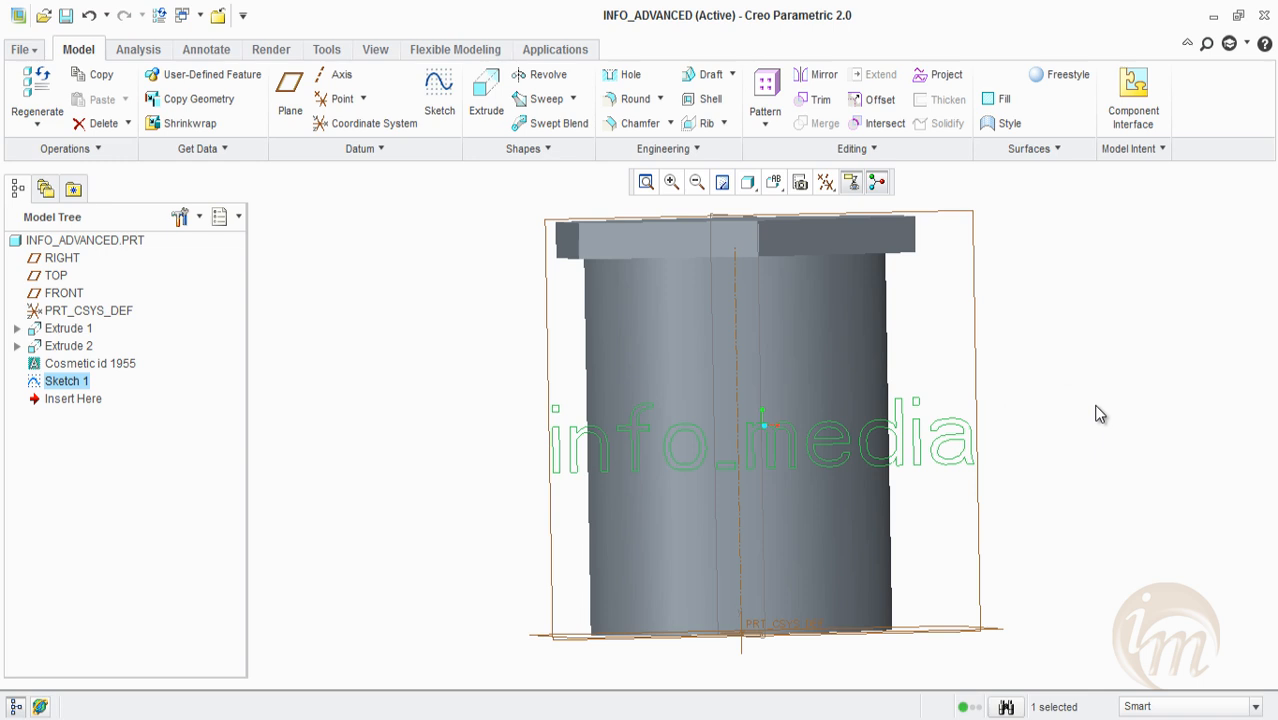
pyautogui.click(880, 150)
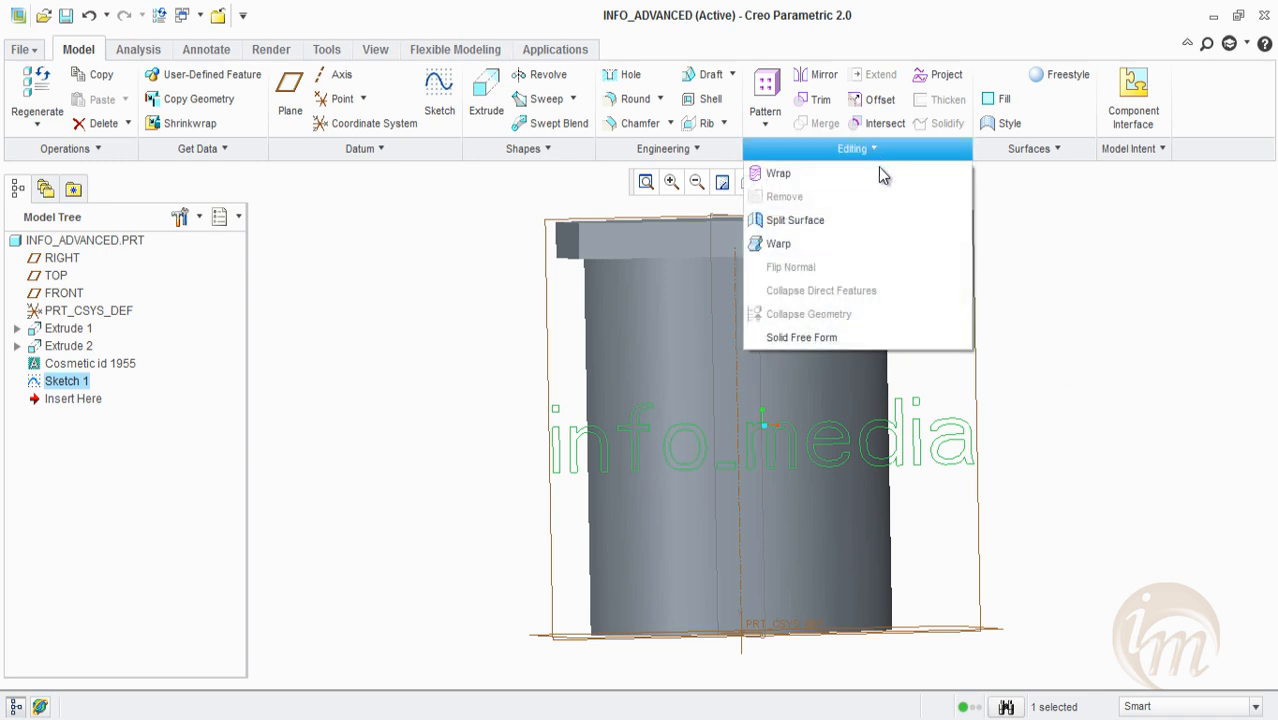
pyautogui.click(879, 176)
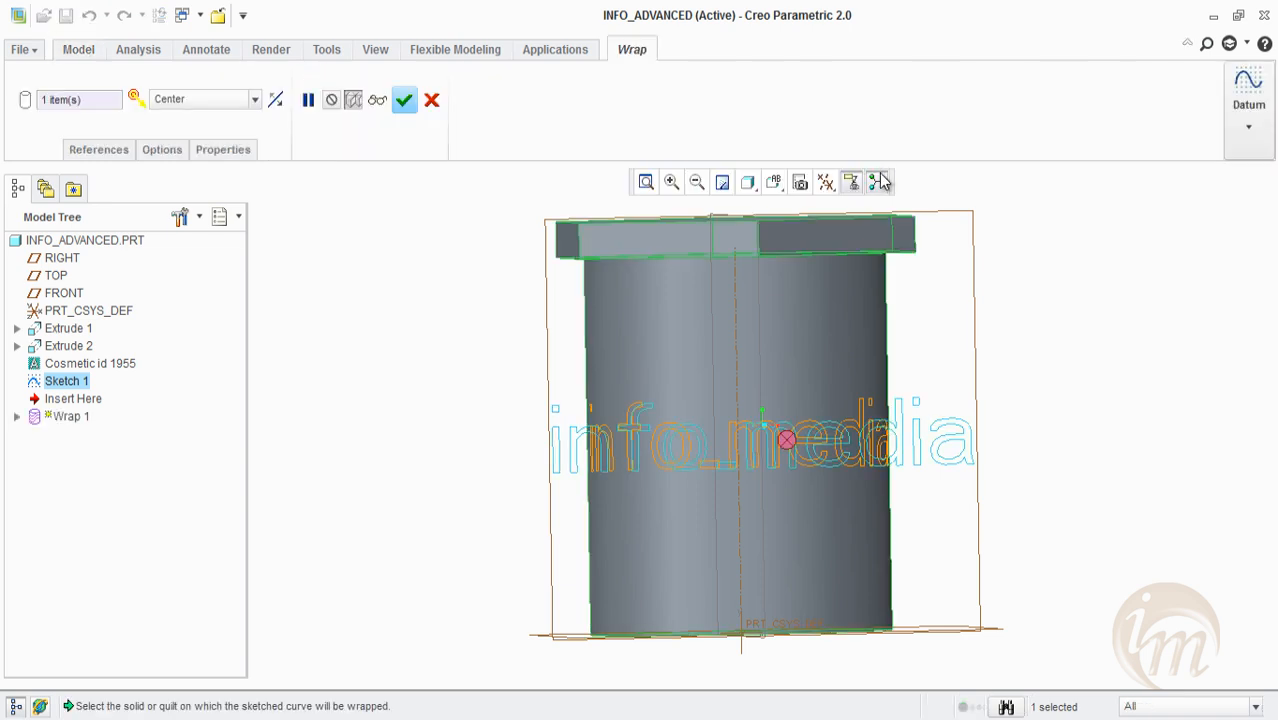
pyautogui.moveTo(1007, 301); pyautogui.dragTo(1152, 347, button='middle')
pyautogui.click(114, 155)
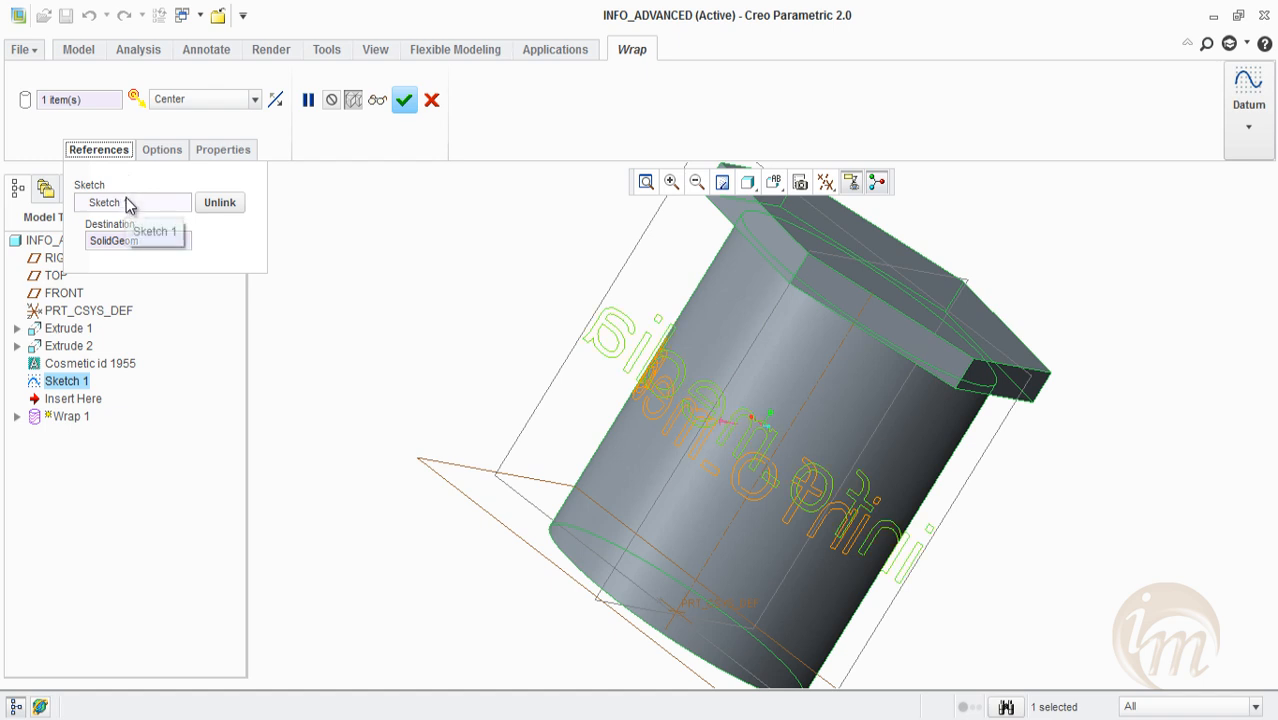
pyautogui.click(72, 100)
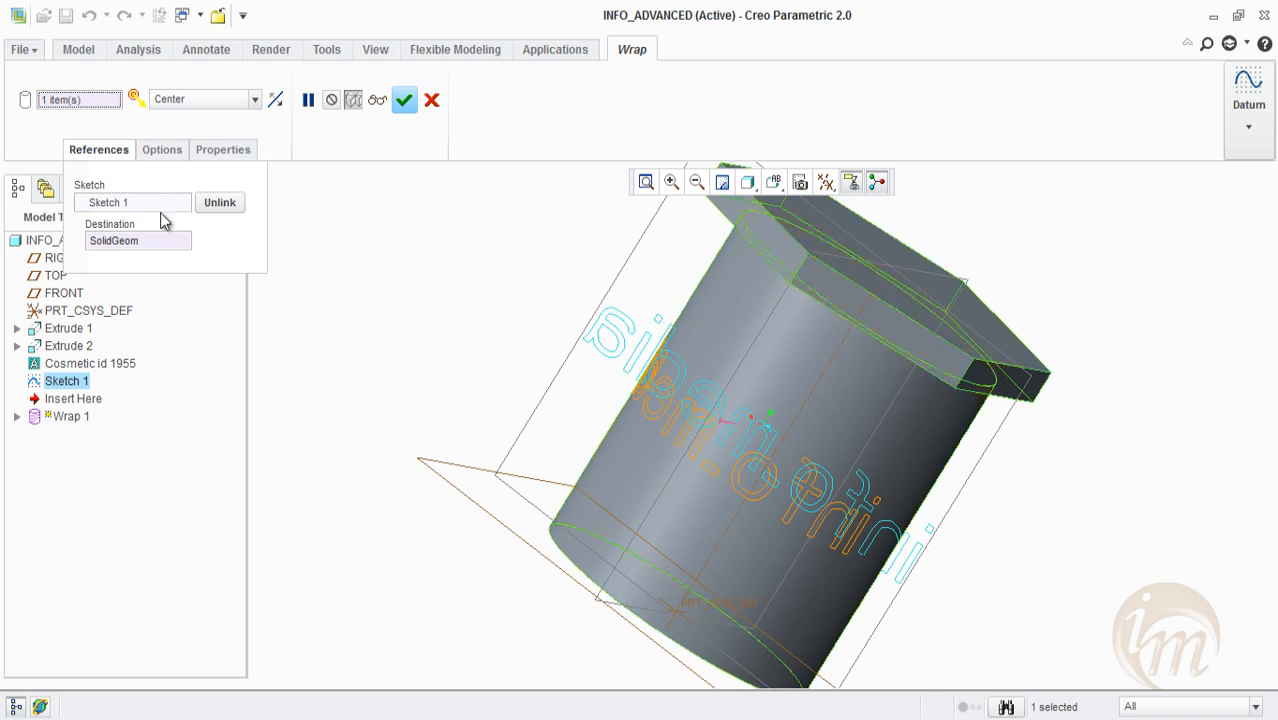
pyautogui.click(165, 158)
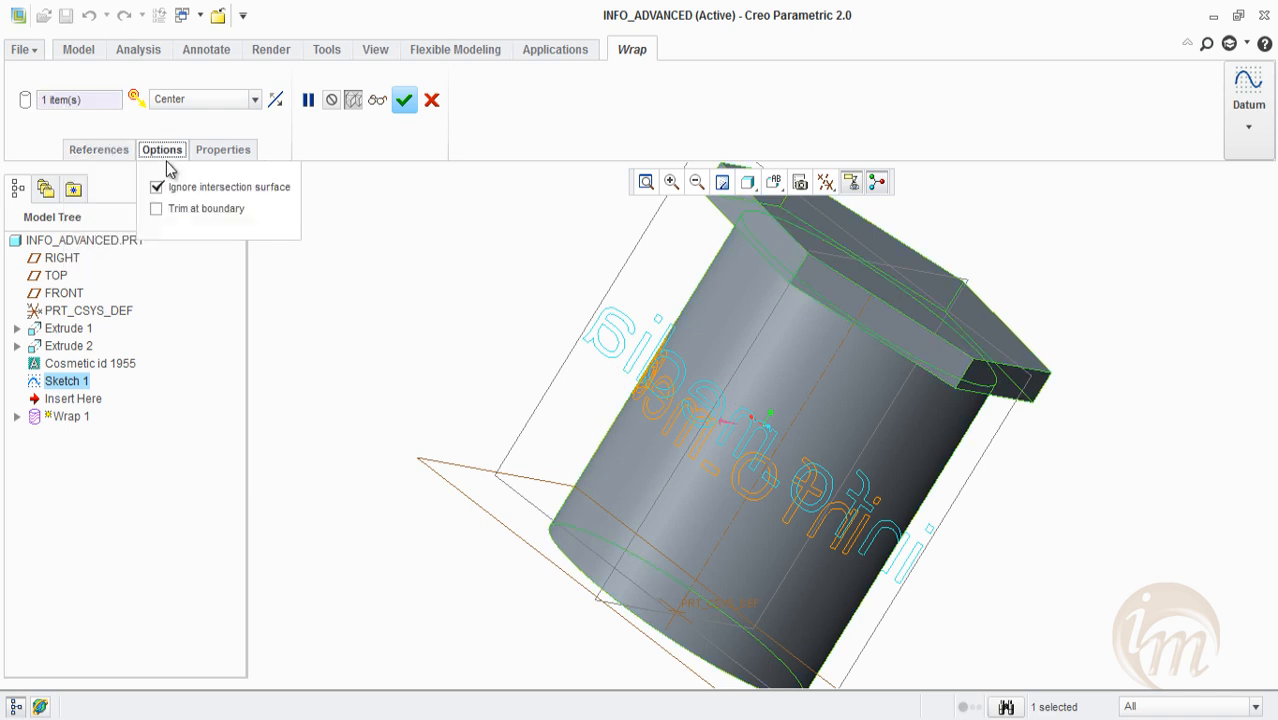
pyautogui.click(203, 208)
pyautogui.moveTo(827, 395); pyautogui.dragTo(715, 398, button='middle')
pyautogui.click(399, 101)
pyautogui.moveTo(747, 453); pyautogui.dragTo(896, 401, button='middle')
pyautogui.click(1018, 422)
pyautogui.moveTo(773, 496); pyautogui.dragTo(665, 507, button='middle')
# Redefine the wrap feature so the text is wrapped onto the opposite side of the cylinder
pyautogui.click(62, 398)
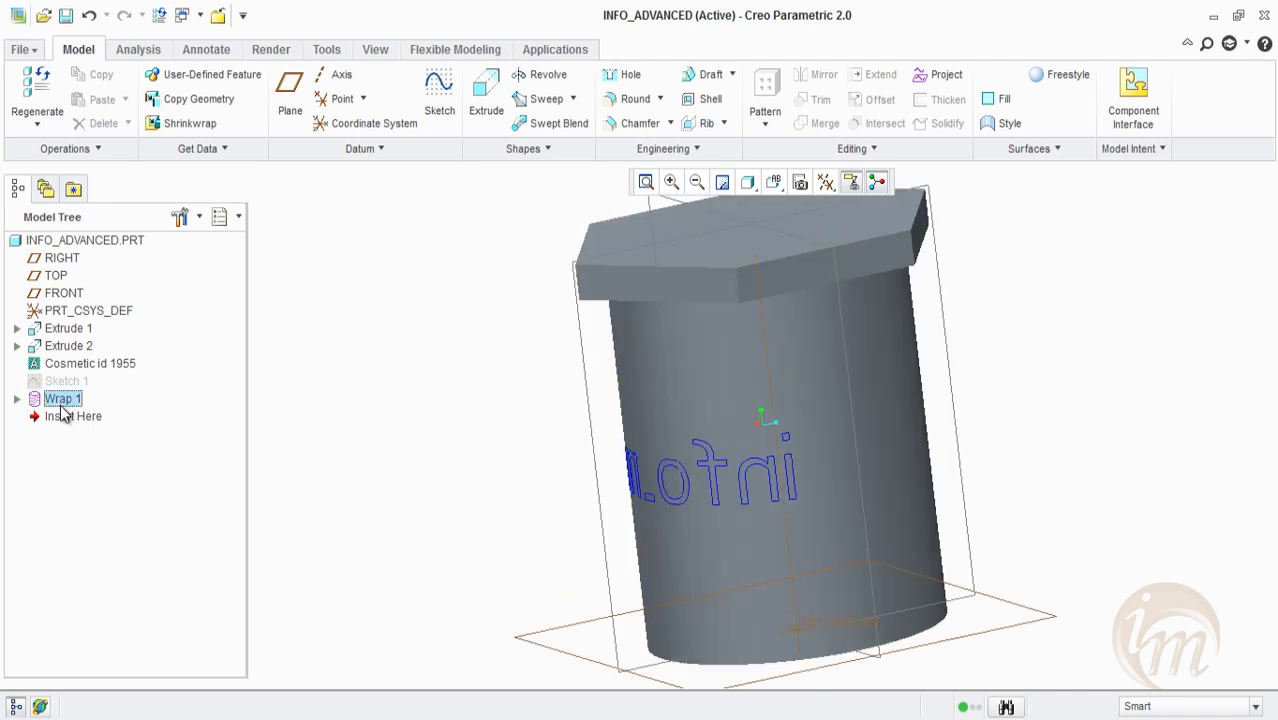
pyautogui.rightClick(64, 400)
pyautogui.click(119, 244)
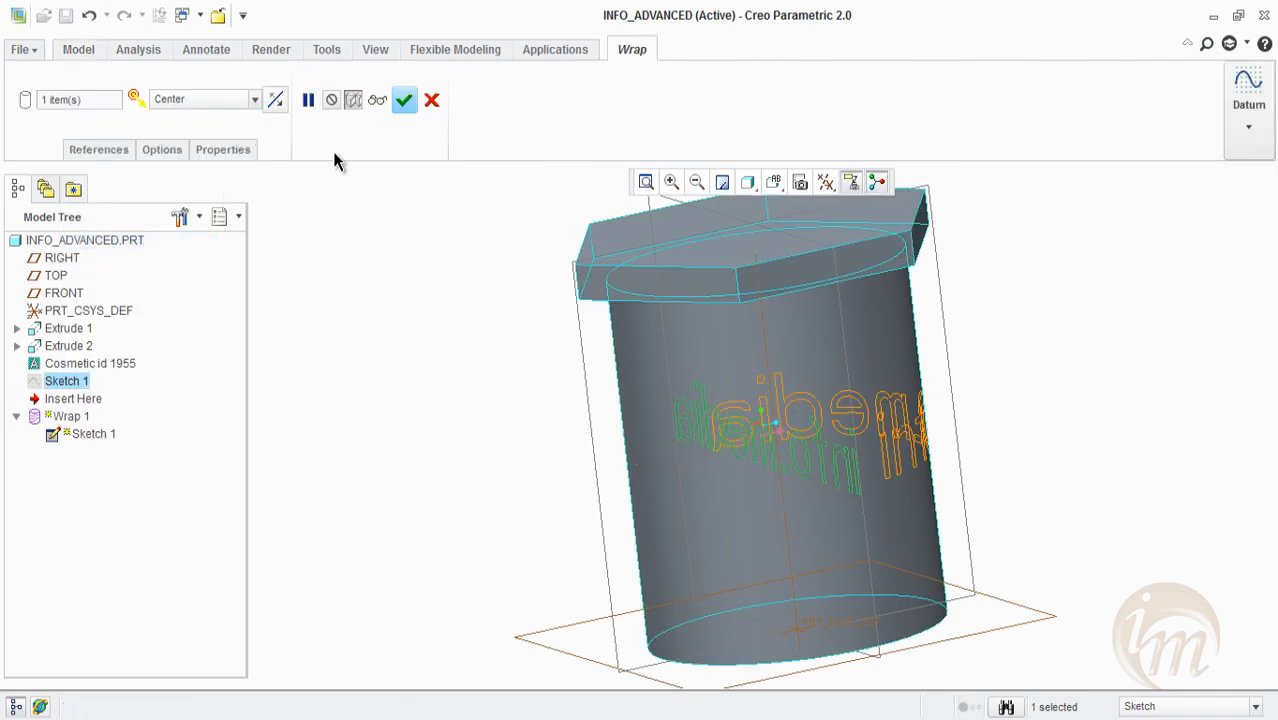
pyautogui.click(404, 99)
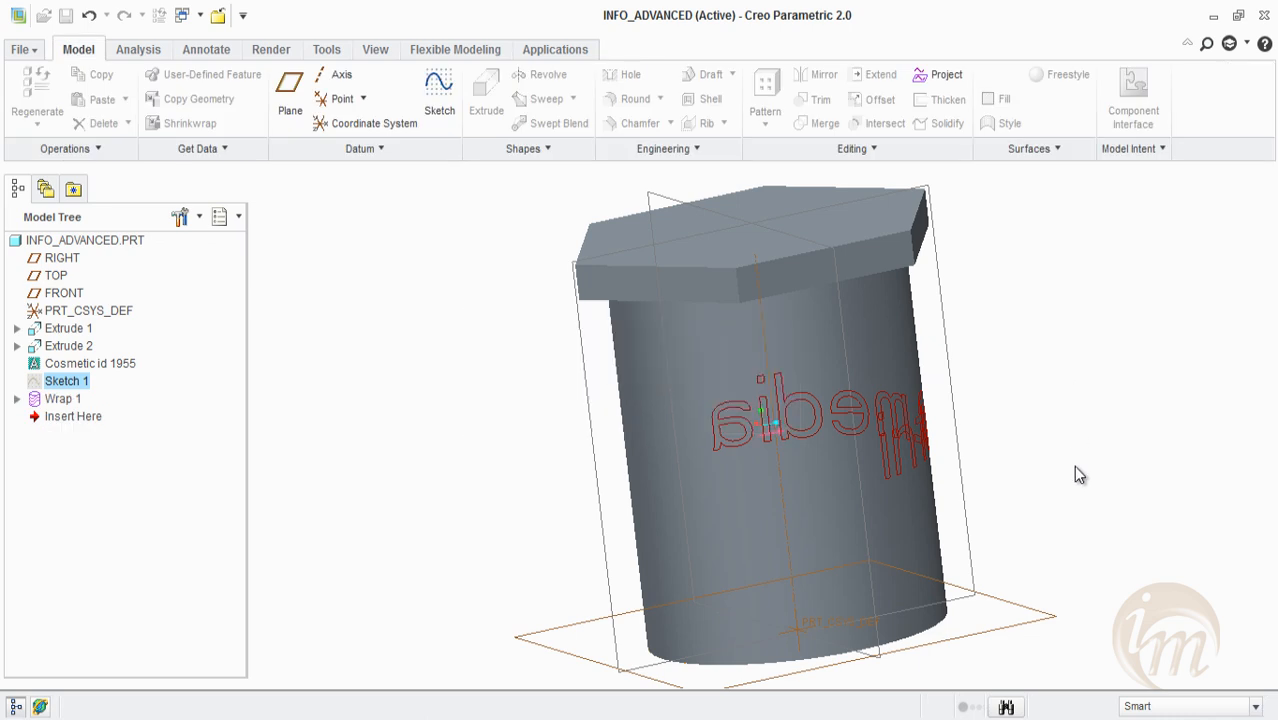
pyautogui.moveTo(1070, 491); pyautogui.dragTo(966, 530, button='middle')
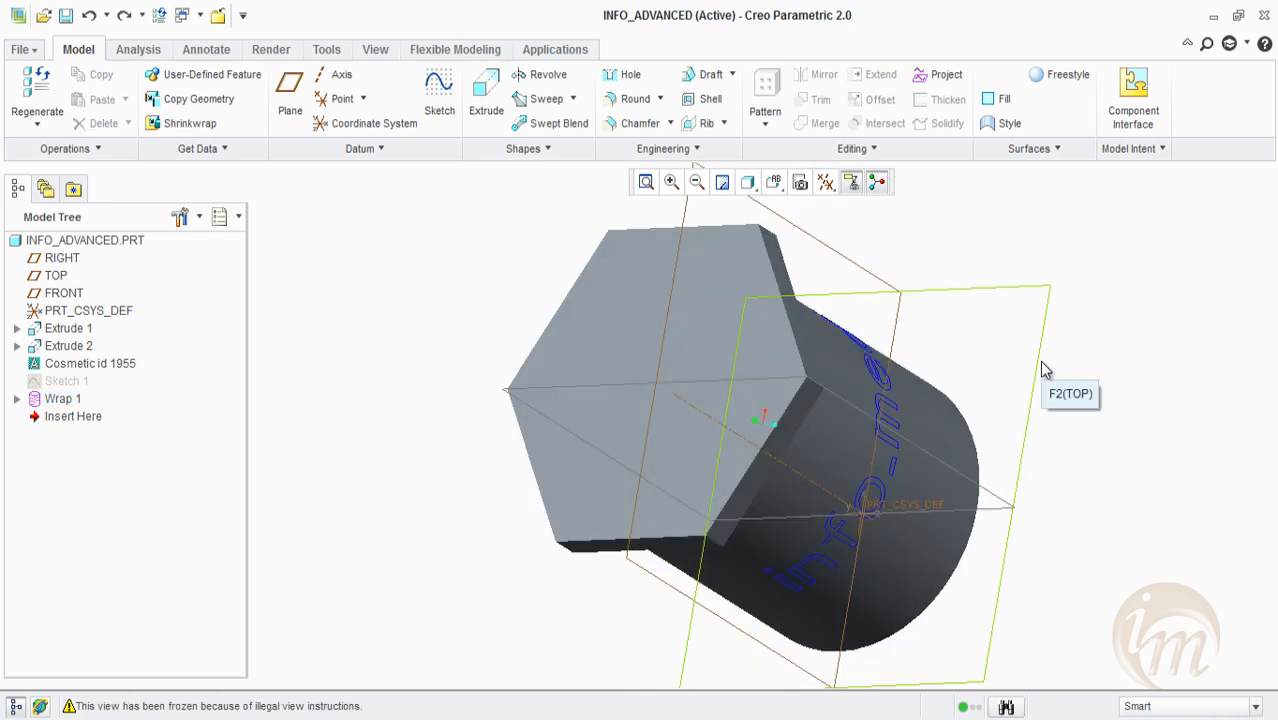
pyautogui.click(860, 150)
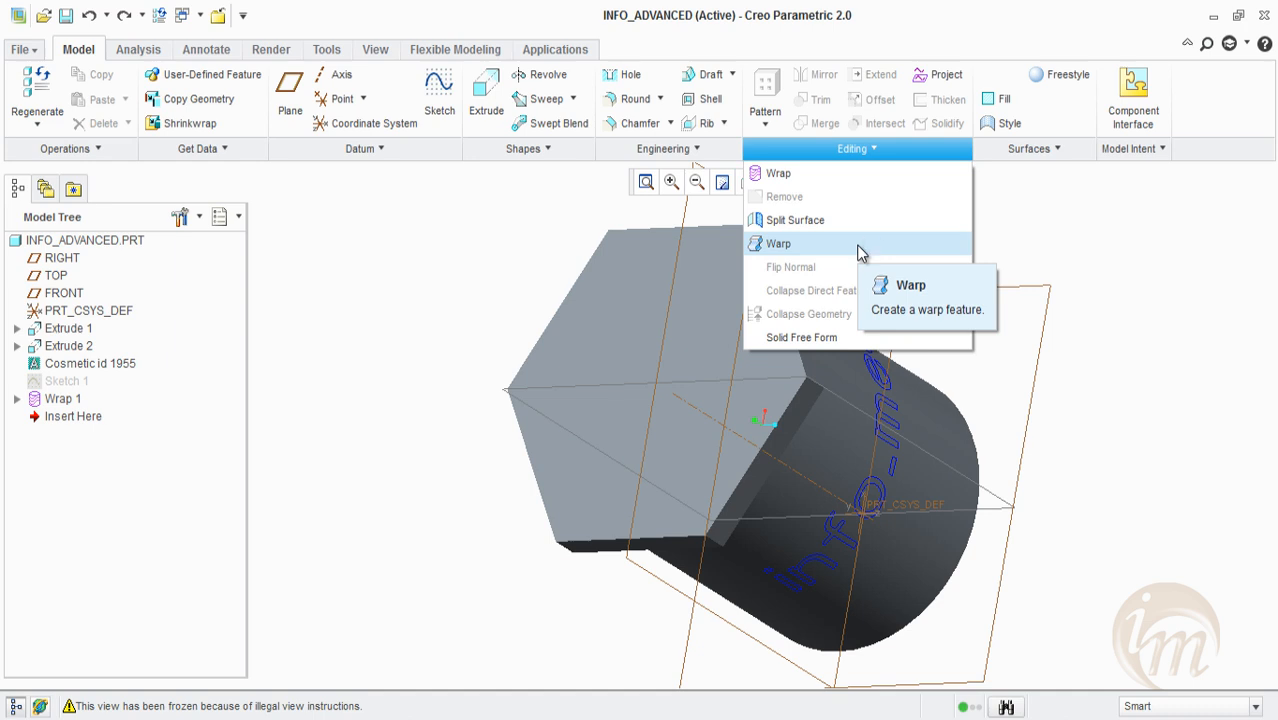
pyautogui.click(512, 352)
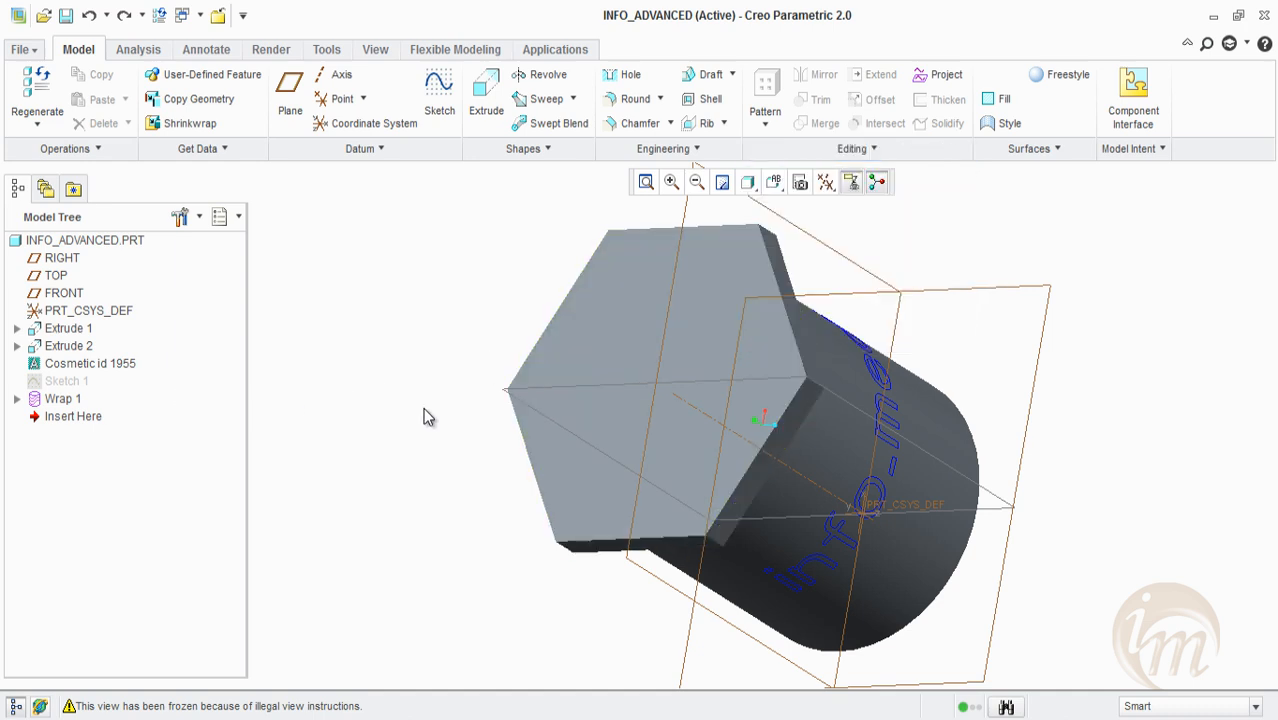
# Delete the wrap feature, its text sketch and the cosmetic groove, leaving only the two extrusions
pyautogui.click(60, 400)
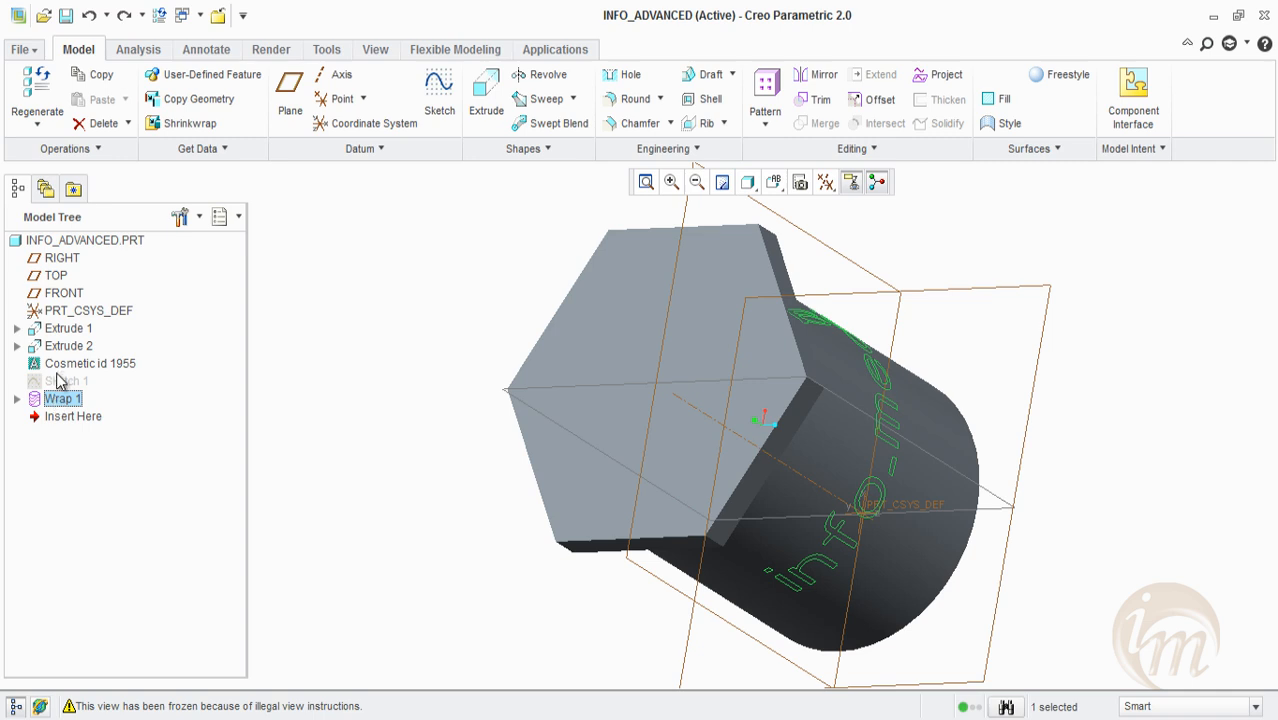
pyautogui.keyDown('ctrl'); pyautogui.click(58, 365); pyautogui.keyUp('ctrl')
pyautogui.keyDown('ctrl'); pyautogui.click(62, 381); pyautogui.keyUp('ctrl')
pyautogui.rightClick(65, 383)
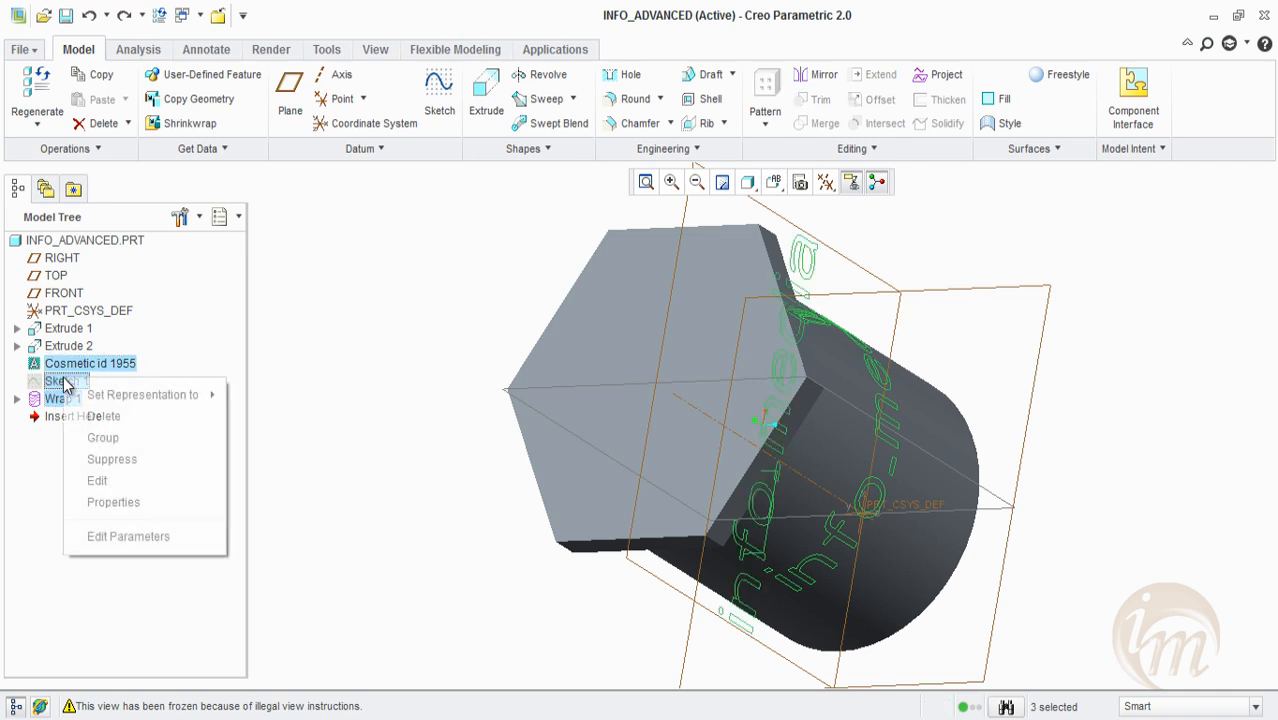
pyautogui.click(130, 418)
pyautogui.click(590, 391)
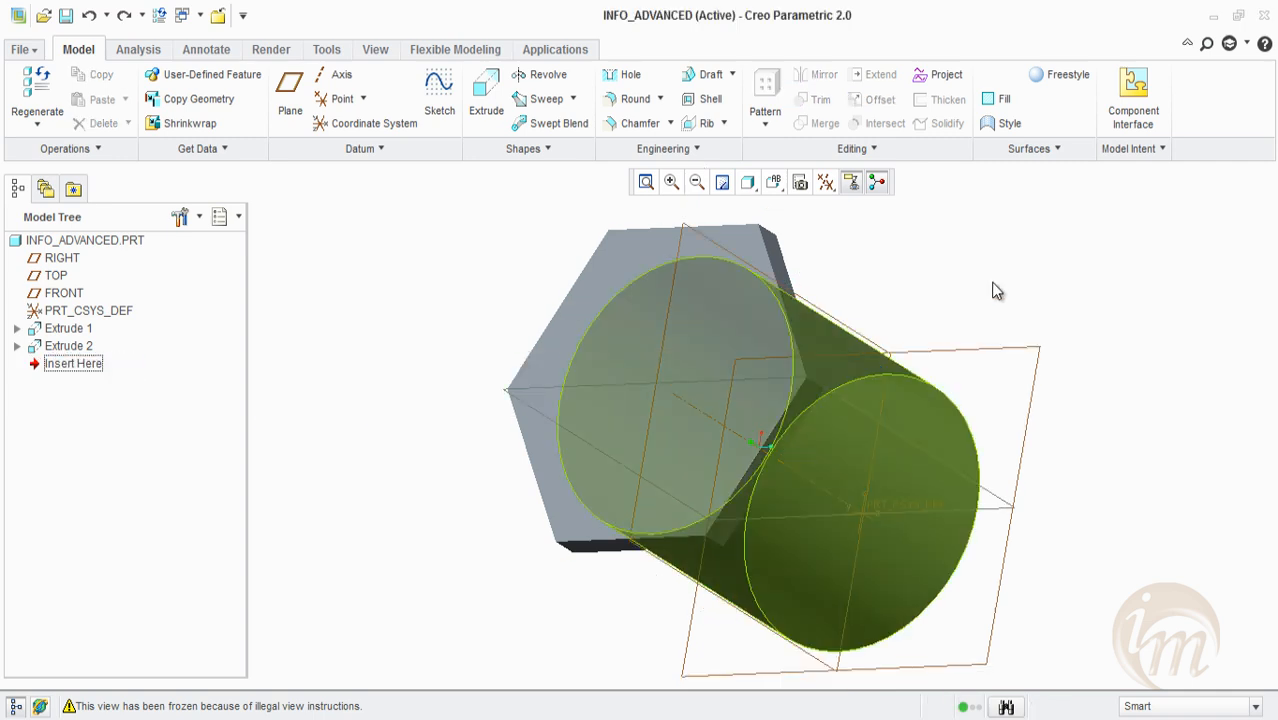
pyautogui.moveTo(957, 244); pyautogui.dragTo(905, 291, button='middle')
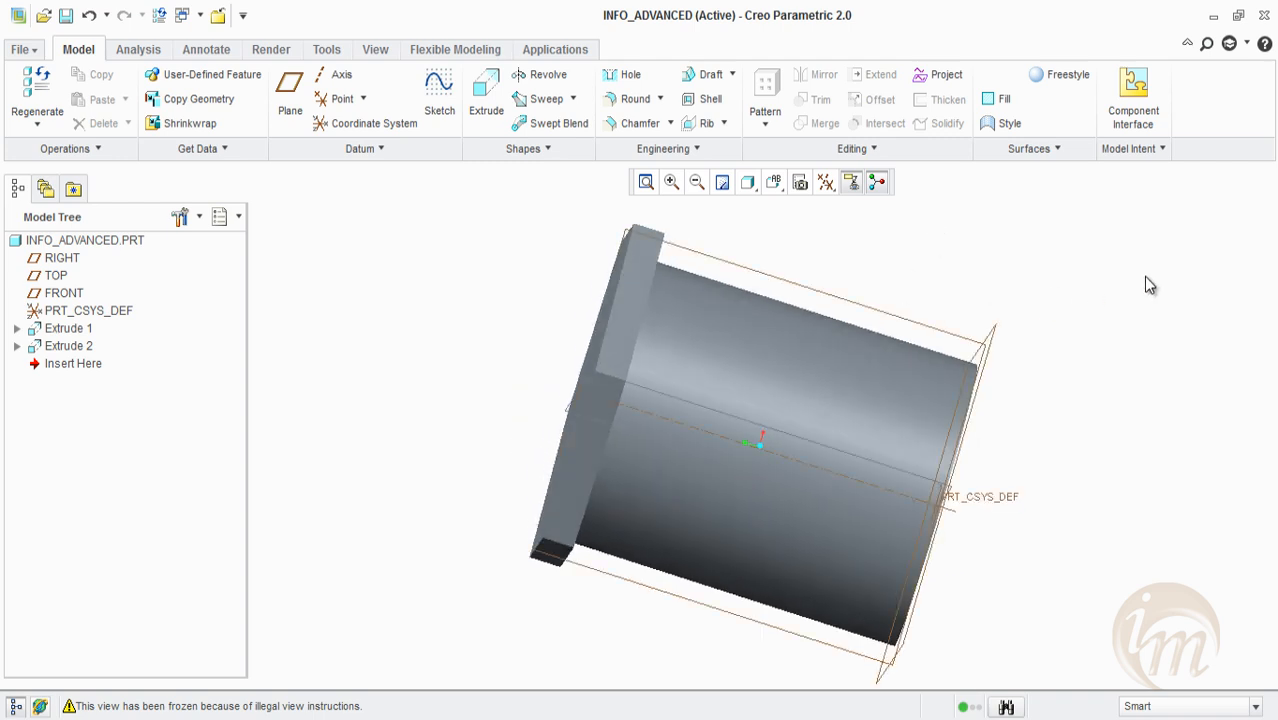
# Start a Warp feature on the bolt solid and activate the Transform tool
pyautogui.click(879, 155)
pyautogui.click(850, 243)
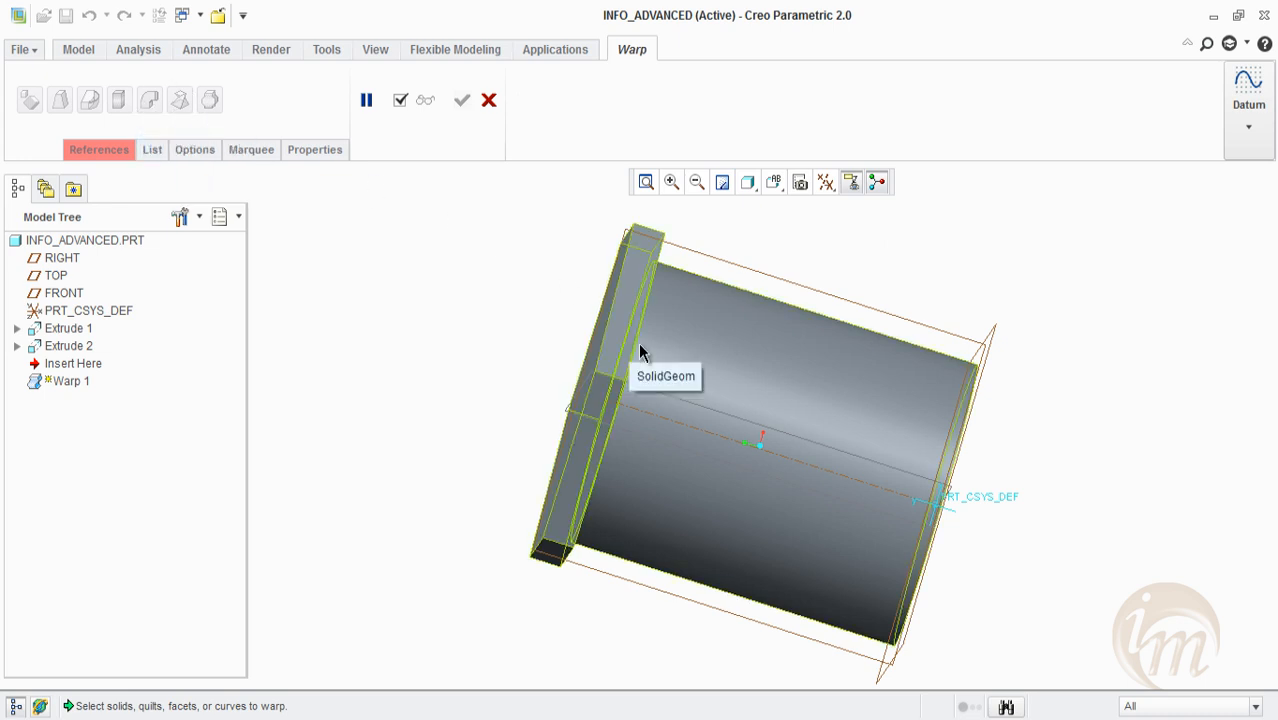
pyautogui.click(948, 434)
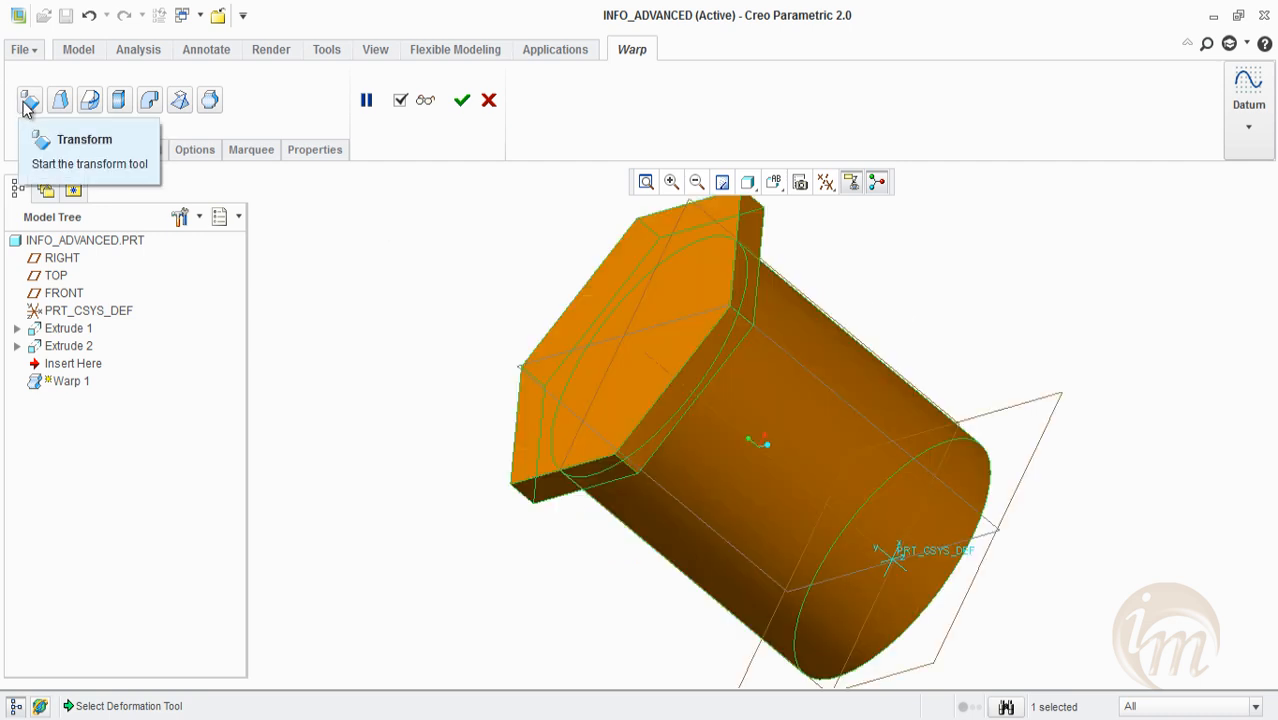
pyautogui.click(30, 100)
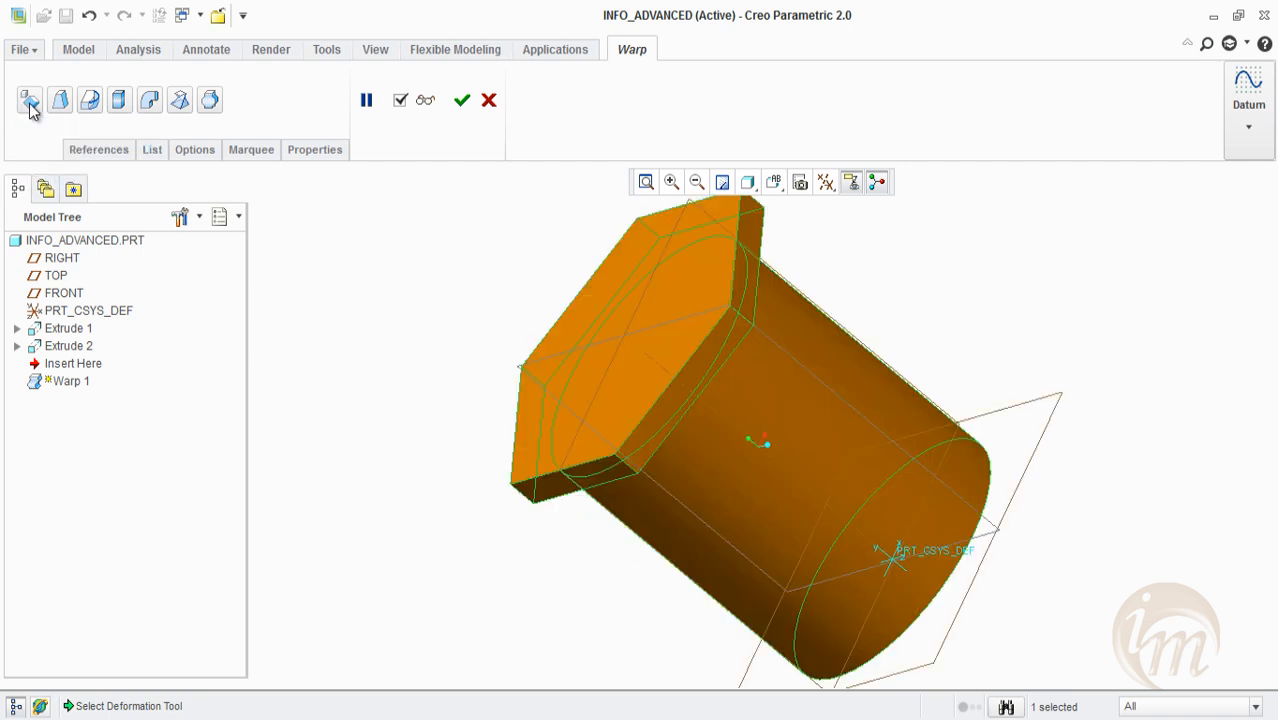
pyautogui.moveTo(513, 345); pyautogui.dragTo(592, 320, button='middle')
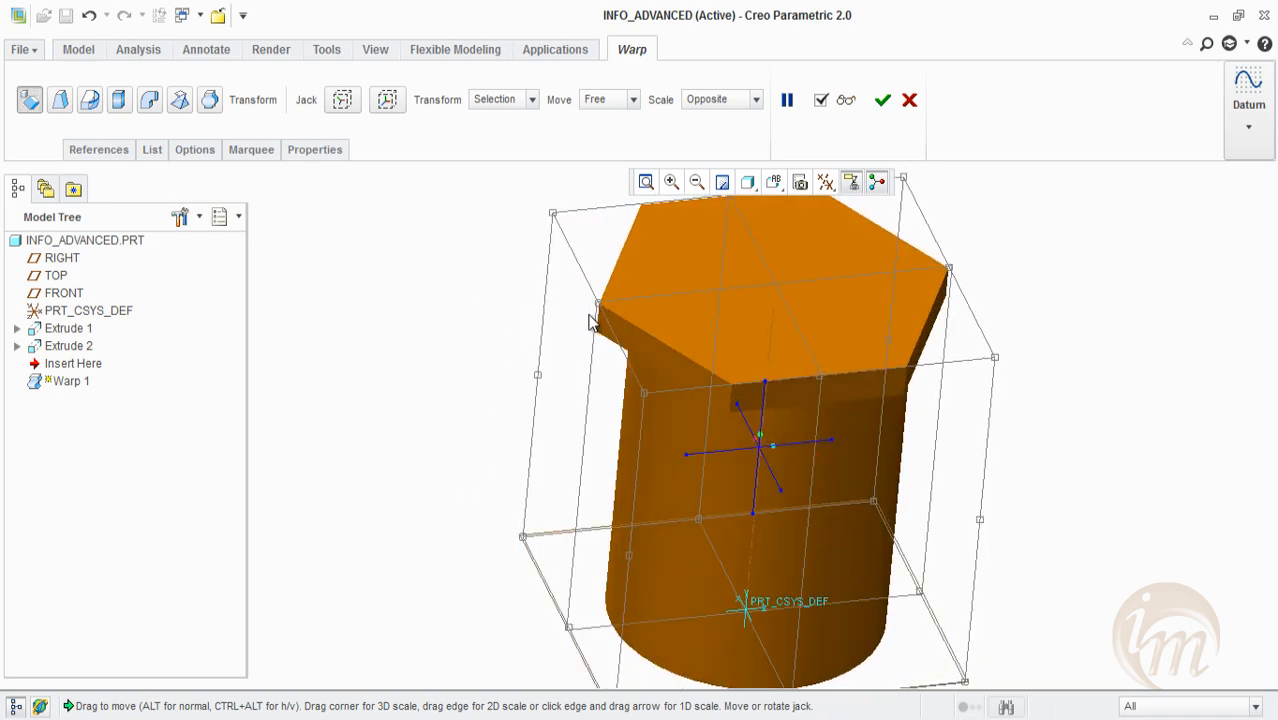
# Try moving, rotating and scaling the bolt solid with the Transform marquee, and cancel the warp feature
pyautogui.scroll(-3, 585, 337)
pyautogui.moveTo(758, 346); pyautogui.dragTo(793, 338)
pyautogui.moveTo(768, 292); pyautogui.dragTo(729, 400)
pyautogui.moveTo(482, 522); pyautogui.dragTo(820, 409)
pyautogui.scroll(2, 722, 550)
pyautogui.scroll(2, 722, 548)
pyautogui.moveTo(722, 548); pyautogui.dragTo(652, 564, button='middle')
pyautogui.moveTo(684, 472); pyautogui.dragTo(646, 502)
pyautogui.click(911, 104)
pyautogui.click(597, 390)
# Start a new Warp feature on the bolt solid and activate the Warp tool with the Opposite option
pyautogui.scroll(-3, 575, 533)
pyautogui.click(858, 148)
pyautogui.click(863, 241)
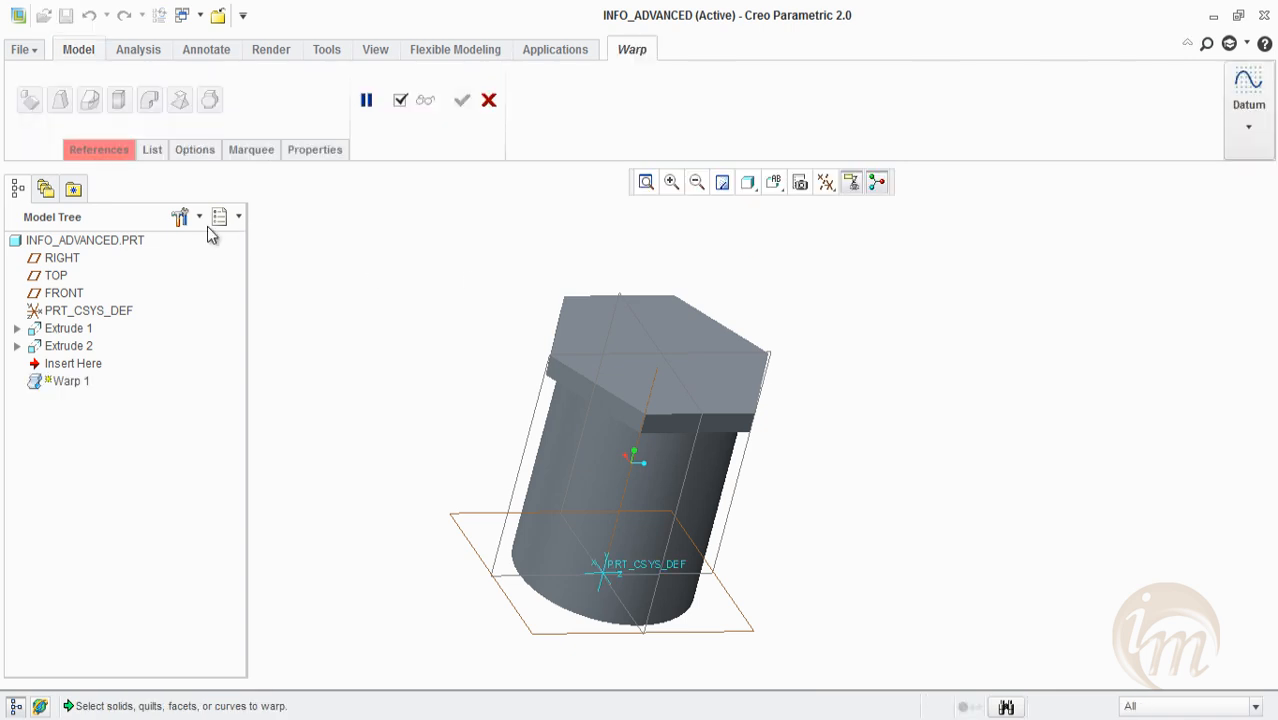
pyautogui.click(563, 457)
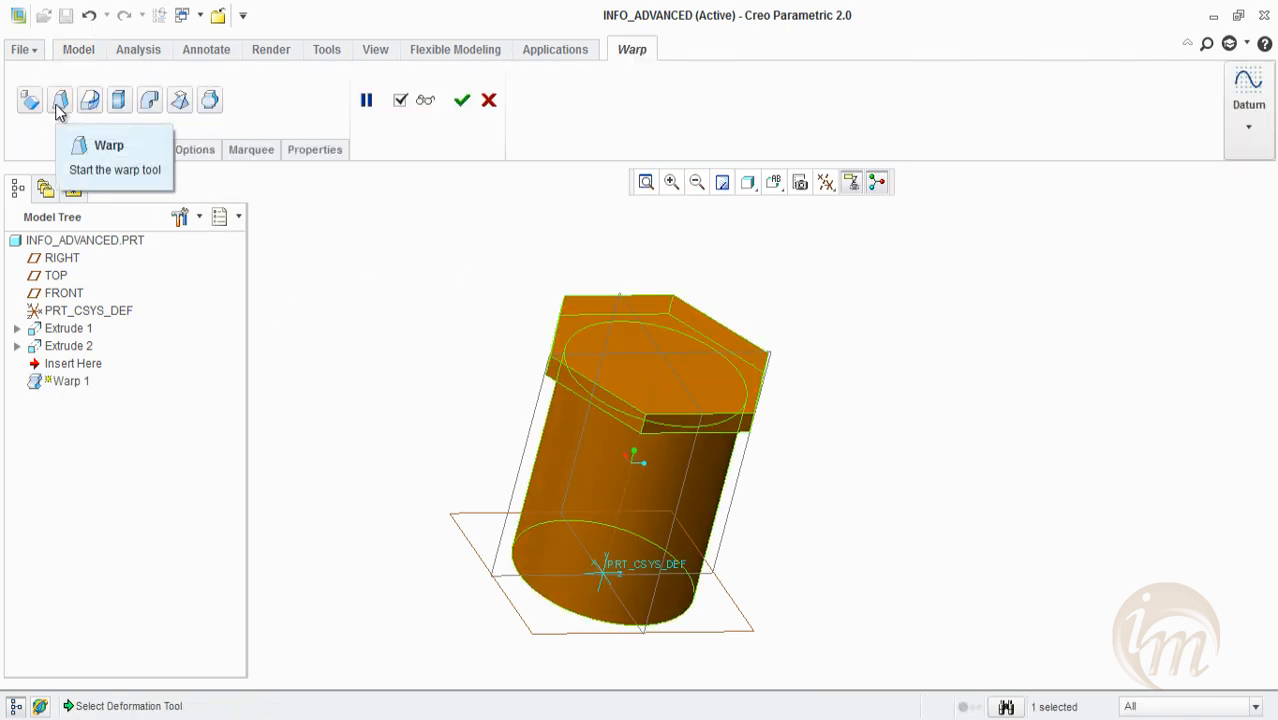
pyautogui.click(58, 102)
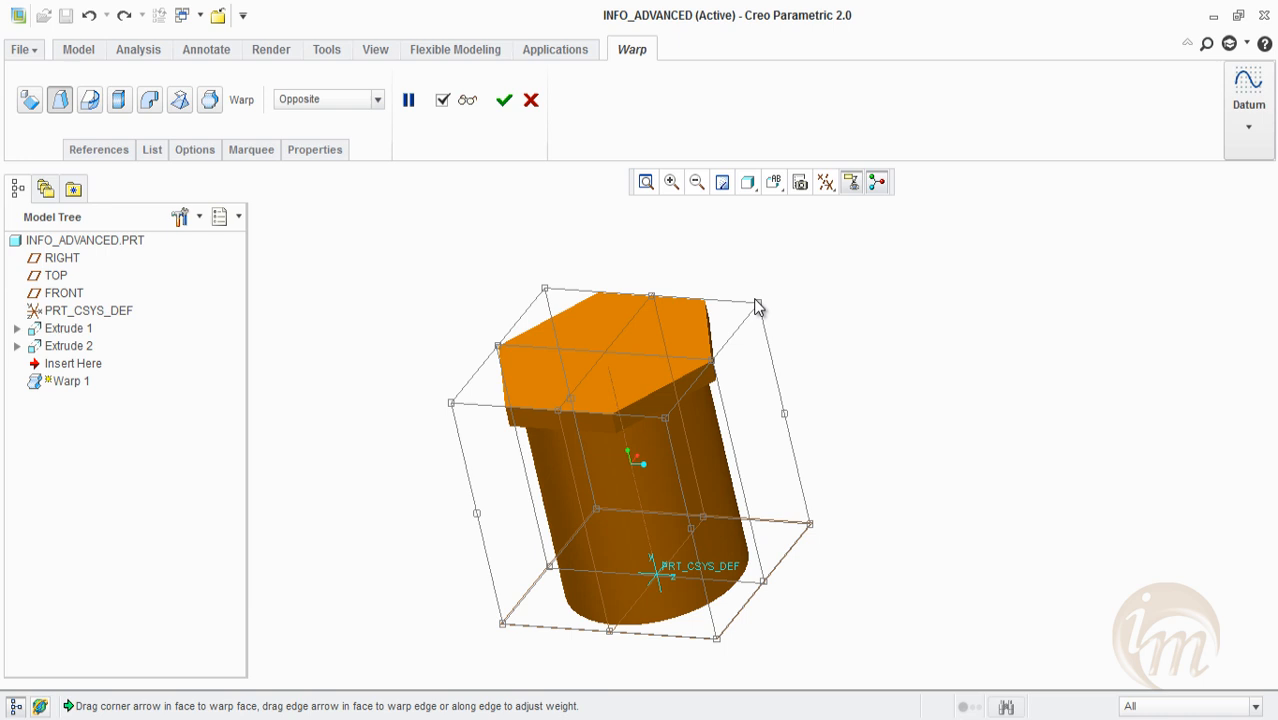
pyautogui.moveTo(760, 306)
pyautogui.moveTo(664, 418)
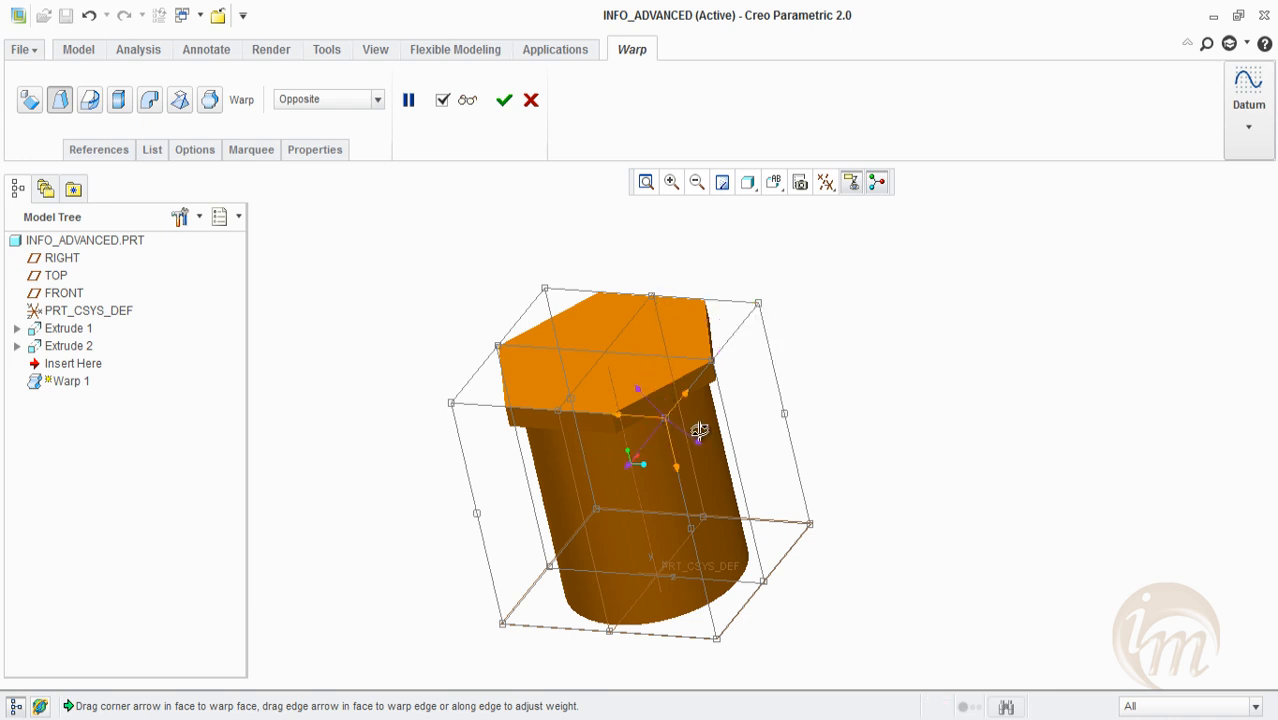
# Try distorting the bolt solid by pulling a corner handle of the marquee, inspect the shape, and cancel the feature
pyautogui.moveTo(699, 430); pyautogui.dragTo(745, 445, button='middle')
pyautogui.moveTo(768, 308)
pyautogui.moveTo(763, 309); pyautogui.dragTo(757, 352)
pyautogui.moveTo(752, 508); pyautogui.dragTo(675, 535, button='middle')
pyautogui.moveTo(655, 592)
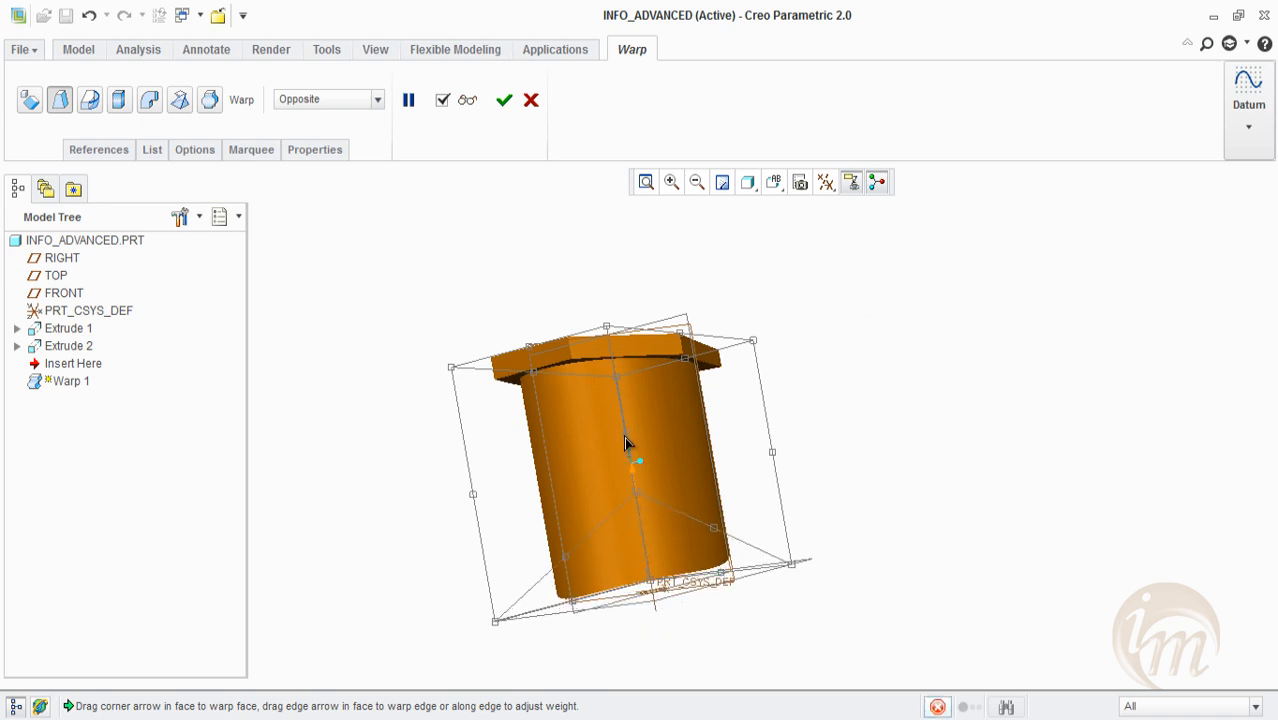
pyautogui.moveTo(651, 458)
pyautogui.mouseDown(button='middle')
pyautogui.moveTo(716, 491)
pyautogui.moveTo(813, 471)
pyautogui.moveTo(862, 431)
pyautogui.moveTo(893, 357)
pyautogui.moveTo(1061, 421)
pyautogui.mouseUp(button='middle')
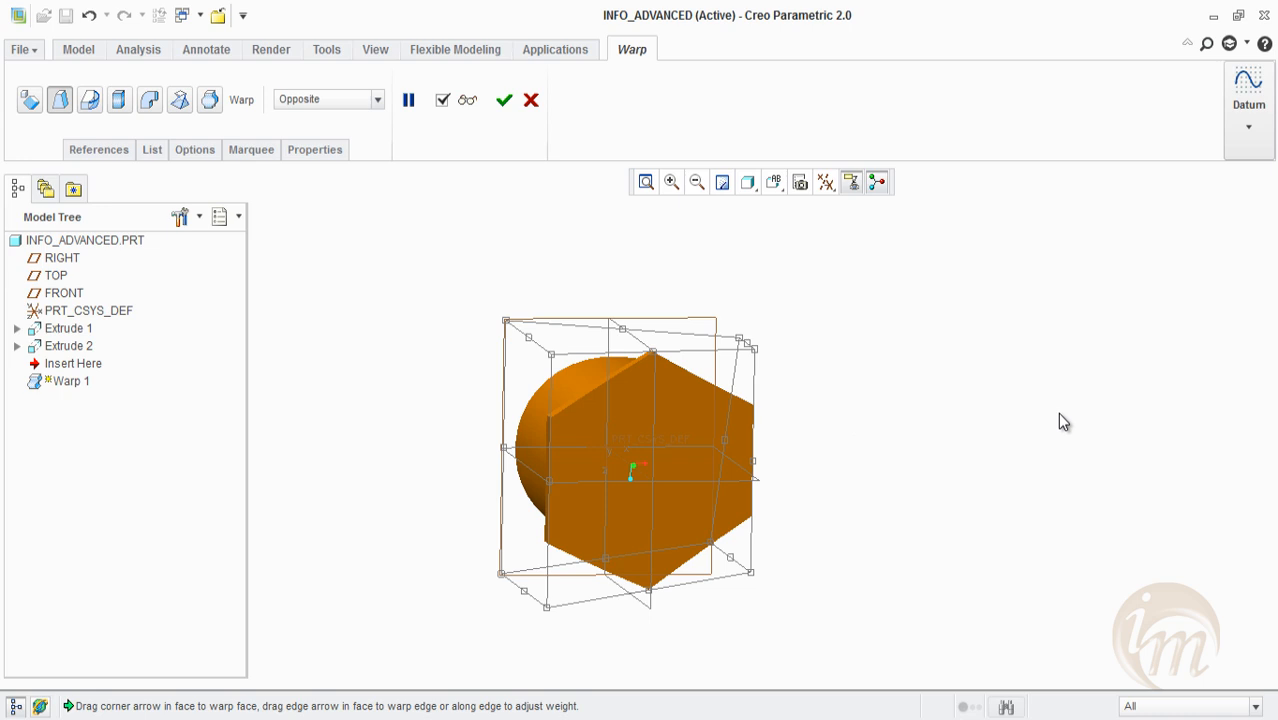
pyautogui.click(531, 100)
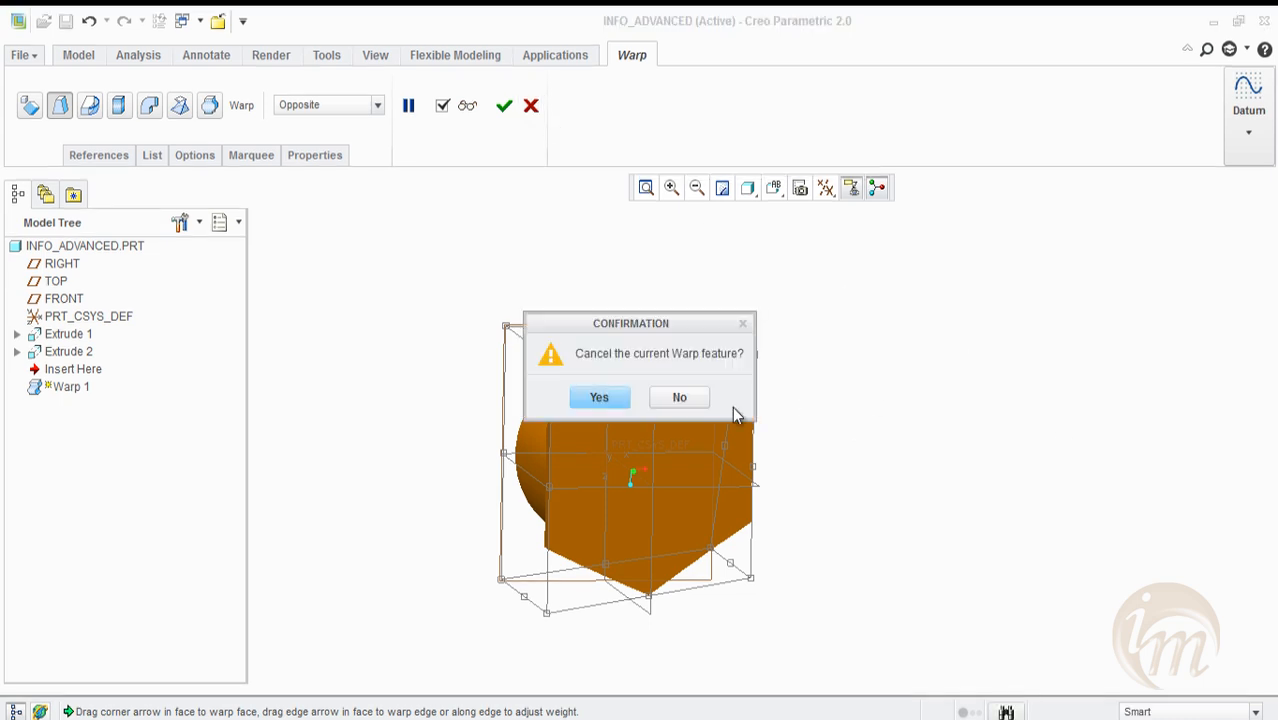
pyautogui.click(598, 397)
# Create a Warp feature on the bolt solid and stretch it sideways to a scale of about 1.03
pyautogui.click(852, 154)
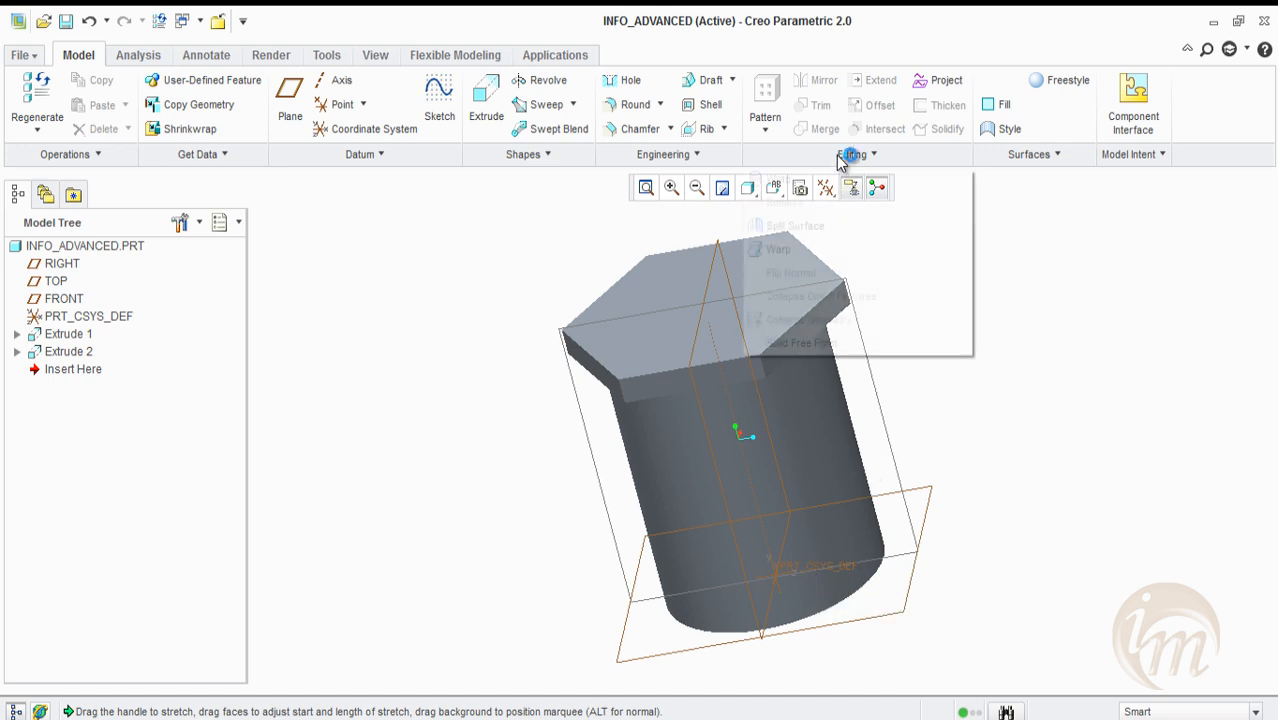
pyautogui.click(822, 249)
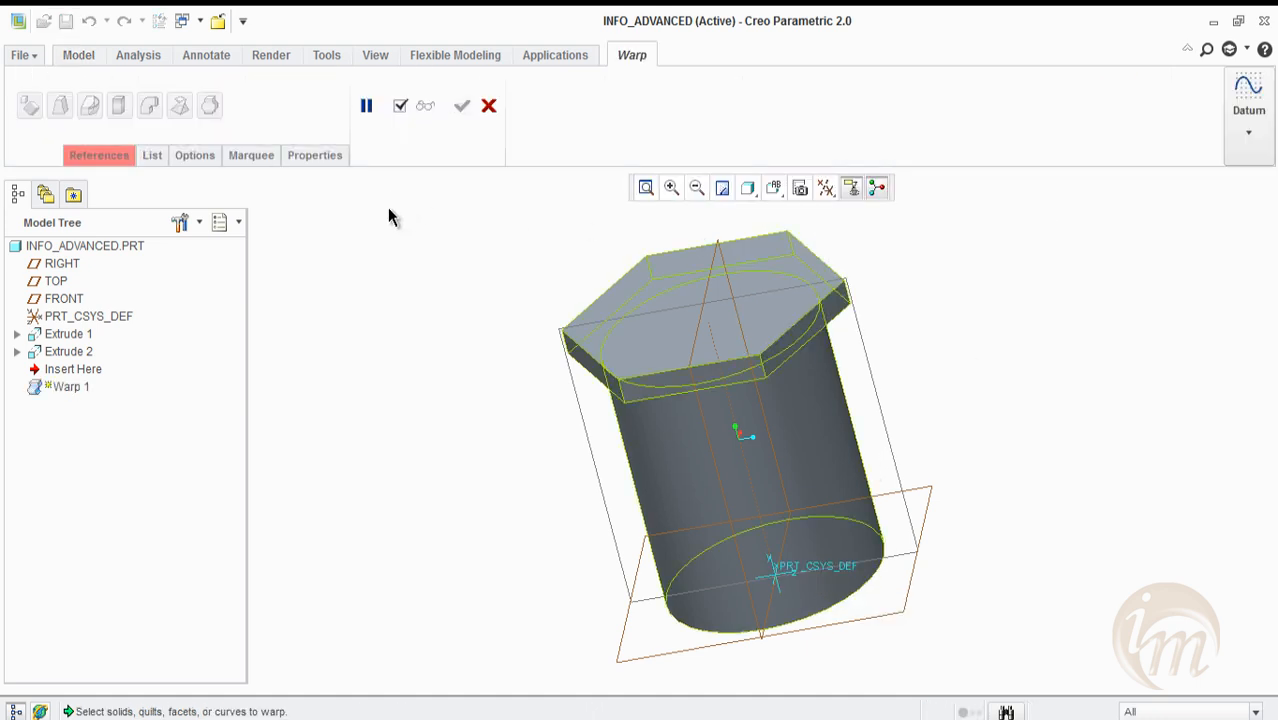
pyautogui.click(645, 397)
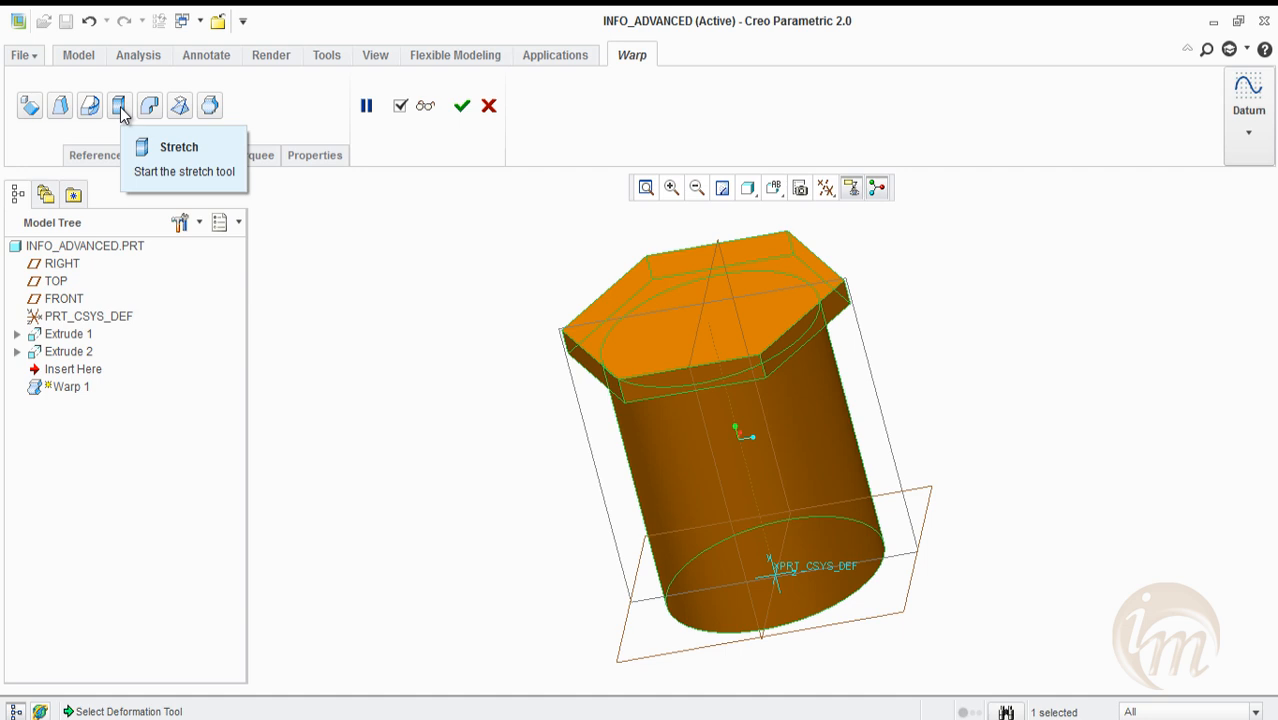
pyautogui.click(121, 108)
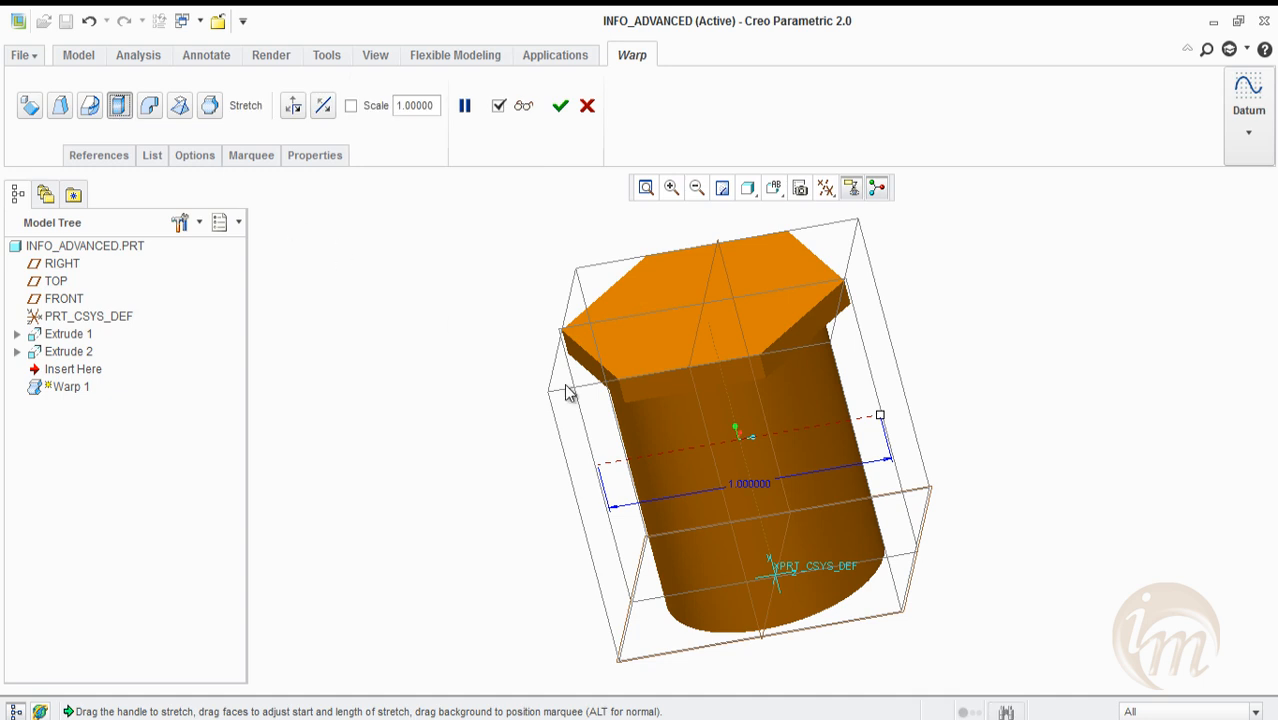
pyautogui.moveTo(831, 529); pyautogui.dragTo(852, 448, button='middle')
pyautogui.moveTo(852, 448); pyautogui.dragTo(896, 451)
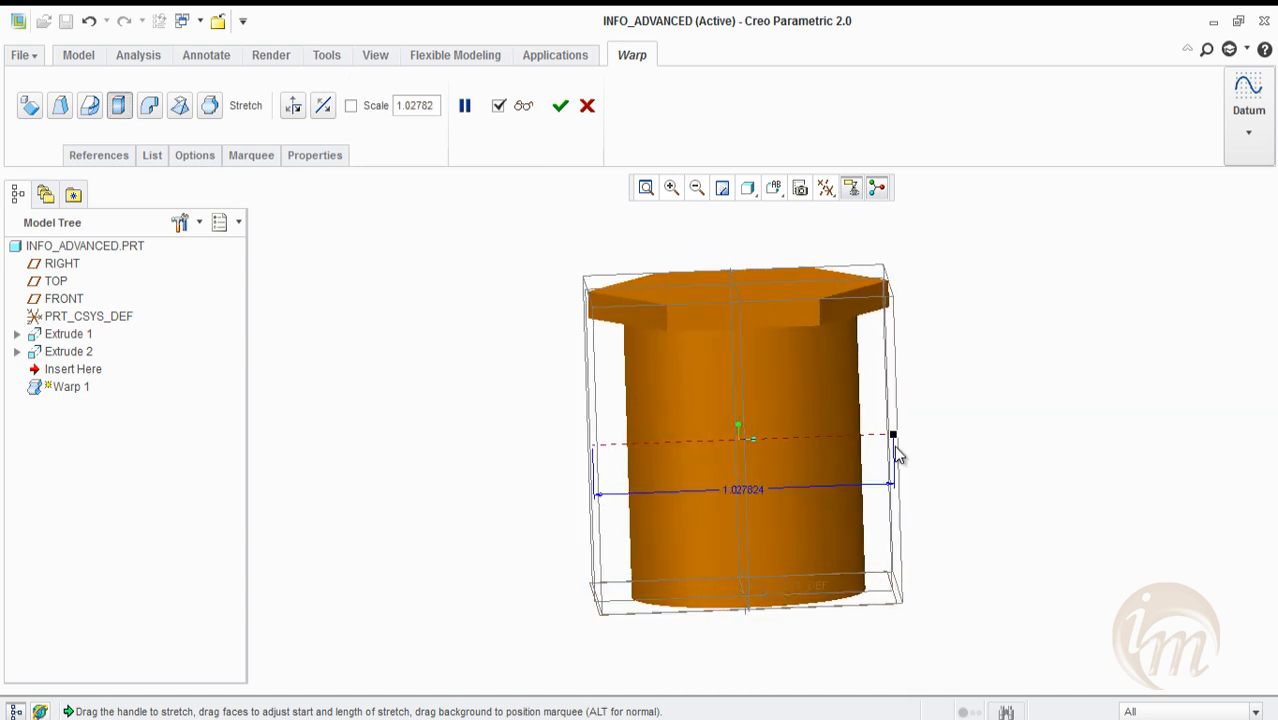
pyautogui.moveTo(679, 423); pyautogui.dragTo(640, 400, button='middle')
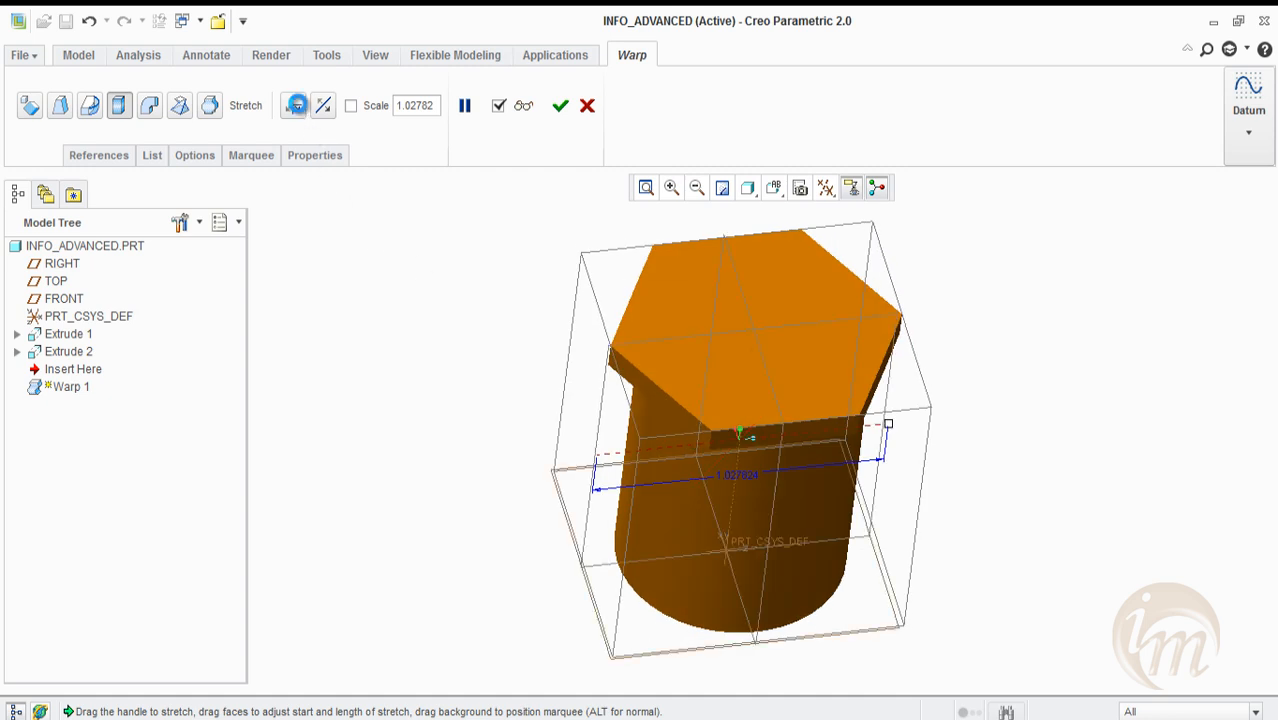
# Switch the stretch axis to the bolt's length, then reverse its direction and stretch the shank end to a scale of about 1.09
pyautogui.click(297, 105)
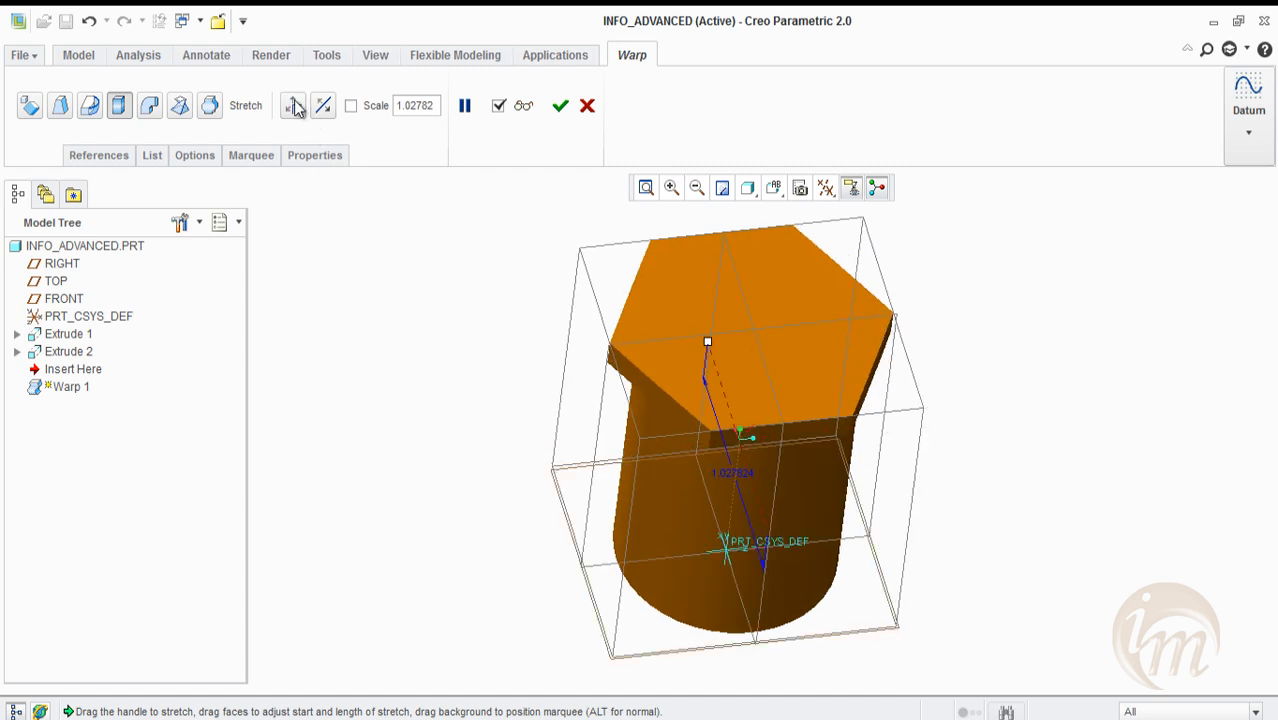
pyautogui.click(293, 104)
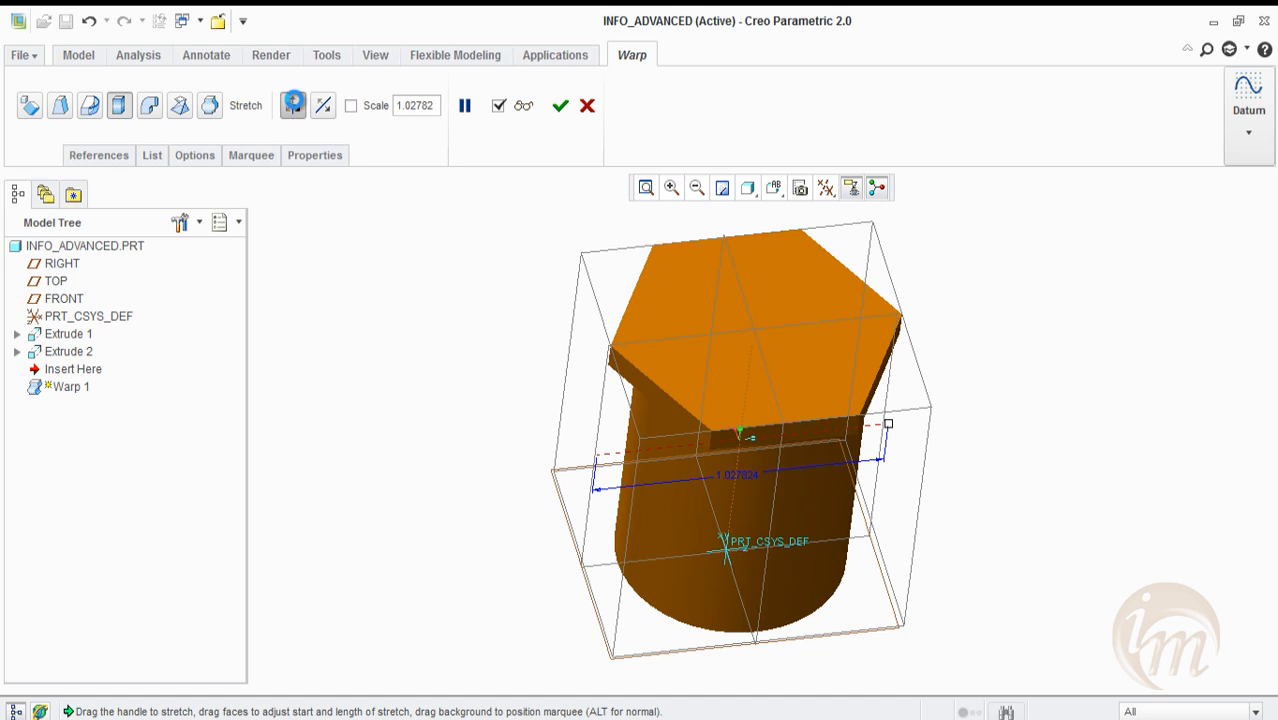
pyautogui.click(293, 104)
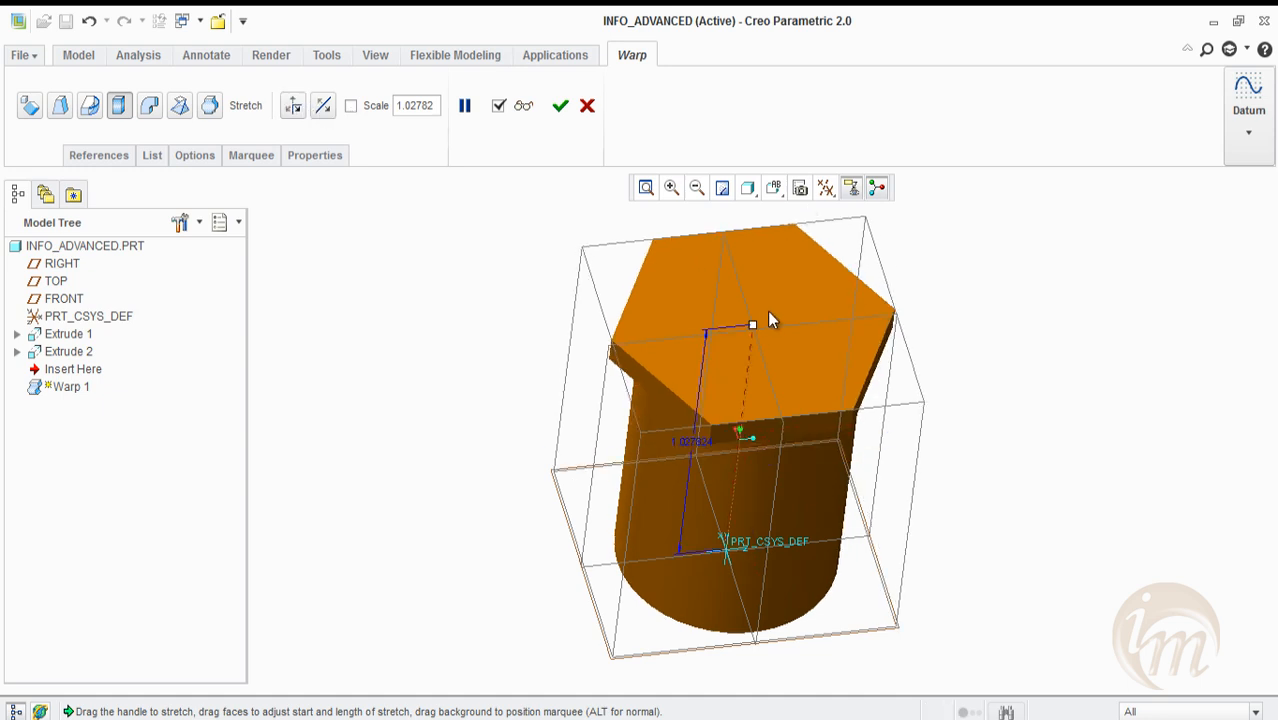
pyautogui.moveTo(830, 468); pyautogui.dragTo(816, 422, button='middle')
pyautogui.moveTo(734, 286)
pyautogui.mouseDown()
pyautogui.moveTo(728, 556)
pyautogui.moveTo(725, 257)
pyautogui.moveTo(731, 296)
pyautogui.moveTo(733, 284)
pyautogui.mouseUp()
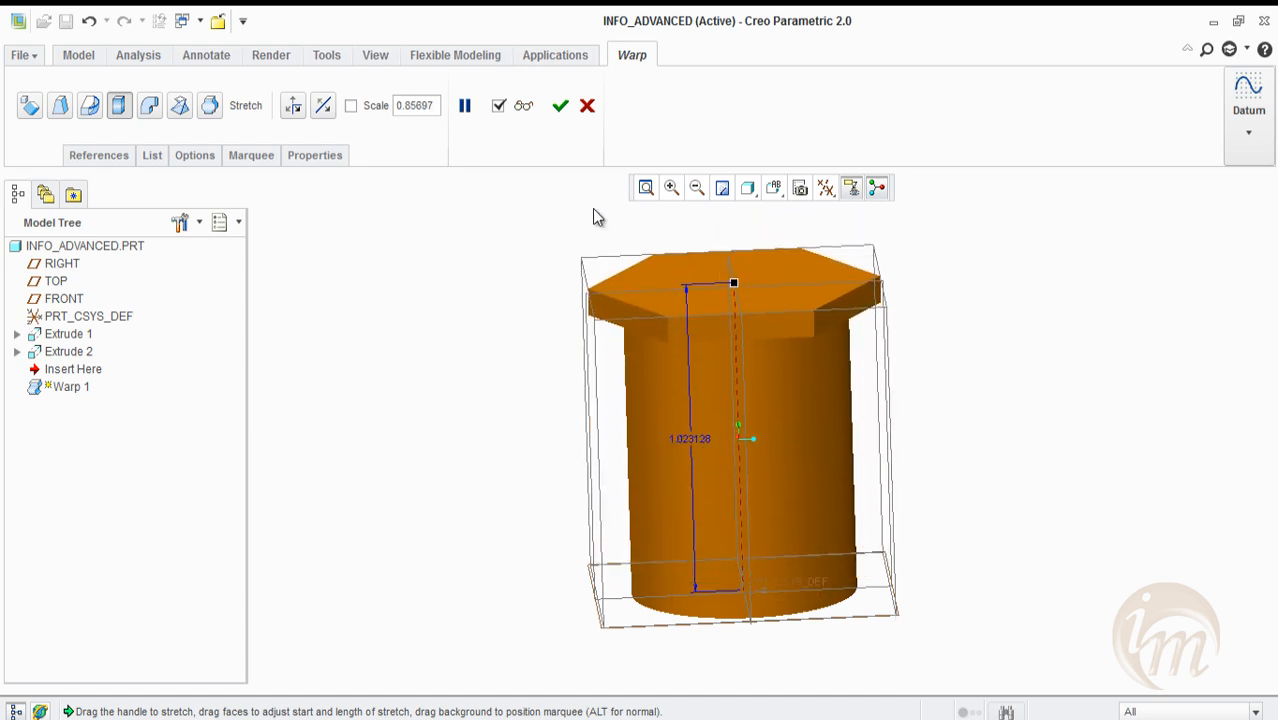
pyautogui.click(322, 105)
pyautogui.moveTo(744, 618)
pyautogui.mouseDown()
pyautogui.moveTo(739, 456)
pyautogui.moveTo(733, 633)
pyautogui.moveTo(731, 478)
pyautogui.moveTo(744, 614)
pyautogui.mouseUp()
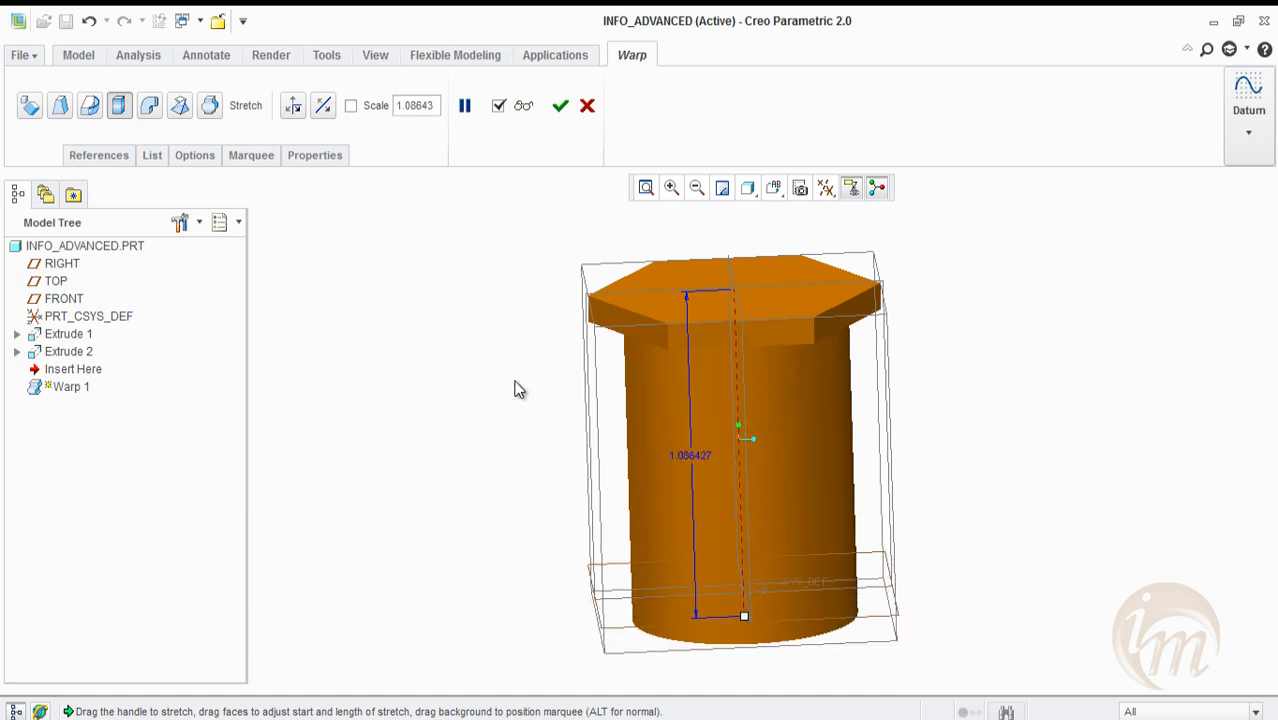
# Add a Bend deformation to the bolt solid, switch the bend axis, and set the bend angle to 12
pyautogui.click(150, 106)
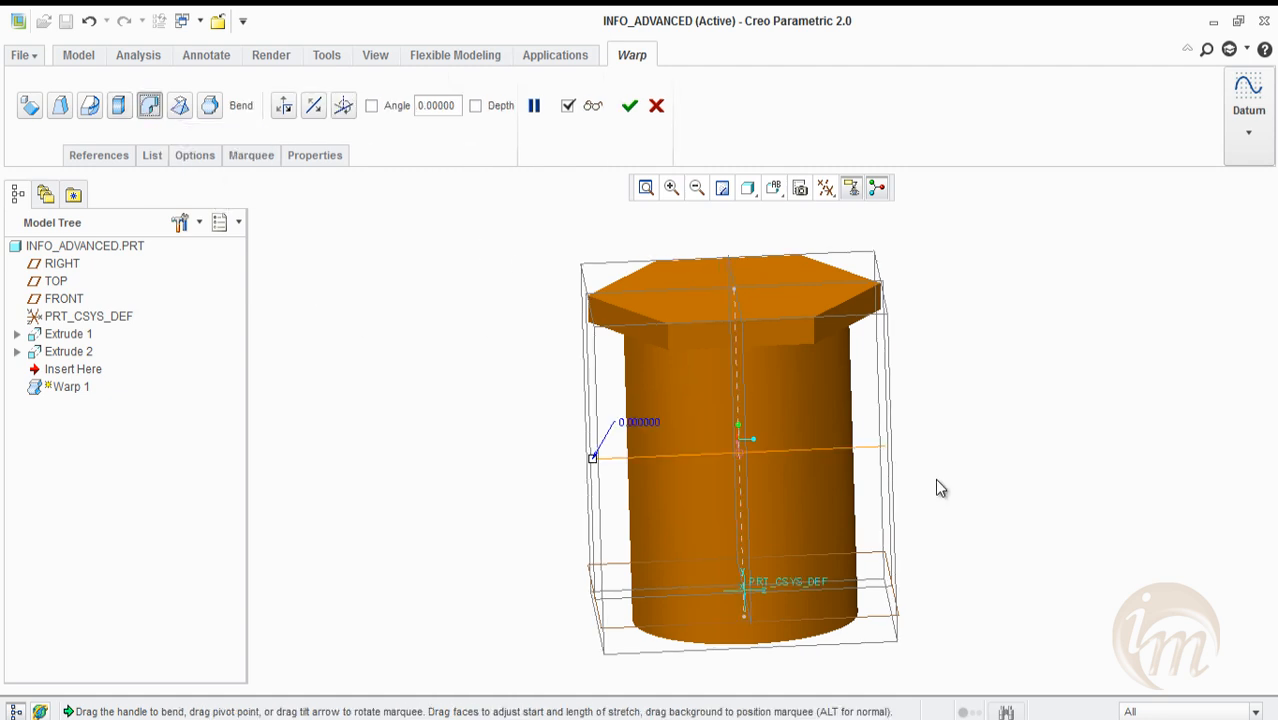
pyautogui.moveTo(927, 465); pyautogui.dragTo(1007, 366, button='middle')
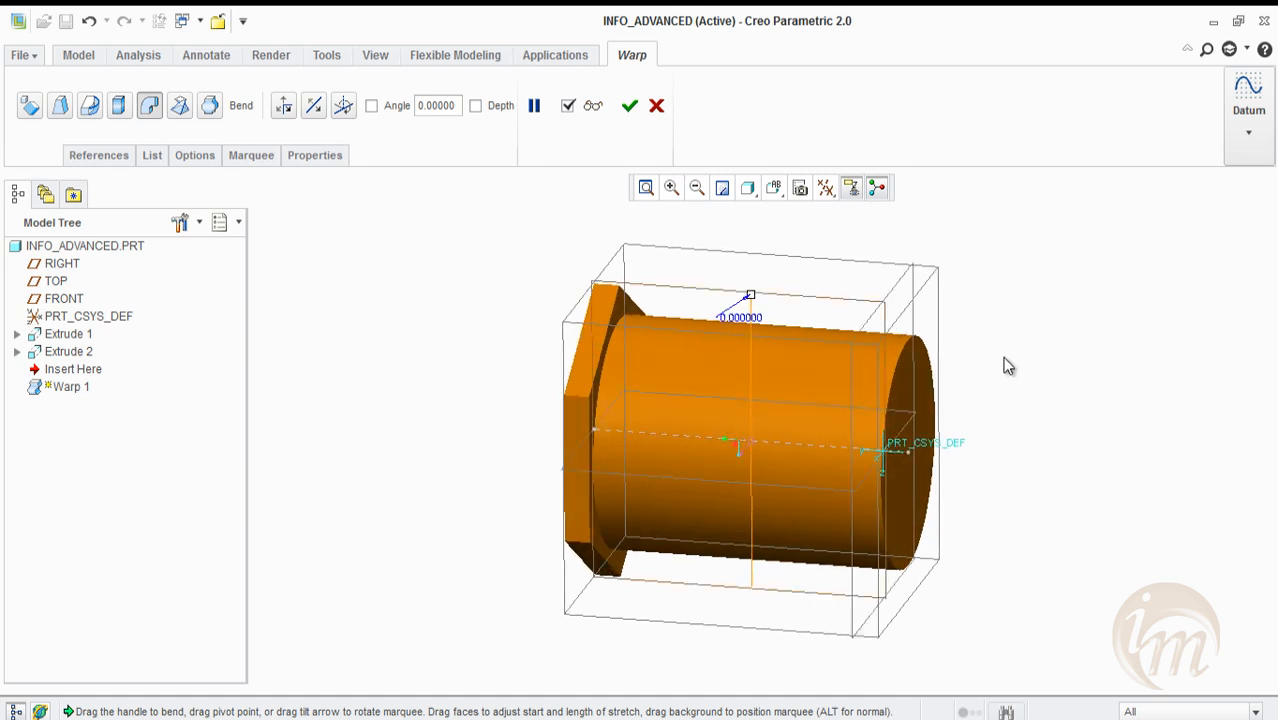
pyautogui.moveTo(752, 300)
pyautogui.mouseDown(button='middle')
pyautogui.moveTo(716, 403)
pyautogui.moveTo(699, 363)
pyautogui.moveTo(763, 313)
pyautogui.mouseUp(button='middle')
pyautogui.moveTo(762, 306); pyautogui.dragTo(758, 303)
pyautogui.click(283, 110)
pyautogui.moveTo(795, 431); pyautogui.dragTo(826, 427, button='middle')
pyautogui.moveTo(701, 385)
pyautogui.mouseDown()
pyautogui.moveTo(770, 382)
pyautogui.moveTo(699, 399)
pyautogui.moveTo(691, 387)
pyautogui.mouseUp()
pyautogui.moveTo(730, 321); pyautogui.dragTo(728, 394, button='middle')
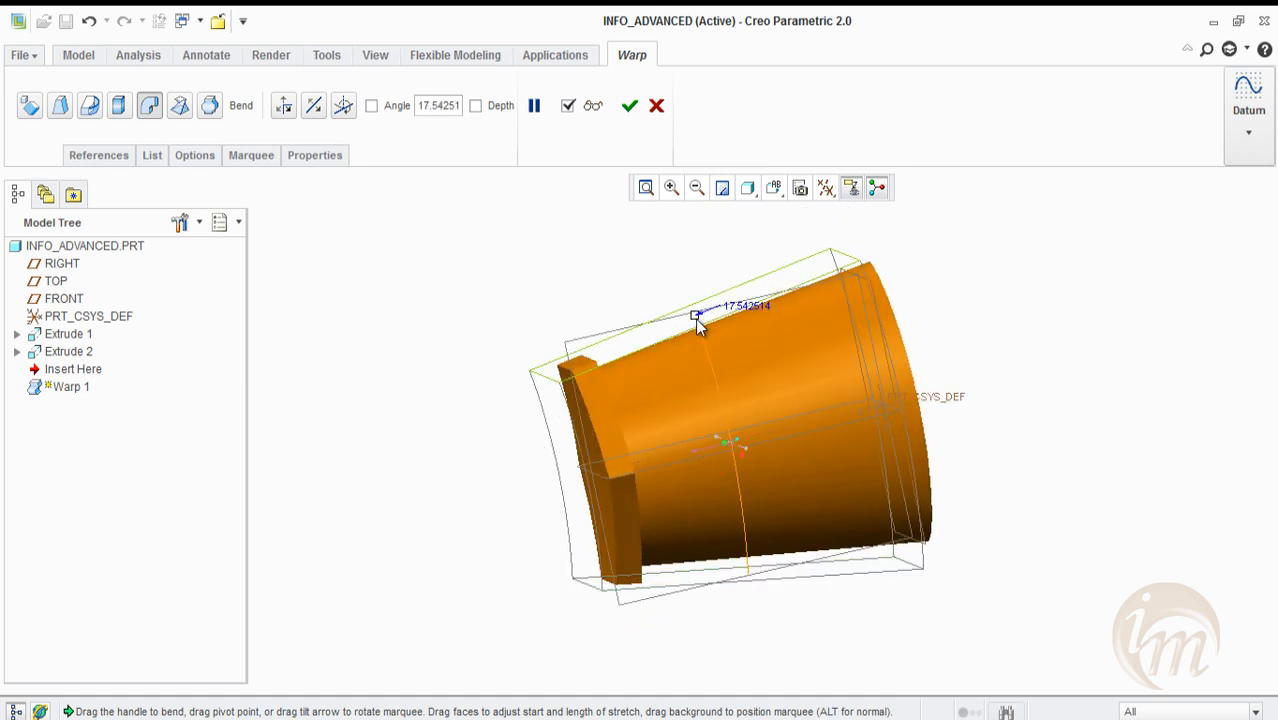
pyautogui.moveTo(696, 318)
pyautogui.mouseDown()
pyautogui.moveTo(666, 305)
pyautogui.moveTo(694, 319)
pyautogui.moveTo(702, 334)
pyautogui.moveTo(683, 322)
pyautogui.moveTo(705, 348)
pyautogui.moveTo(699, 316)
pyautogui.mouseUp()
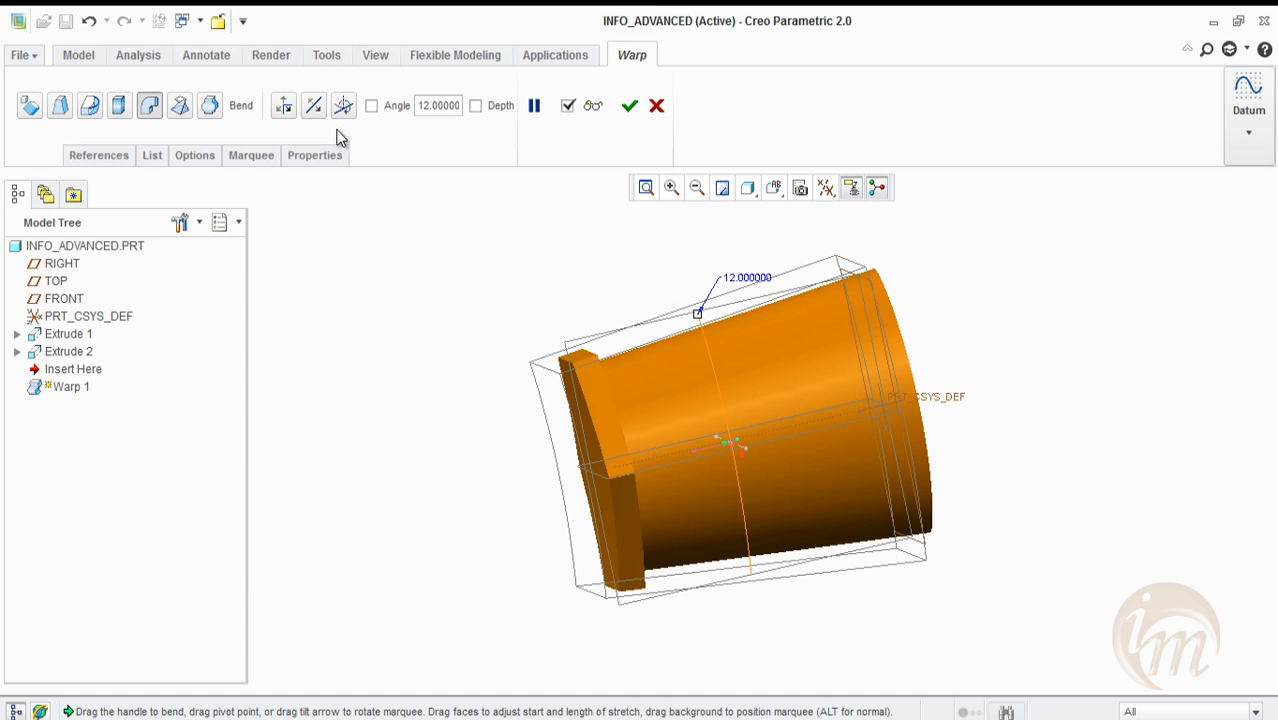
# Switch the bend axis to the bolt's length and bend the shank to about -41, then to about 39
pyautogui.click(284, 105)
pyautogui.moveTo(902, 387); pyautogui.dragTo(762, 447)
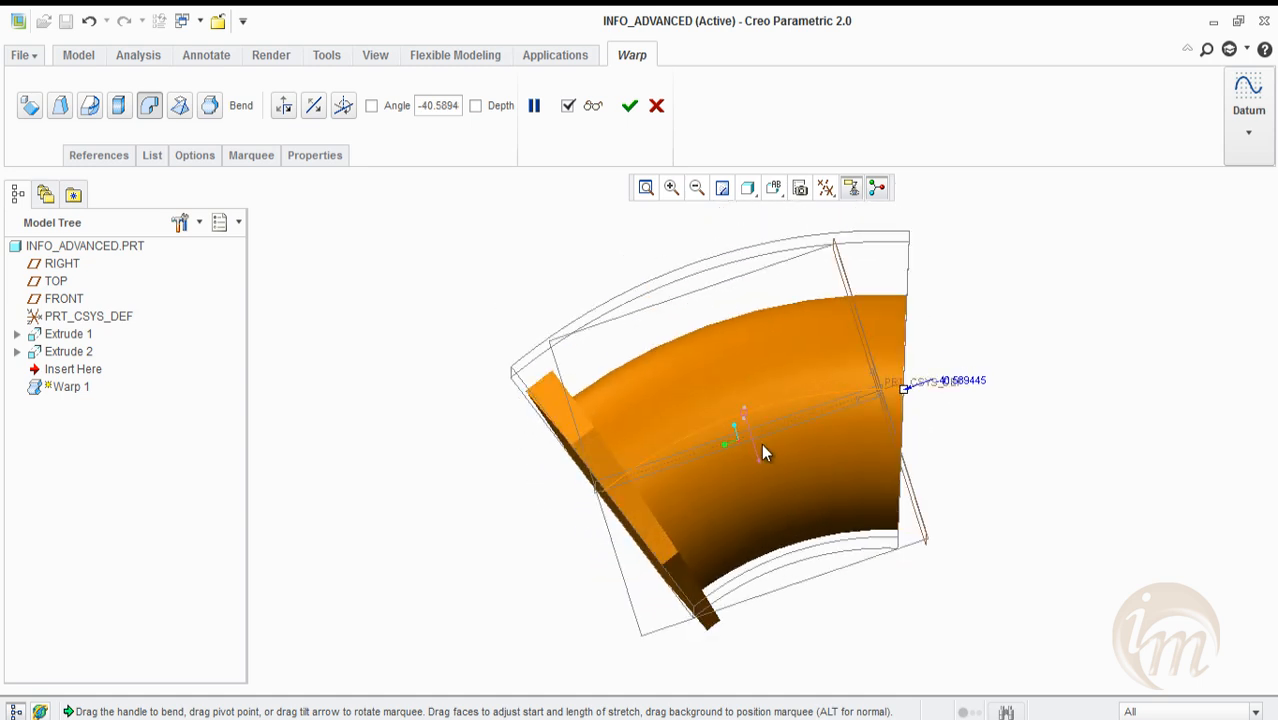
pyautogui.moveTo(905, 410); pyautogui.dragTo(887, 333)
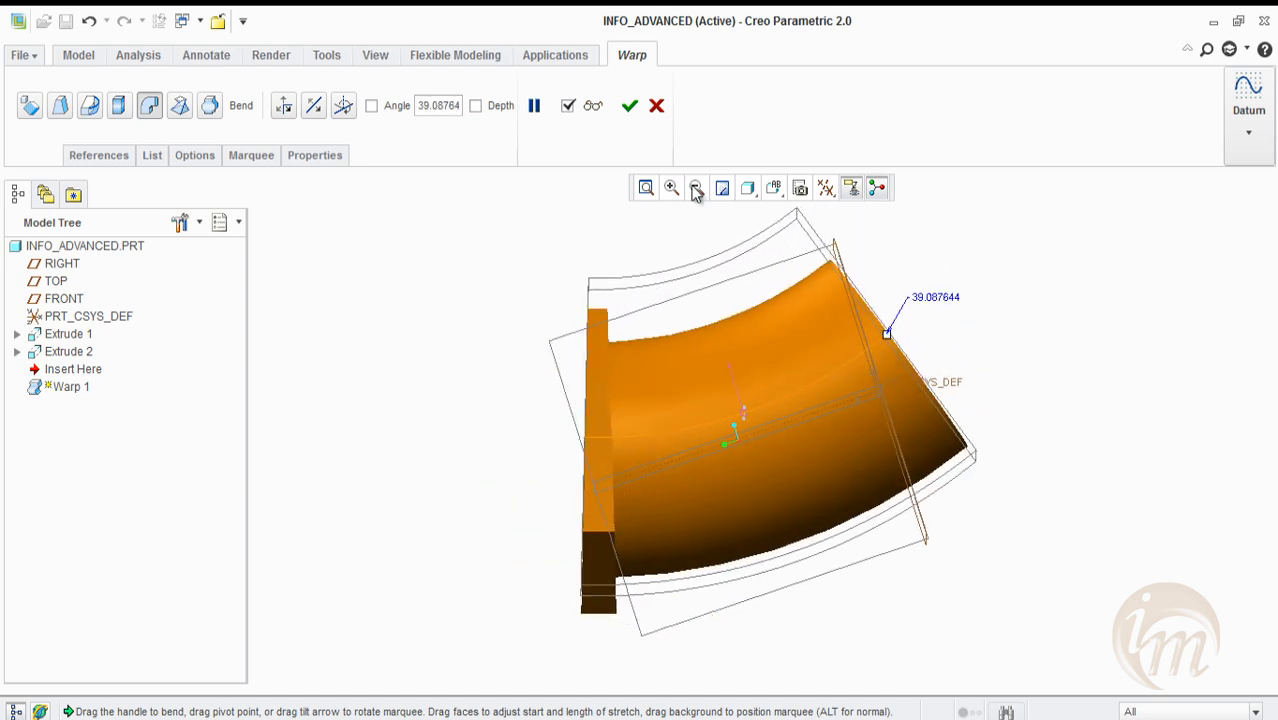
# Tilt the bend, reverse its direction, switch its axis across the shank and bend the solid by about -8.3
pyautogui.click(343, 106)
pyautogui.moveTo(886, 393); pyautogui.dragTo(888, 480)
pyautogui.click(313, 105)
pyautogui.click(313, 105)
pyautogui.click(313, 105)
pyautogui.click(284, 105)
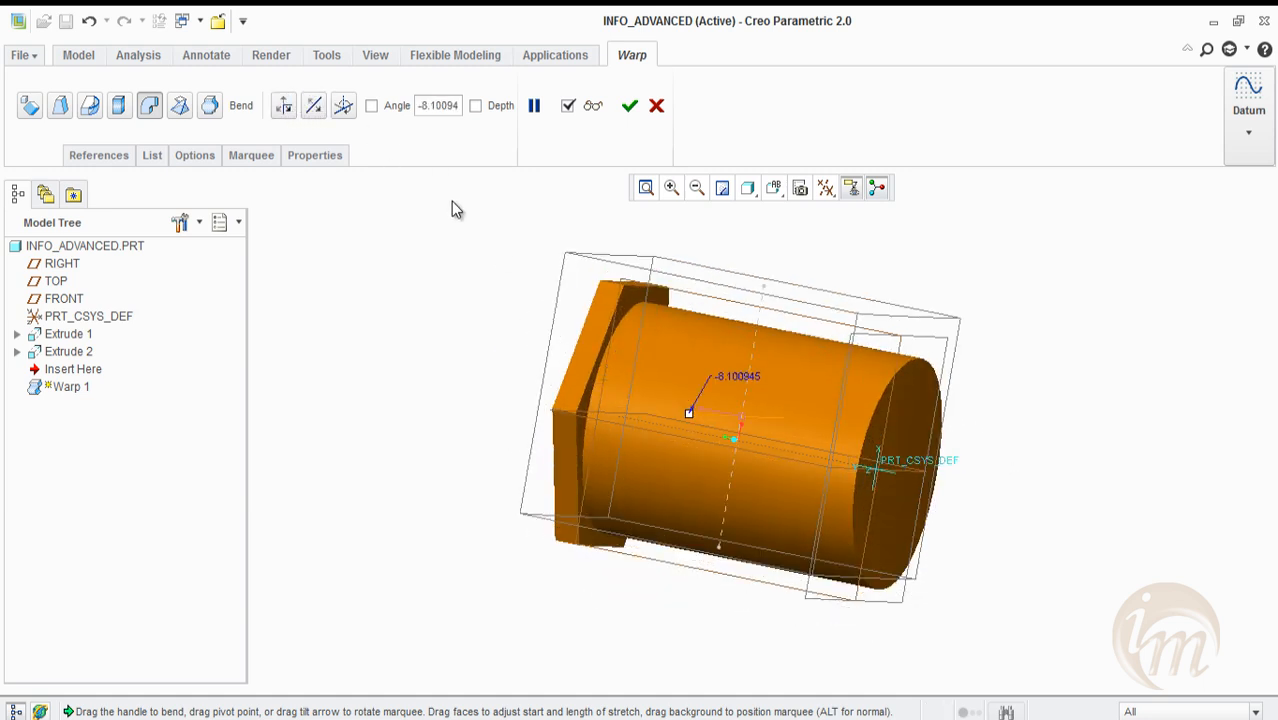
pyautogui.moveTo(750, 412); pyautogui.dragTo(668, 459, button='middle')
pyautogui.moveTo(620, 452); pyautogui.dragTo(572, 490)
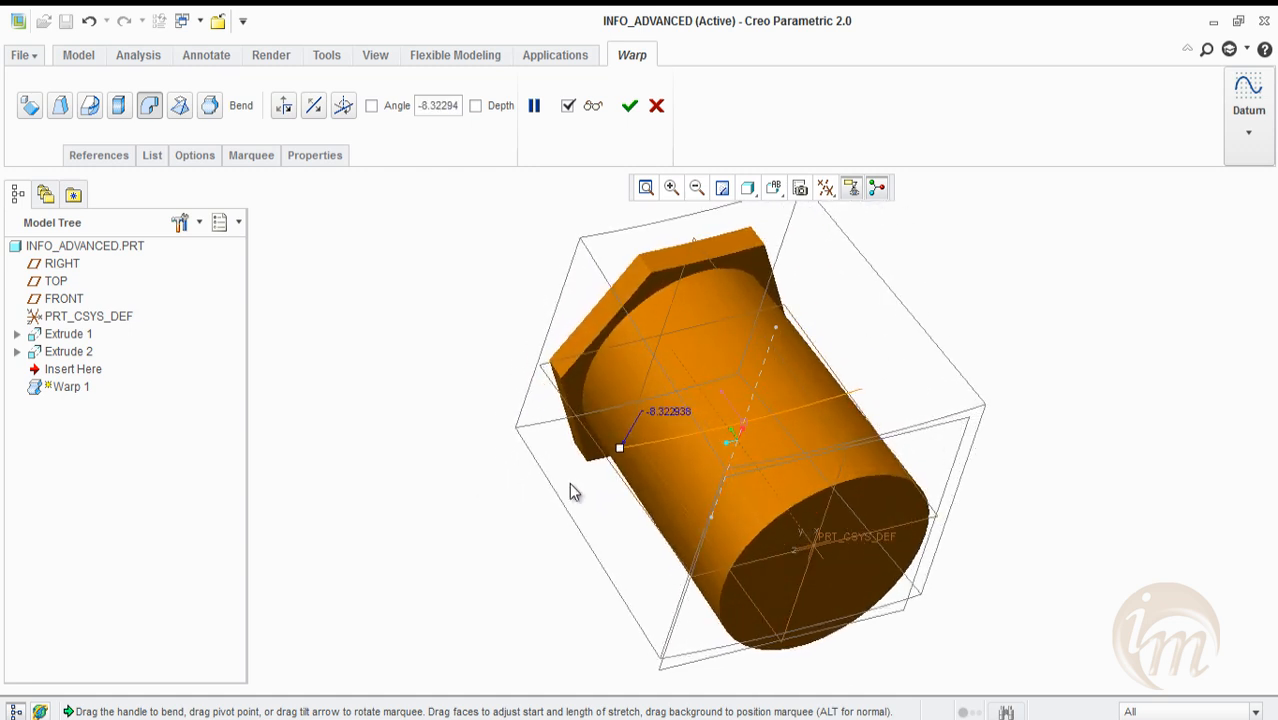
# Add a Twist deformation about the bolt's lengthwise axis with an angle of 5
pyautogui.click(180, 107)
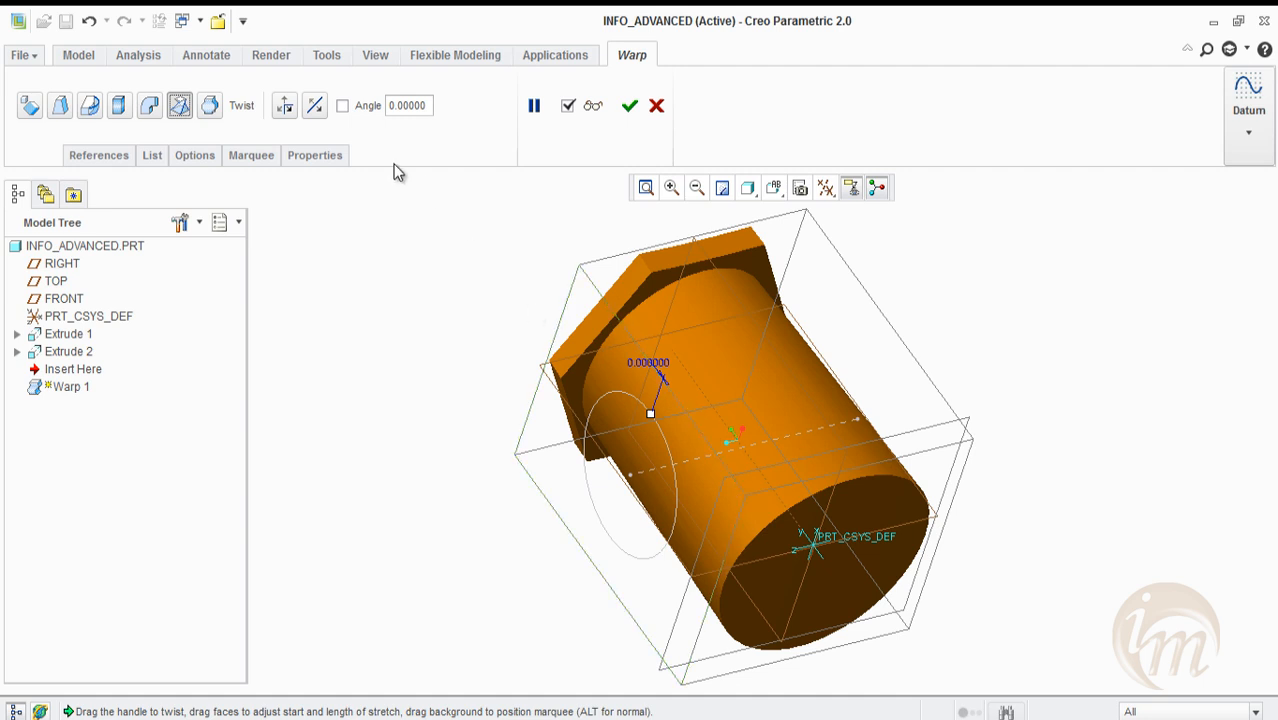
pyautogui.click(284, 106)
pyautogui.click(284, 106)
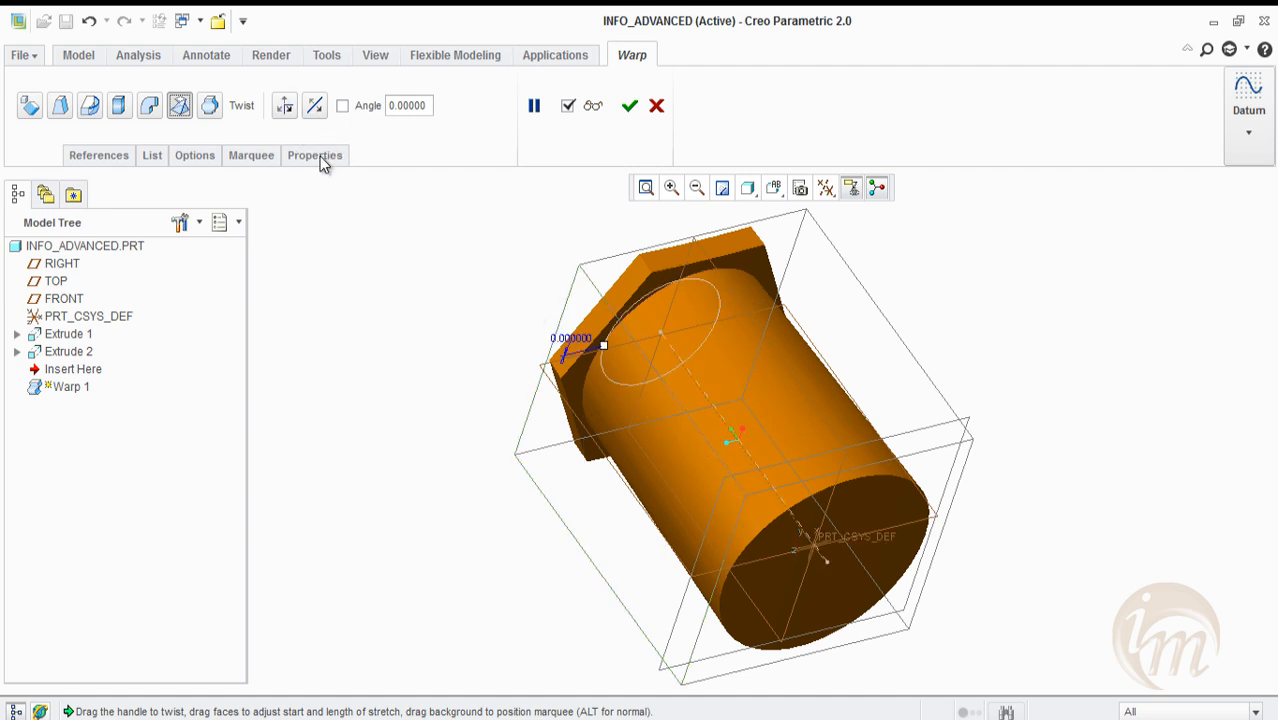
pyautogui.moveTo(670, 418); pyautogui.dragTo(815, 410, button='middle')
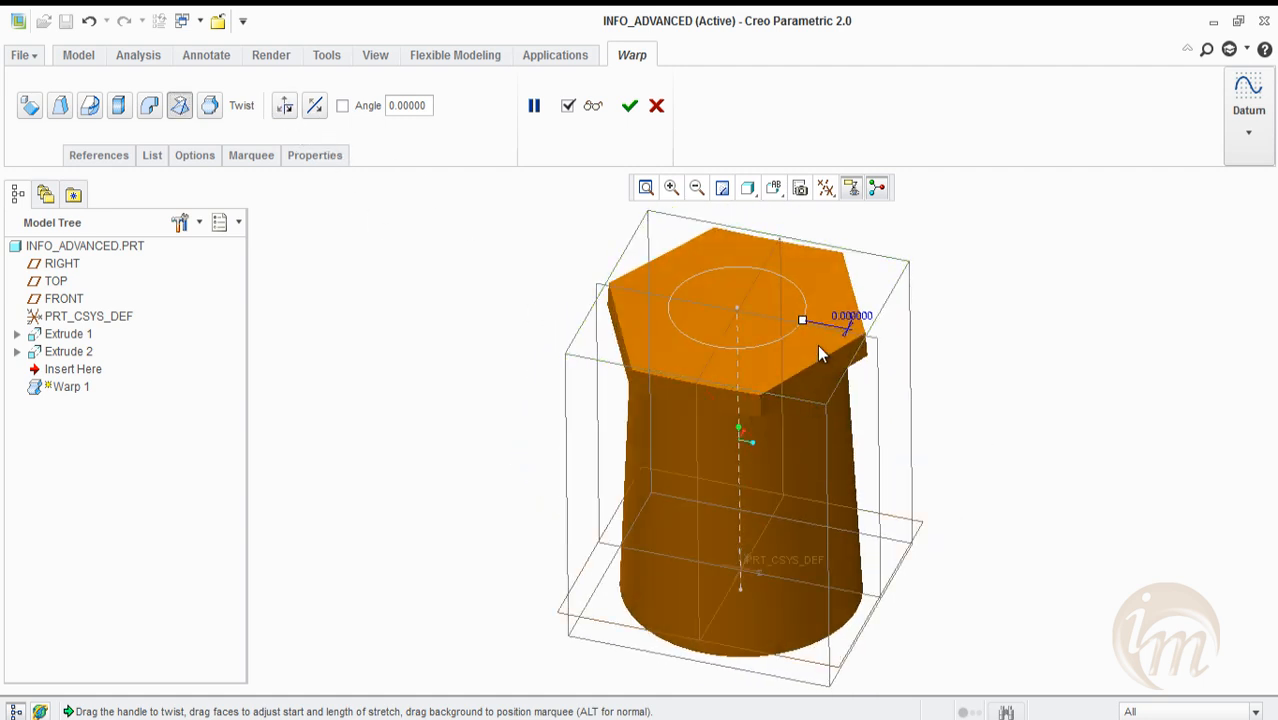
pyautogui.moveTo(805, 322); pyautogui.dragTo(847, 327)
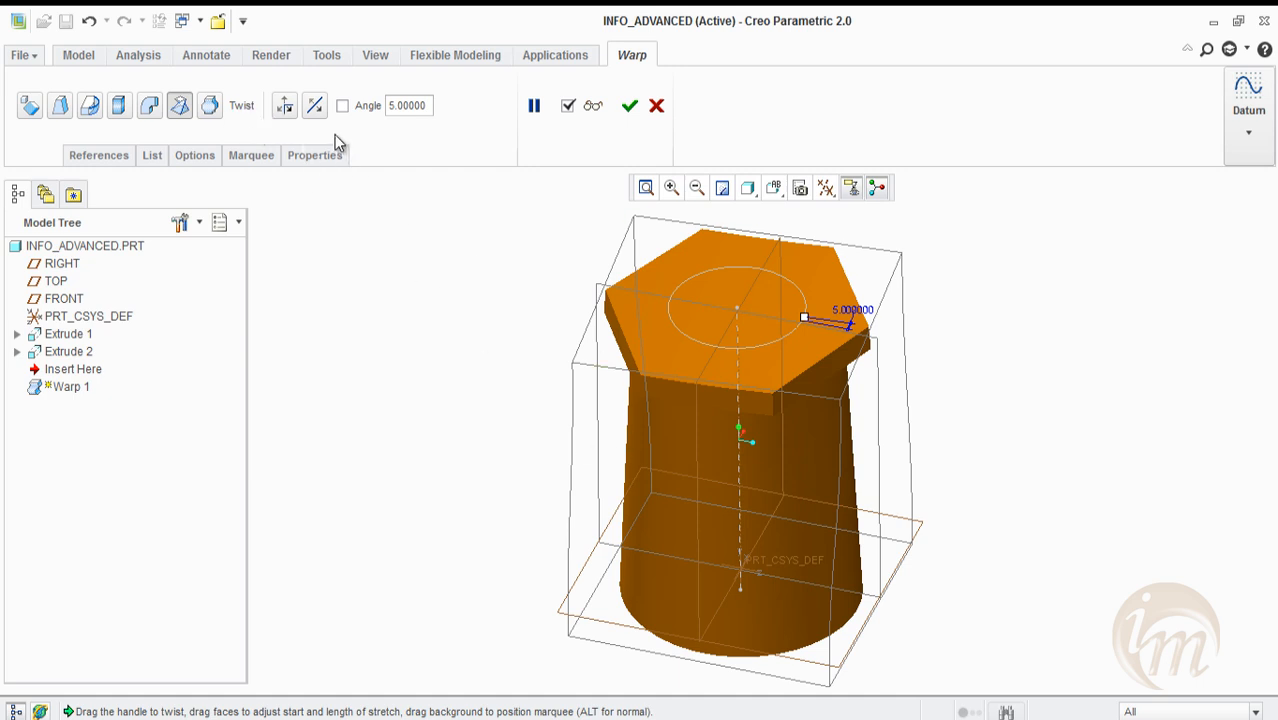
# Cycle the twist through its axes, leaving it on an axis across the shank
pyautogui.click(286, 106)
pyautogui.click(287, 107)
pyautogui.click(287, 107)
pyautogui.click(288, 108)
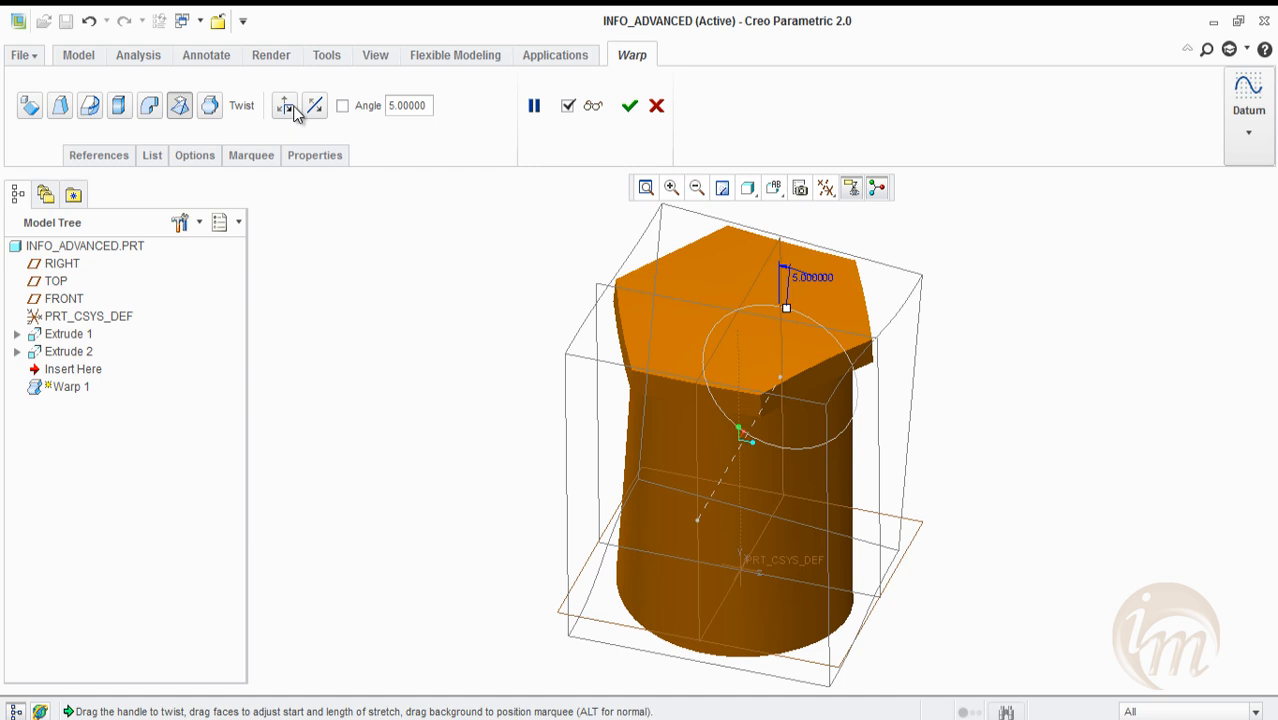
# Add a Sculpt deformation to the bolt and pull the centre control point of its side grid well outward from the shank
pyautogui.click(210, 106)
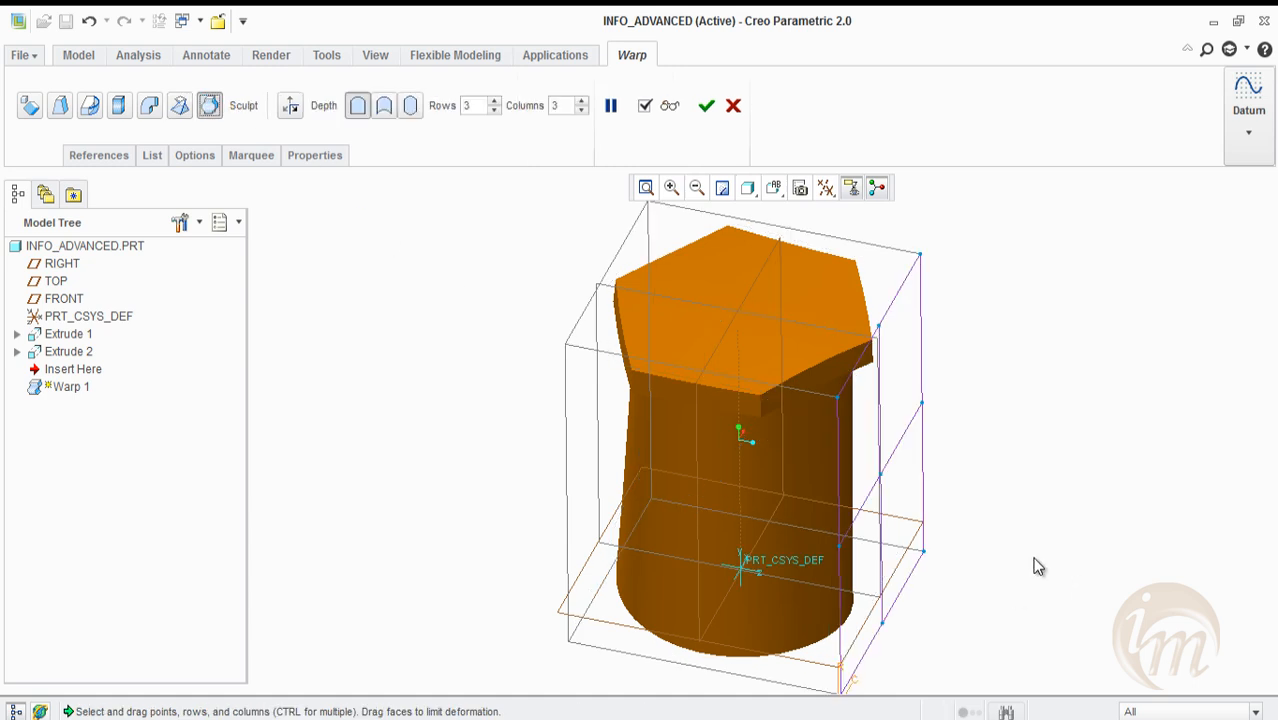
pyautogui.moveTo(1021, 559); pyautogui.dragTo(999, 531, button='middle')
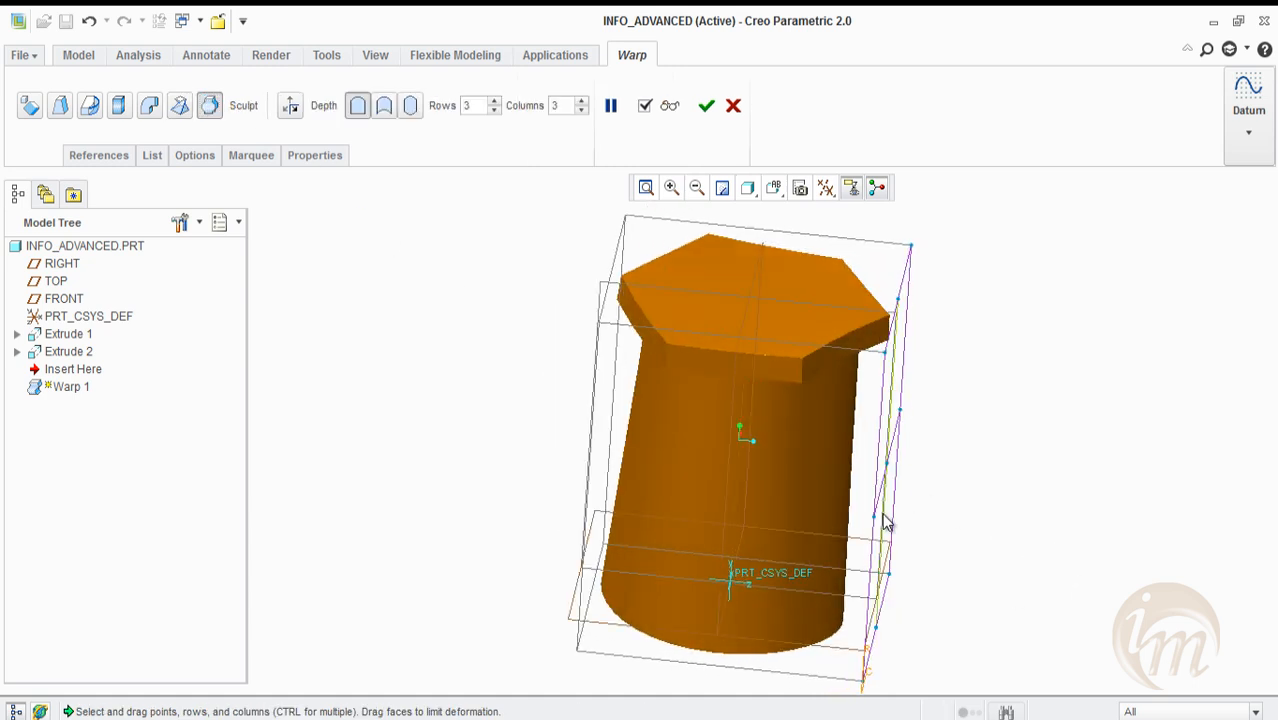
pyautogui.moveTo(883, 515); pyautogui.dragTo(881, 507, button='middle')
pyautogui.moveTo(884, 470)
pyautogui.mouseDown()
pyautogui.moveTo(1270, 500)
pyautogui.moveTo(1141, 519)
pyautogui.moveTo(1080, 491)
pyautogui.mouseUp()
pyautogui.moveTo(839, 346); pyautogui.dragTo(792, 428)
pyautogui.moveTo(870, 479); pyautogui.dragTo(685, 487, button='middle')
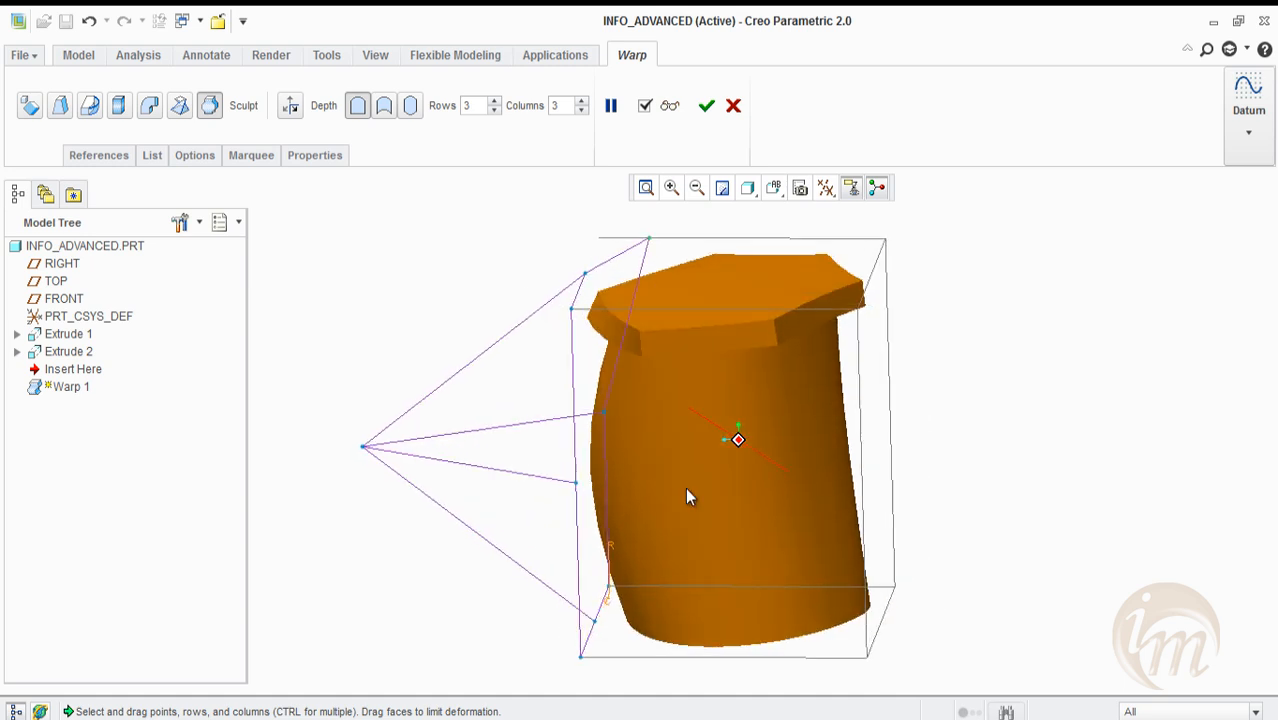
pyautogui.moveTo(575, 320); pyautogui.dragTo(630, 359)
# Try the three sculpt depth settings in turn, ending on symmetric, and pull an edge control point of the grid outward
pyautogui.click(383, 107)
pyautogui.moveTo(736, 372); pyautogui.dragTo(905, 485, button='middle')
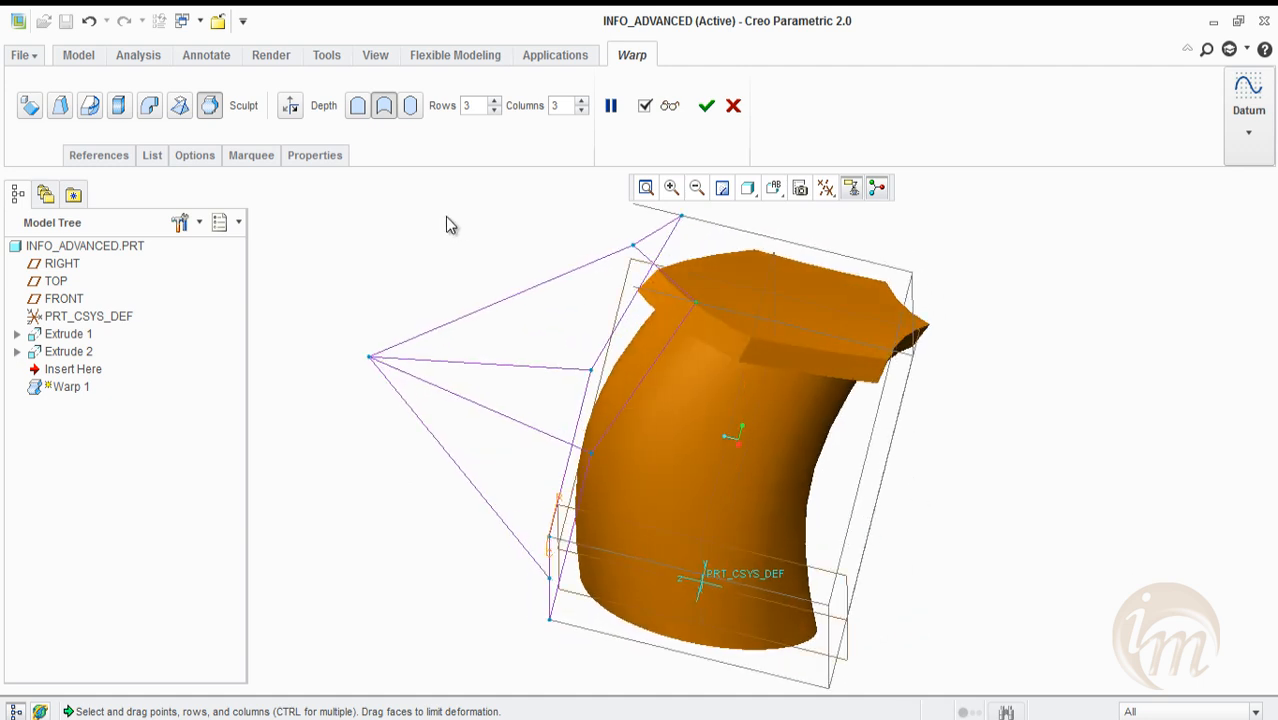
pyautogui.click(357, 107)
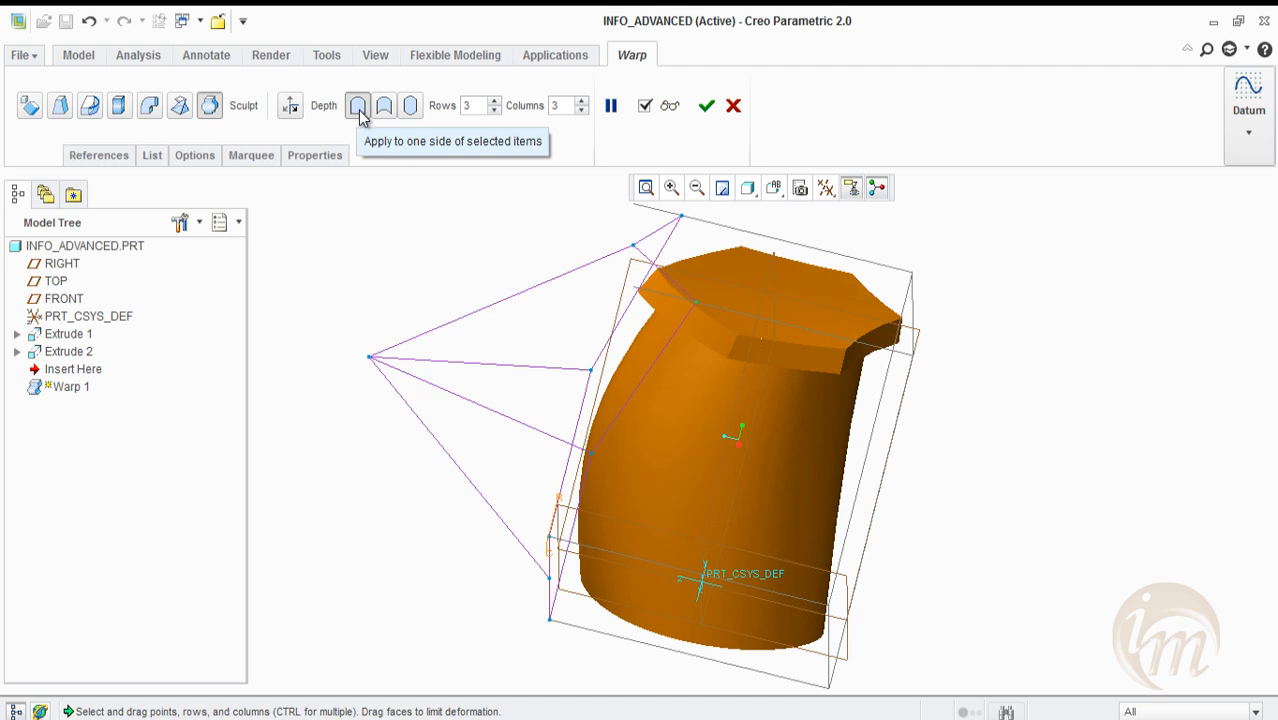
pyautogui.click(396, 105)
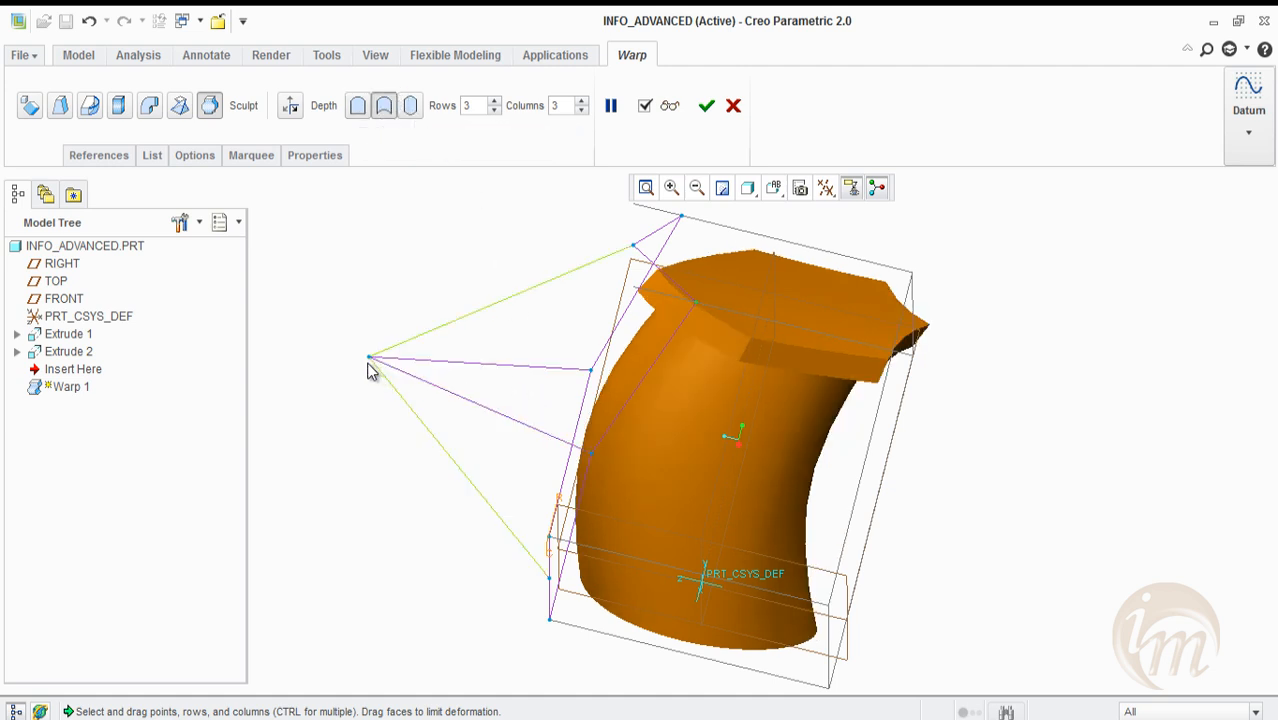
pyautogui.moveTo(590, 378); pyautogui.dragTo(571, 422)
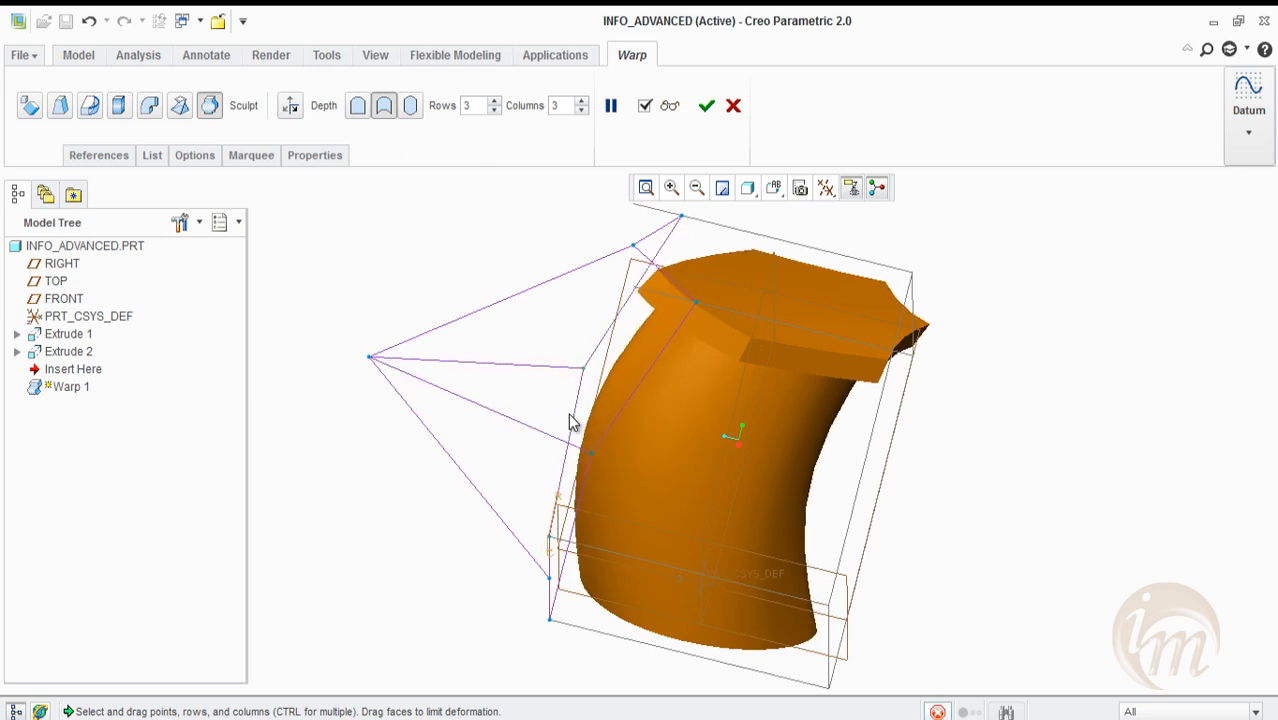
pyautogui.click(411, 105)
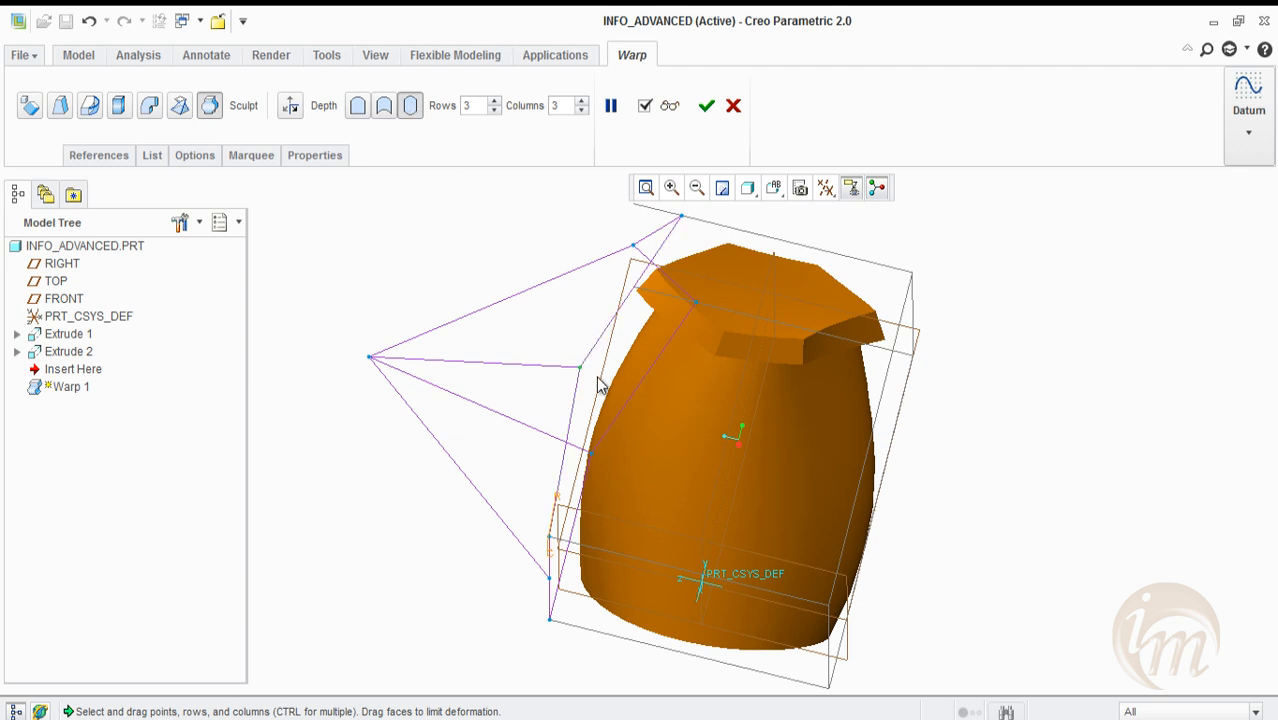
pyautogui.moveTo(580, 372); pyautogui.dragTo(532, 356)
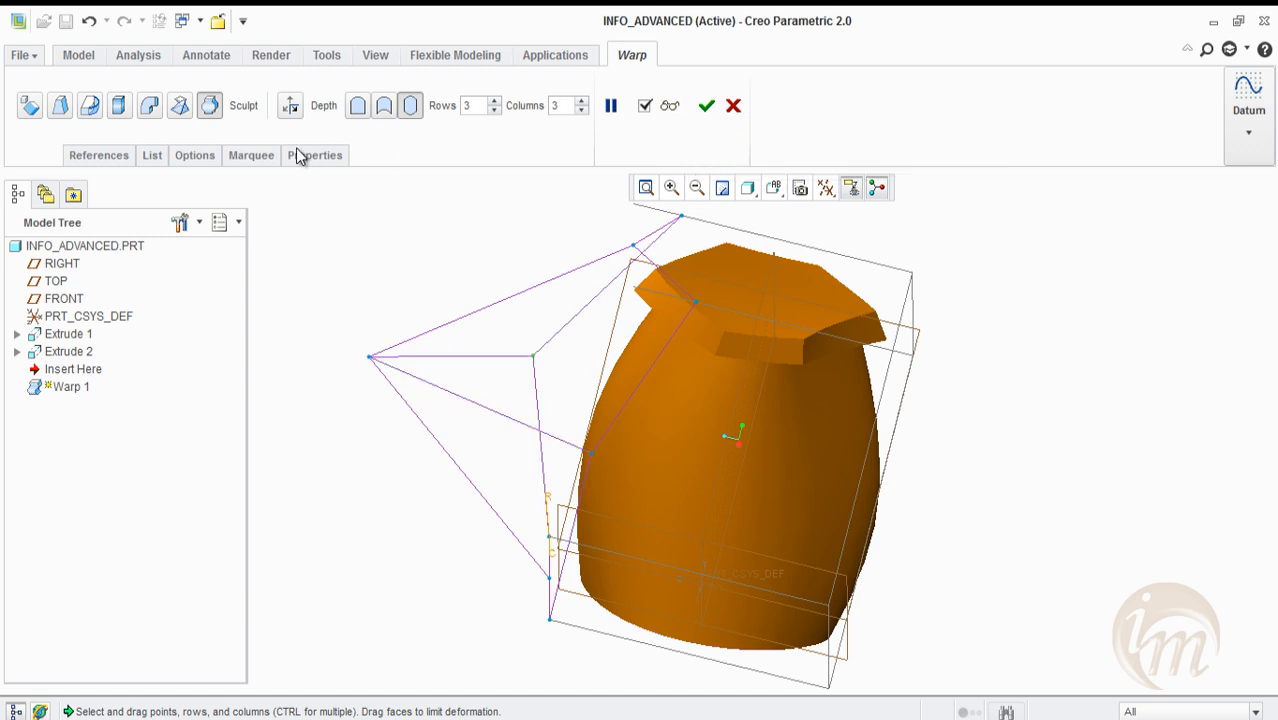
# Cycle the sculpt grid through the sides of the solid back to the bulged one, and look through the sculpt symmetry options
pyautogui.click(292, 108)
pyautogui.moveTo(677, 438); pyautogui.dragTo(768, 440, button='middle')
pyautogui.click(297, 115)
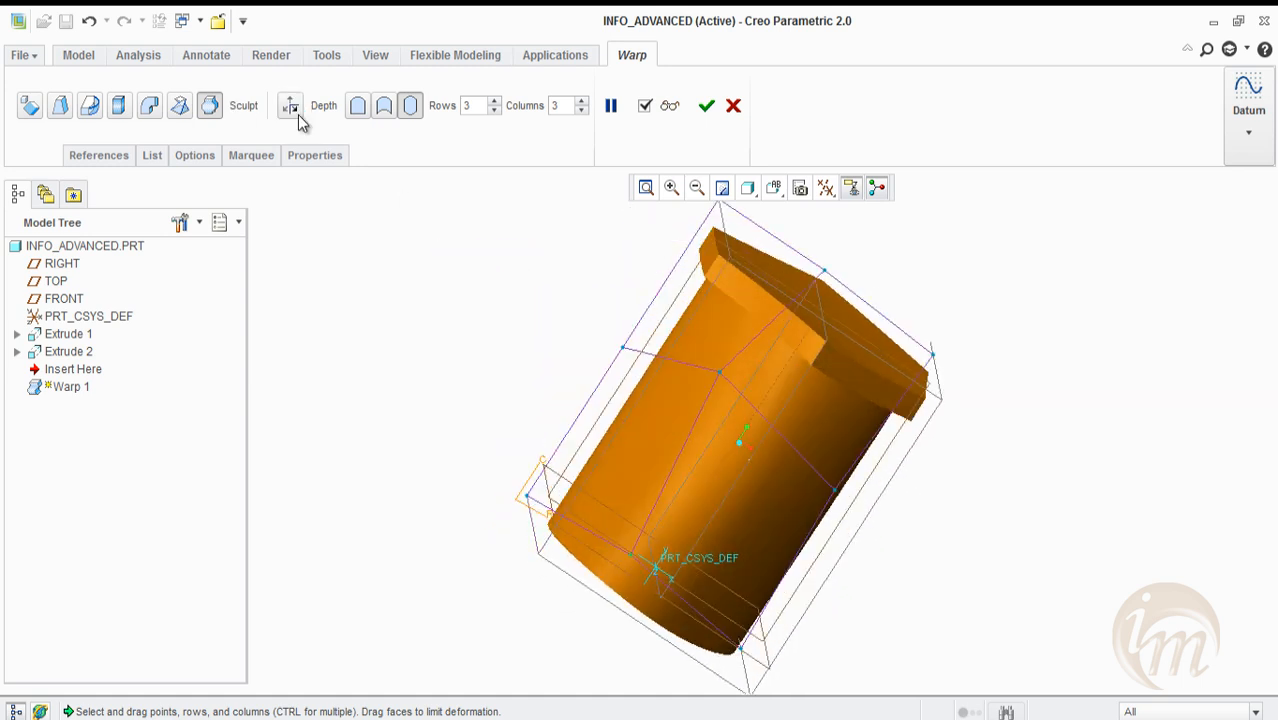
pyautogui.click(299, 116)
pyautogui.click(299, 116)
pyautogui.click(299, 116)
pyautogui.click(299, 116)
pyautogui.click(299, 116)
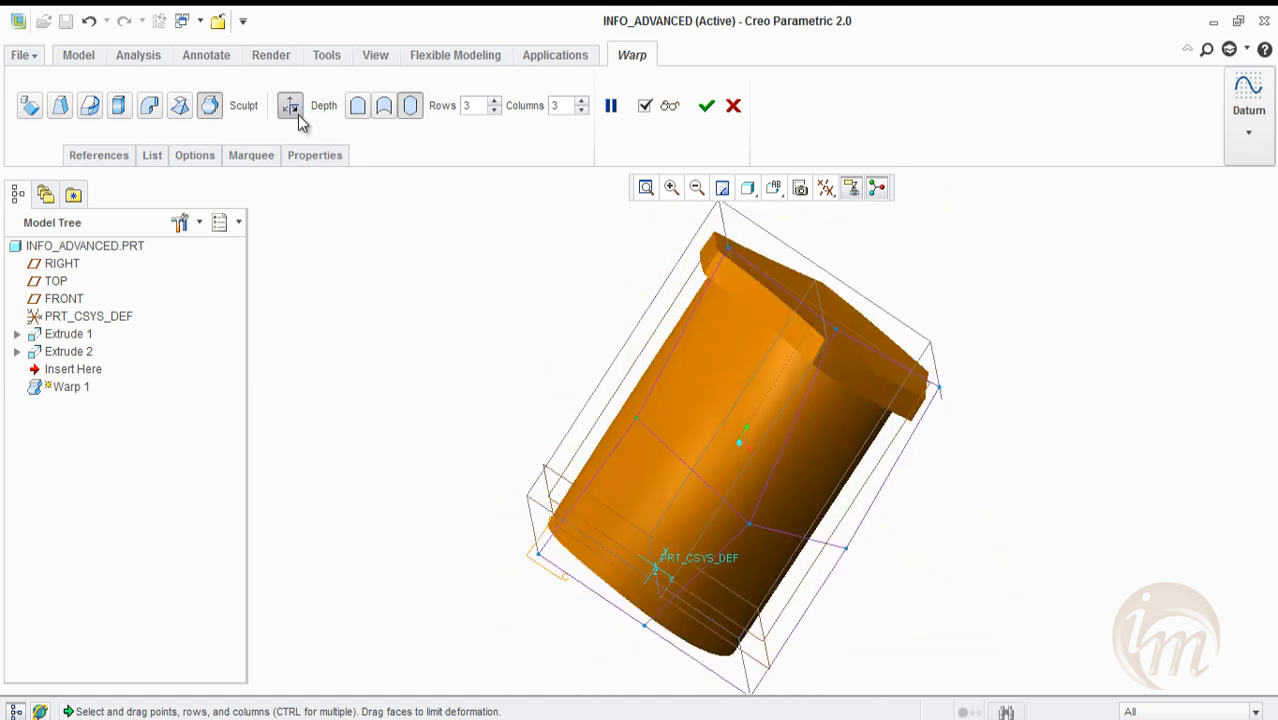
pyautogui.click(299, 116)
pyautogui.click(194, 157)
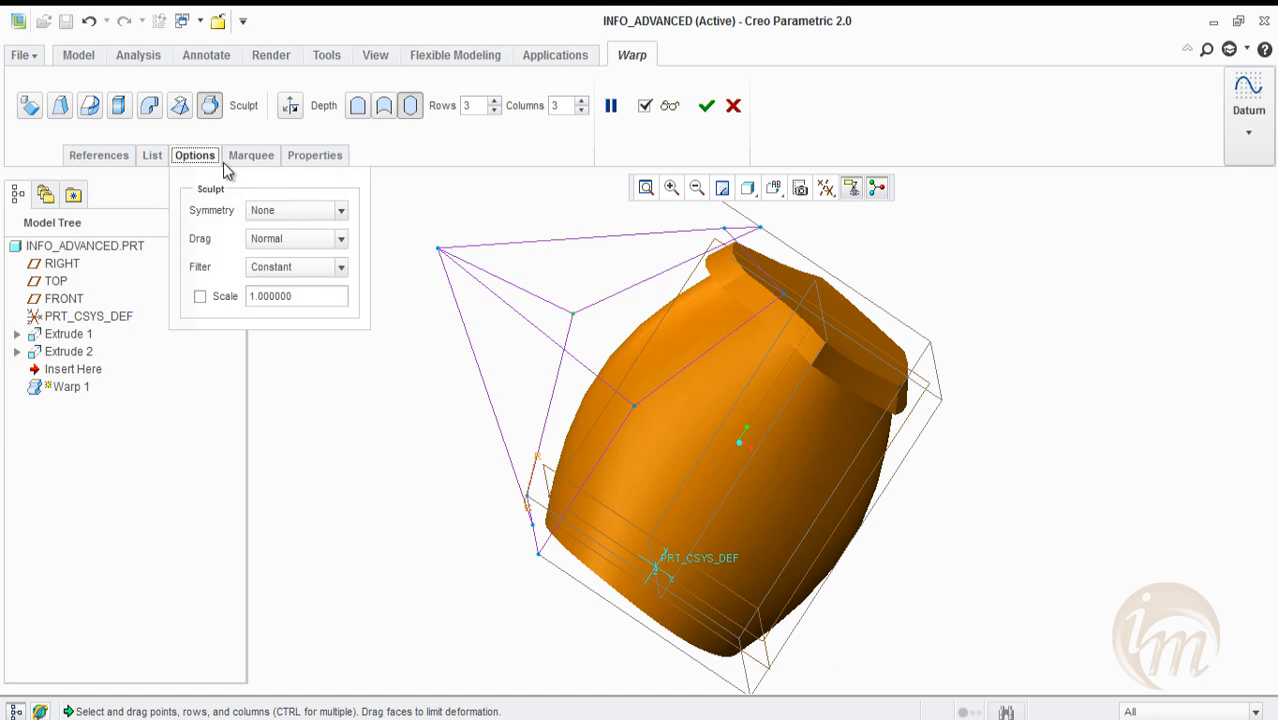
pyautogui.click(282, 204)
pyautogui.click(282, 204)
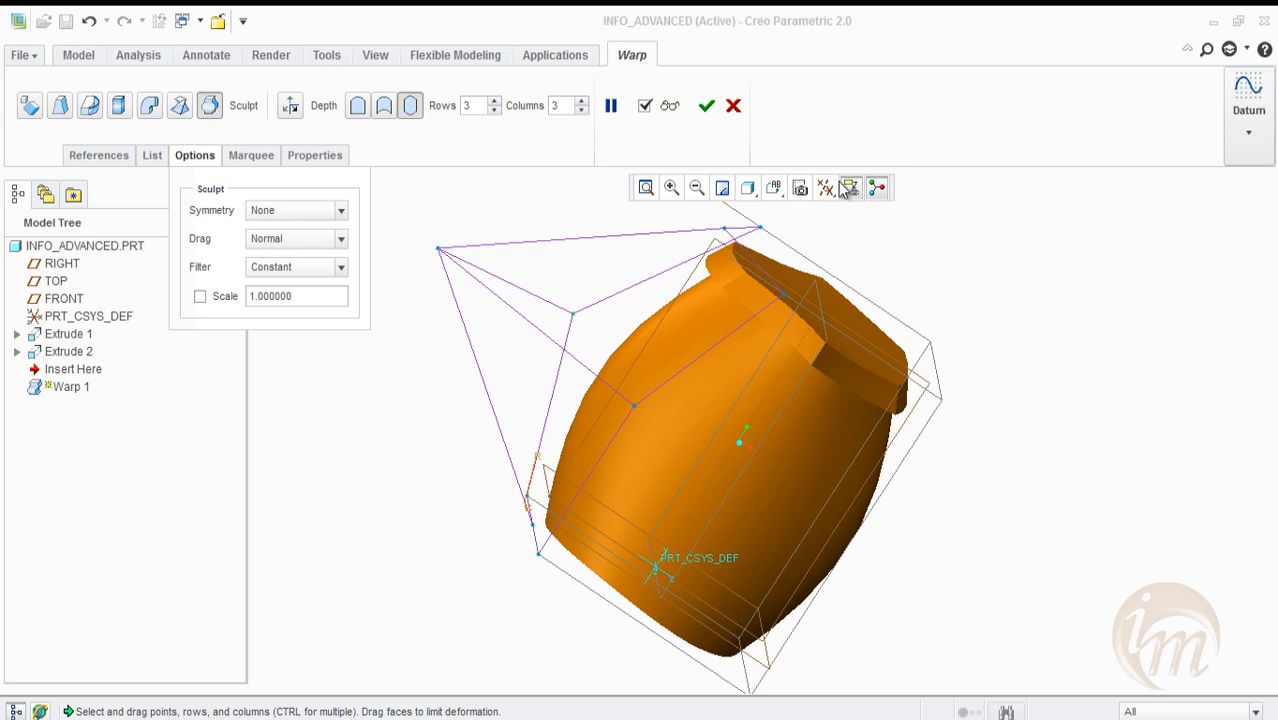
# Complete the Warp feature and delete it from the model
pyautogui.click(706, 105)
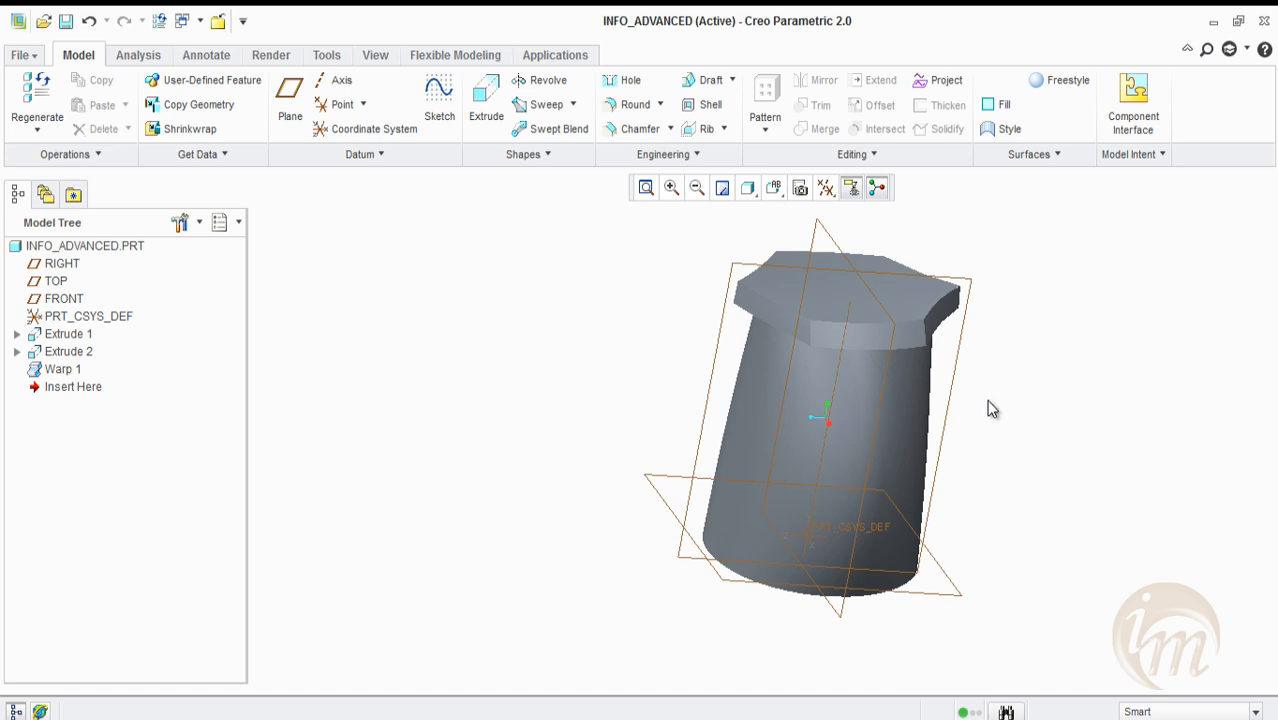
pyautogui.click(857, 157)
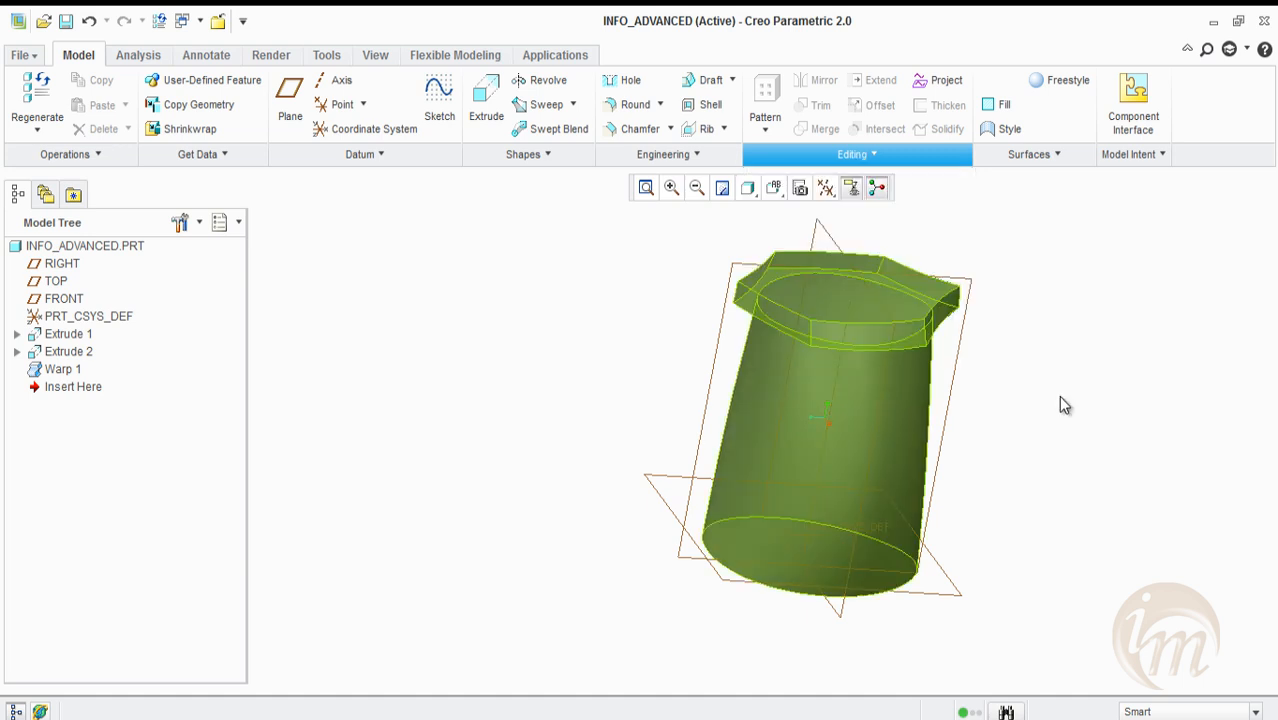
pyautogui.rightClick(60, 372)
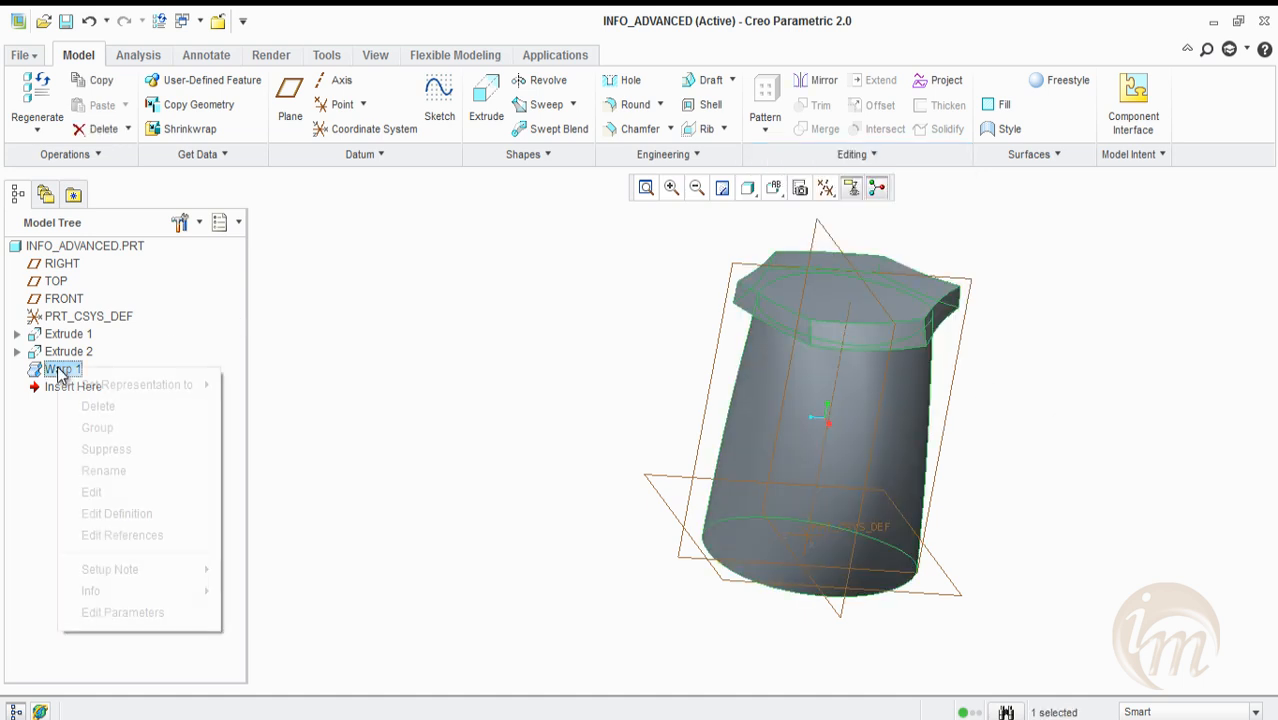
pyautogui.click(107, 407)
pyautogui.click(578, 400)
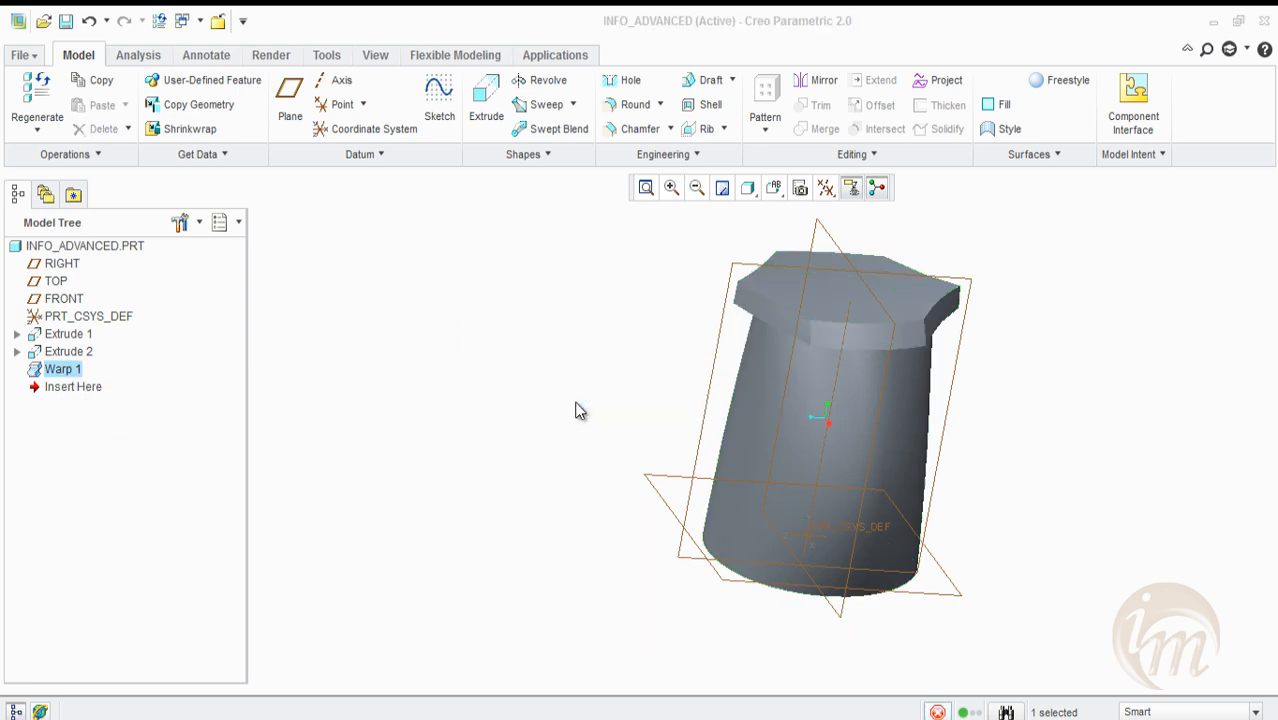
# Start a Solid Free Form feature that deforms a whole picked surface of the bolt
pyautogui.click(913, 152)
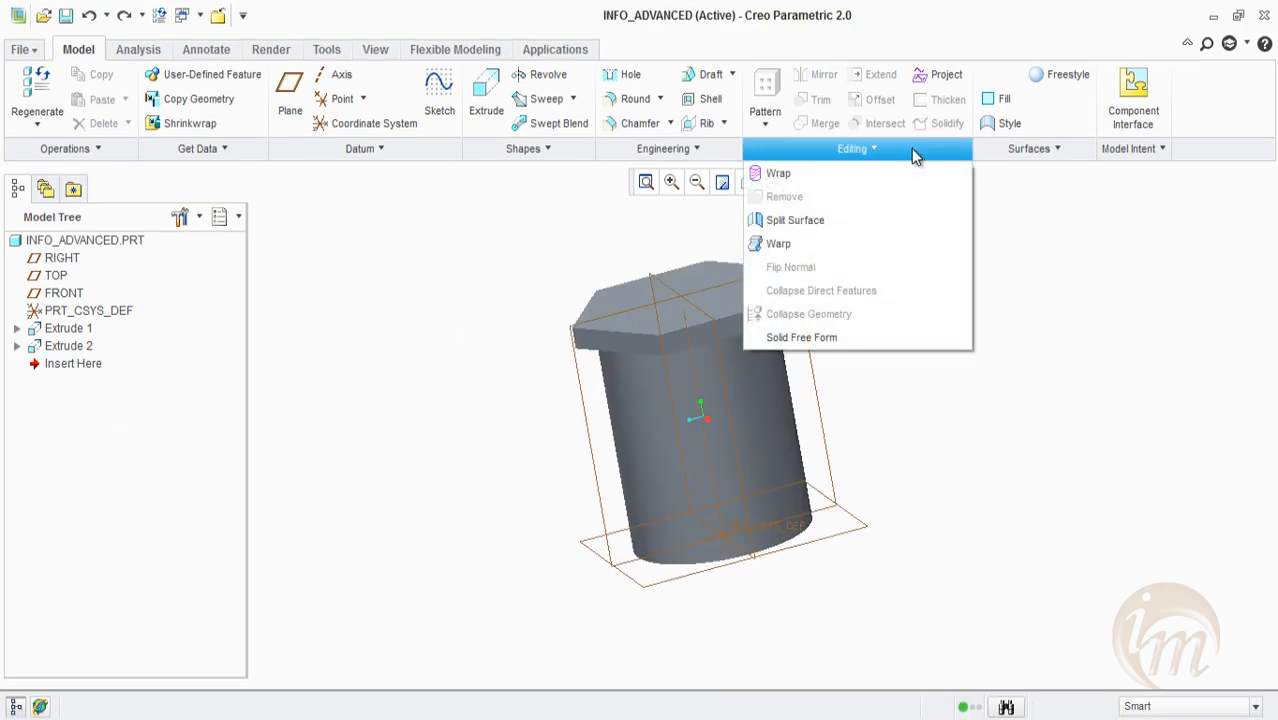
pyautogui.click(873, 338)
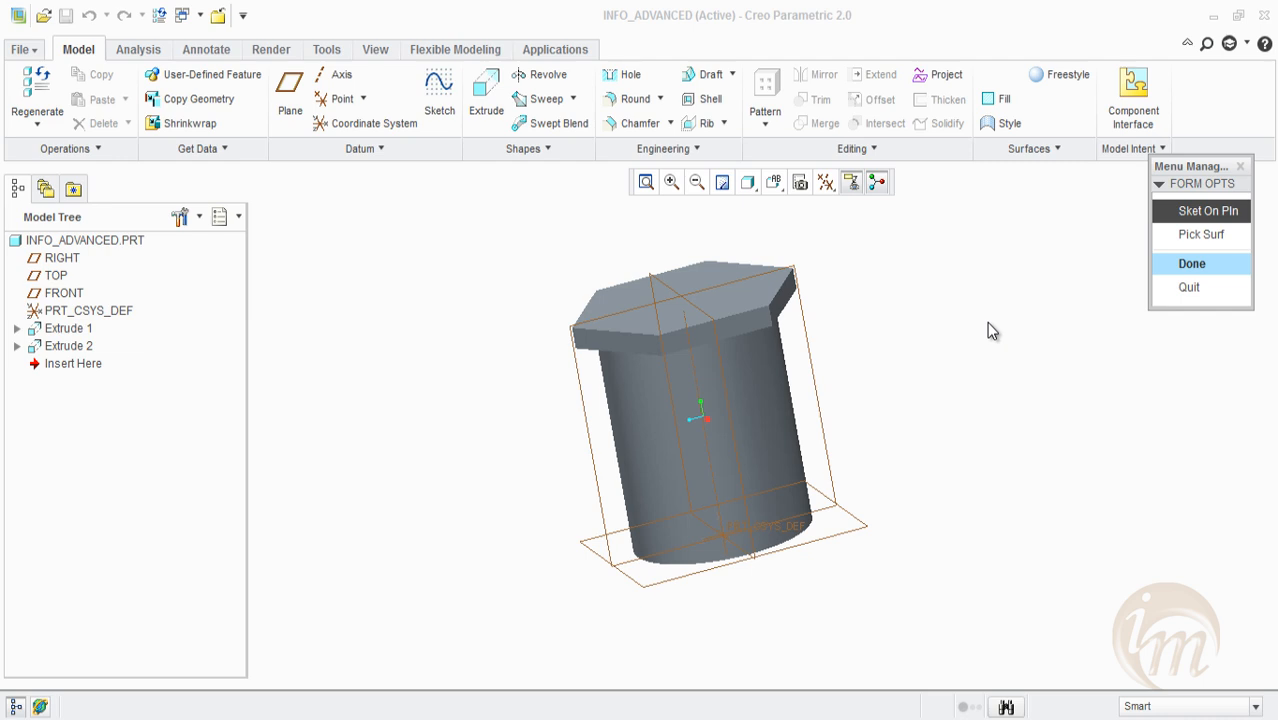
pyautogui.click(1211, 236)
pyautogui.click(748, 295)
pyautogui.moveTo(694, 271); pyautogui.dragTo(727, 291, button='middle')
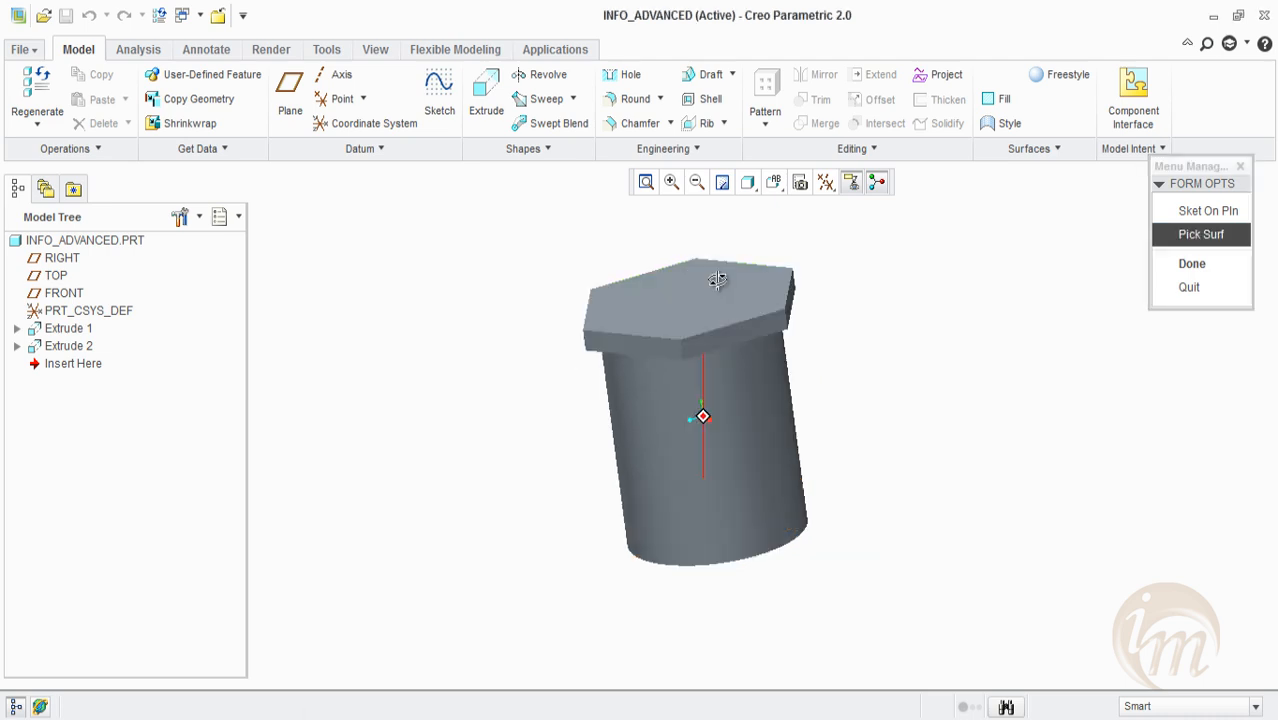
pyautogui.click(726, 291)
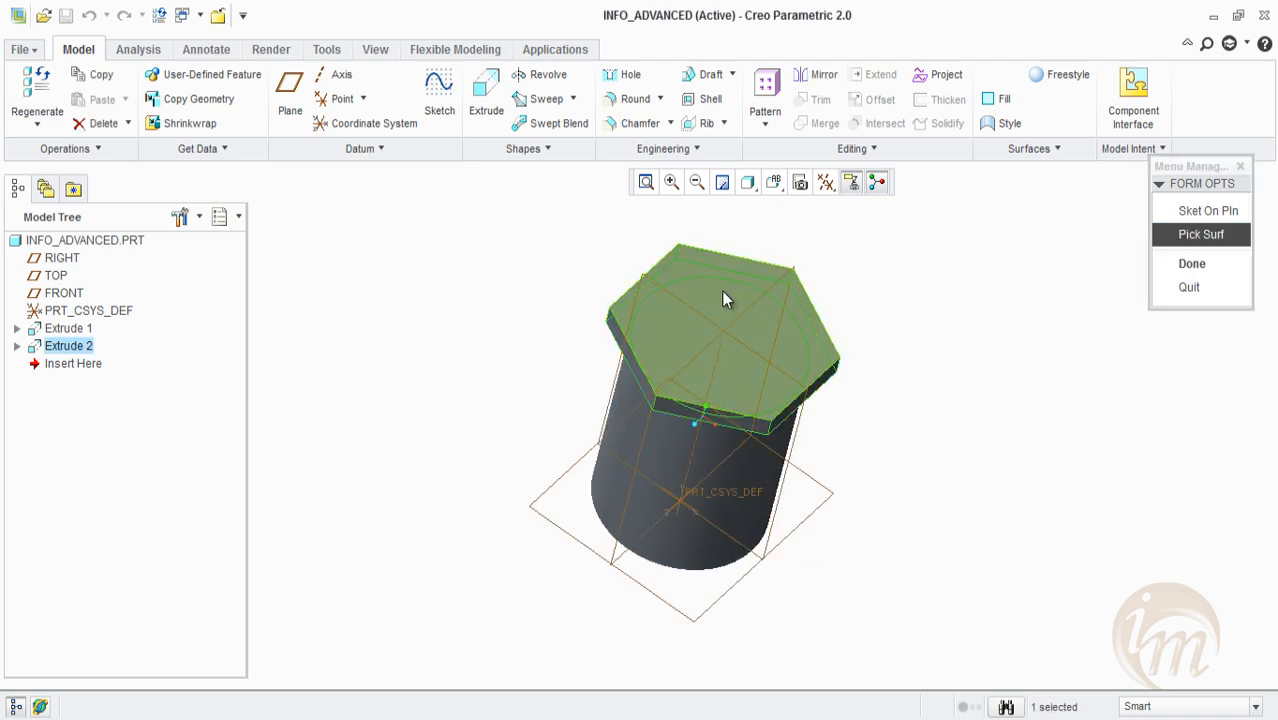
pyautogui.click(1190, 264)
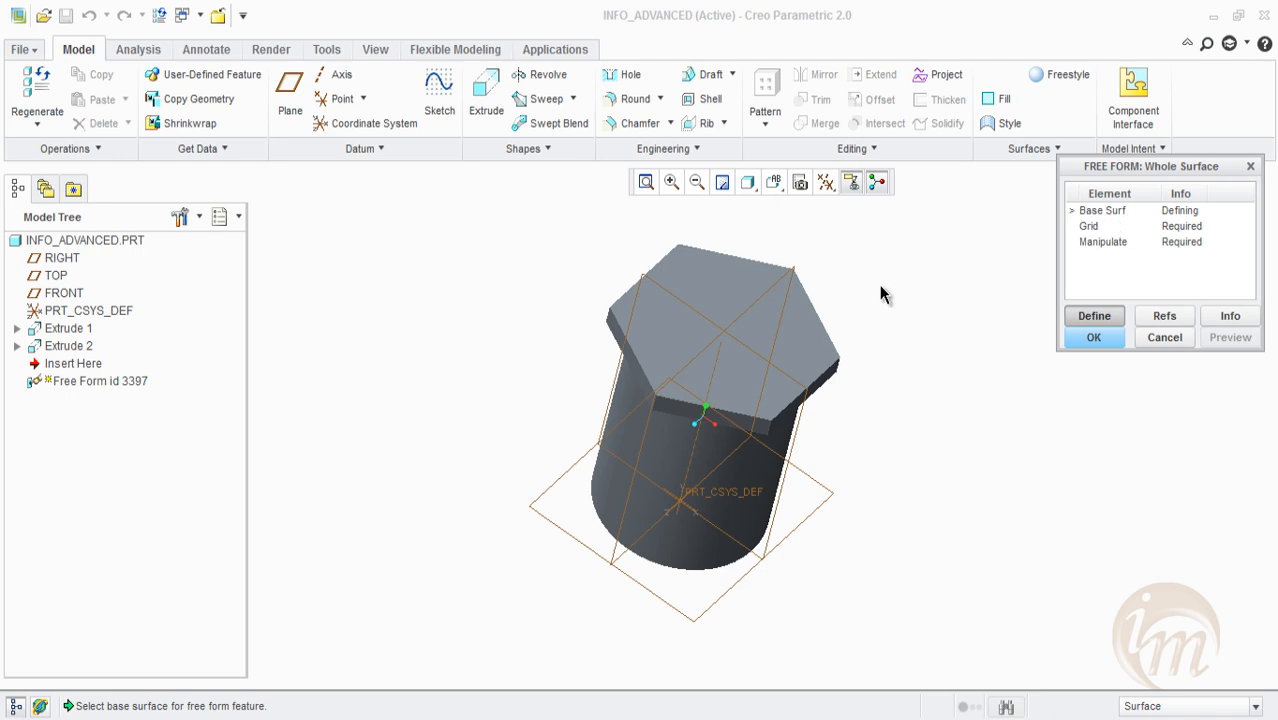
# Use the hex head's top face as base surface and accept the default number of control curves in both directions
pyautogui.click(769, 323)
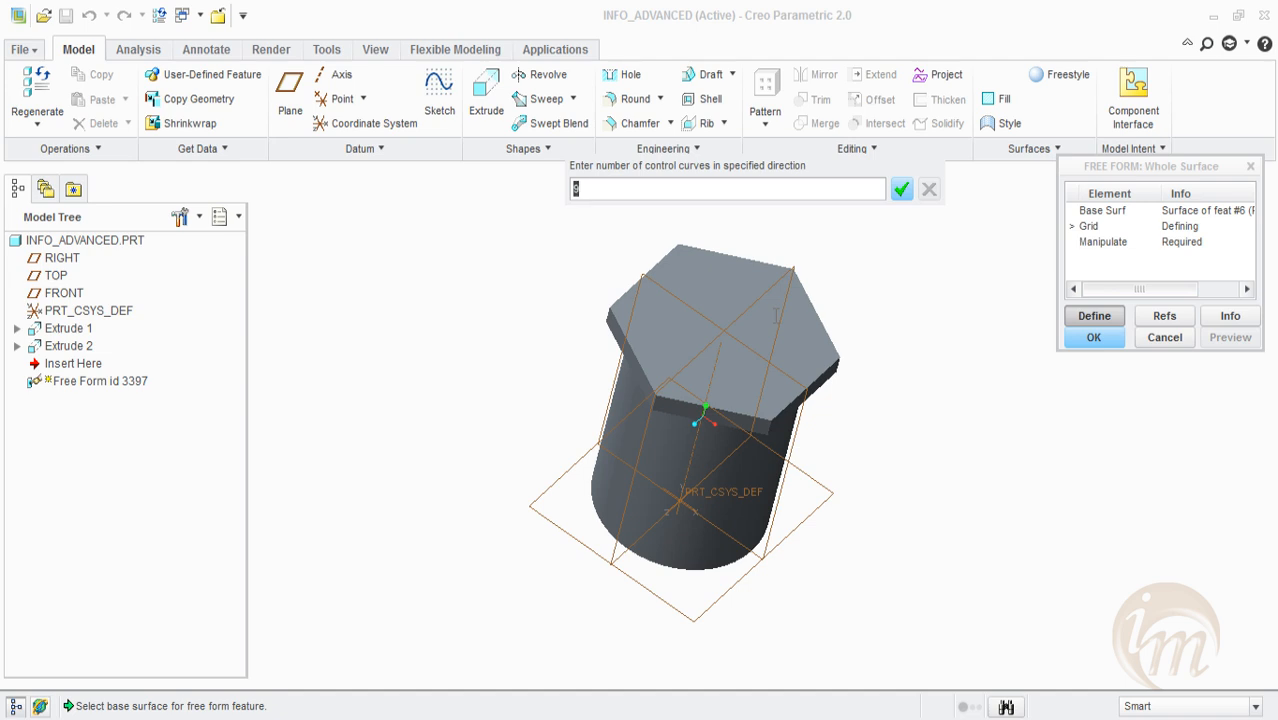
pyautogui.press('Return')
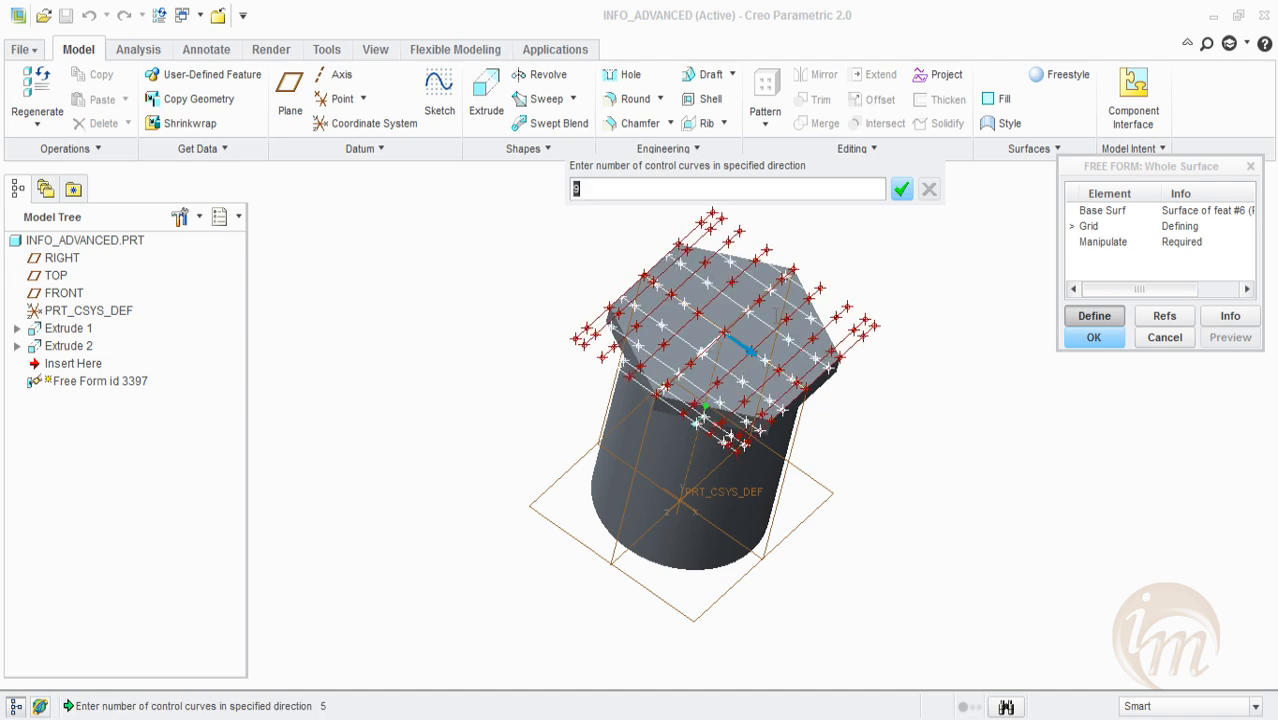
pyautogui.press('Return')
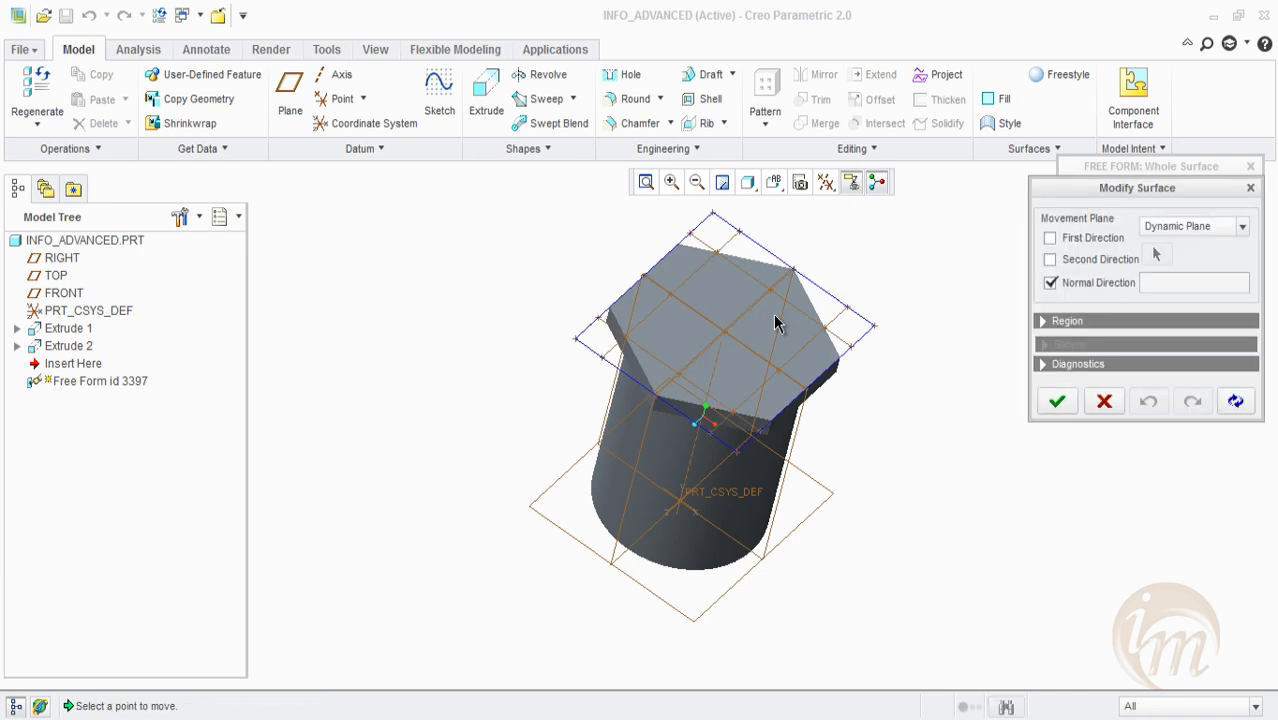
# Pull inner control points of the head's top face outward along the normal direction and accept the surface modification
pyautogui.moveTo(807, 514); pyautogui.dragTo(731, 350, button='middle')
pyautogui.moveTo(685, 342); pyautogui.dragTo(700, 228)
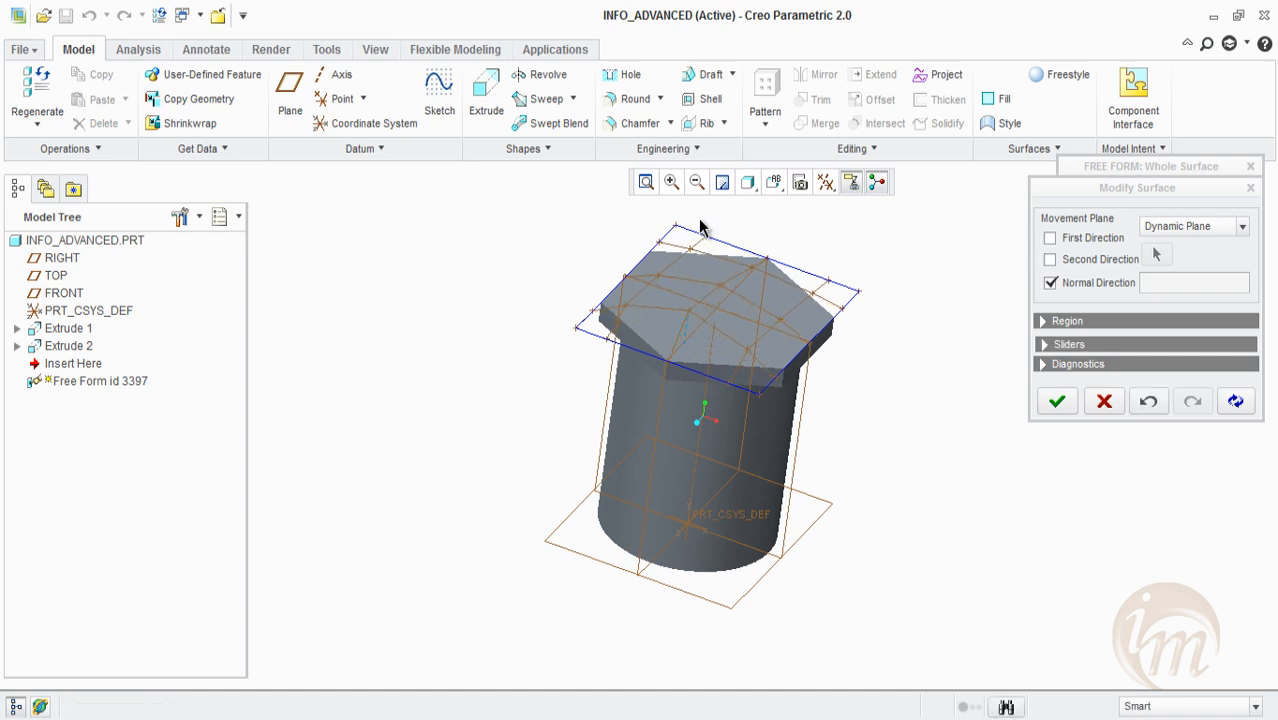
pyautogui.moveTo(722, 370); pyautogui.dragTo(680, 308, button='middle')
pyautogui.moveTo(714, 295); pyautogui.dragTo(712, 243)
pyautogui.click(1060, 398)
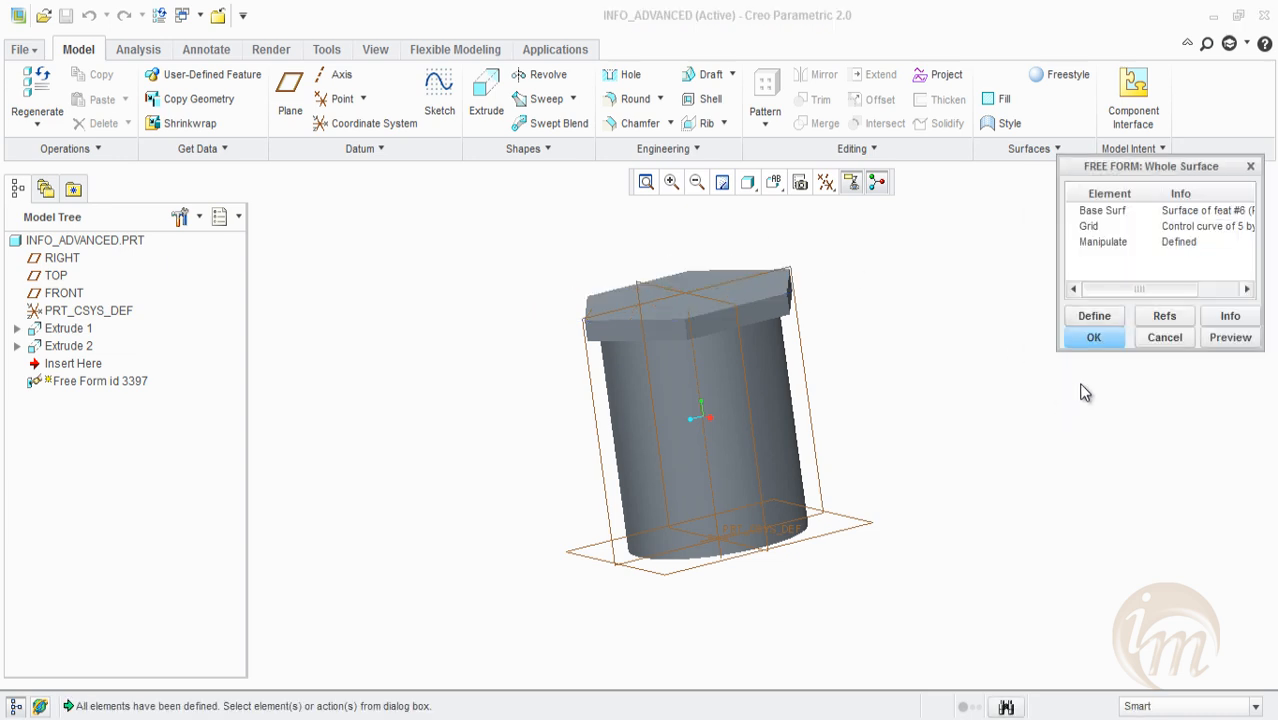
# Preview the reshaped hex head and complete the free form feature
pyautogui.click(1230, 337)
pyautogui.moveTo(845, 414); pyautogui.dragTo(952, 457, button='middle')
pyautogui.scroll(-4, 726, 290)
pyautogui.moveTo(727, 312); pyautogui.dragTo(804, 337, button='middle')
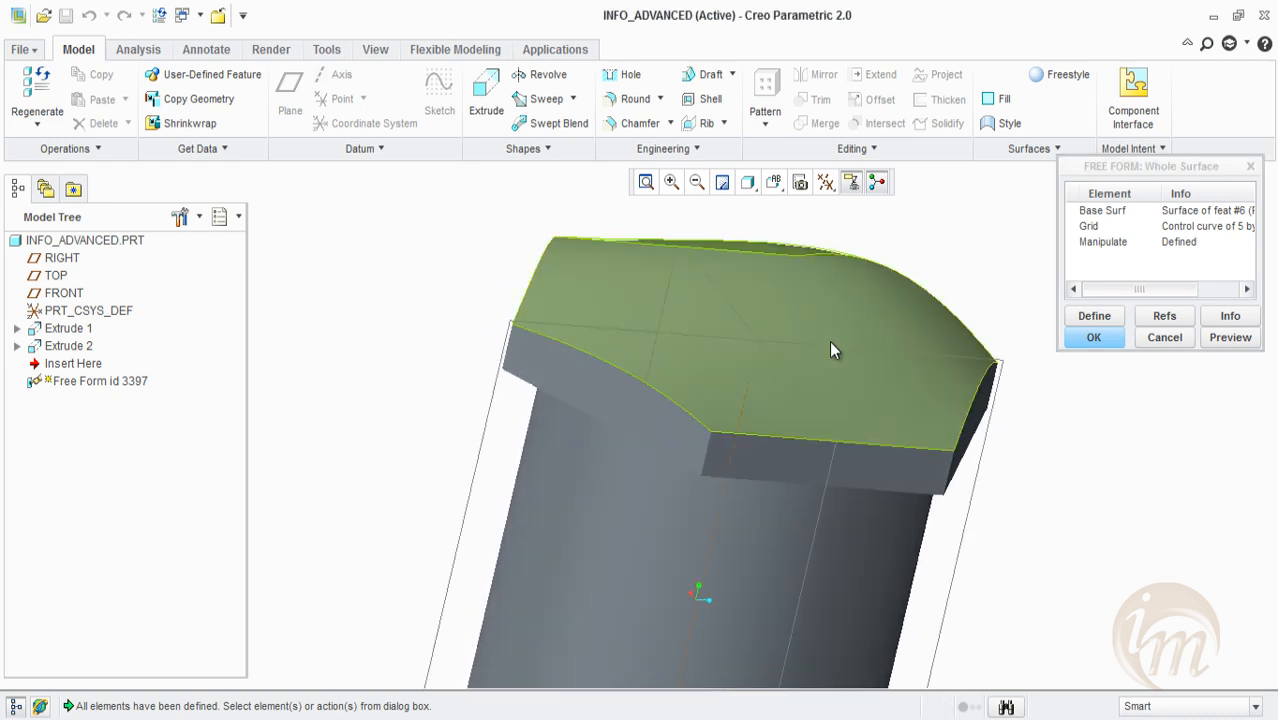
pyautogui.click(1093, 338)
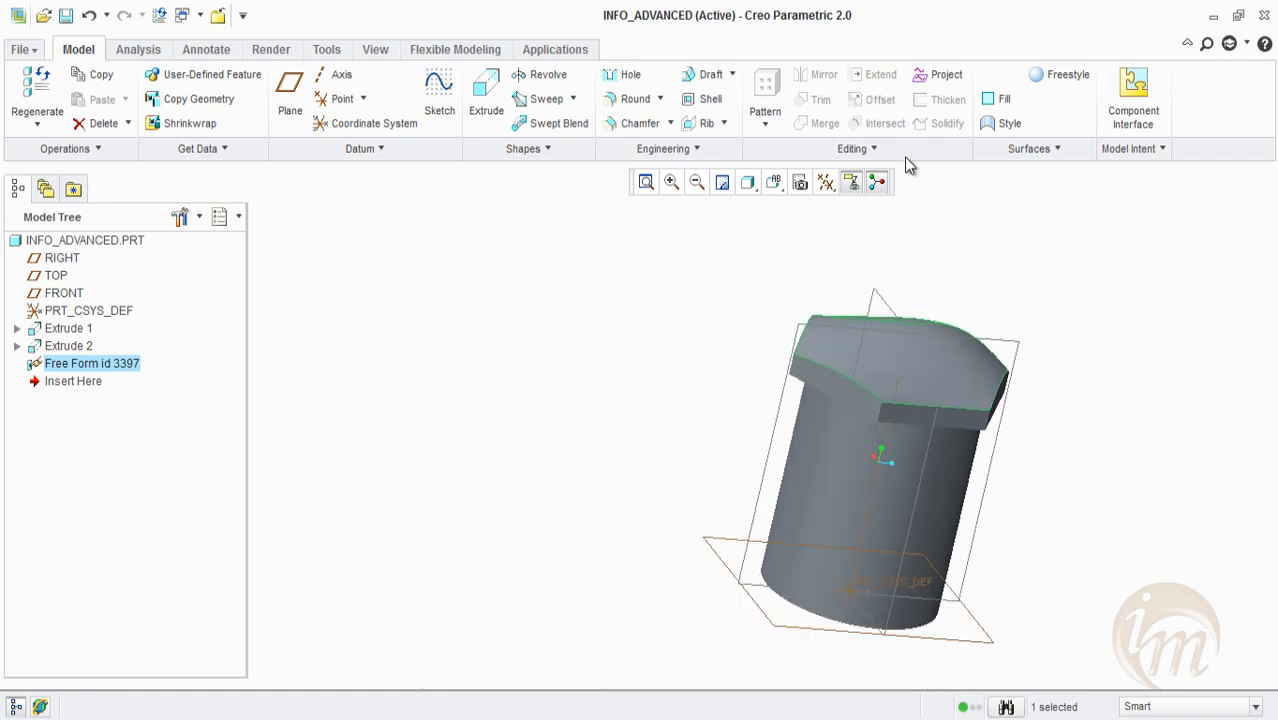
# Start a Solid Free Form with a sketched section on the shank's flat end, using the default direction and sketch orientation
pyautogui.click(873, 148)
pyautogui.click(855, 334)
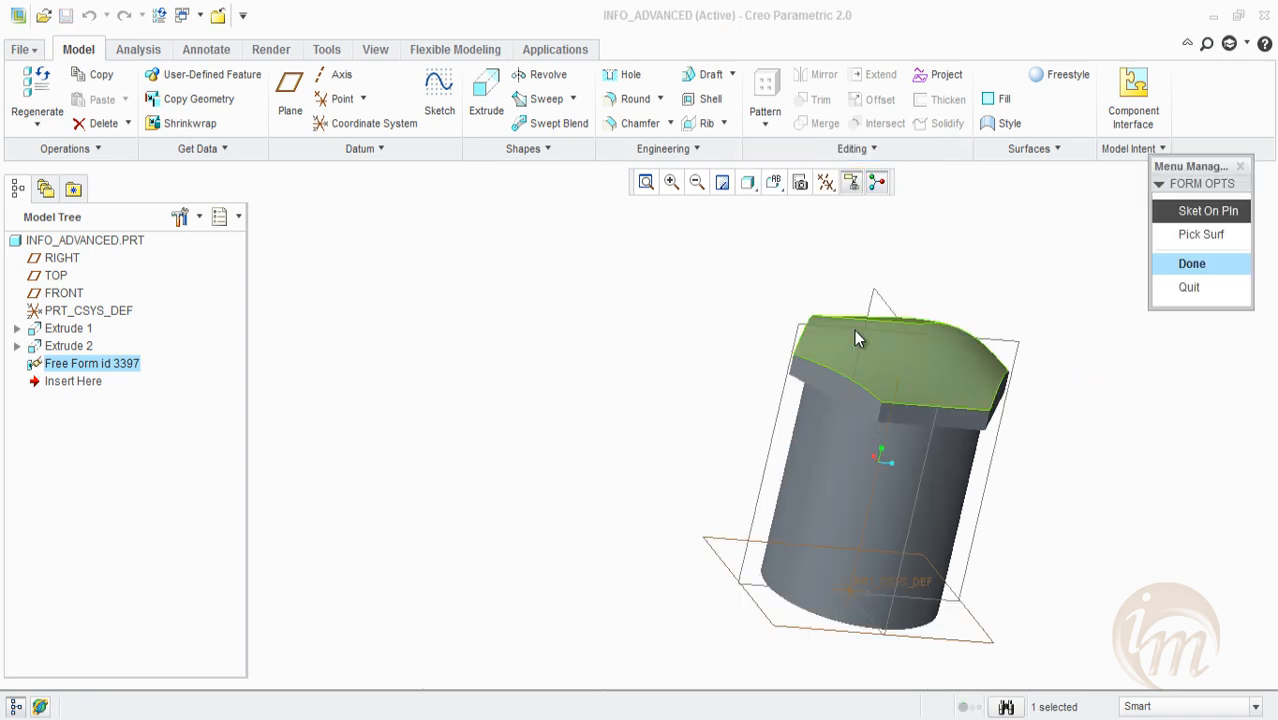
pyautogui.click(1193, 215)
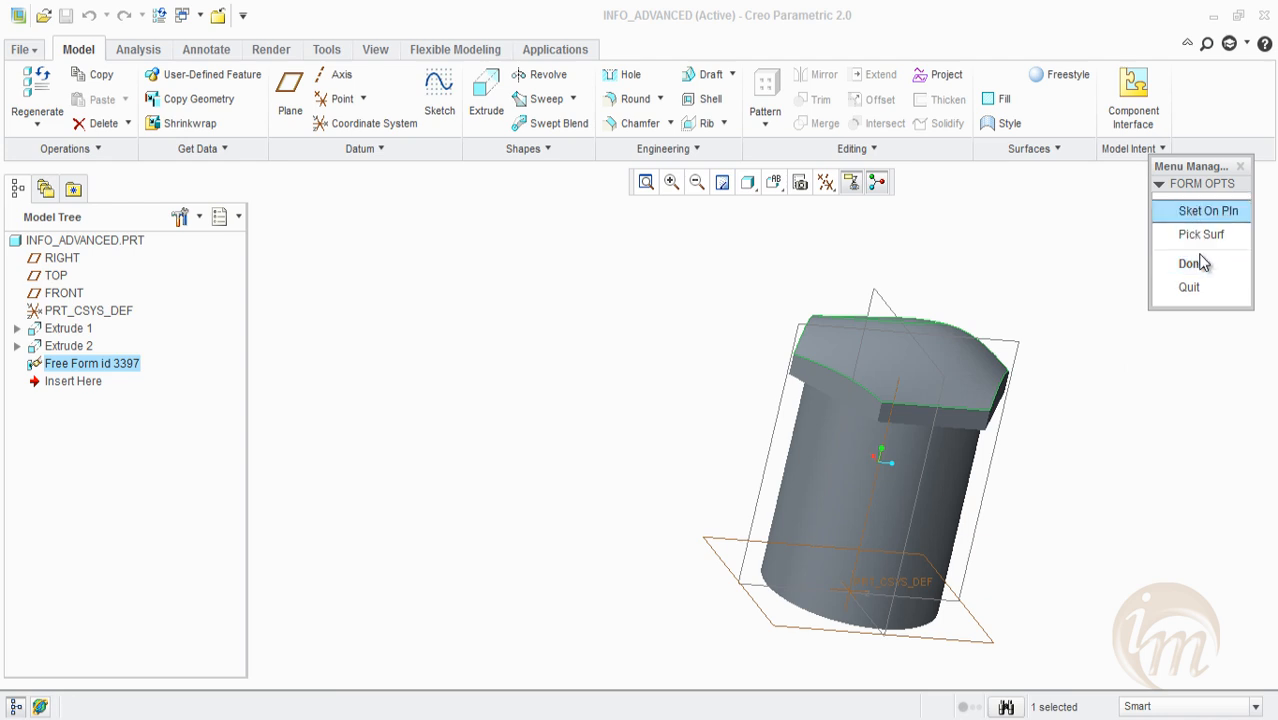
pyautogui.click(1193, 263)
pyautogui.moveTo(1079, 447); pyautogui.dragTo(955, 463, button='middle')
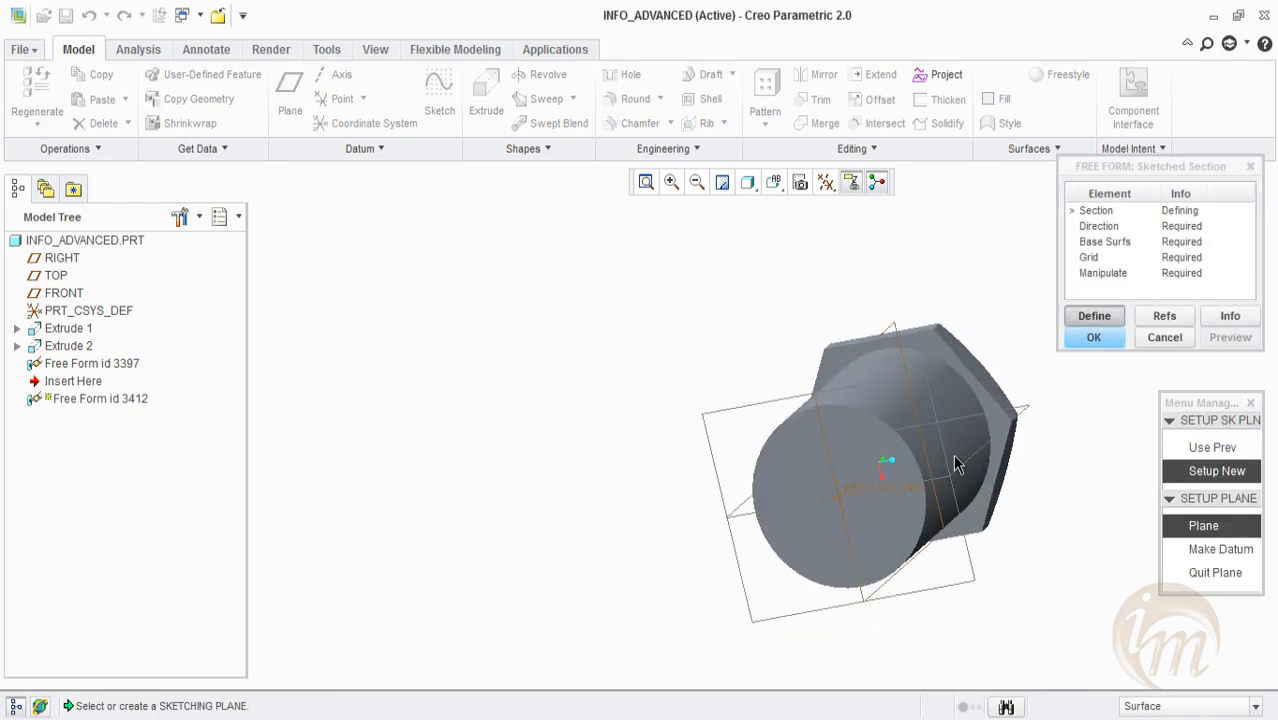
pyautogui.click(865, 477)
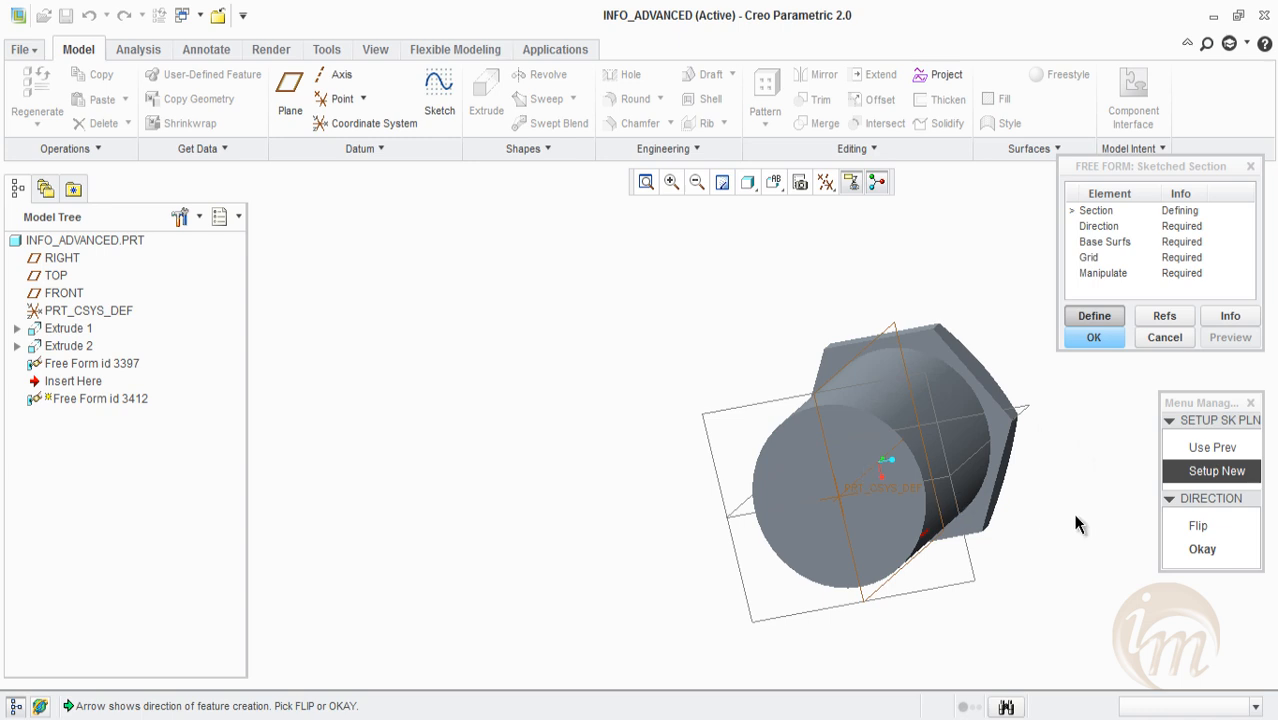
pyautogui.click(1200, 549)
pyautogui.click(1200, 627)
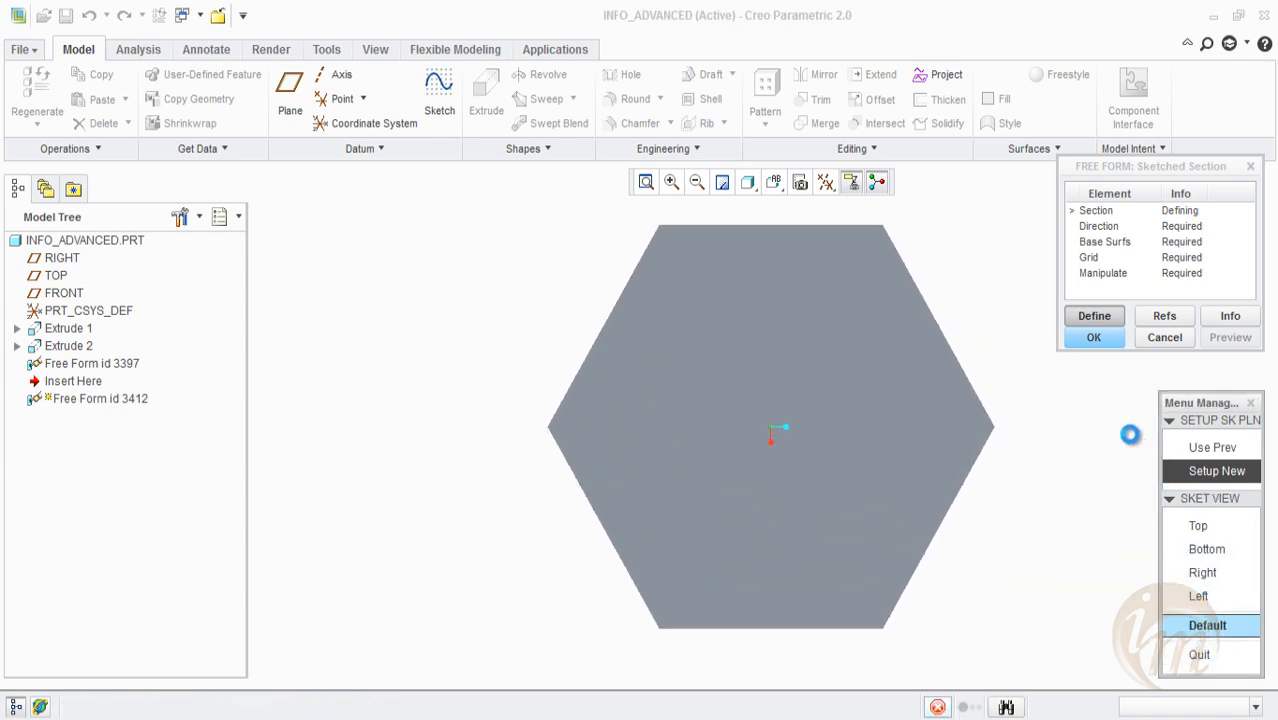
# Sketch a circle centred near the origin, with a radius a little under half the hexagon's half-width
pyautogui.click(403, 123)
pyautogui.click(756, 425)
pyautogui.click(787, 528)
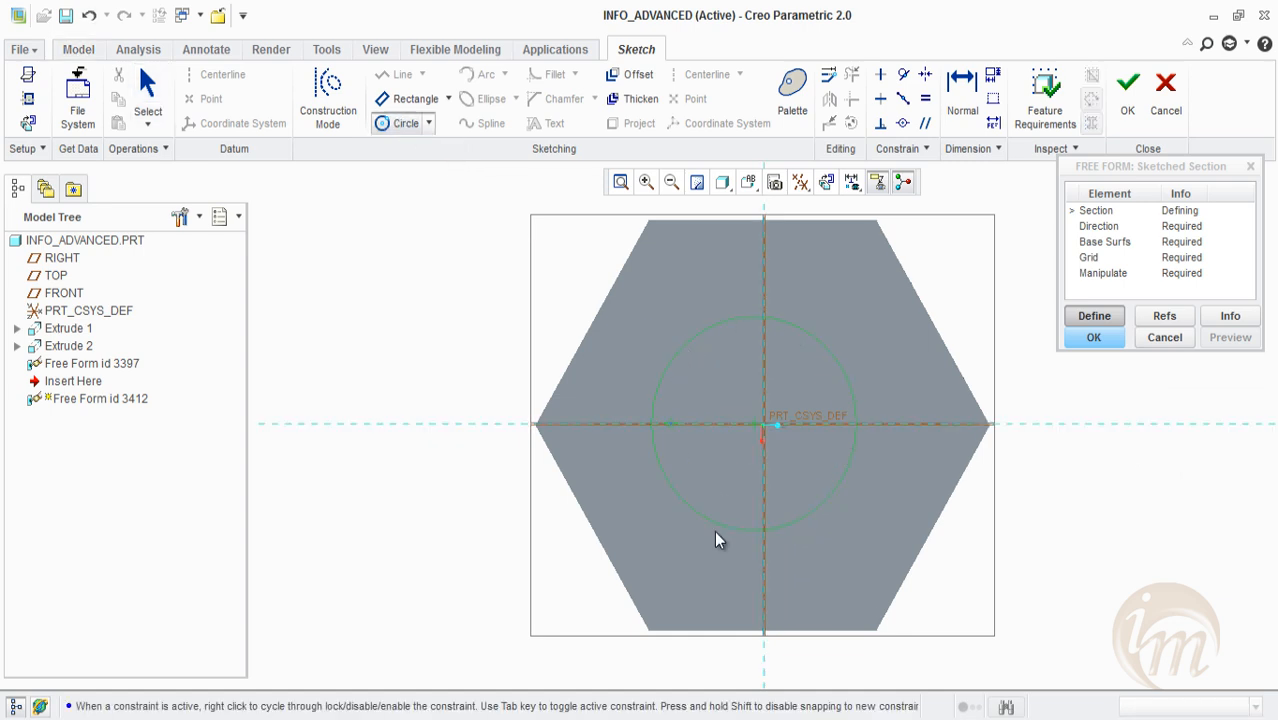
# Accept the circle sketch, choose the shank's end face as the base surface, and set a control grid of 5 by 5 curves
pyautogui.click(1130, 92)
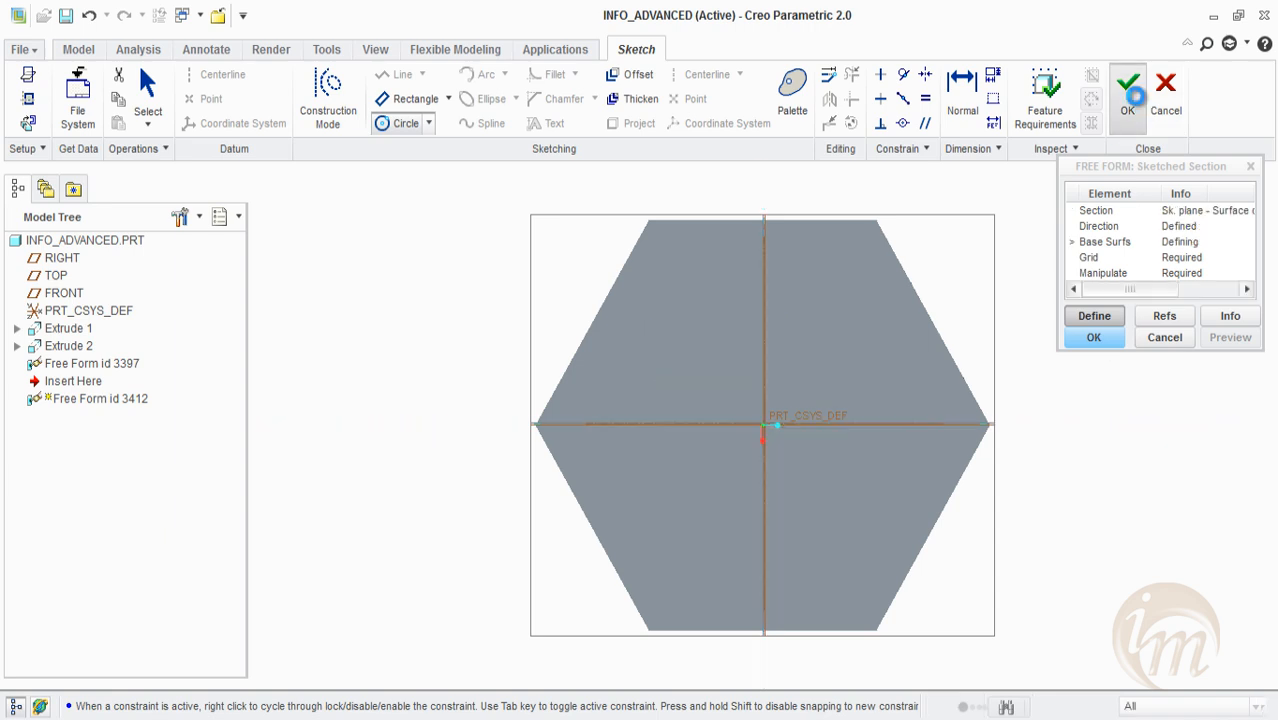
pyautogui.click(853, 390)
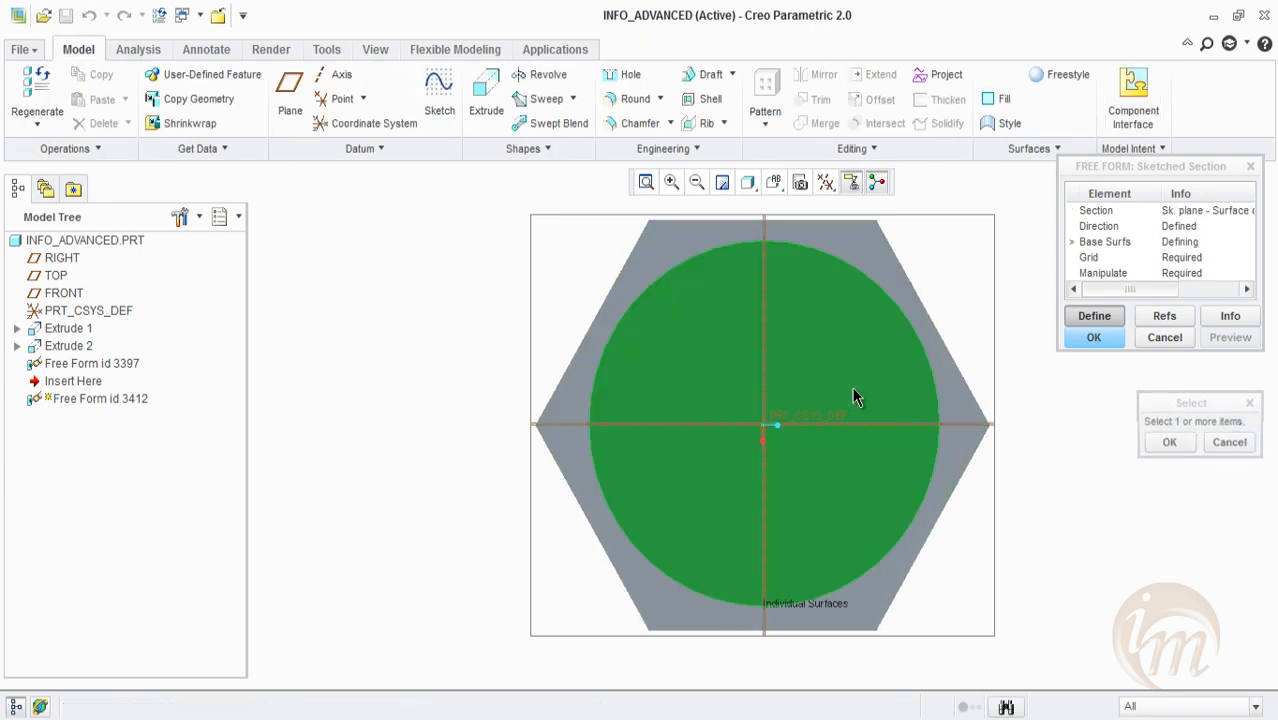
pyautogui.click(1165, 442)
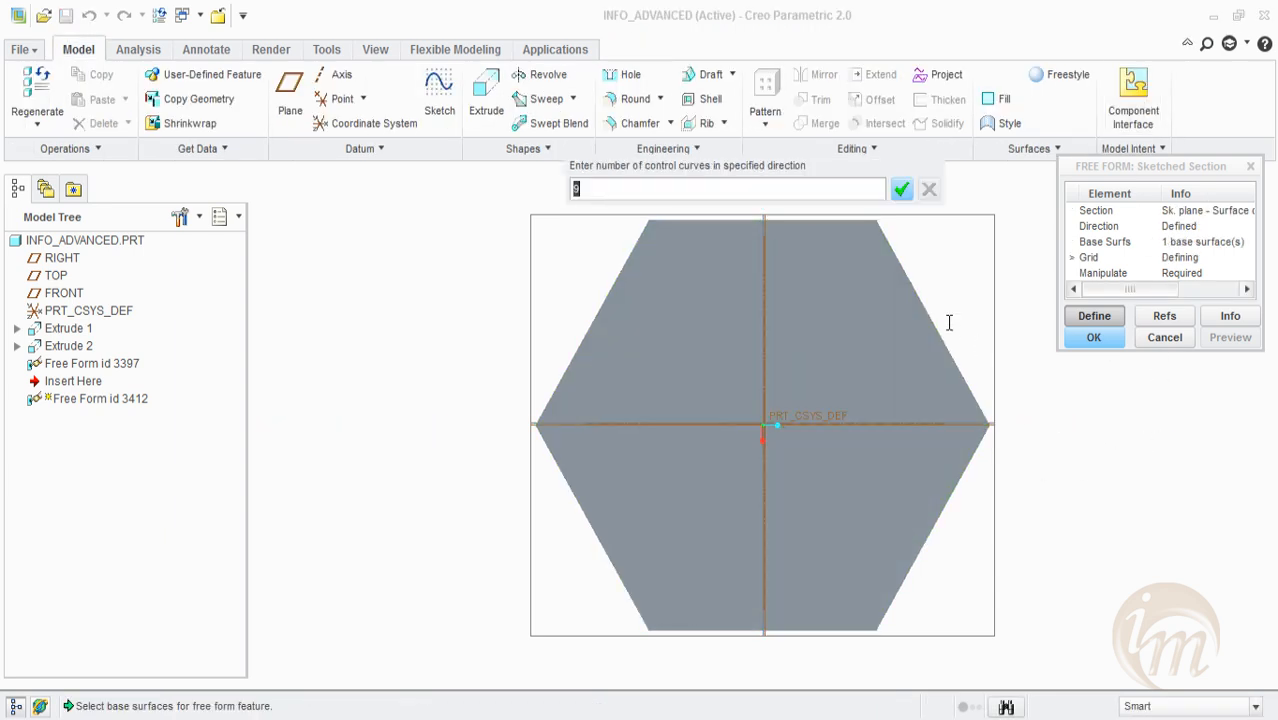
pyautogui.press('Return')
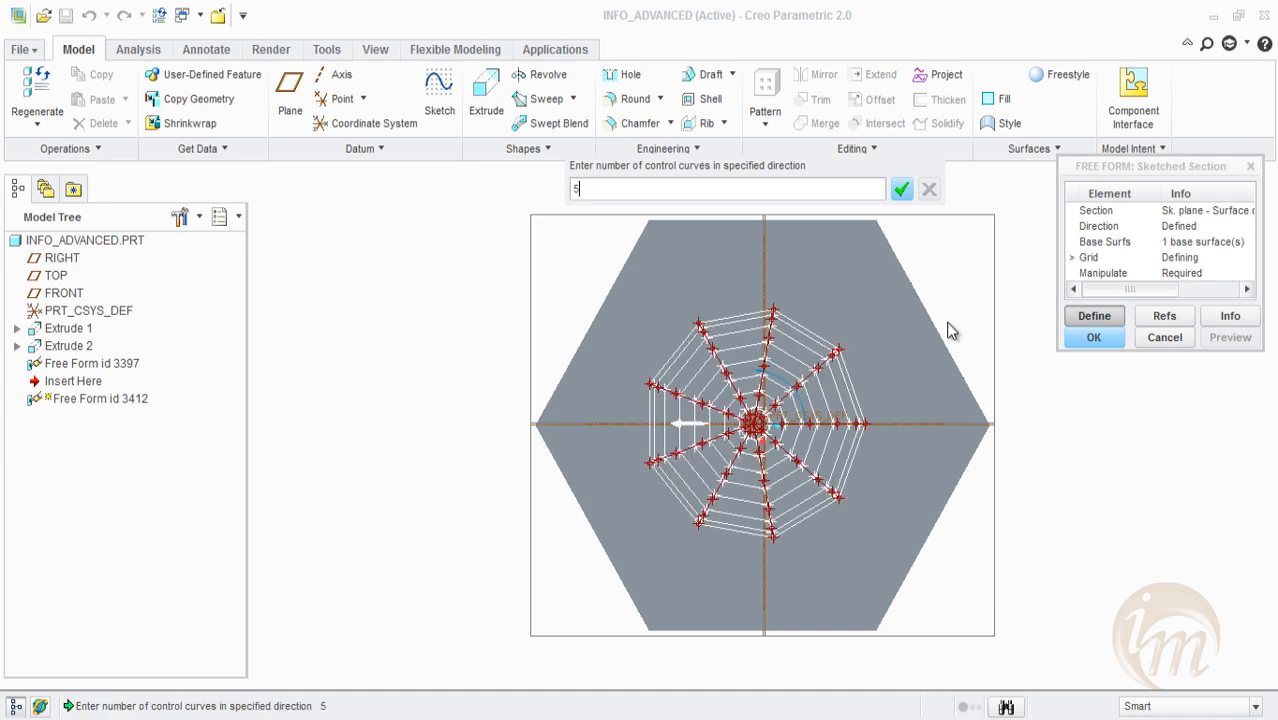
pyautogui.press('Return')
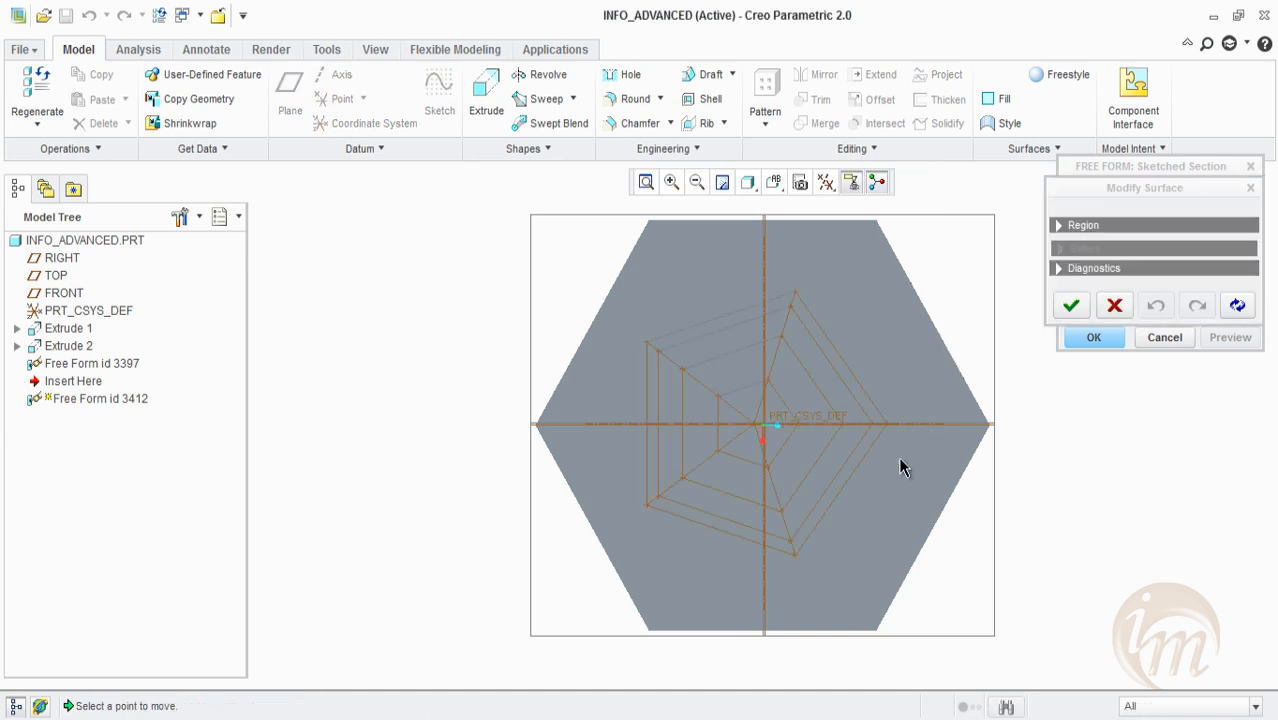
# Pull the grid's centre control point outward from the shank's end face and accept the surface modification
pyautogui.moveTo(900, 467); pyautogui.dragTo(901, 436, button='middle')
pyautogui.moveTo(757, 318); pyautogui.dragTo(720, 106)
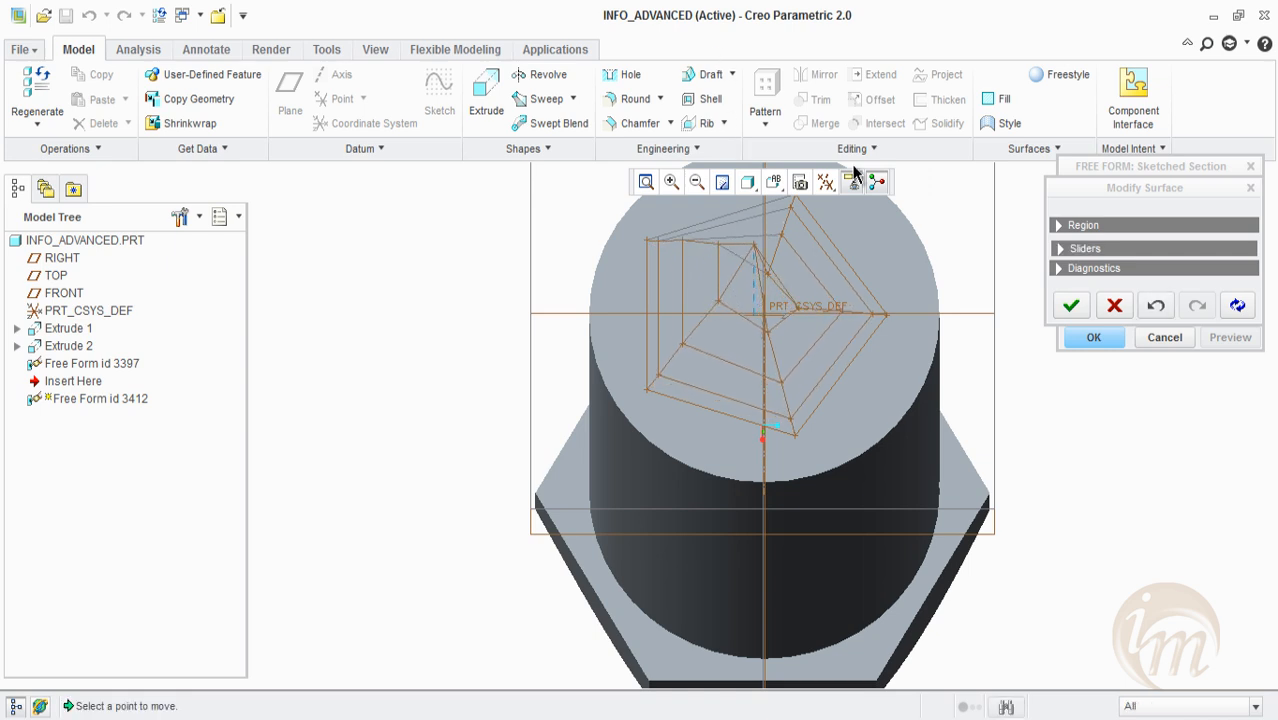
pyautogui.click(1071, 305)
# Preview the spike on the shank's end, complete the free form feature, and inspect the reshaped bolt
pyautogui.click(1222, 338)
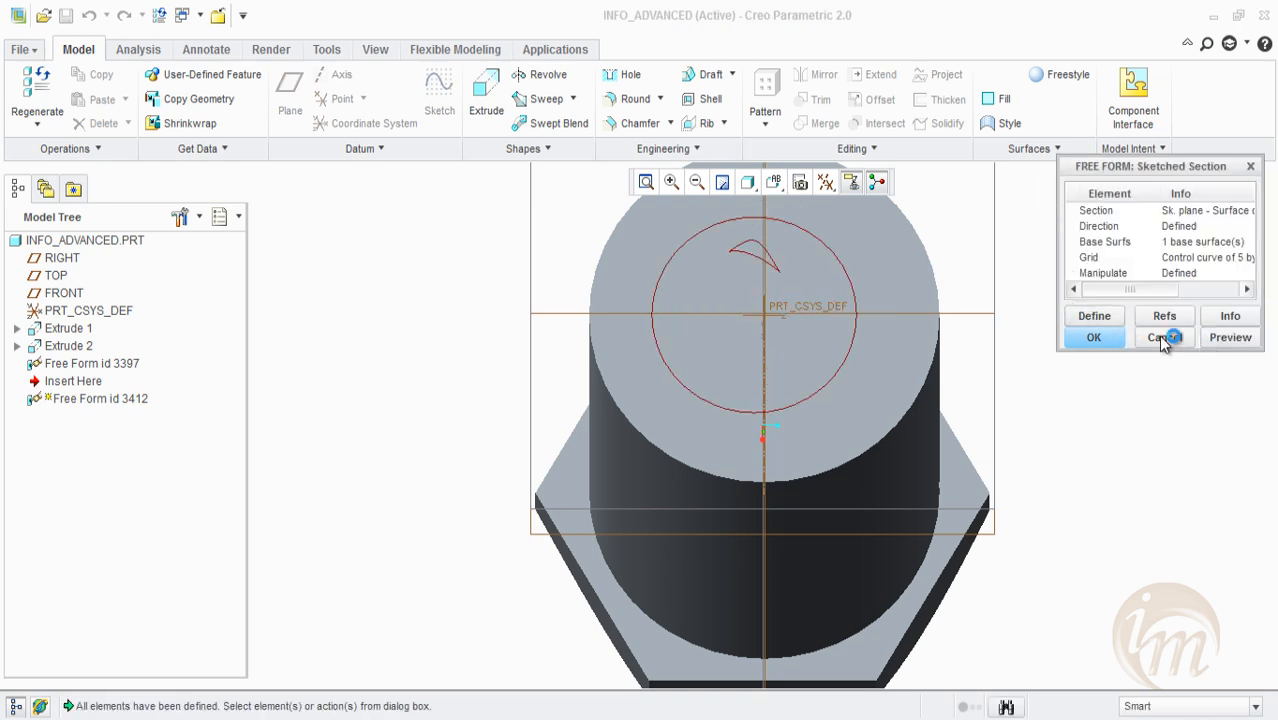
pyautogui.moveTo(1061, 488); pyautogui.dragTo(1038, 503, button='middle')
pyautogui.scroll(4, 1037, 503)
pyautogui.scroll(-3, 952, 368)
pyautogui.moveTo(948, 370); pyautogui.dragTo(899, 392, button='middle')
pyautogui.click(1094, 340)
pyautogui.moveTo(995, 399); pyautogui.dragTo(806, 481, button='middle')
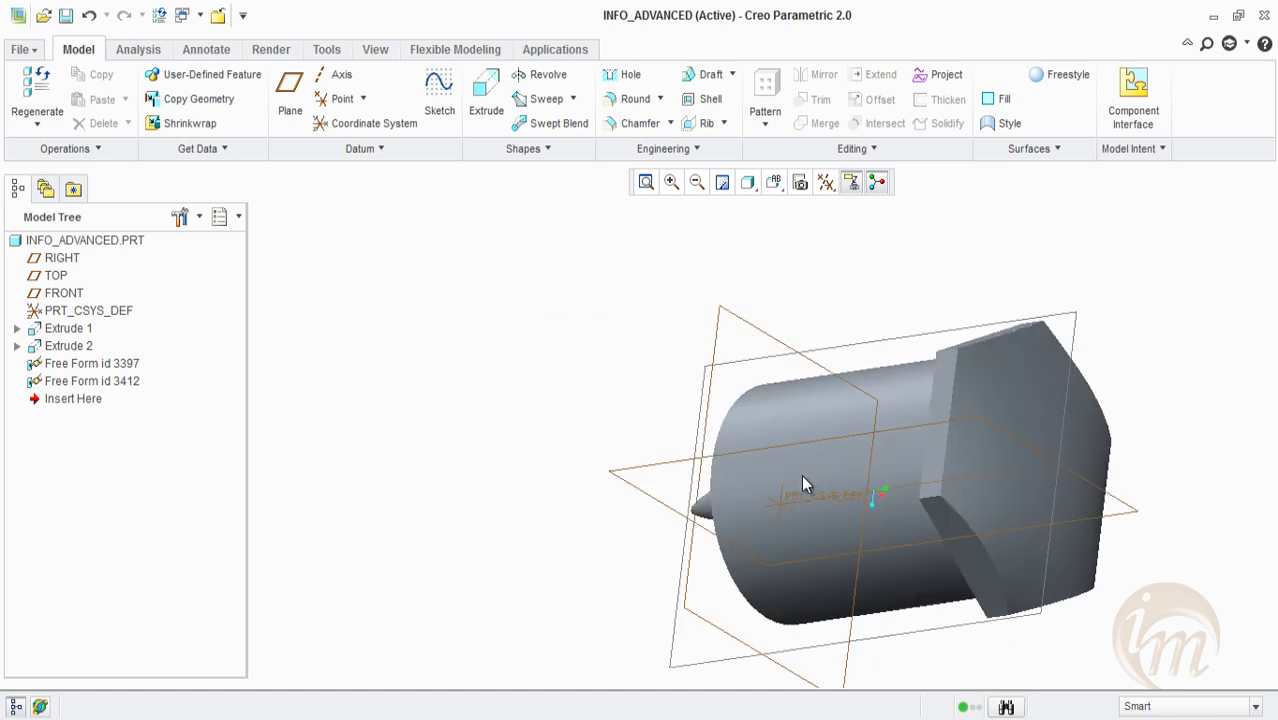
pyautogui.moveTo(755, 473); pyautogui.dragTo(909, 406, button='middle')
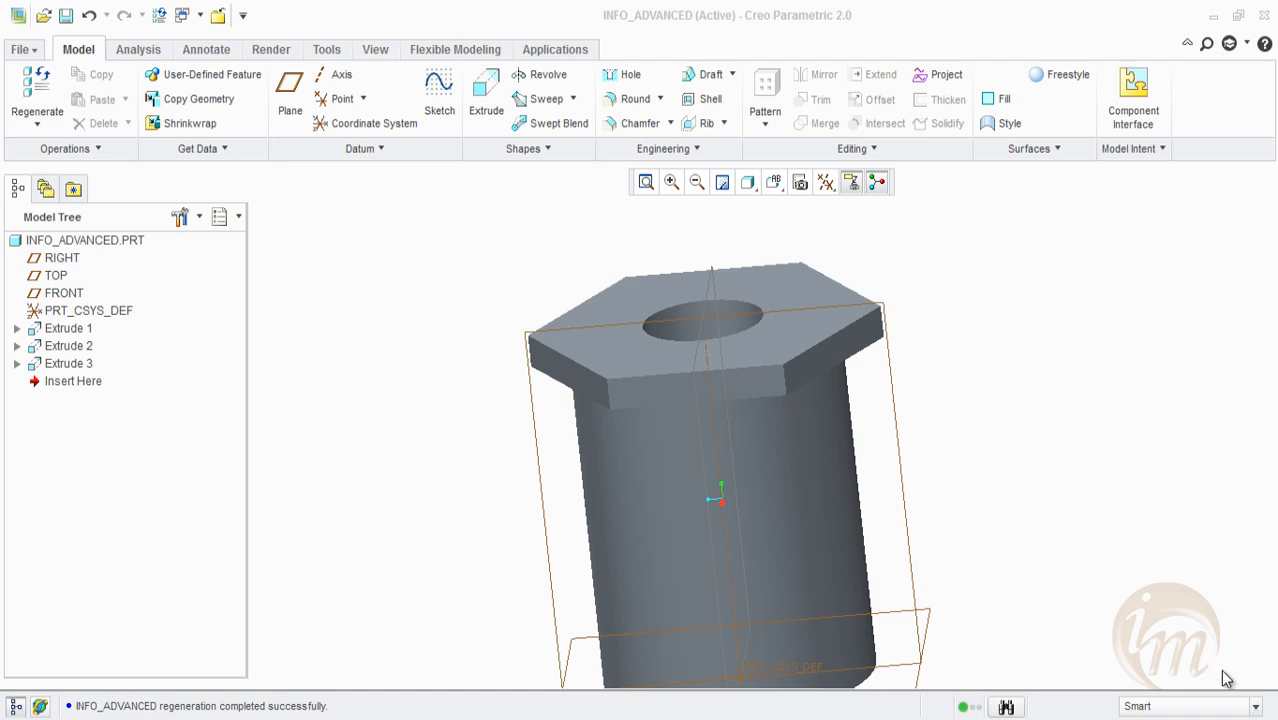
# Open the Flexible Modeling tools, select the head's top face to review its surface recognition options, and clear the selection
pyautogui.click(455, 50)
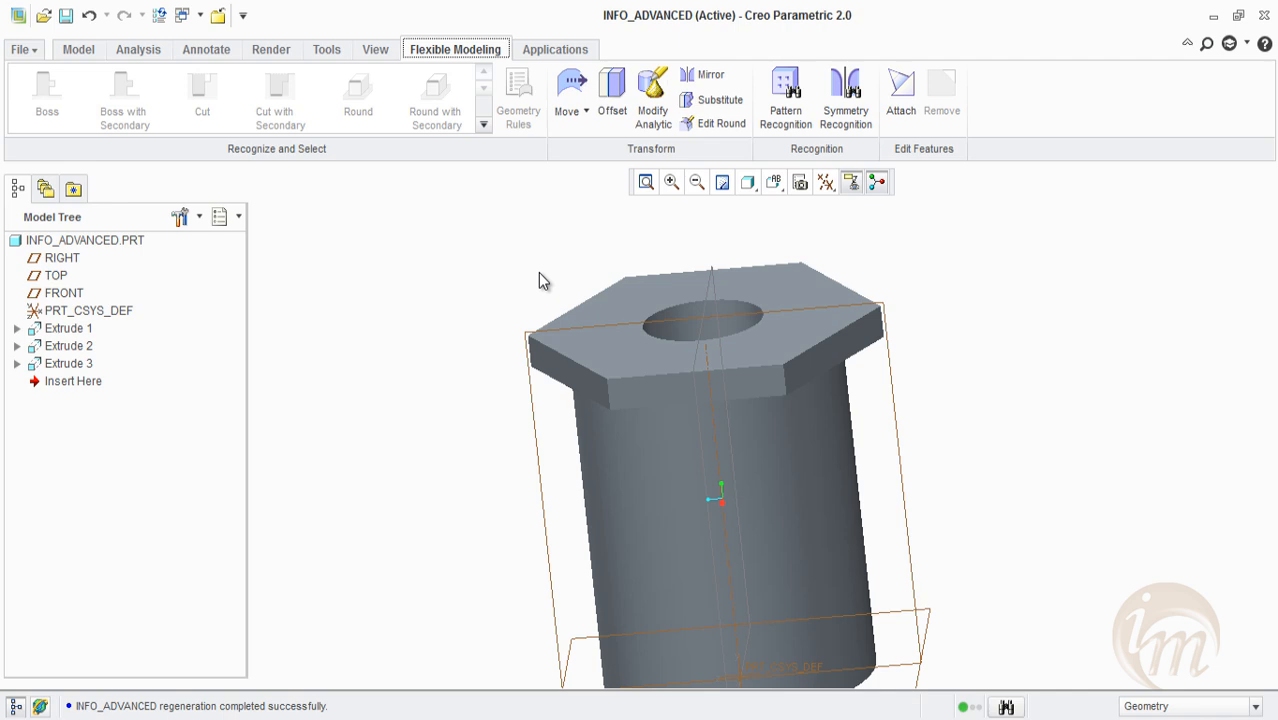
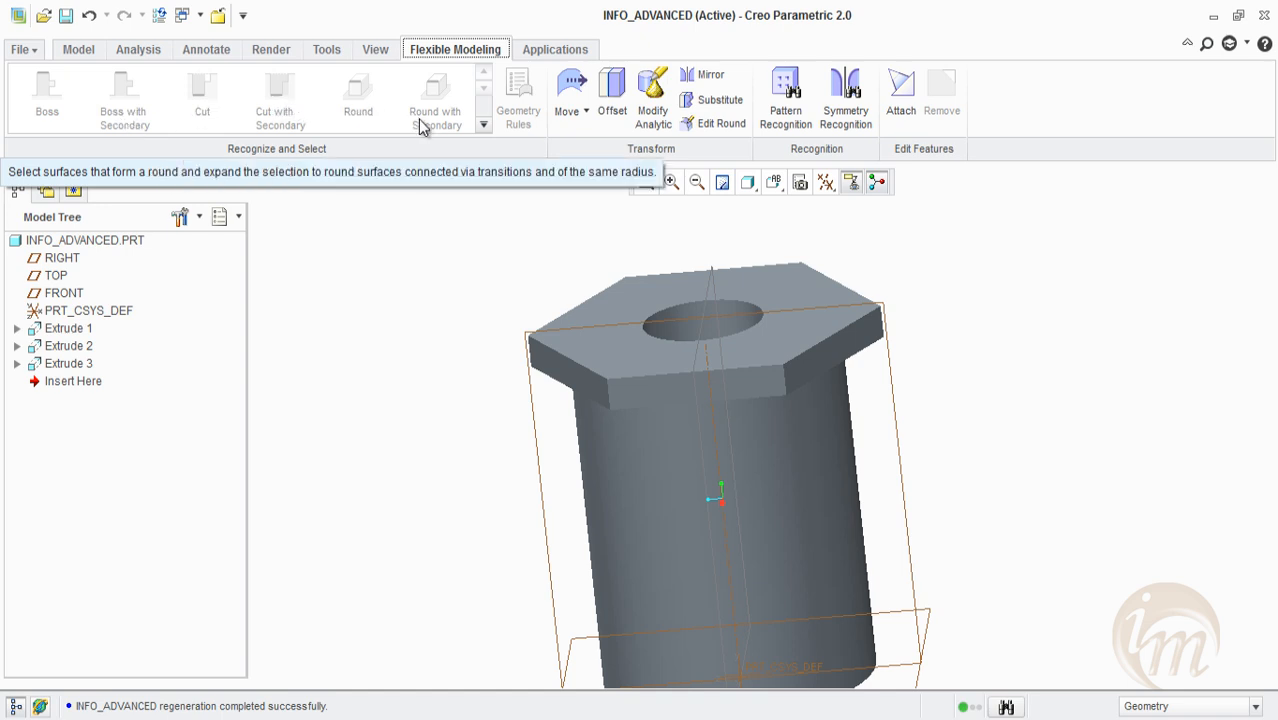
pyautogui.moveTo(478, 240); pyautogui.dragTo(487, 244, button='middle')
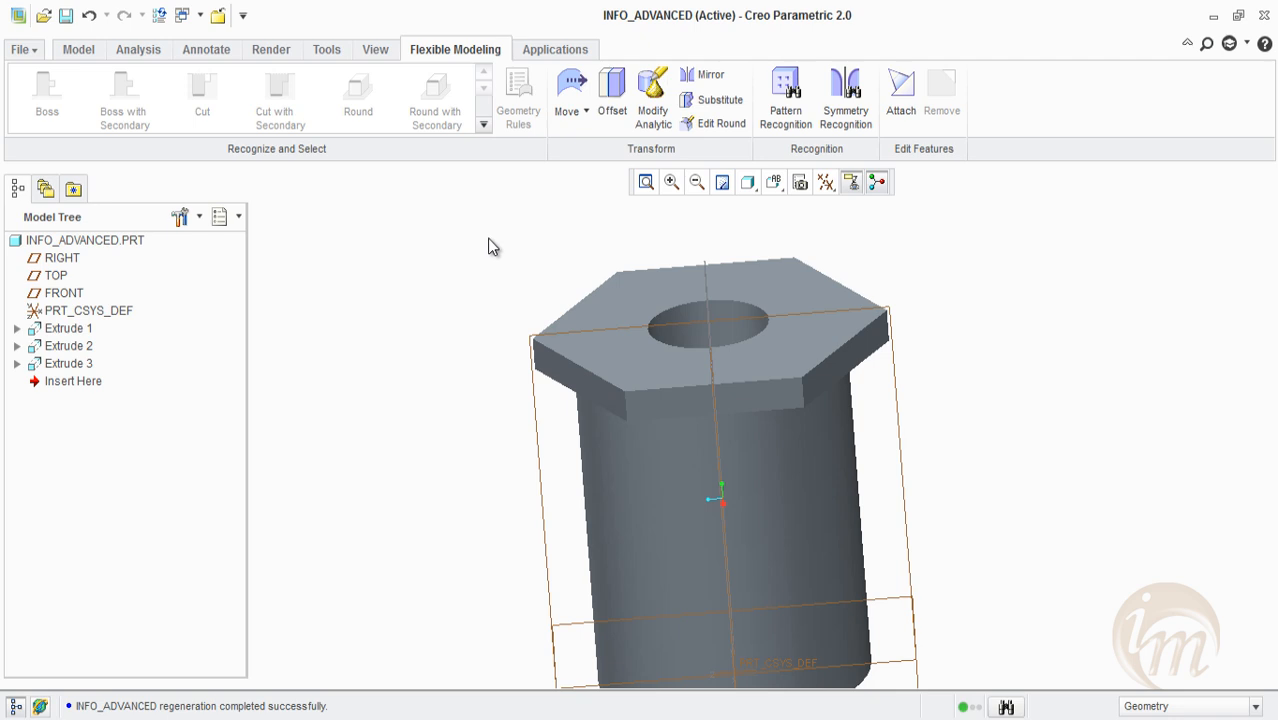
pyautogui.click(611, 309)
pyautogui.click(573, 346)
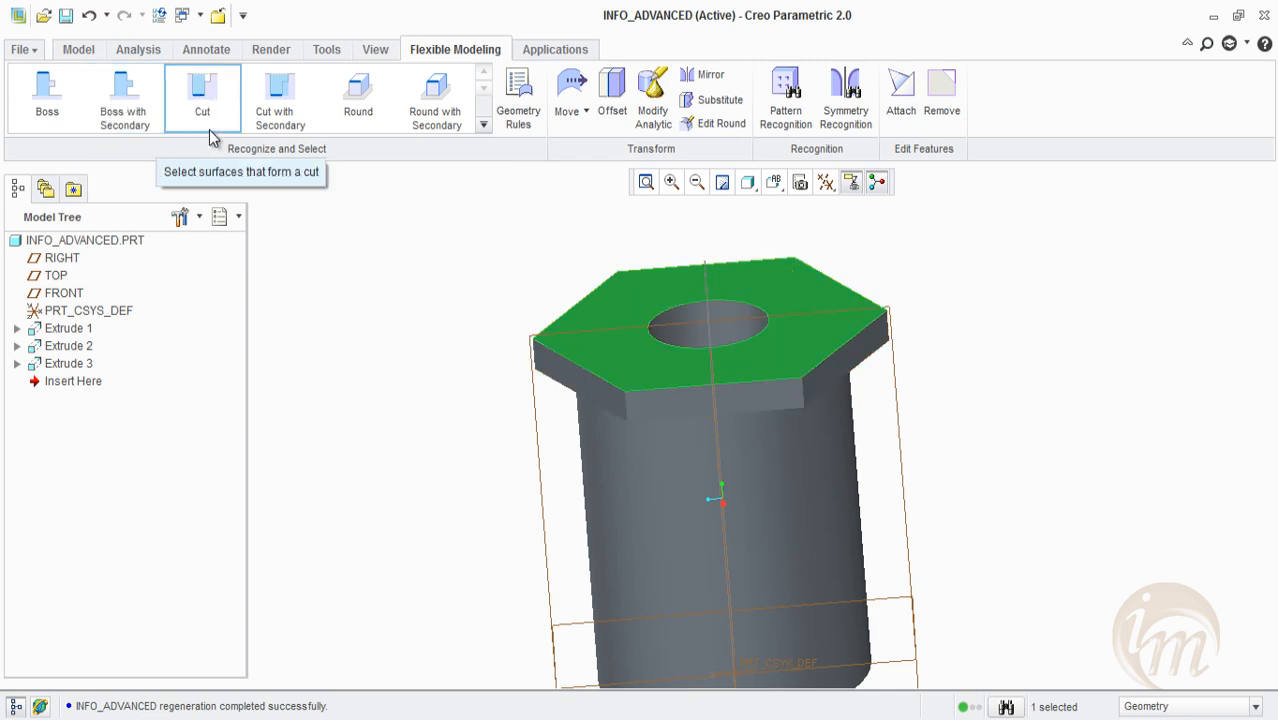
pyautogui.click(304, 287)
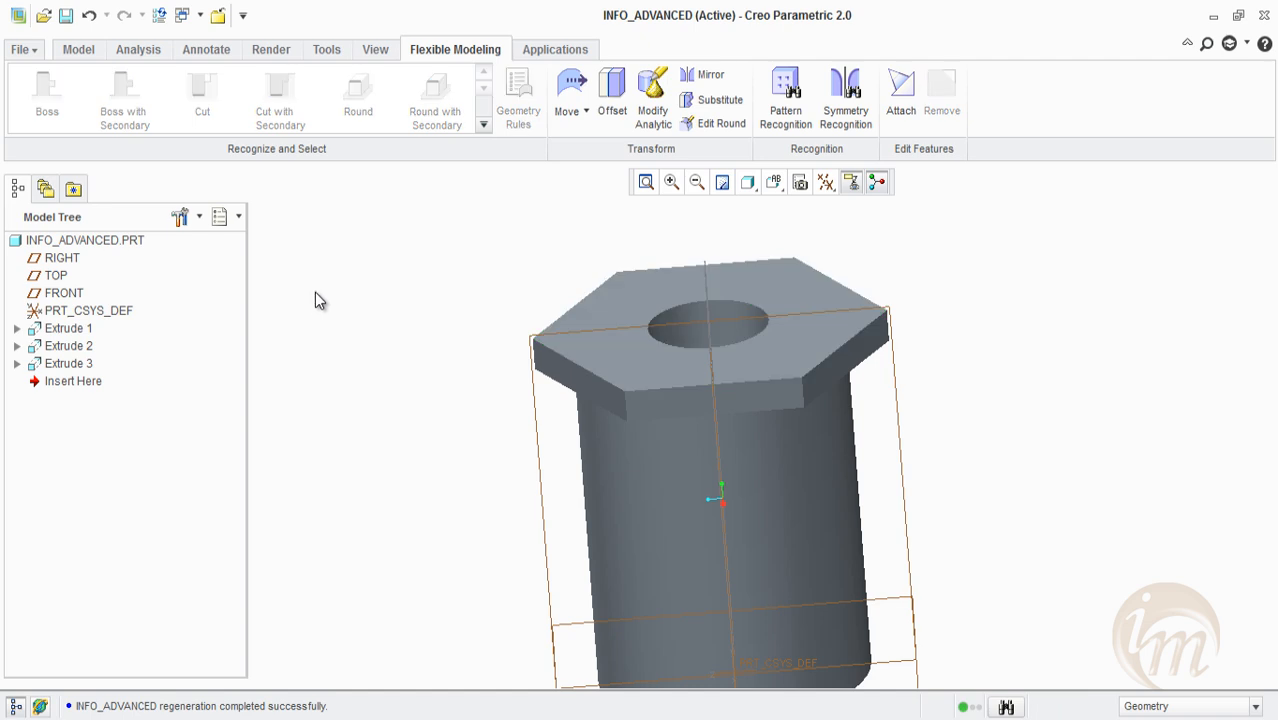
# Select the hole's inner surface and the head's top face to review the cut, round and transform tools, leaving nothing selected
pyautogui.click(695, 330)
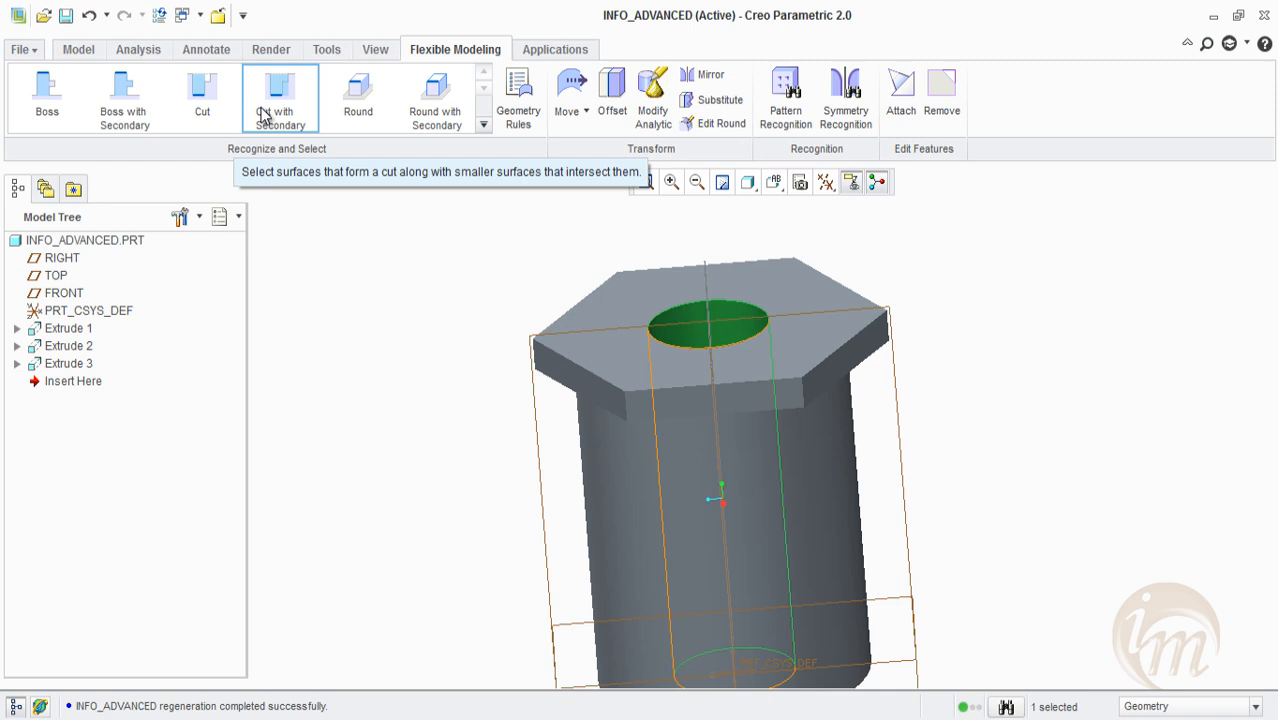
pyautogui.click(335, 262)
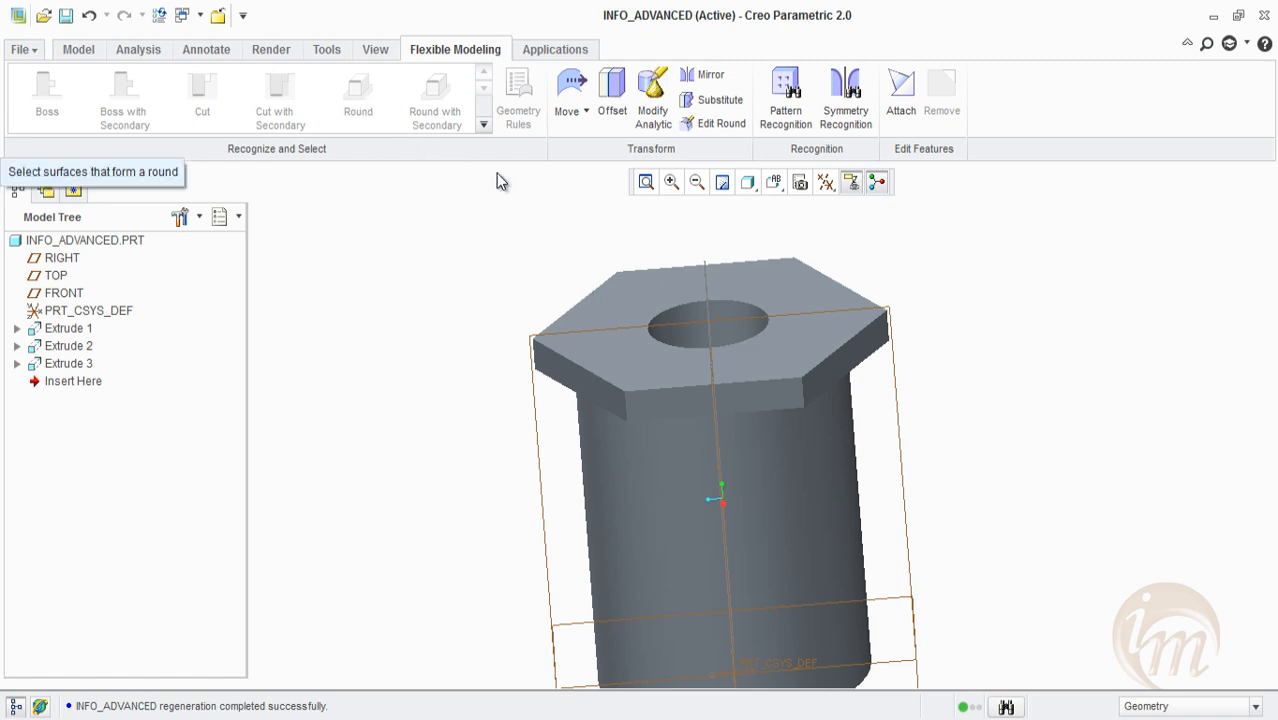
pyautogui.click(682, 333)
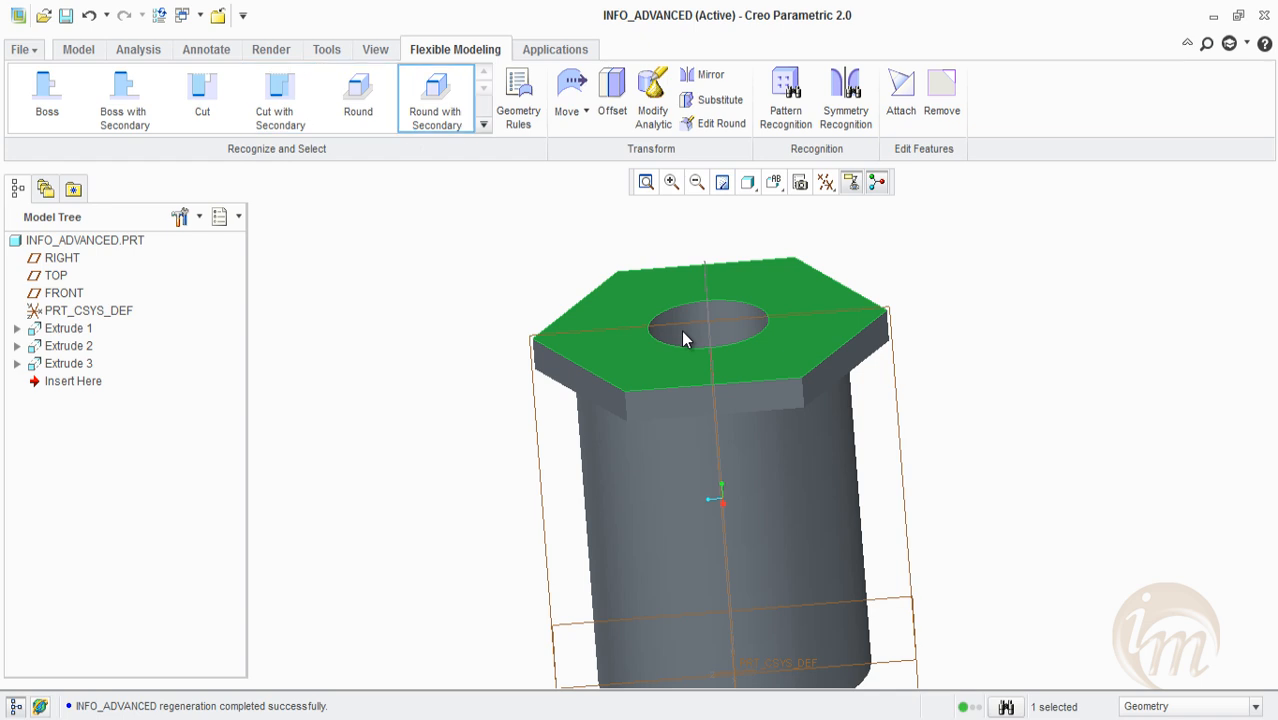
pyautogui.click(682, 332)
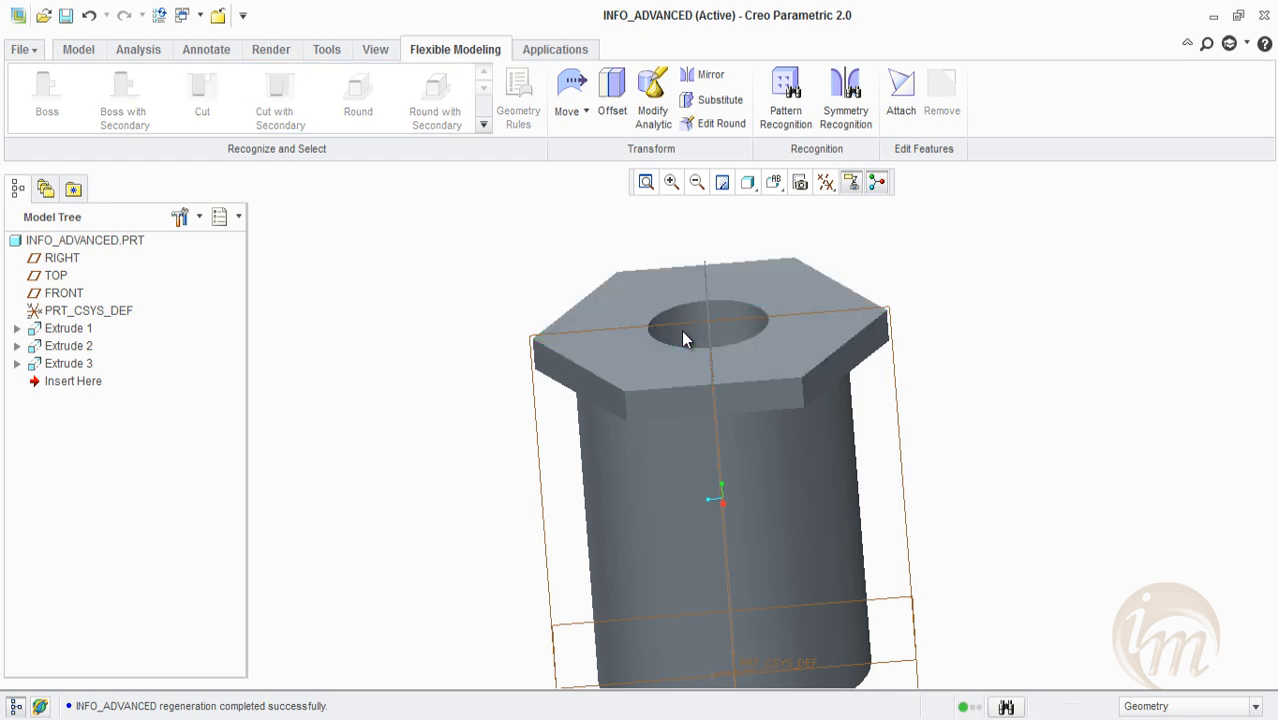
pyautogui.click(682, 332)
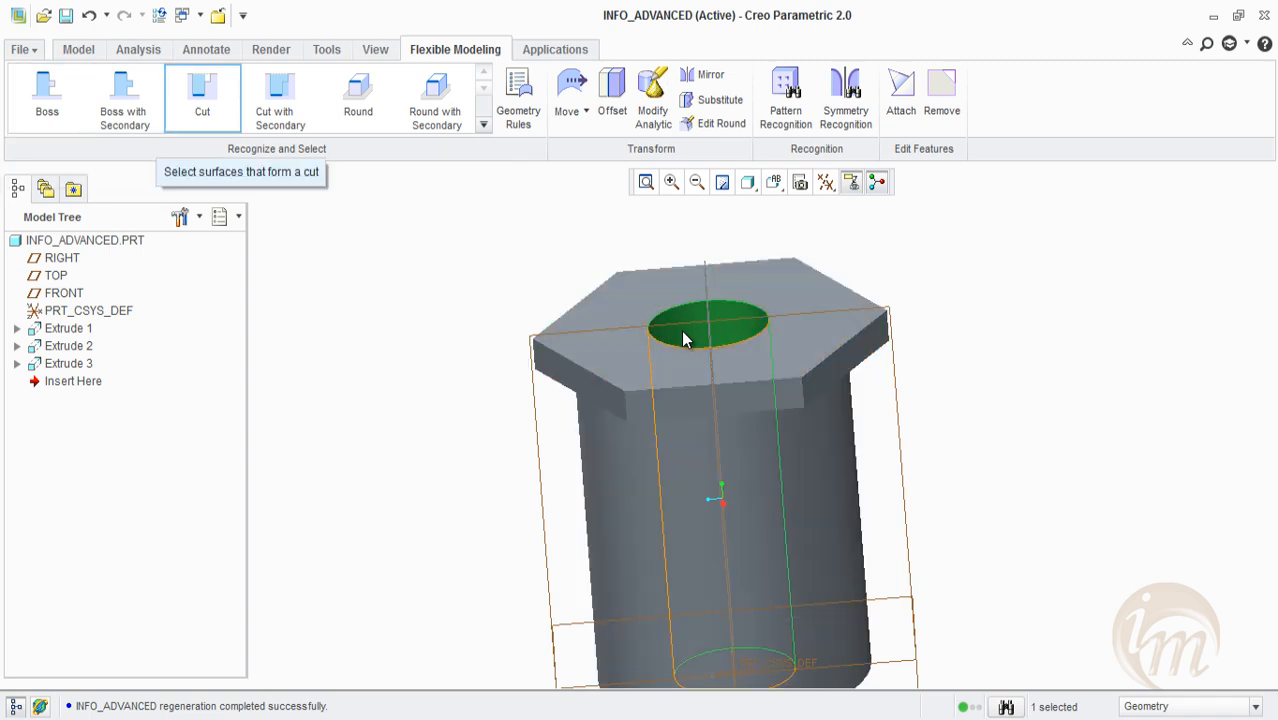
pyautogui.click(682, 332)
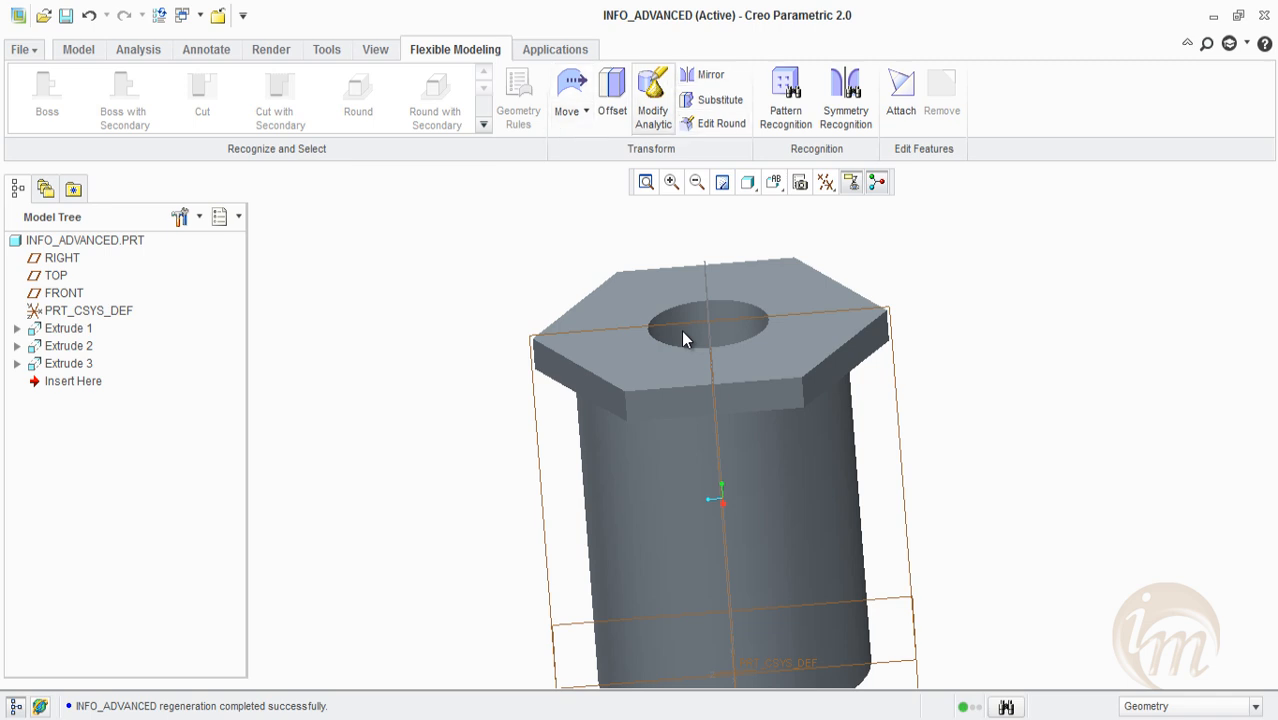
pyautogui.scroll(2, 682, 332)
pyautogui.moveTo(682, 332); pyautogui.dragTo(612, 326, button='middle')
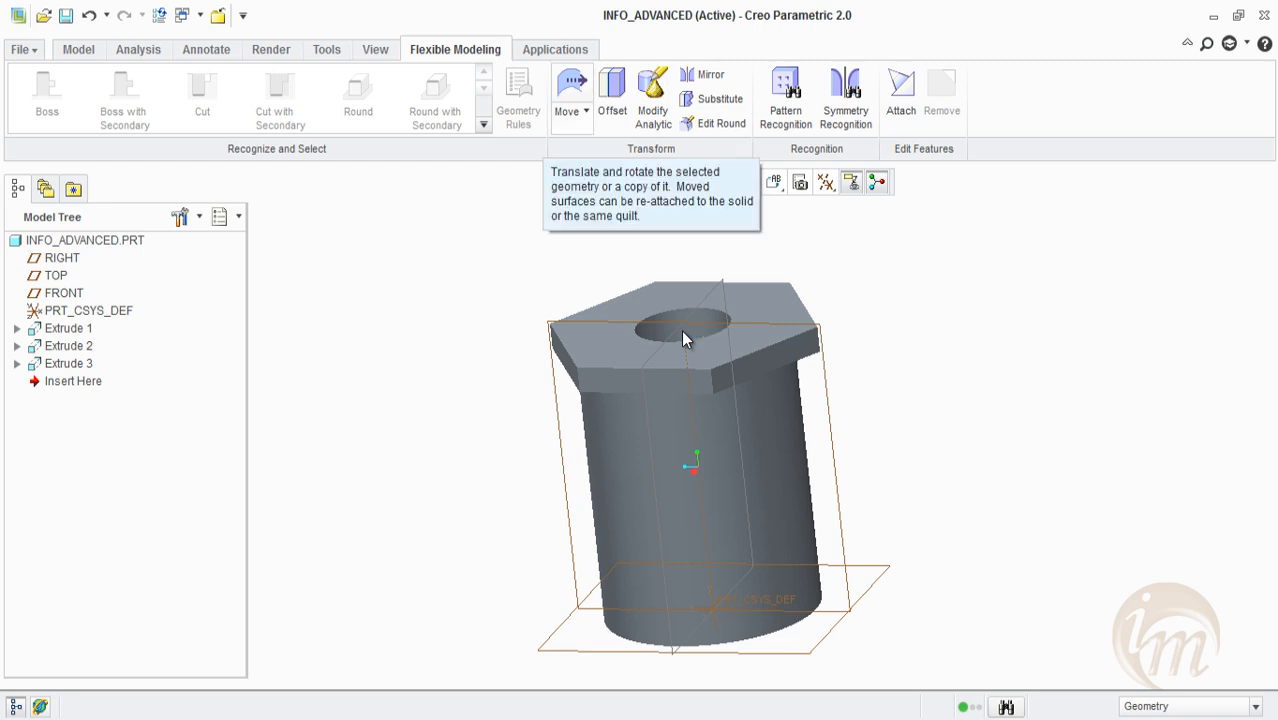
# Start Move using Dragger on the head's top face and pull the face outward along its normal
pyautogui.click(570, 111)
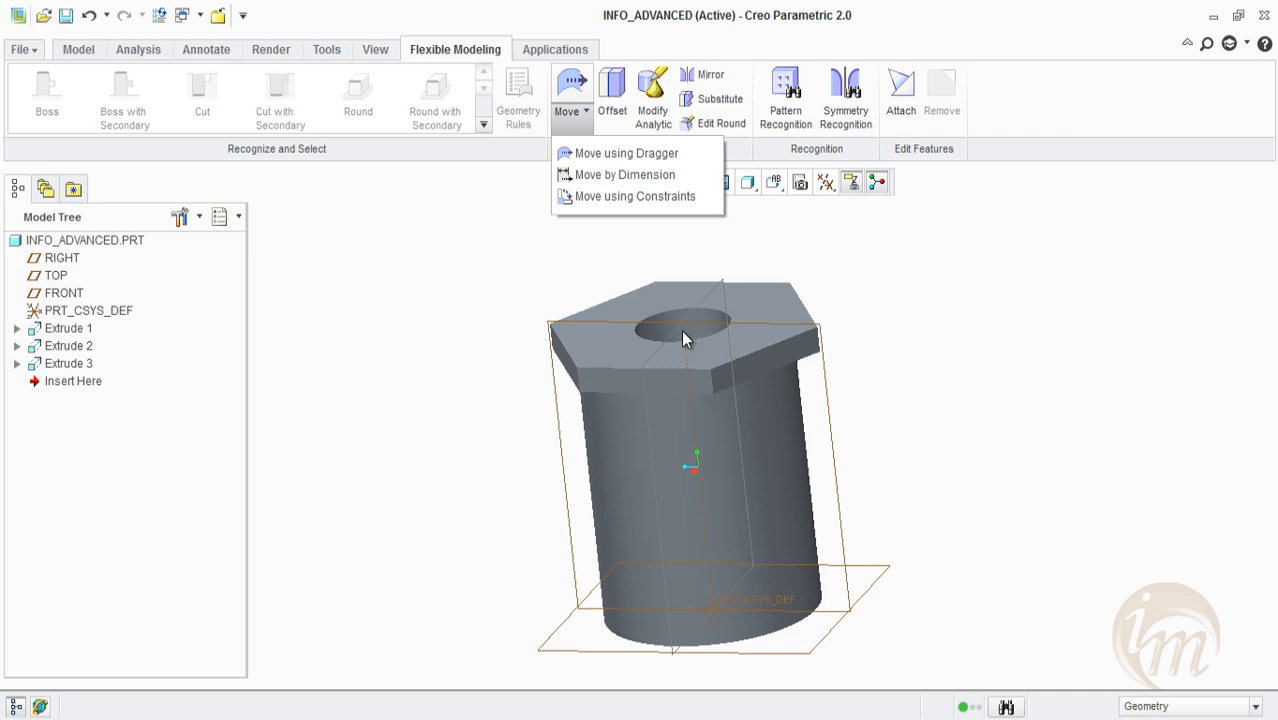
pyautogui.press('Down')
pyautogui.press('Return')
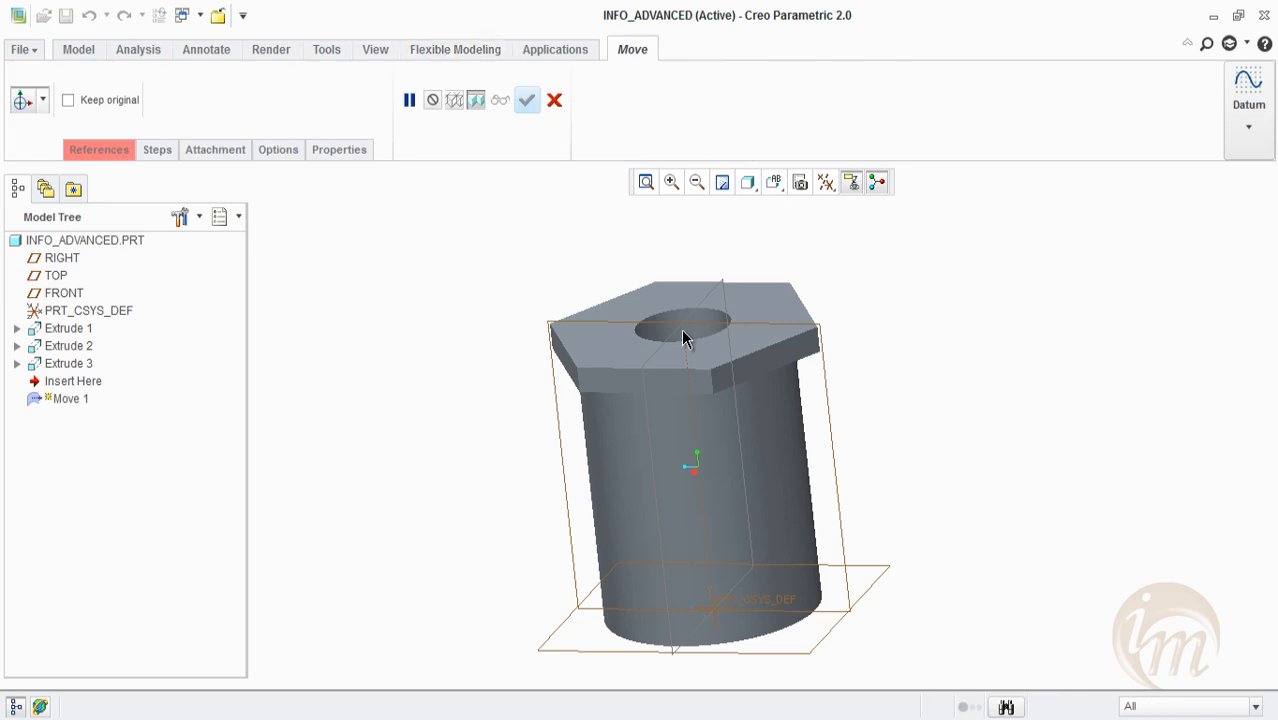
pyautogui.click(683, 333)
pyautogui.moveTo(683, 331); pyautogui.dragTo(684, 338, button='middle')
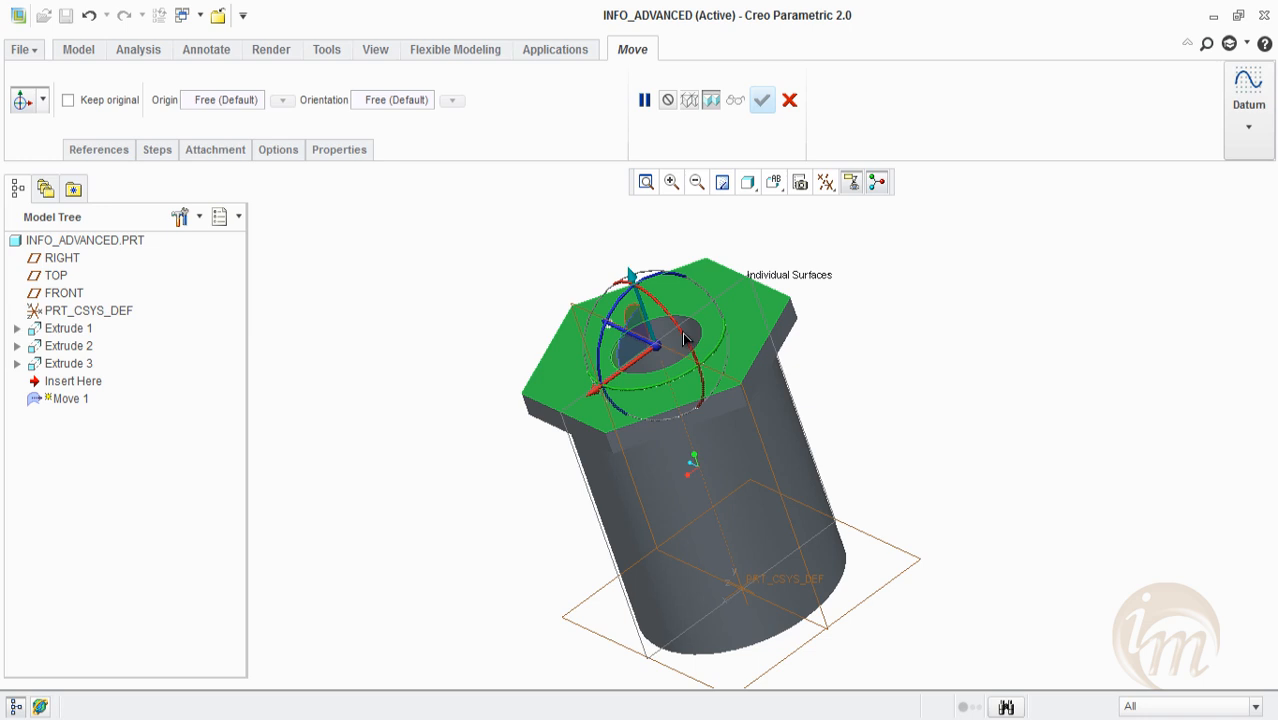
pyautogui.moveTo(631, 276)
pyautogui.mouseDown()
pyautogui.moveTo(611, 206)
pyautogui.moveTo(640, 320)
pyautogui.moveTo(628, 268)
pyautogui.mouseUp()
pyautogui.moveTo(622, 252); pyautogui.dragTo(615, 229)
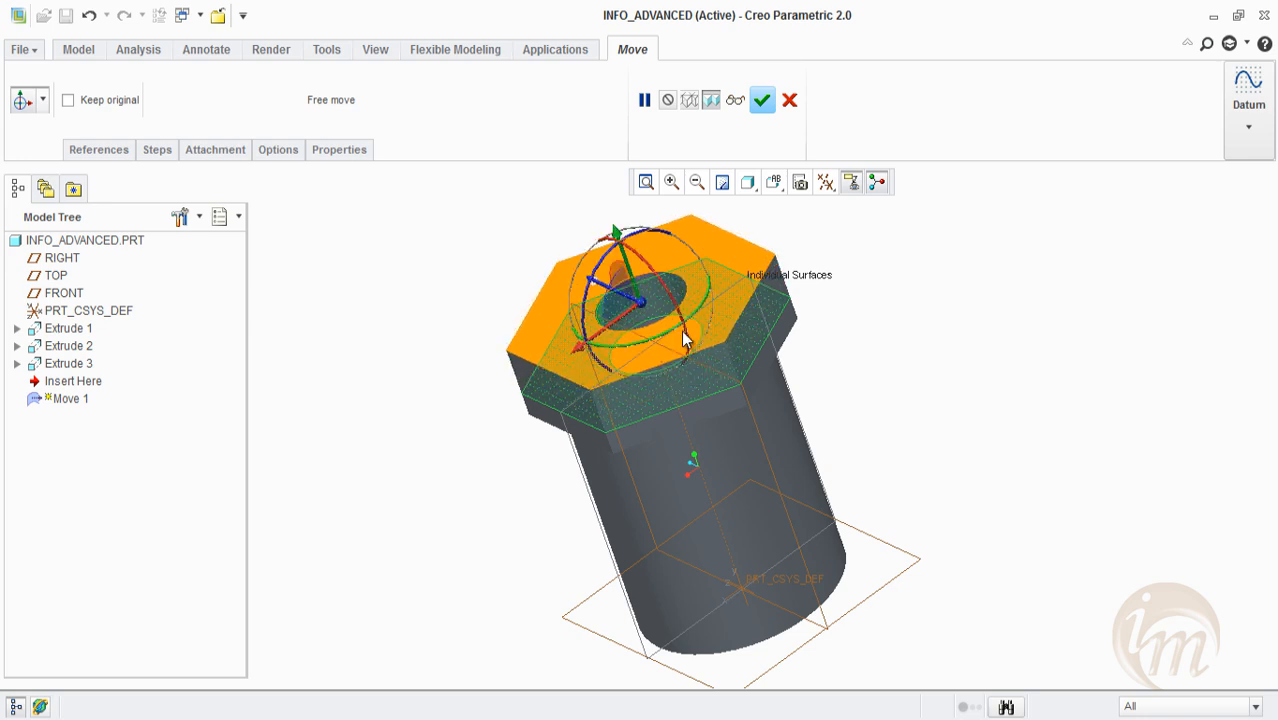
# Try moving the face by dimension, picking the head's top face as a reference and adding a second dimension
pyautogui.click(43, 100)
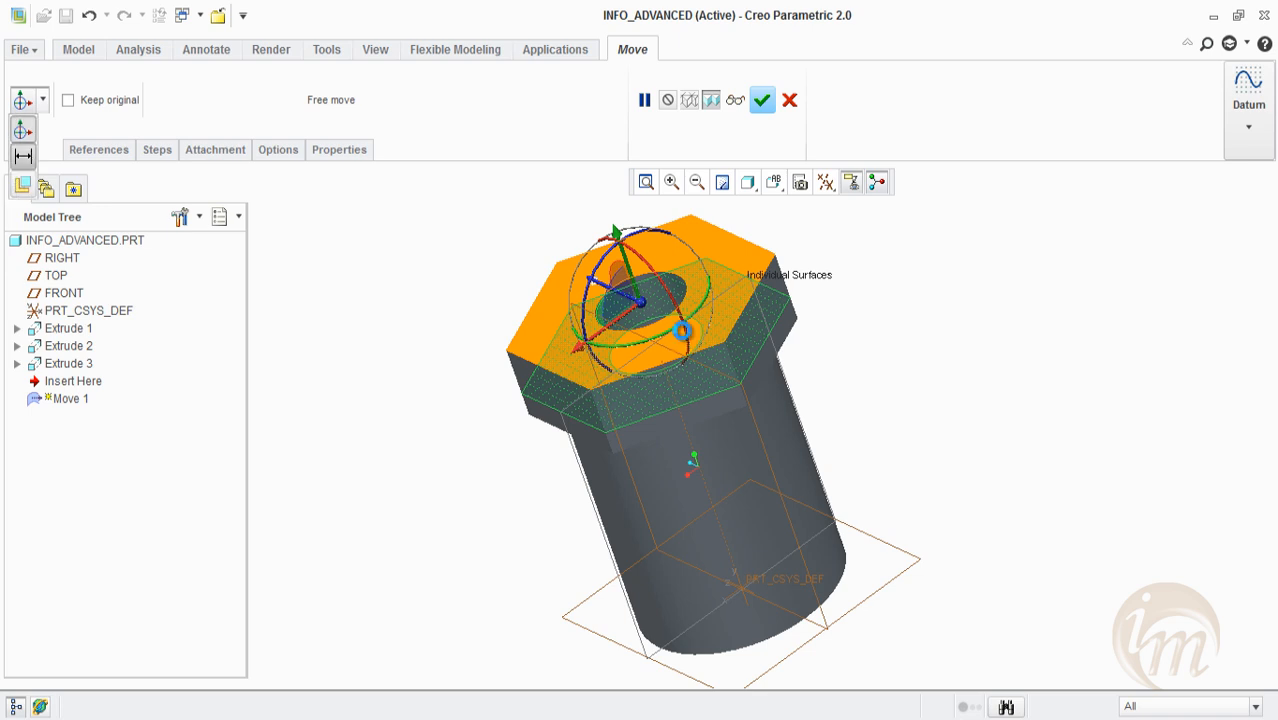
pyautogui.click(22, 156)
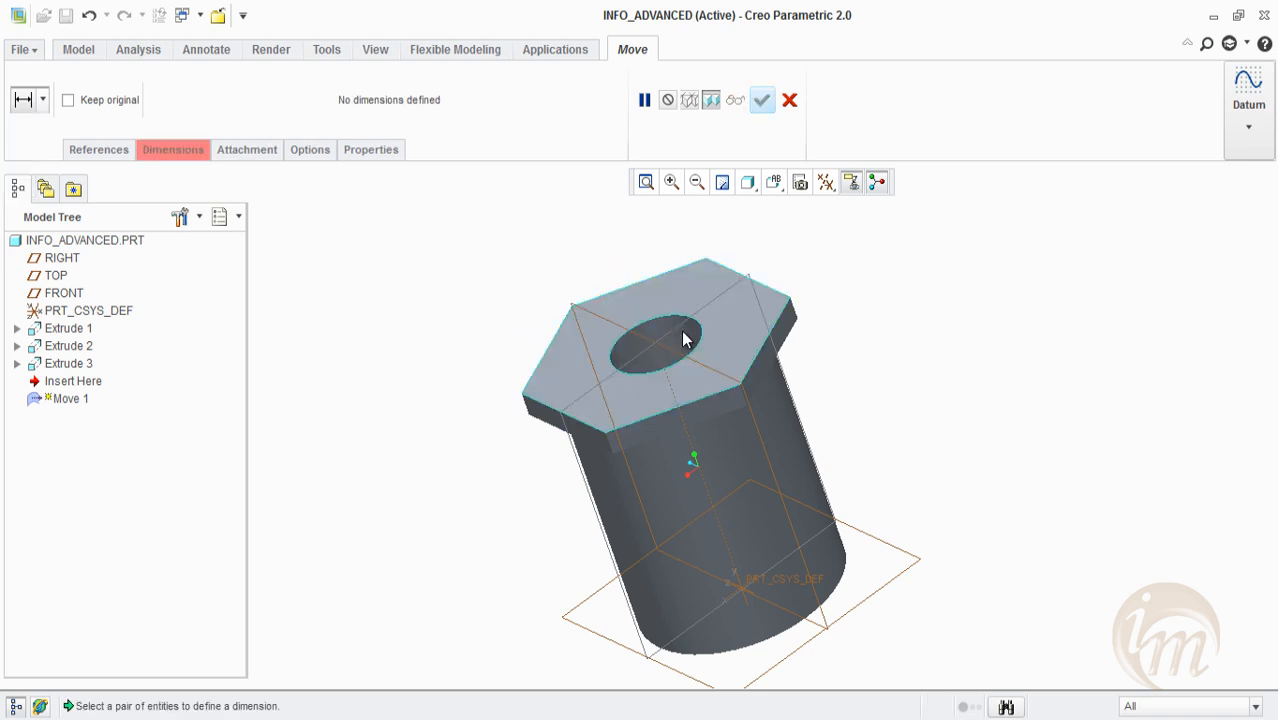
pyautogui.click(173, 150)
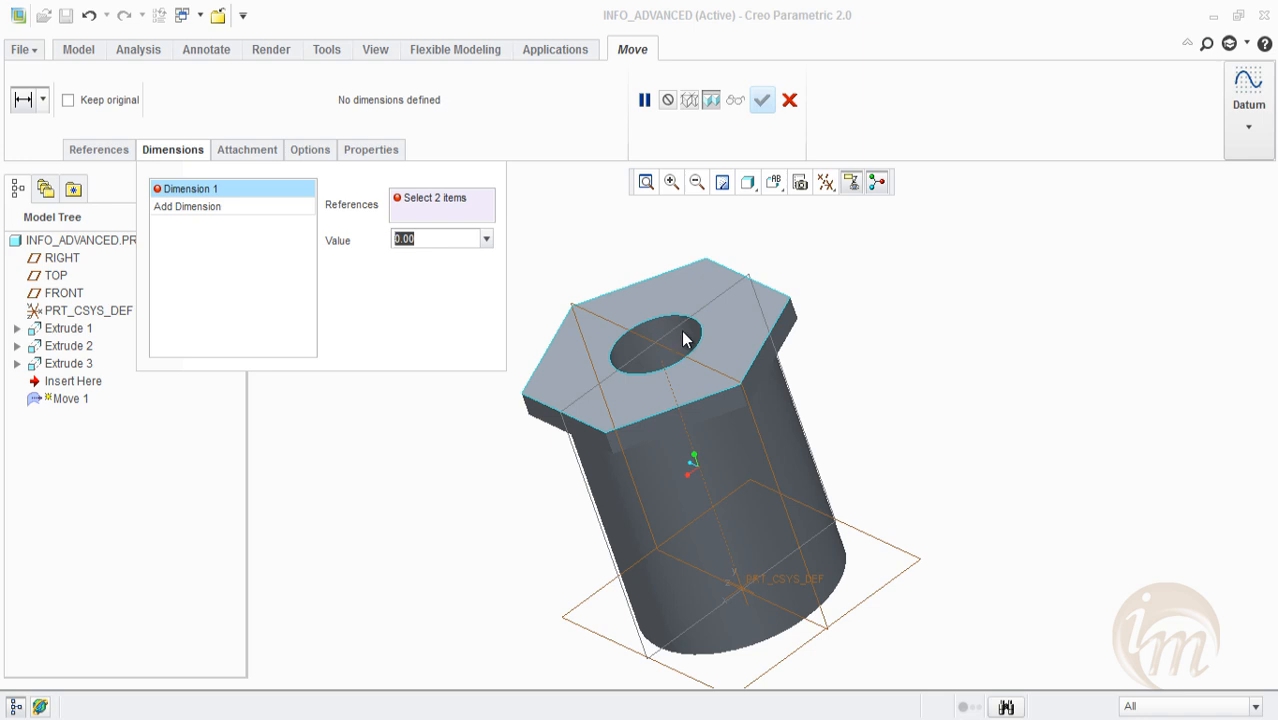
pyautogui.click(683, 331)
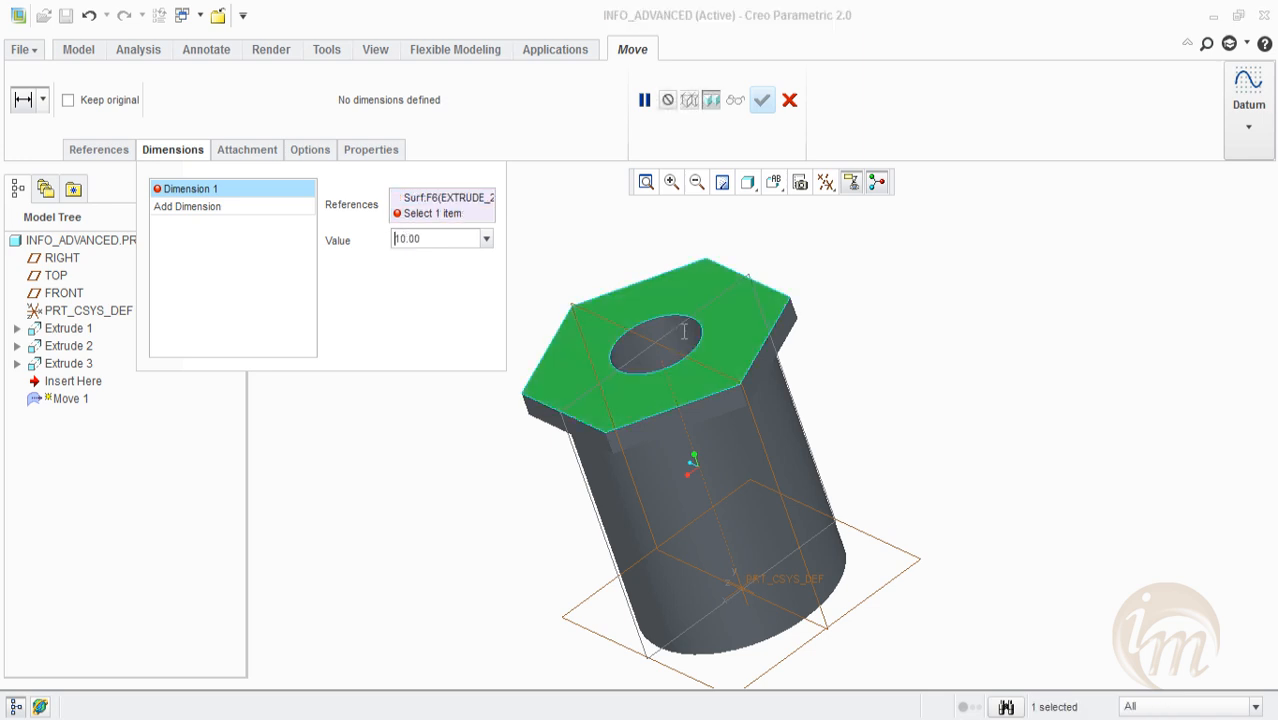
pyautogui.click(187, 207)
pyautogui.click(43, 100)
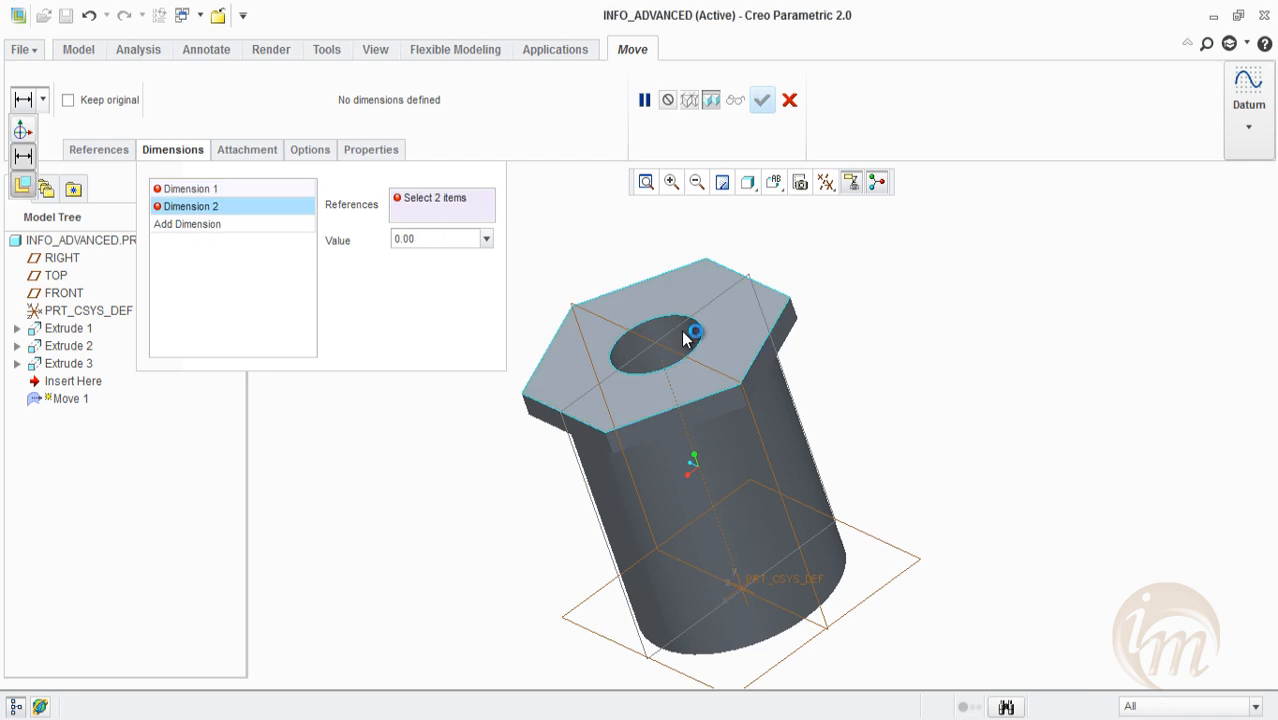
# Switch the move to constraints and add a Distance constraint of about 409.60 between the head's top face and the shank-end datum
pyautogui.click(22, 186)
pyautogui.moveTo(684, 338); pyautogui.dragTo(684, 308, button='middle')
pyautogui.click(199, 100)
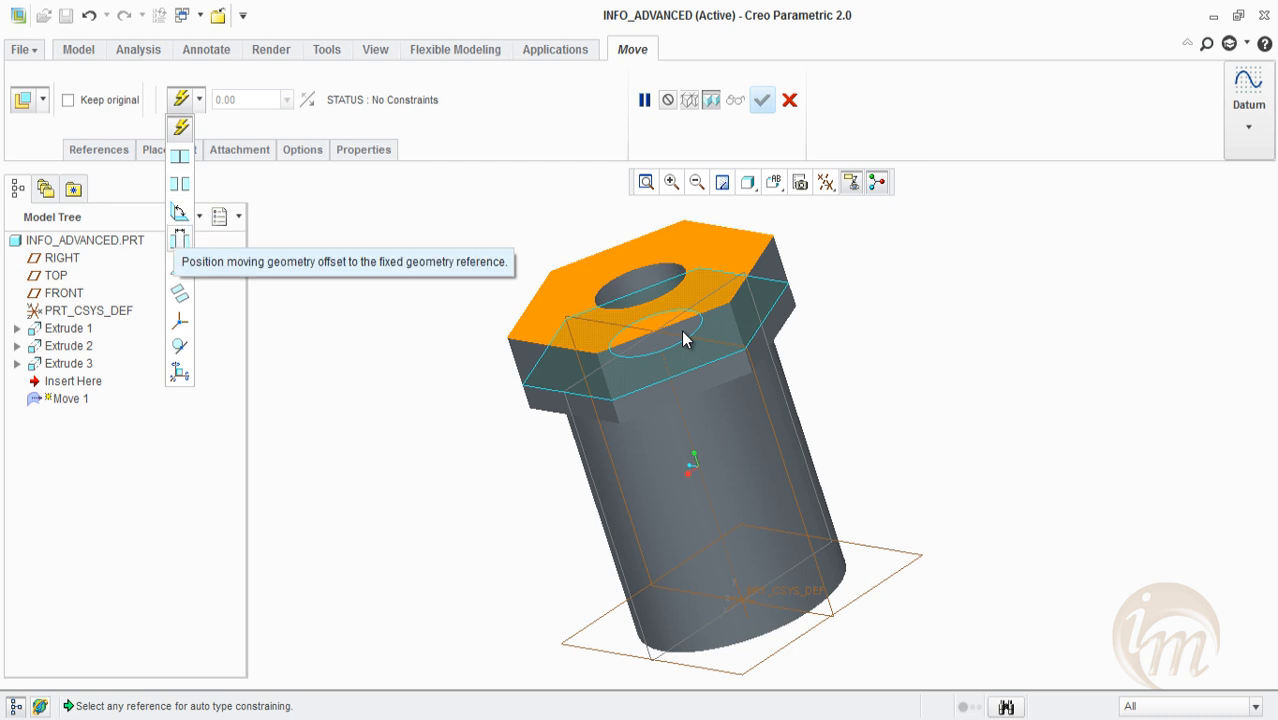
pyautogui.click(180, 240)
pyautogui.moveTo(683, 331)
pyautogui.mouseDown(button='middle')
pyautogui.moveTo(682, 290)
pyautogui.moveTo(685, 338)
pyautogui.mouseUp(button='middle')
pyautogui.click(683, 331)
pyautogui.click(683, 331)
pyautogui.moveTo(595, 296)
pyautogui.mouseDown()
pyautogui.moveTo(520, 171)
pyautogui.moveTo(605, 315)
pyautogui.moveTo(591, 290)
pyautogui.mouseUp()
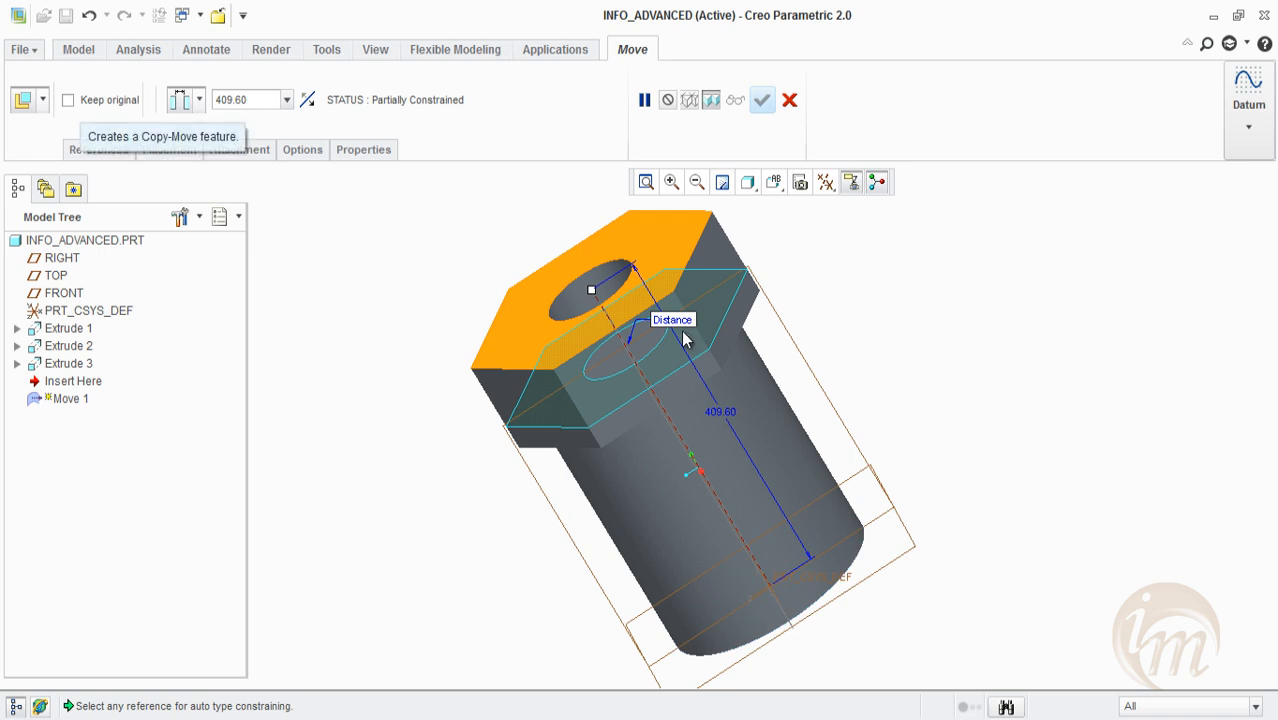
# Set the move to keep the original geometry and return it to free positioning with the dragger
pyautogui.click(90, 100)
pyautogui.moveTo(683, 332); pyautogui.dragTo(683, 332, button='middle')
pyautogui.click(43, 100)
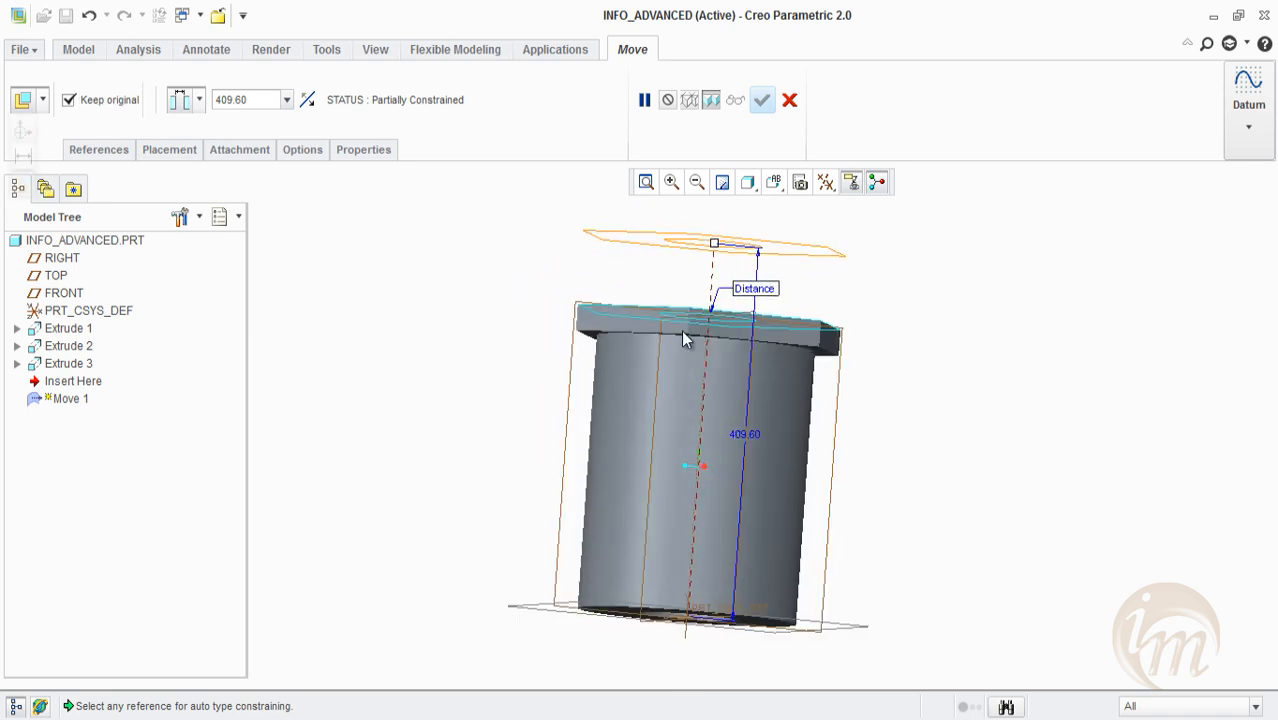
pyautogui.click(24, 129)
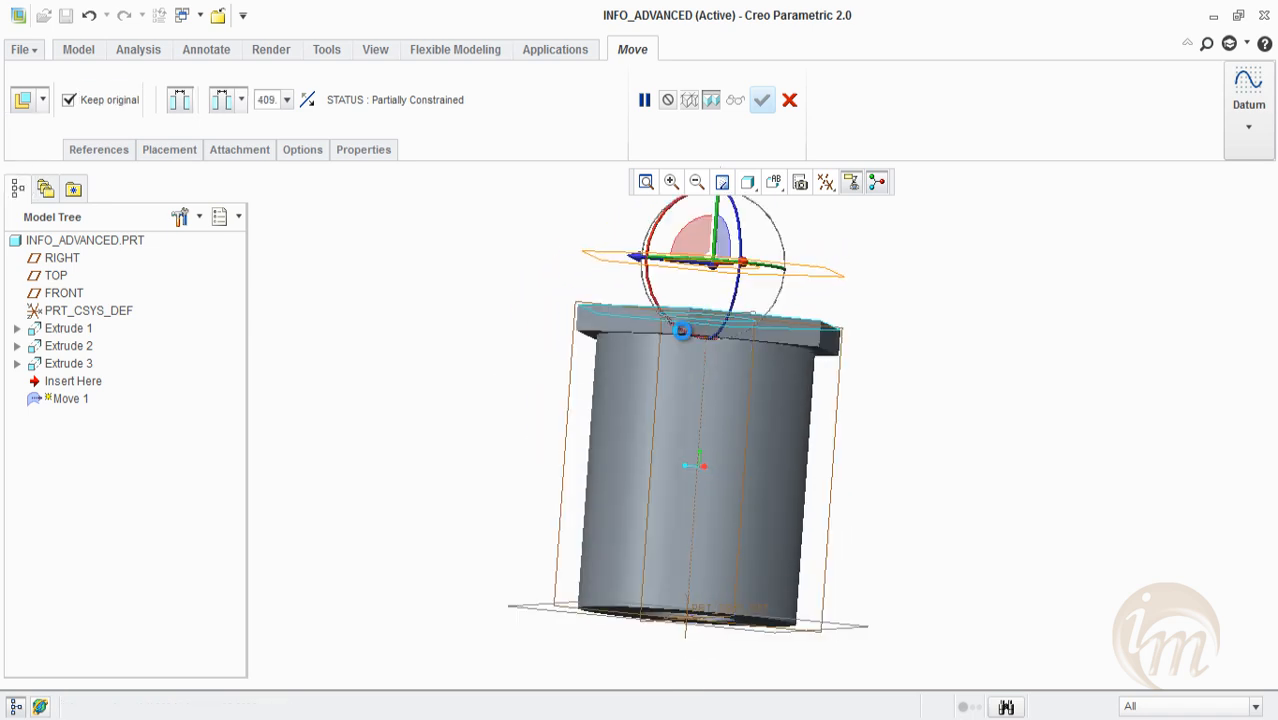
pyautogui.click(683, 338)
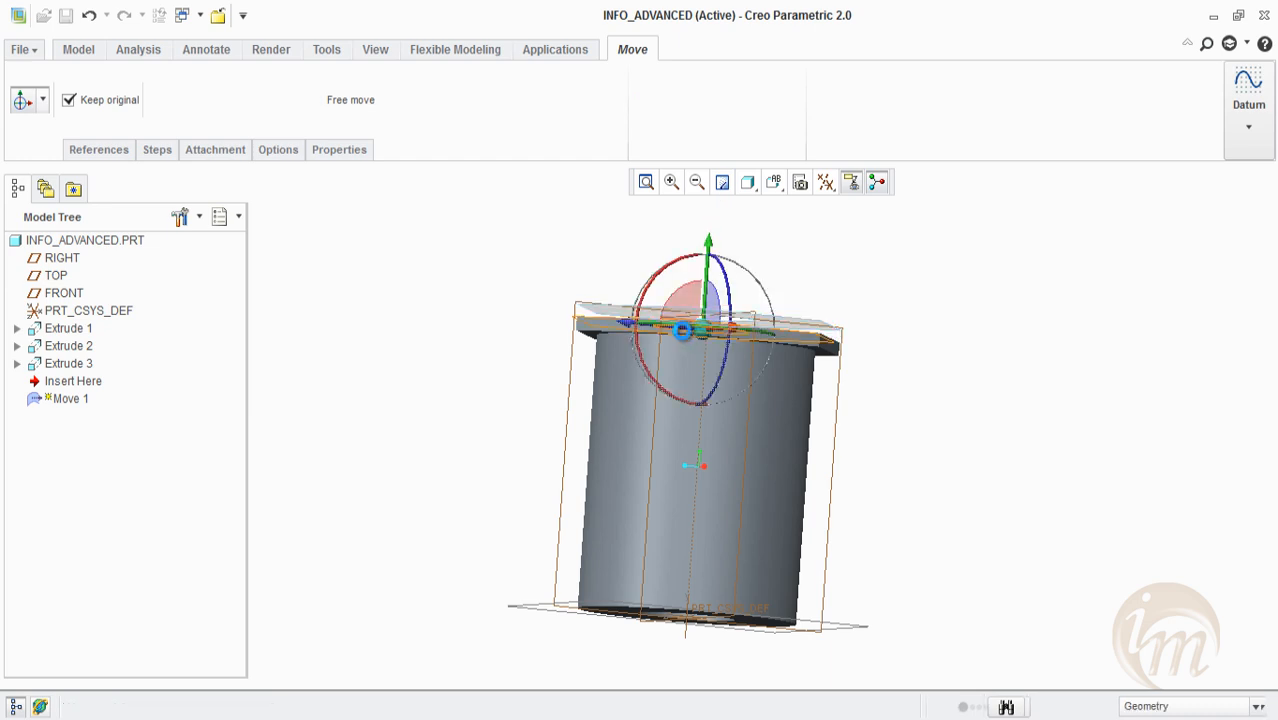
# Complete the free move of the head's top face with the original geometry kept
pyautogui.middleClick(683, 338)
pyautogui.hotkey('ctrl', 'd')
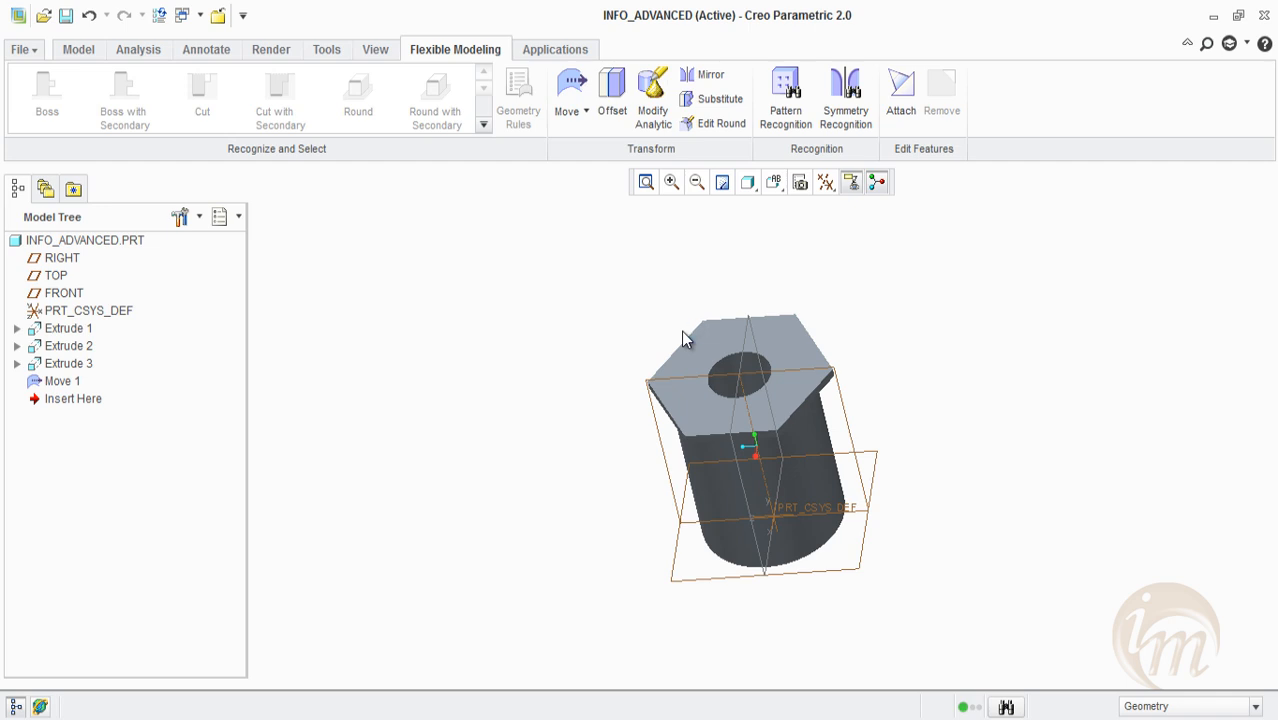
# Offset the bolt head's top face outward by about 139.20 to thicken the head
pyautogui.click(612, 92)
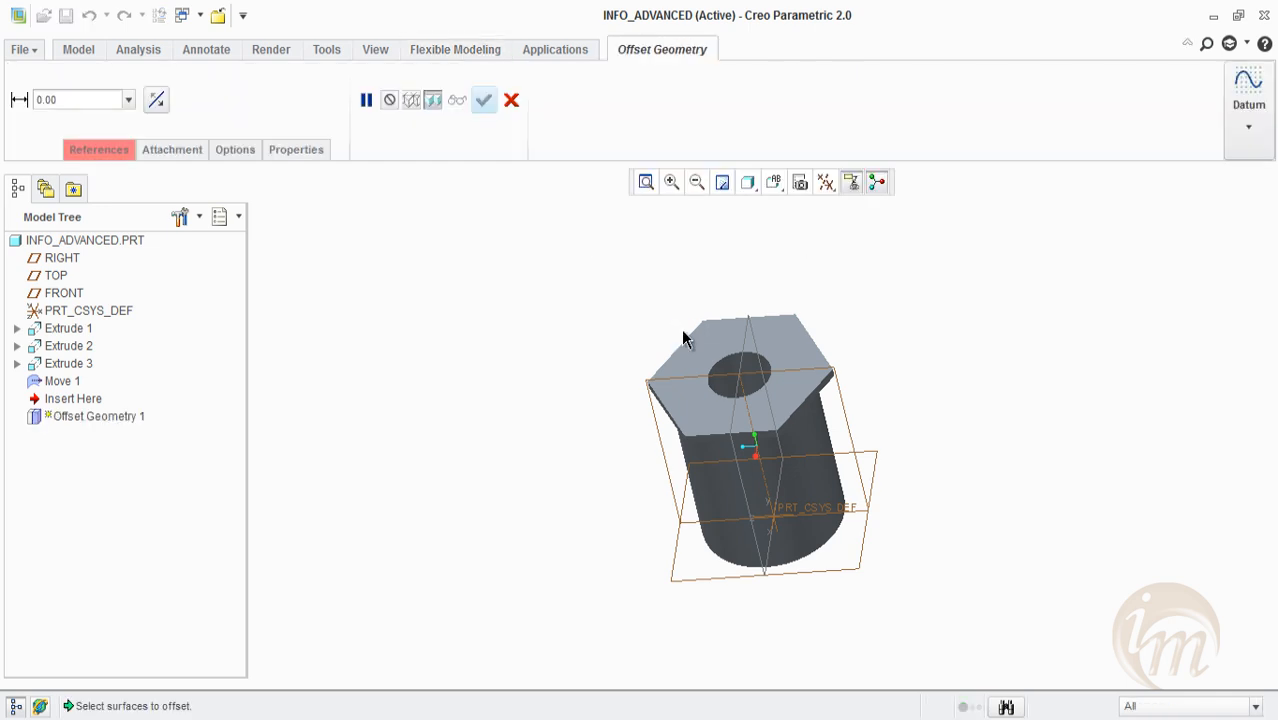
pyautogui.scroll(2, 683, 338)
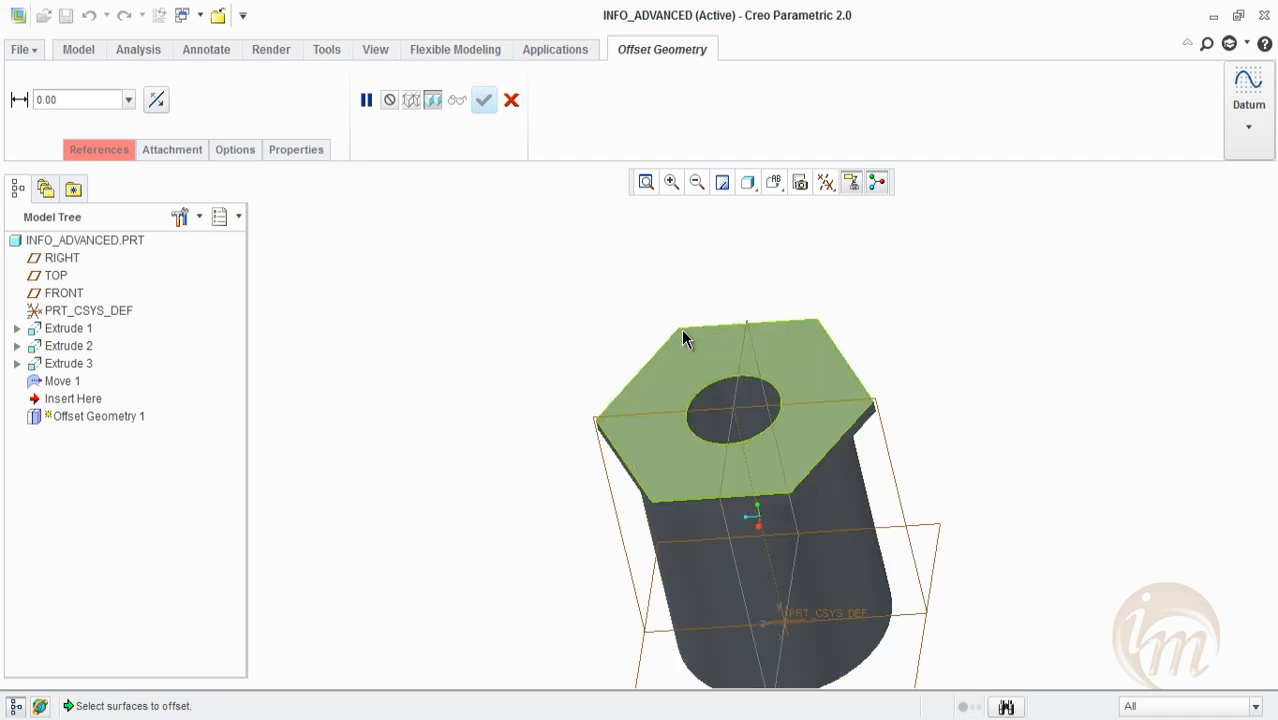
pyautogui.click(683, 335)
pyautogui.moveTo(734, 409); pyautogui.dragTo(712, 315)
pyautogui.moveTo(681, 329); pyautogui.dragTo(684, 337, button='middle')
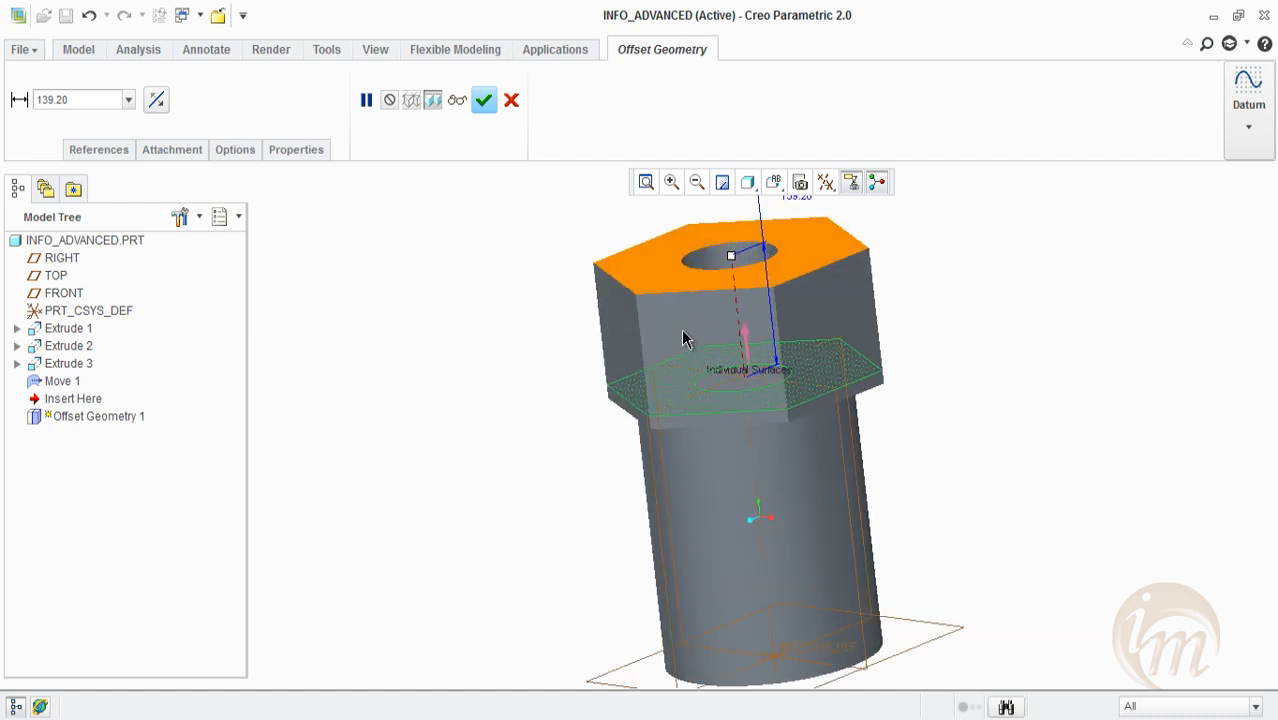
pyautogui.press('Tab')
pyautogui.press('space')
pyautogui.middleClick(683, 338)
# Offset the shank's cylindrical surface inward by about 32.70
pyautogui.moveTo(685, 337)
pyautogui.mouseDown(button='middle')
pyautogui.moveTo(679, 328)
pyautogui.moveTo(685, 338)
pyautogui.mouseUp(button='middle')
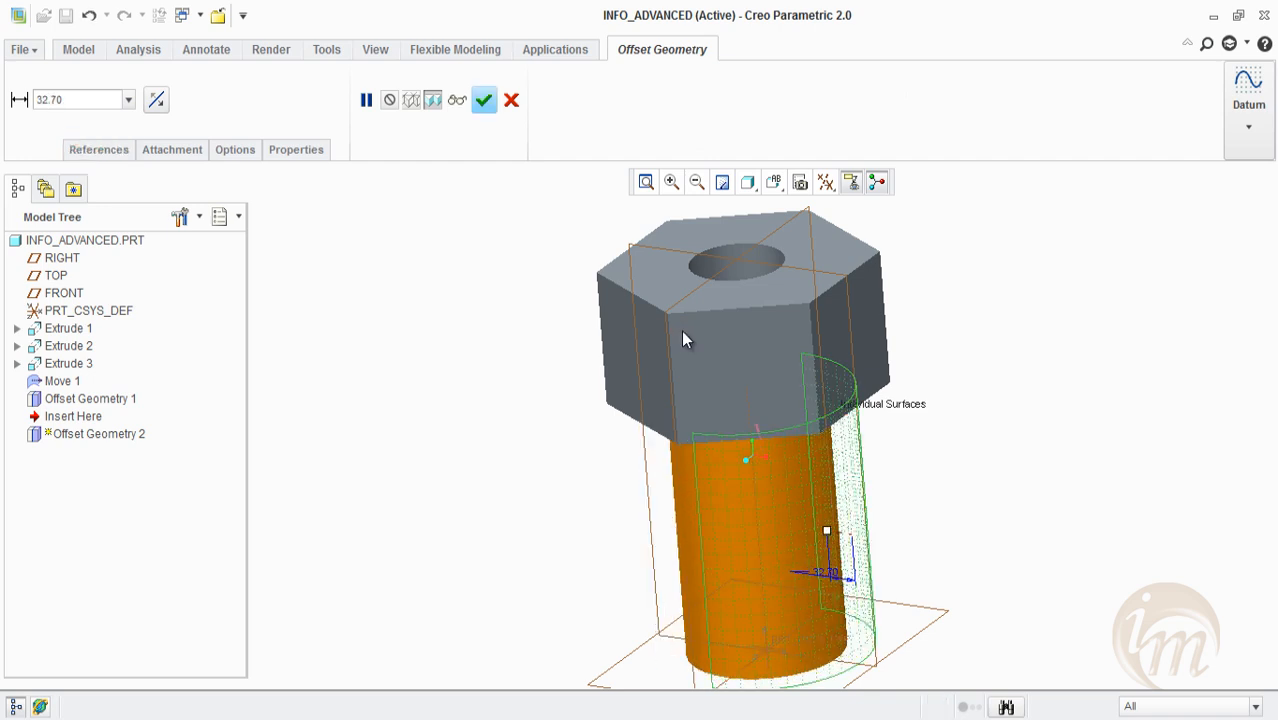
pyautogui.middleClick(683, 338)
pyautogui.moveTo(684, 337); pyautogui.dragTo(685, 338, button='middle')
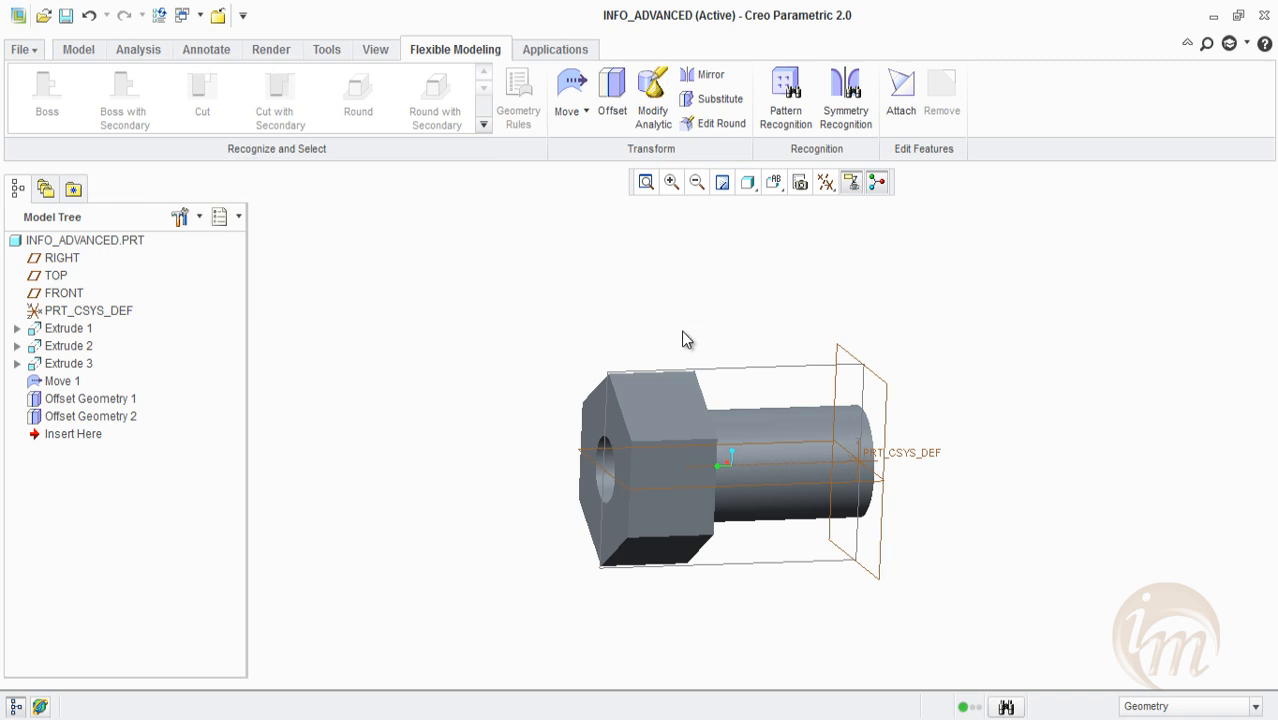
# Select the whole hexagonal head as a boss and mirror its geometry about the TOP datum plane
pyautogui.click(607, 415)
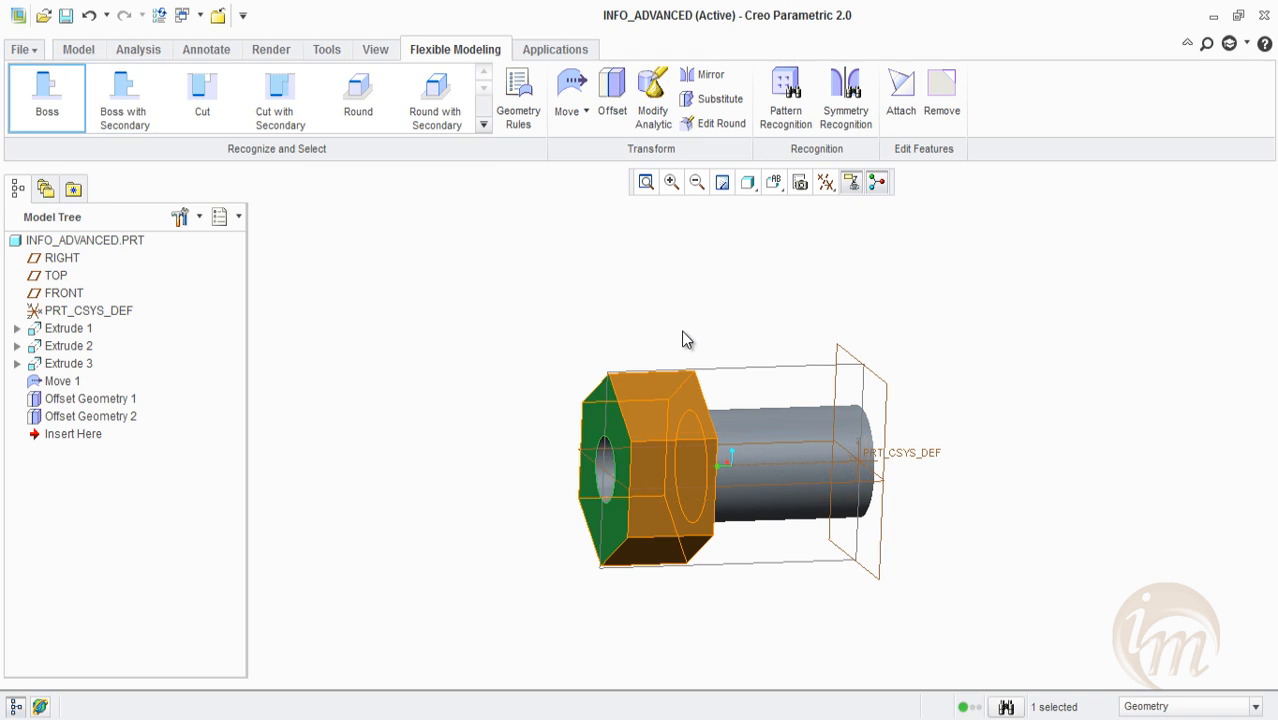
pyautogui.click(47, 95)
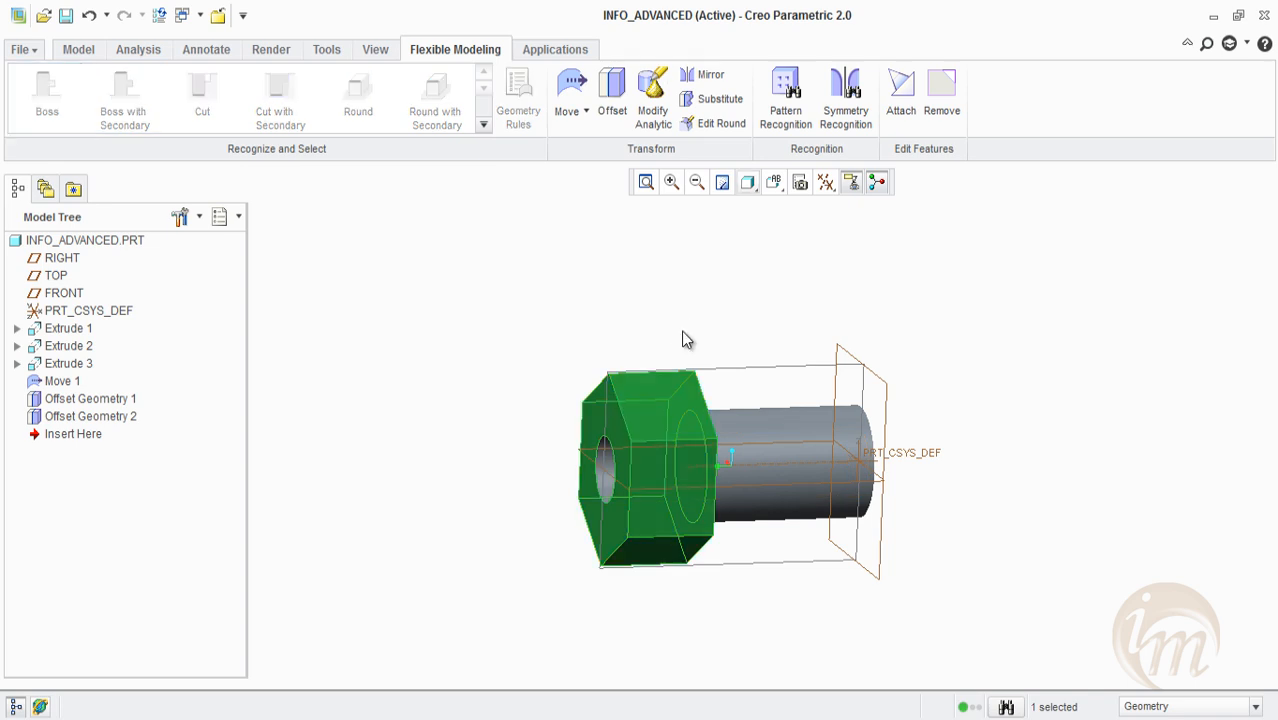
pyautogui.click(710, 74)
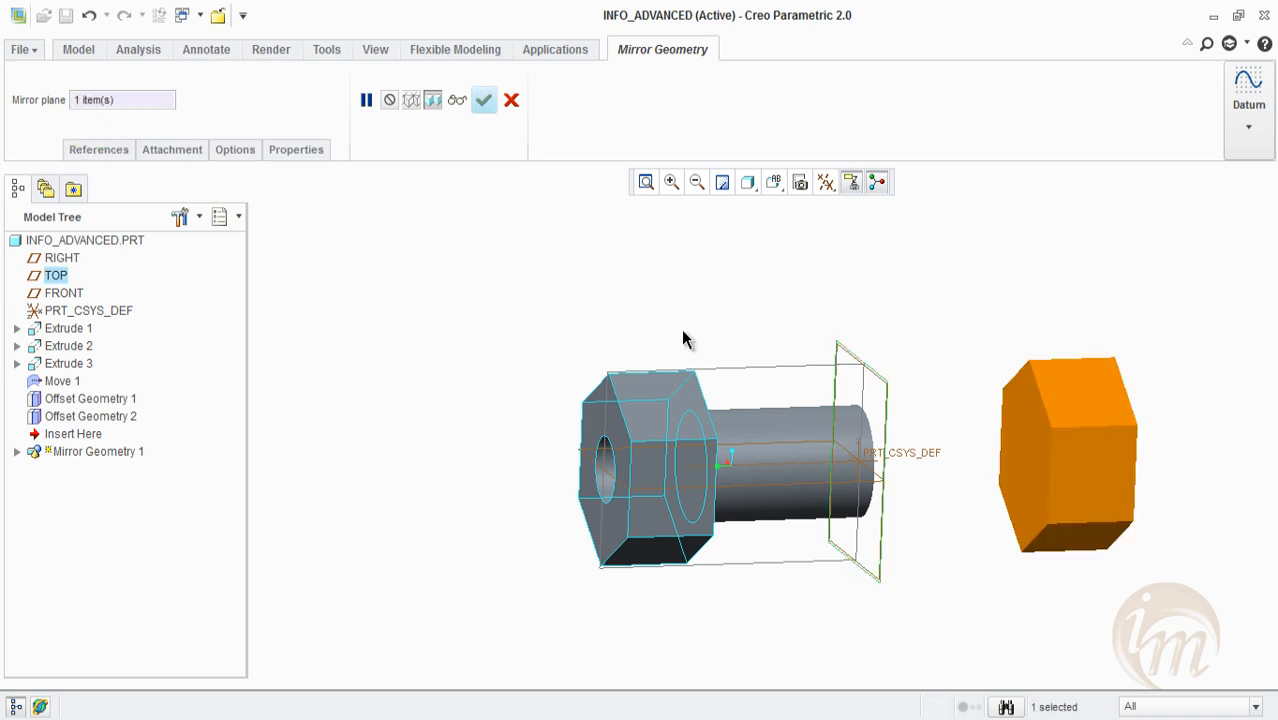
pyautogui.moveTo(682, 331); pyautogui.dragTo(683, 338, button='middle')
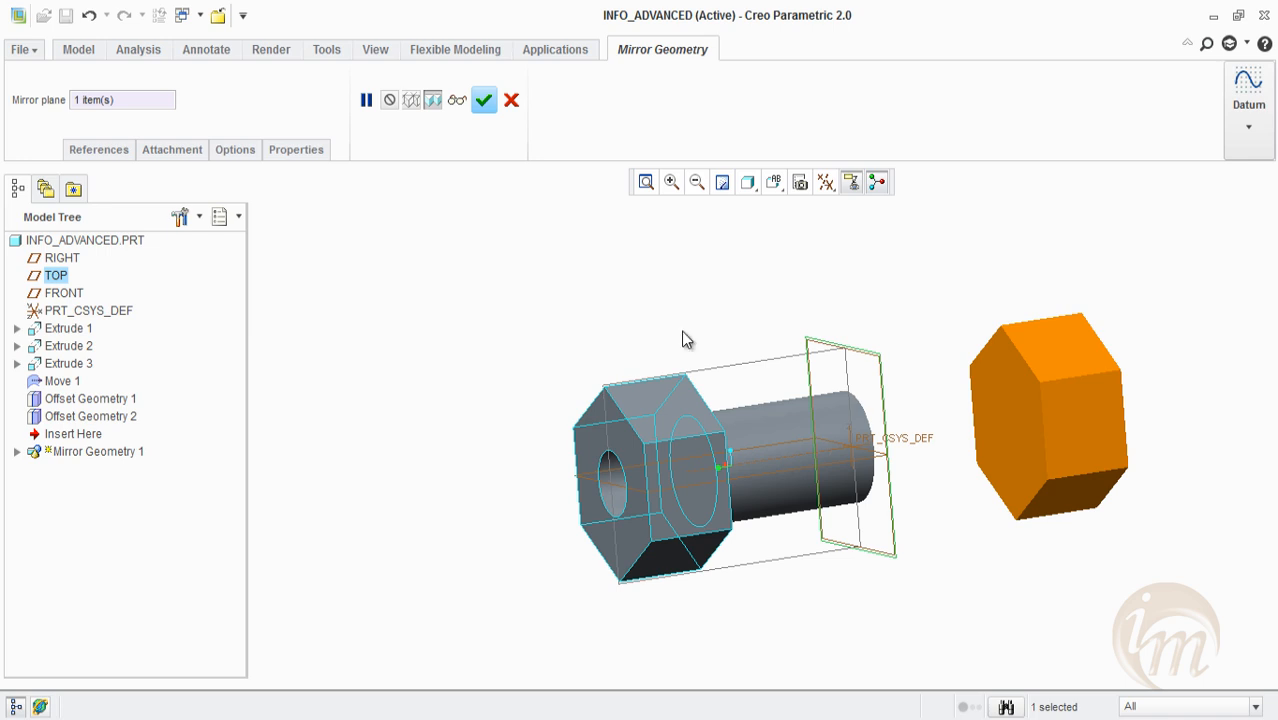
pyautogui.middleClick(682, 340)
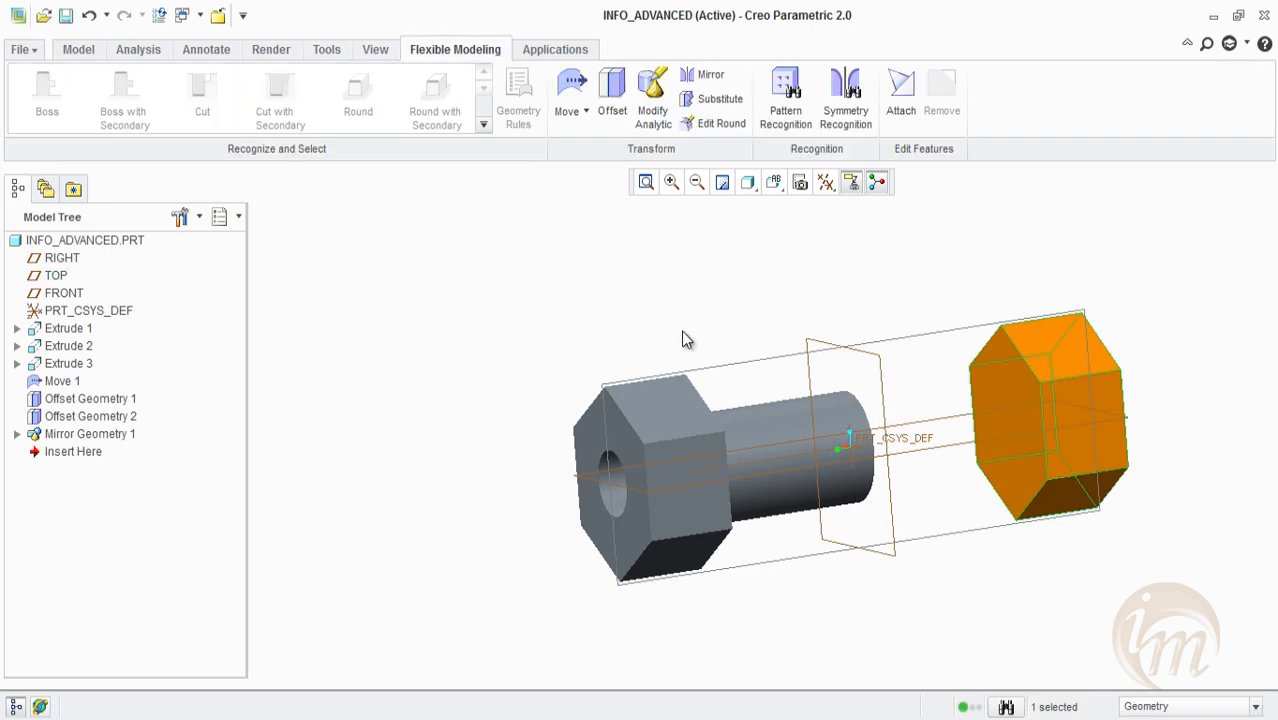
# Try mirroring the hole surface about the TOP datum plane into the mirrored head, and undo that mirror
pyautogui.click(613, 485)
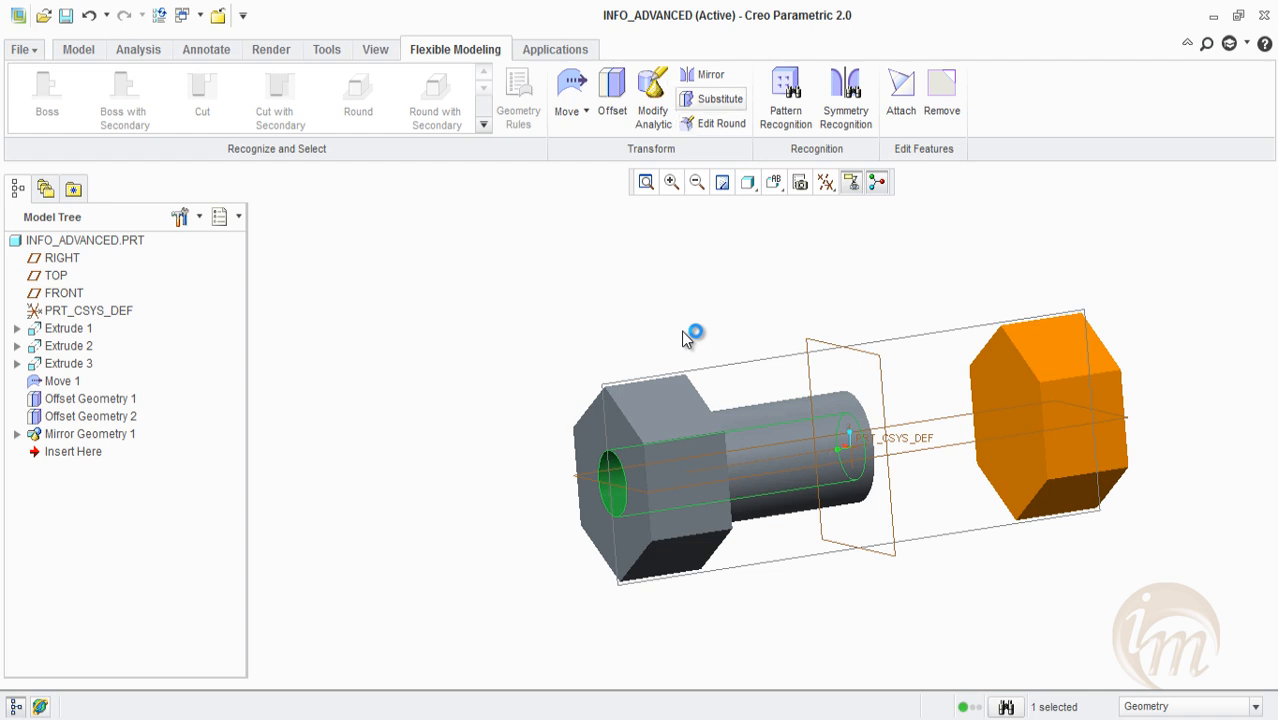
pyautogui.click(707, 74)
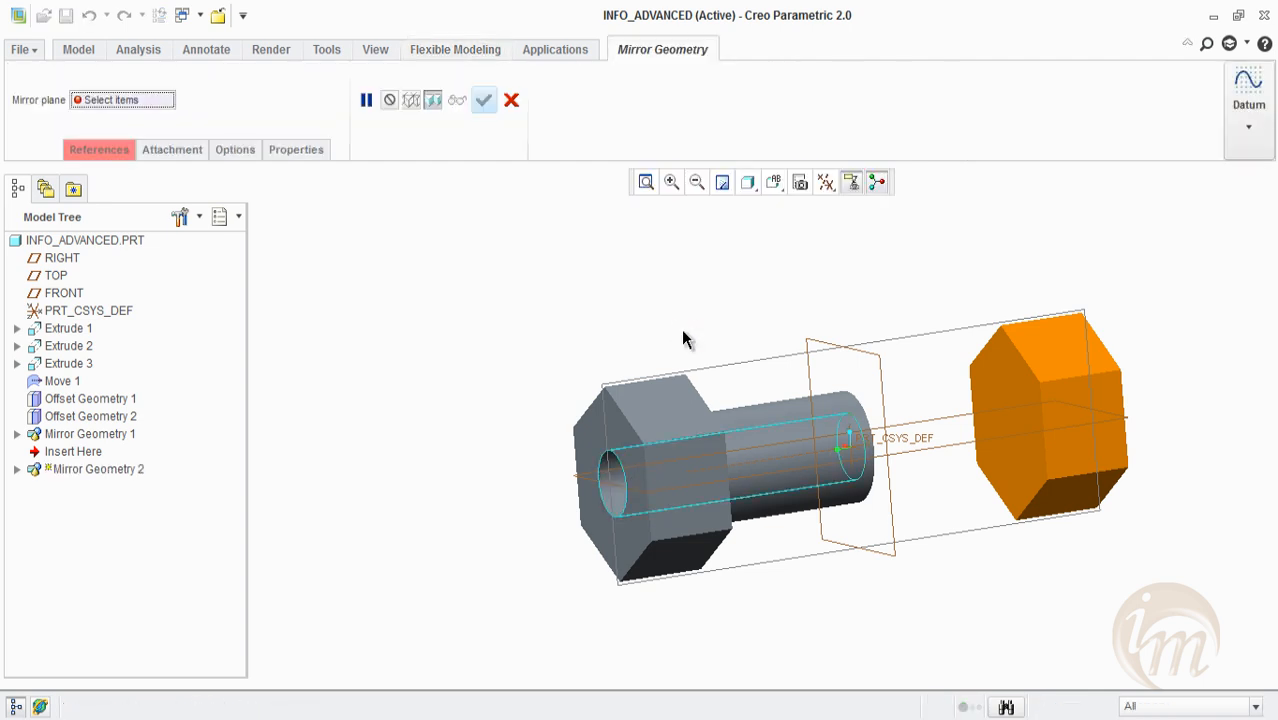
pyautogui.click(843, 347)
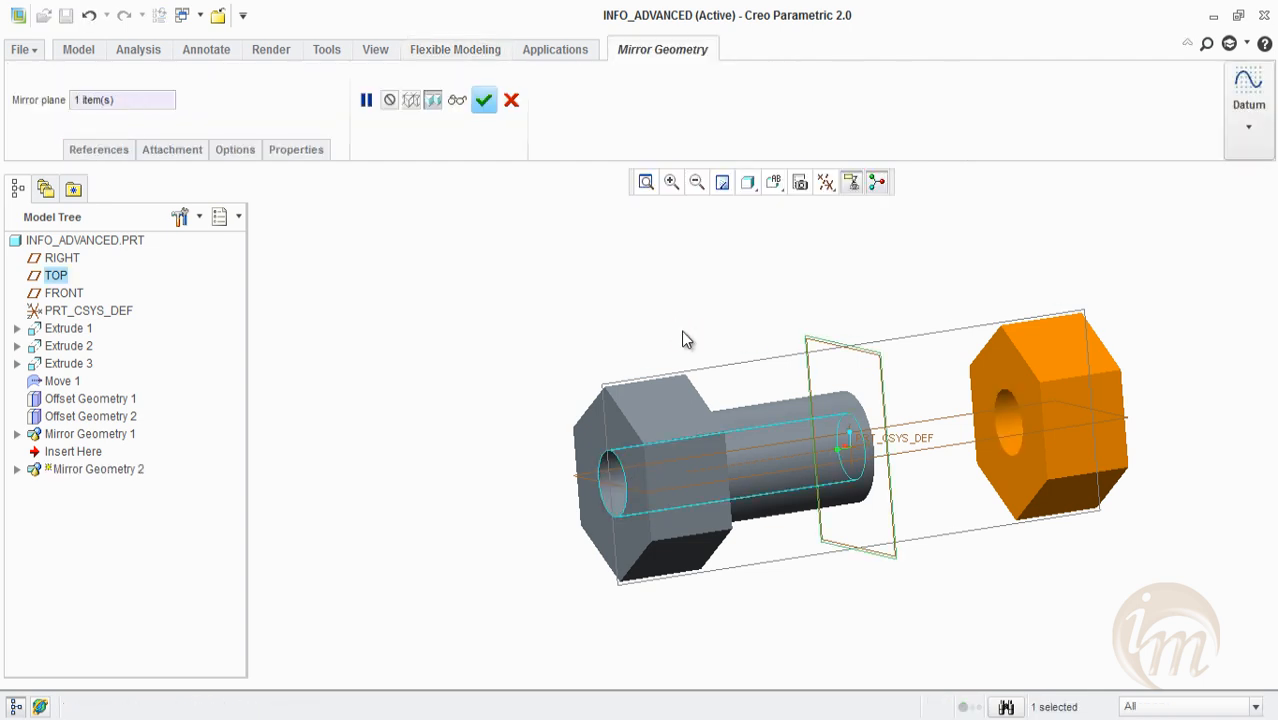
pyautogui.middleClick(685, 337)
pyautogui.click(683, 332)
pyautogui.moveTo(683, 332); pyautogui.dragTo(683, 332, button='middle')
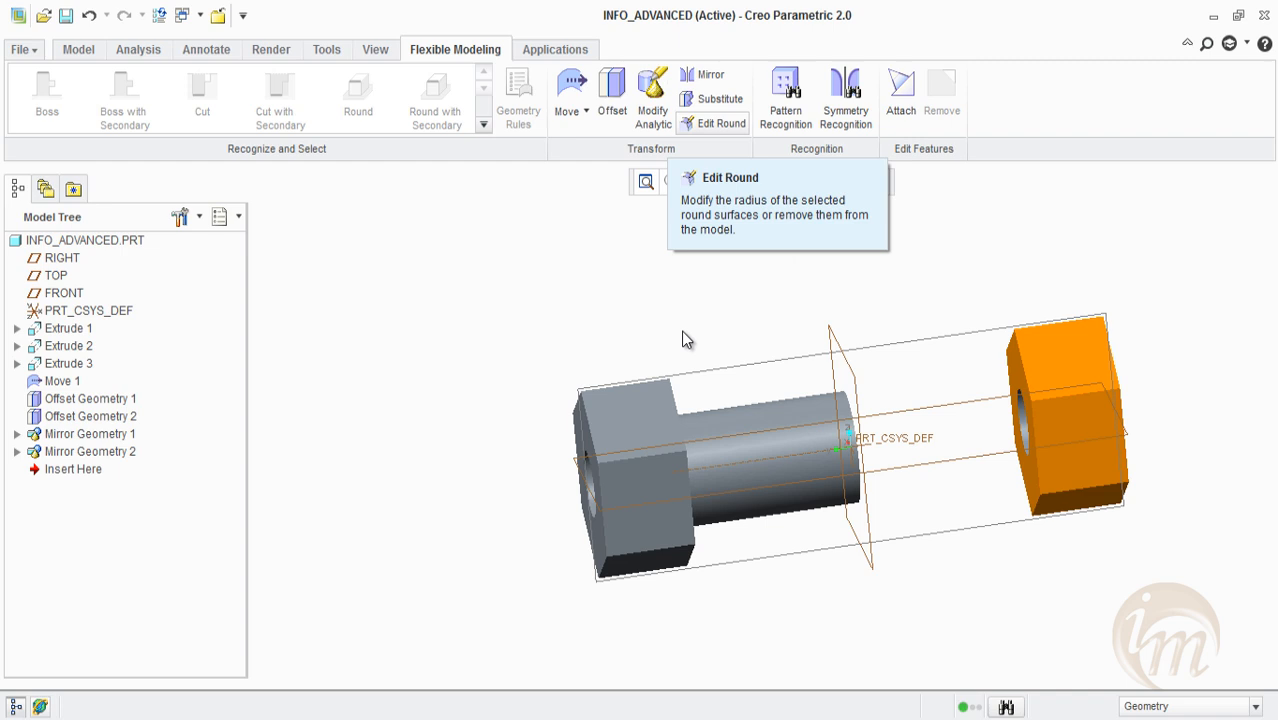
pyautogui.hotkey('ctrl', 'z')
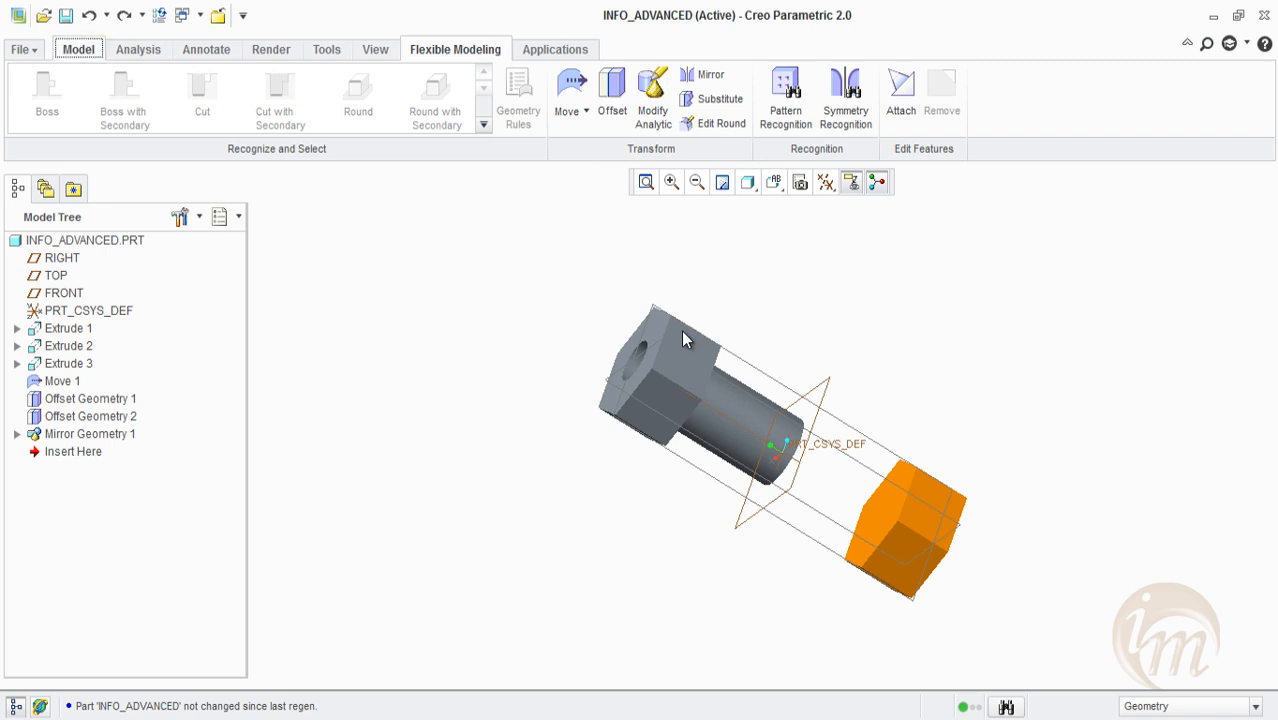
# Start an Extrude on the RIGHT datum plane and sketch a wavy five-point spline above the bolt head as its section
pyautogui.click(78, 50)
pyautogui.click(486, 95)
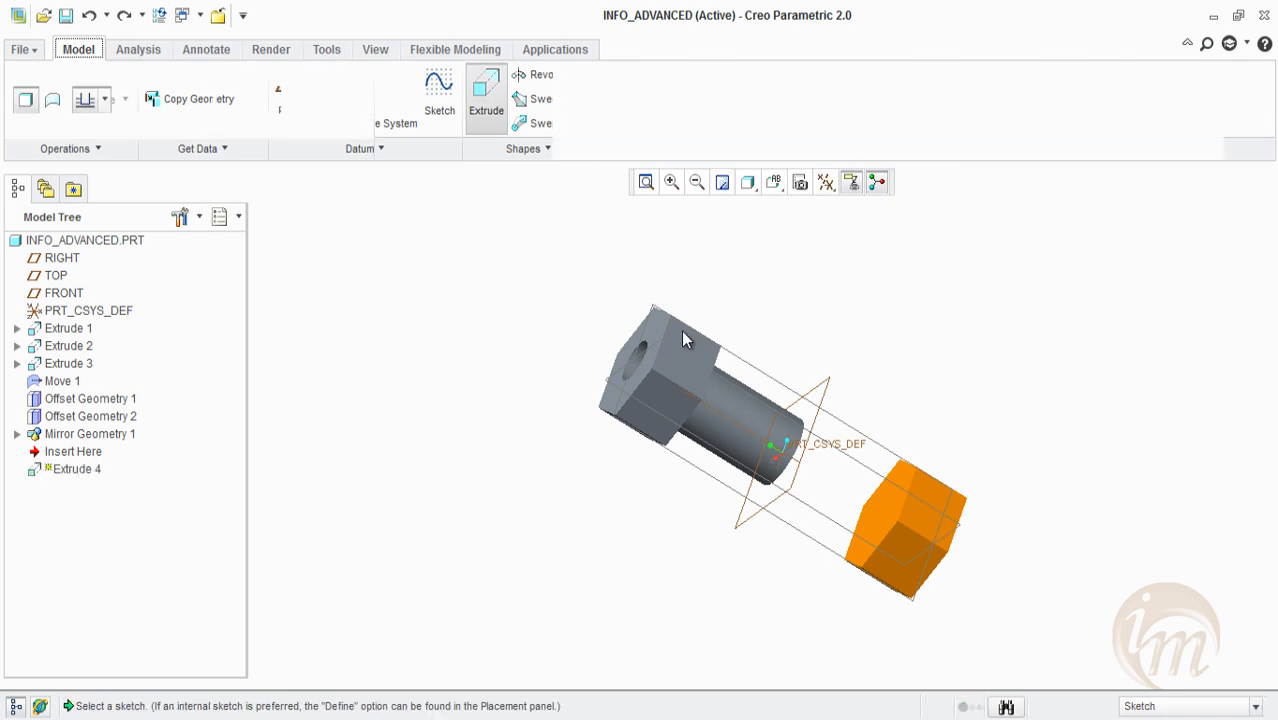
pyautogui.click(683, 338)
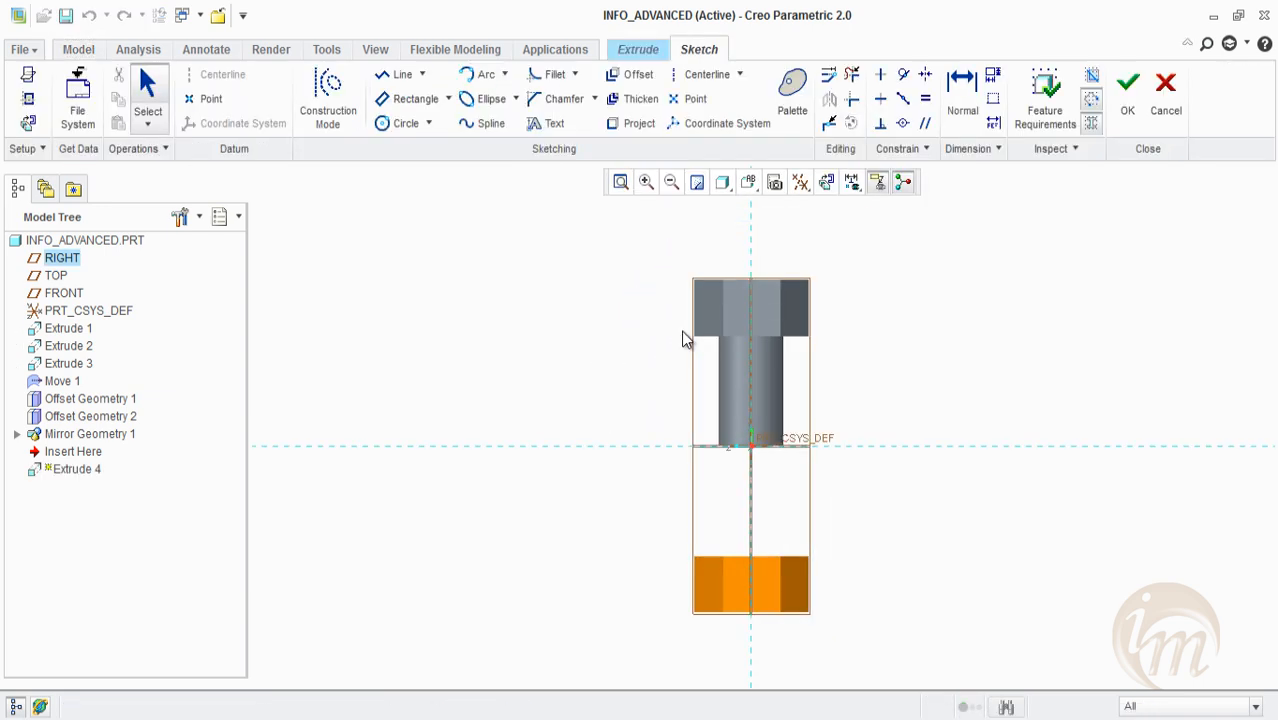
pyautogui.click(482, 124)
pyautogui.click(549, 293)
pyautogui.click(621, 234)
pyautogui.click(698, 253)
pyautogui.click(761, 230)
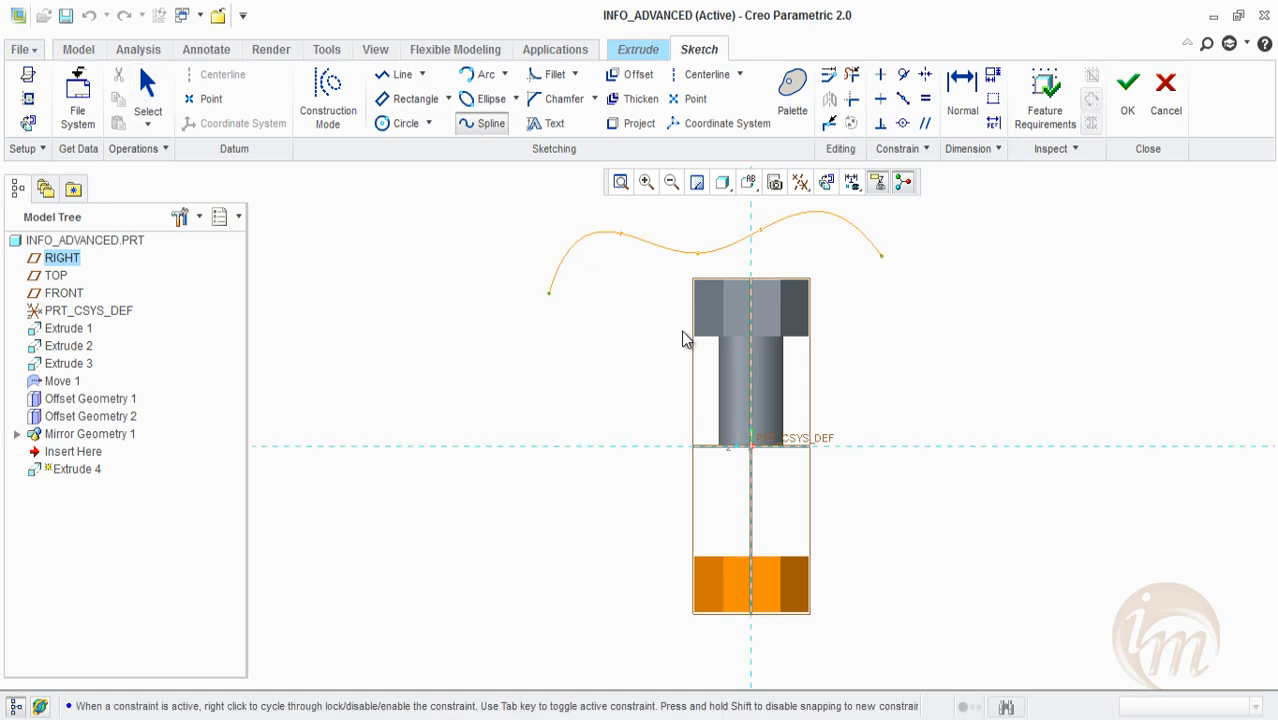
pyautogui.click(900, 256)
pyautogui.middleClick(935, 240)
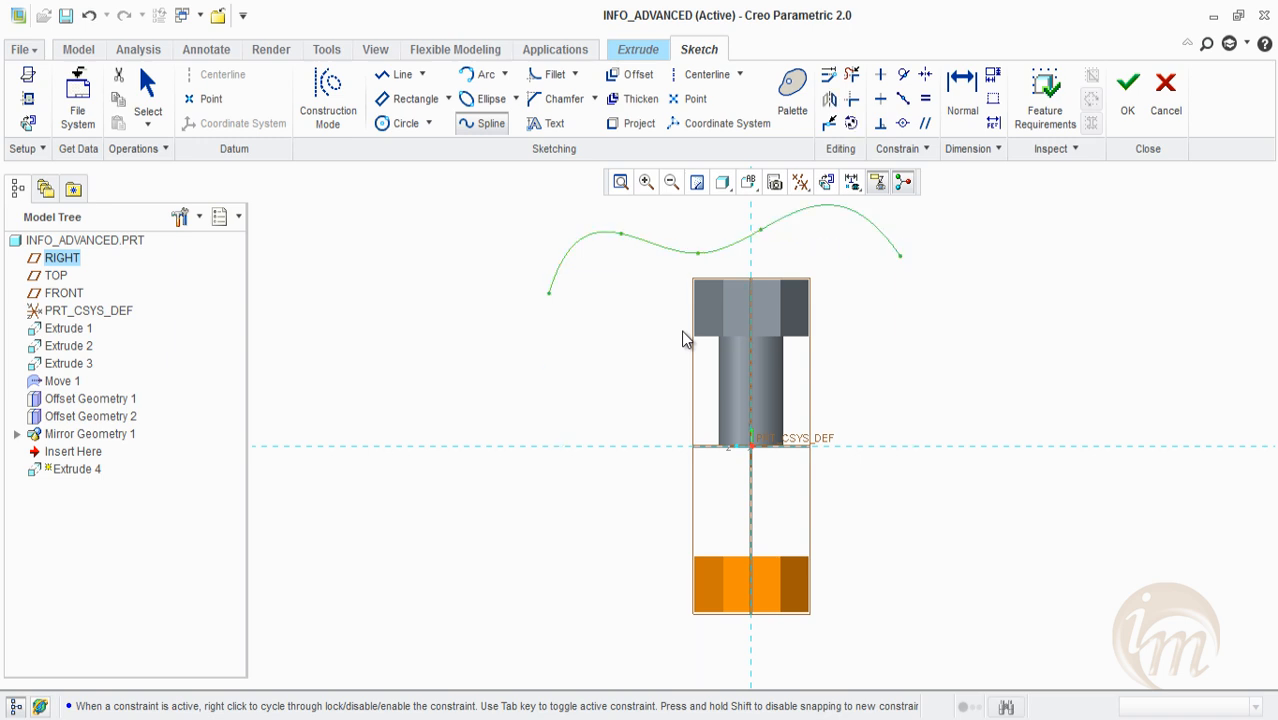
pyautogui.click(1127, 95)
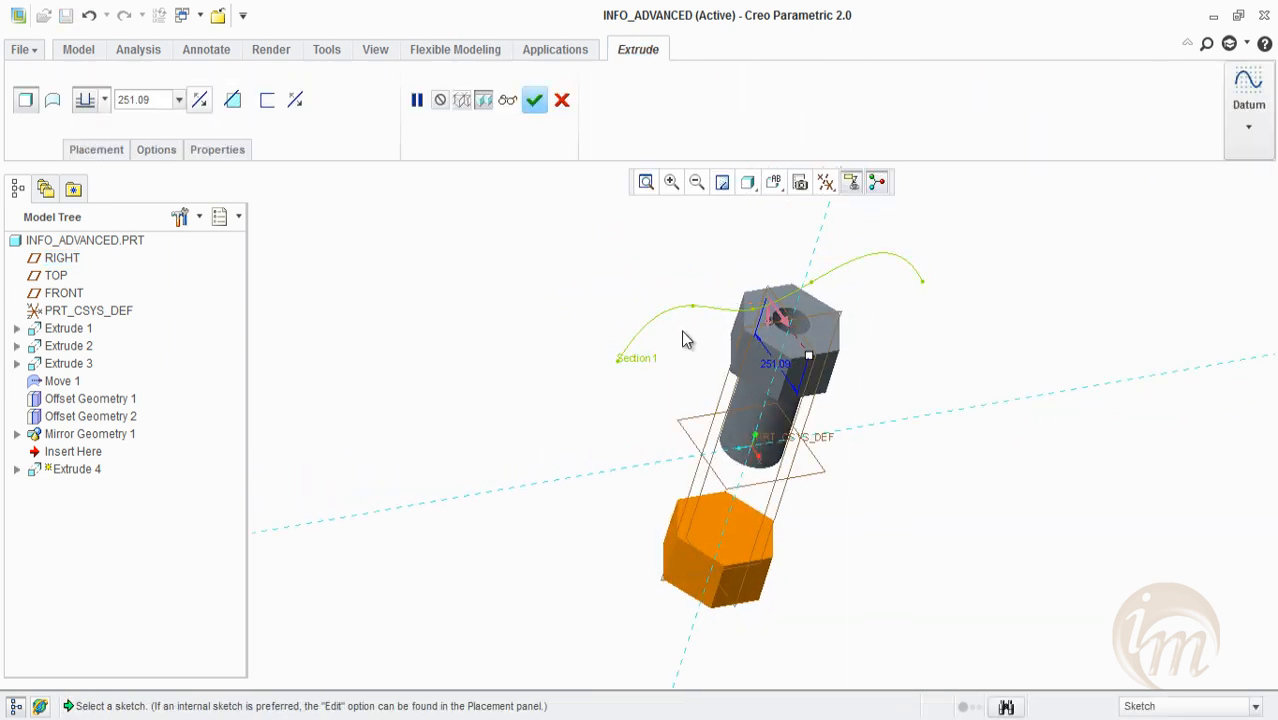
# Extrude the spline as a surface, symmetric about the sketch plane, to a depth of about 671.30
pyautogui.click(52, 100)
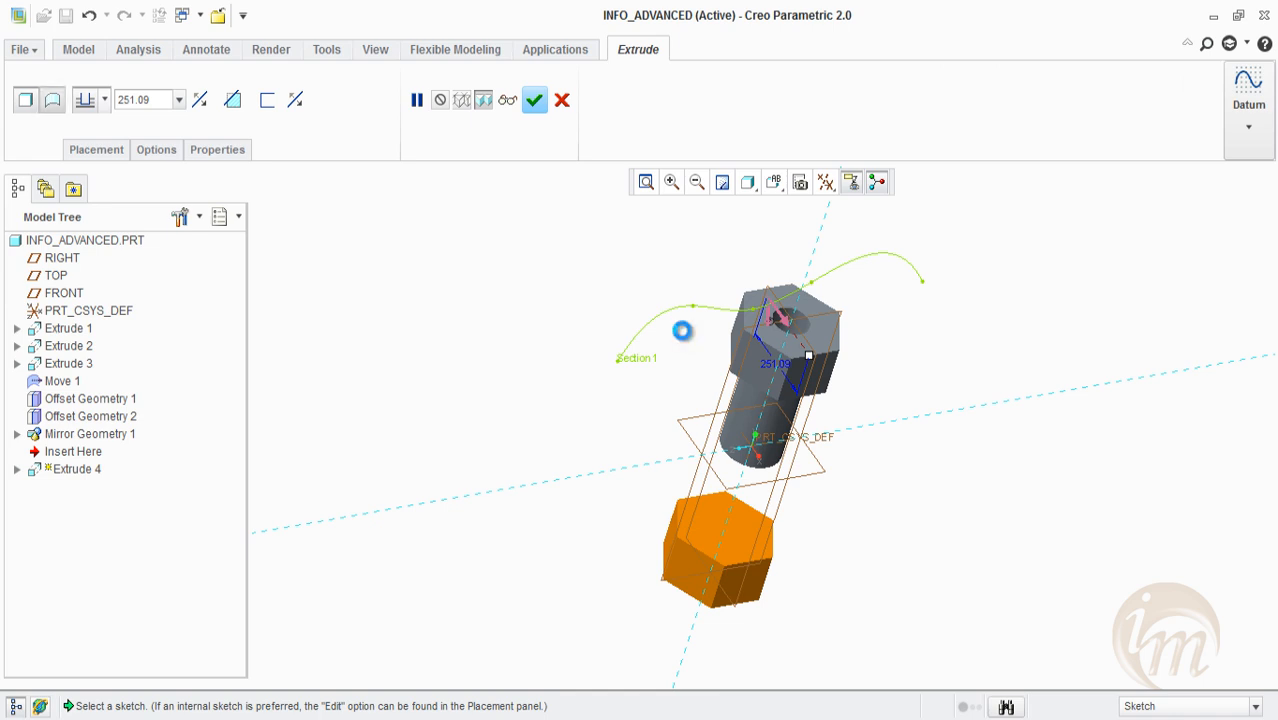
pyautogui.click(104, 100)
pyautogui.click(85, 157)
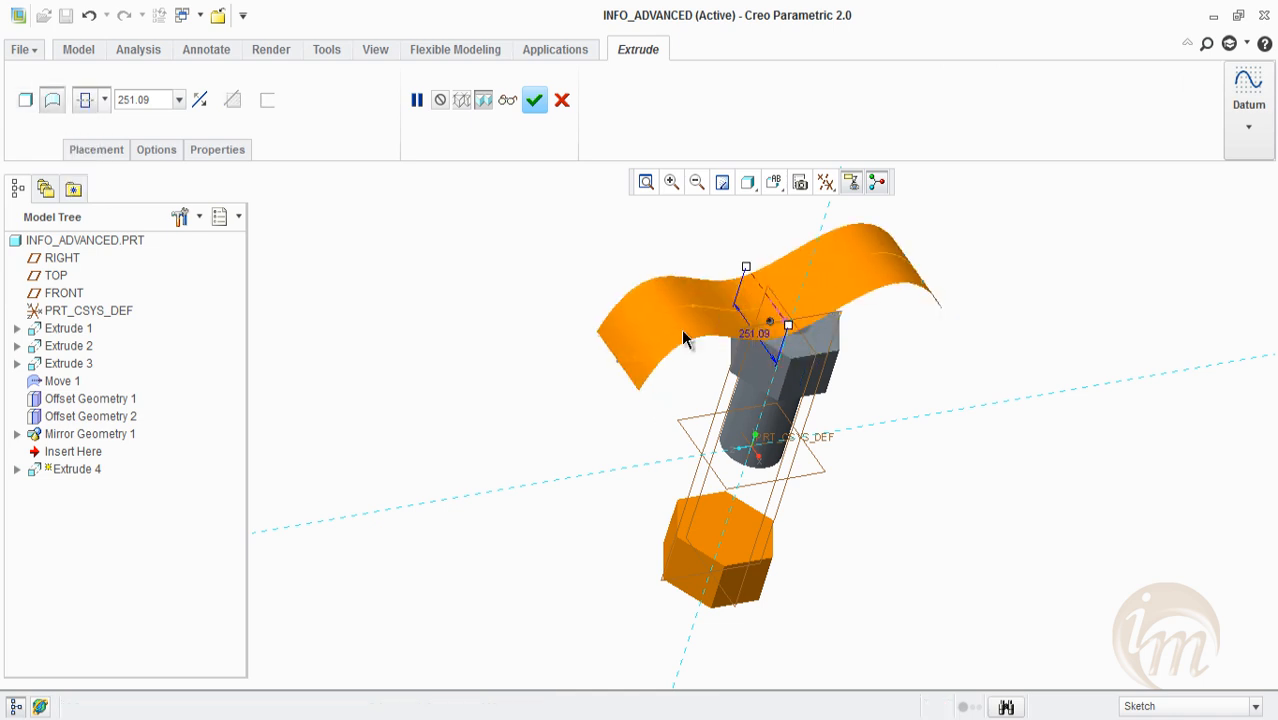
pyautogui.middleClick(684, 337)
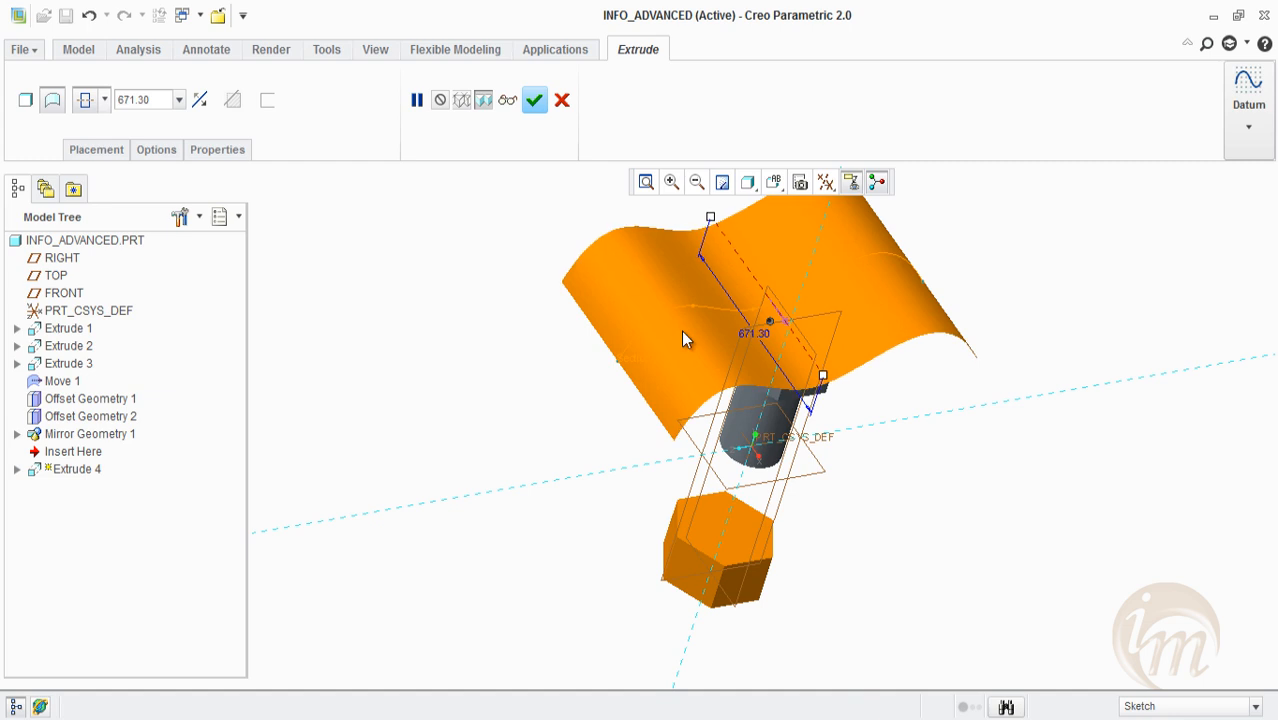
pyautogui.moveTo(684, 337)
pyautogui.mouseDown(button='middle')
pyautogui.moveTo(679, 328)
pyautogui.moveTo(686, 340)
pyautogui.mouseUp(button='middle')
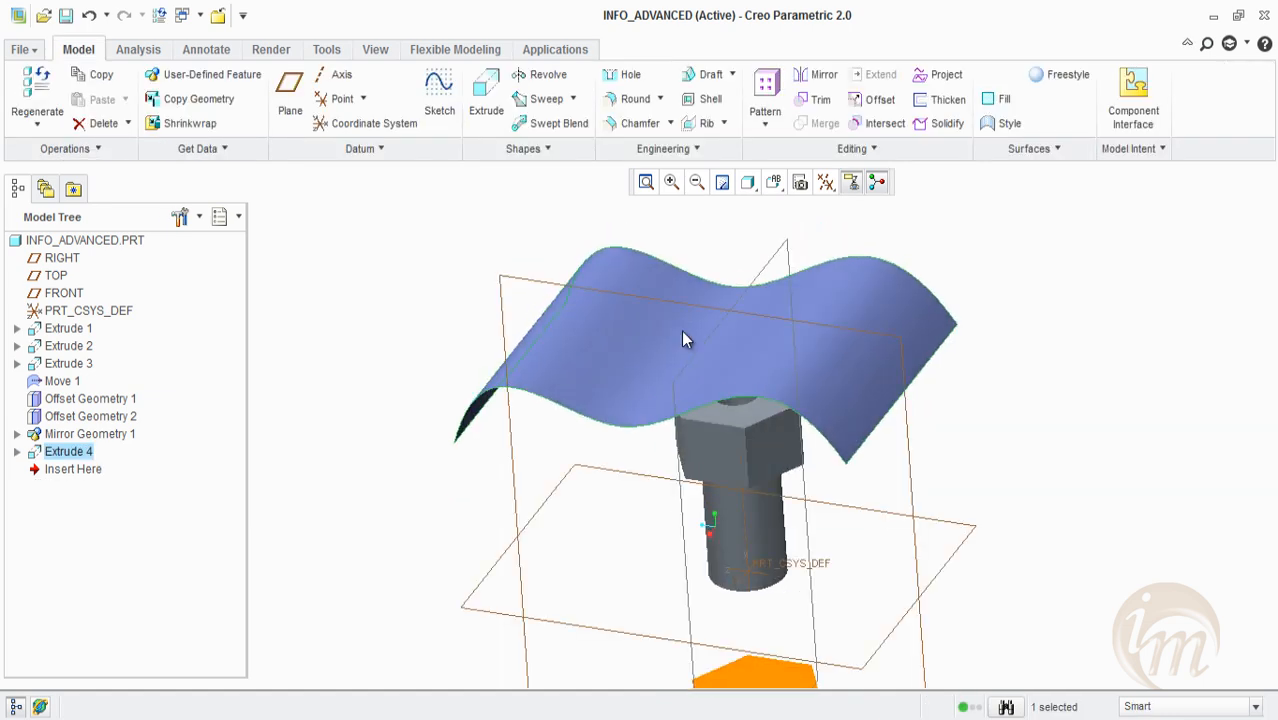
# Substitute the bolt head's top face with the wavy extruded quilt using Flexible Modeling
pyautogui.click(455, 49)
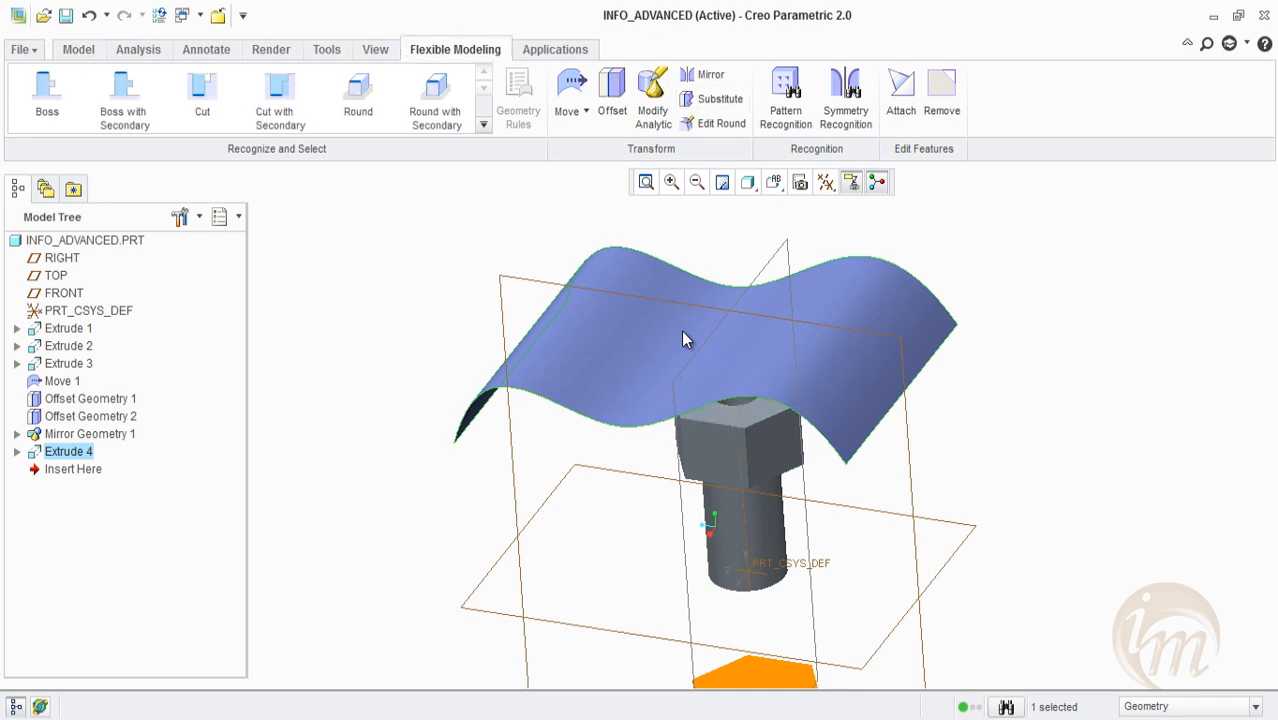
pyautogui.moveTo(684, 334); pyautogui.dragTo(683, 338, button='middle')
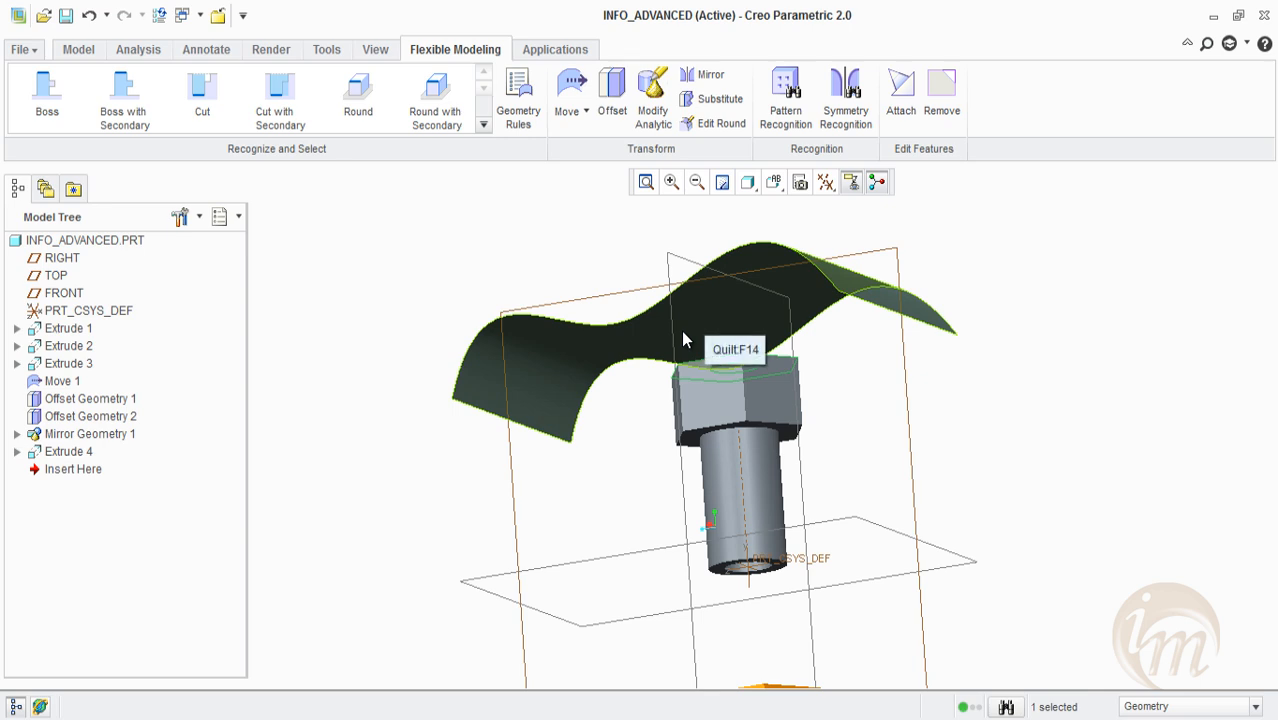
pyautogui.click(713, 99)
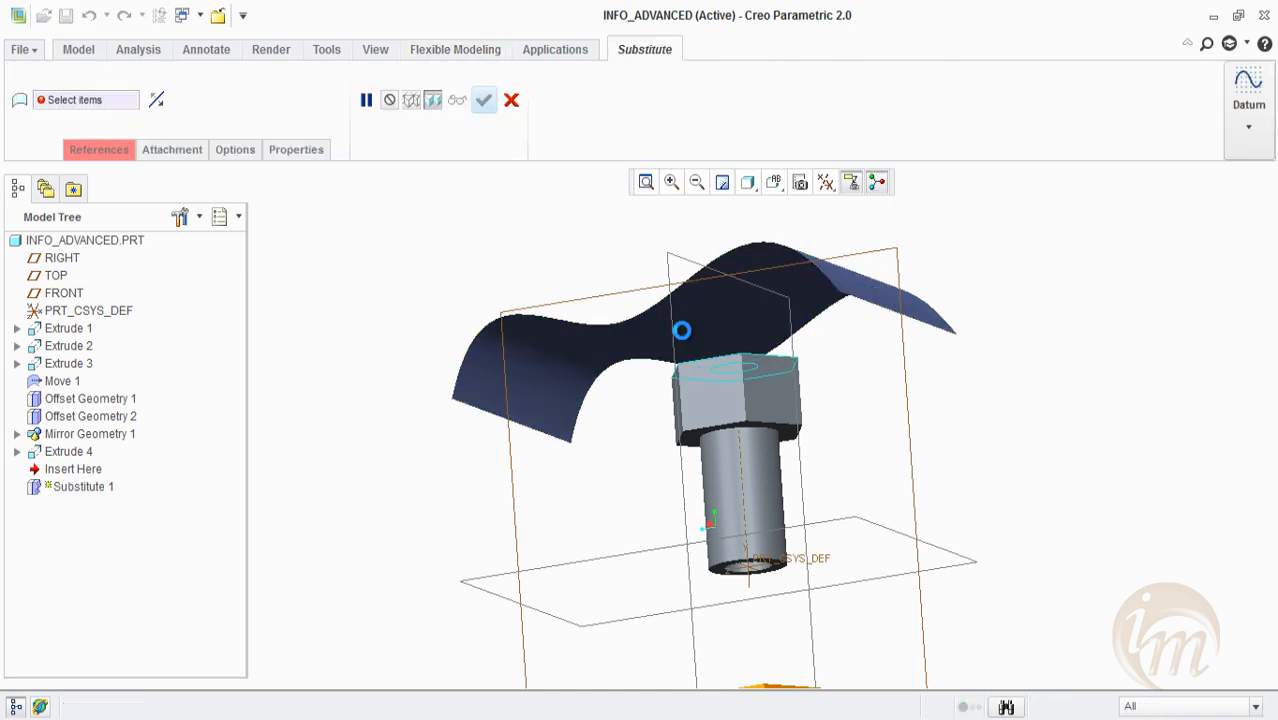
pyautogui.click(684, 340)
pyautogui.moveTo(684, 340); pyautogui.dragTo(681, 330, button='middle')
pyautogui.moveTo(682, 330); pyautogui.dragTo(684, 338, button='middle')
pyautogui.middleClick(682, 330)
pyautogui.click(684, 332)
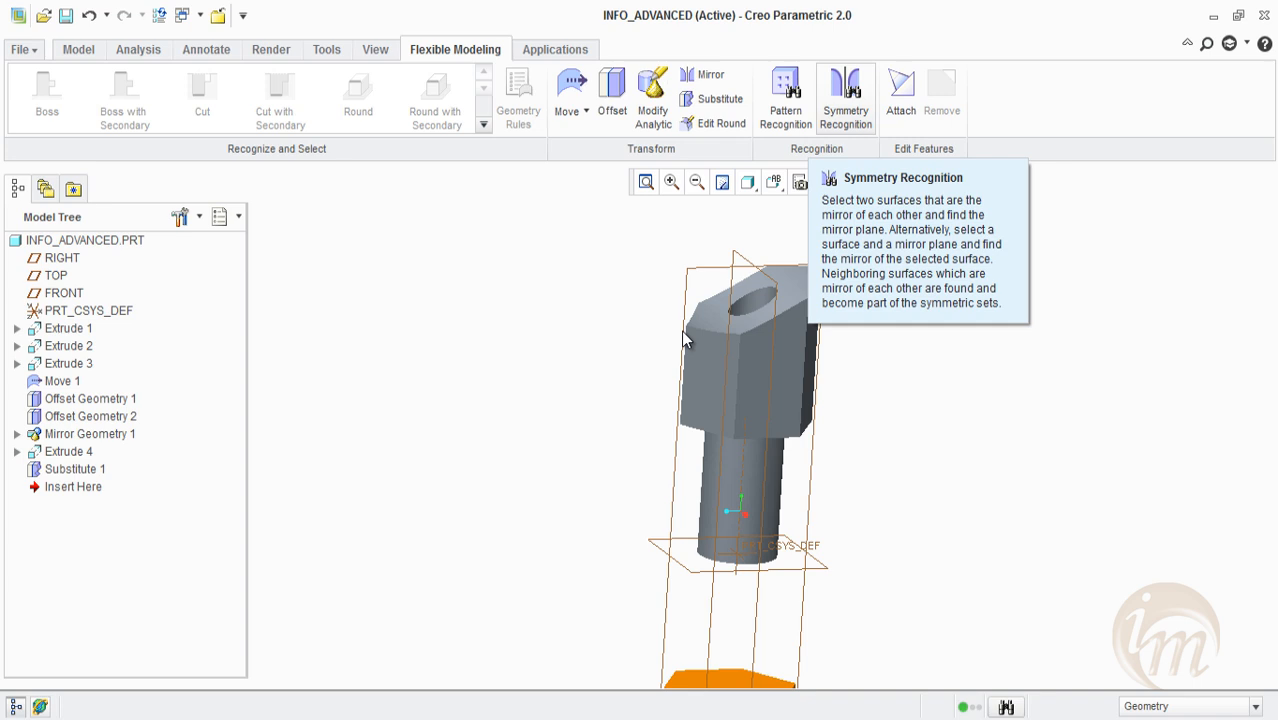
pyautogui.click(686, 334)
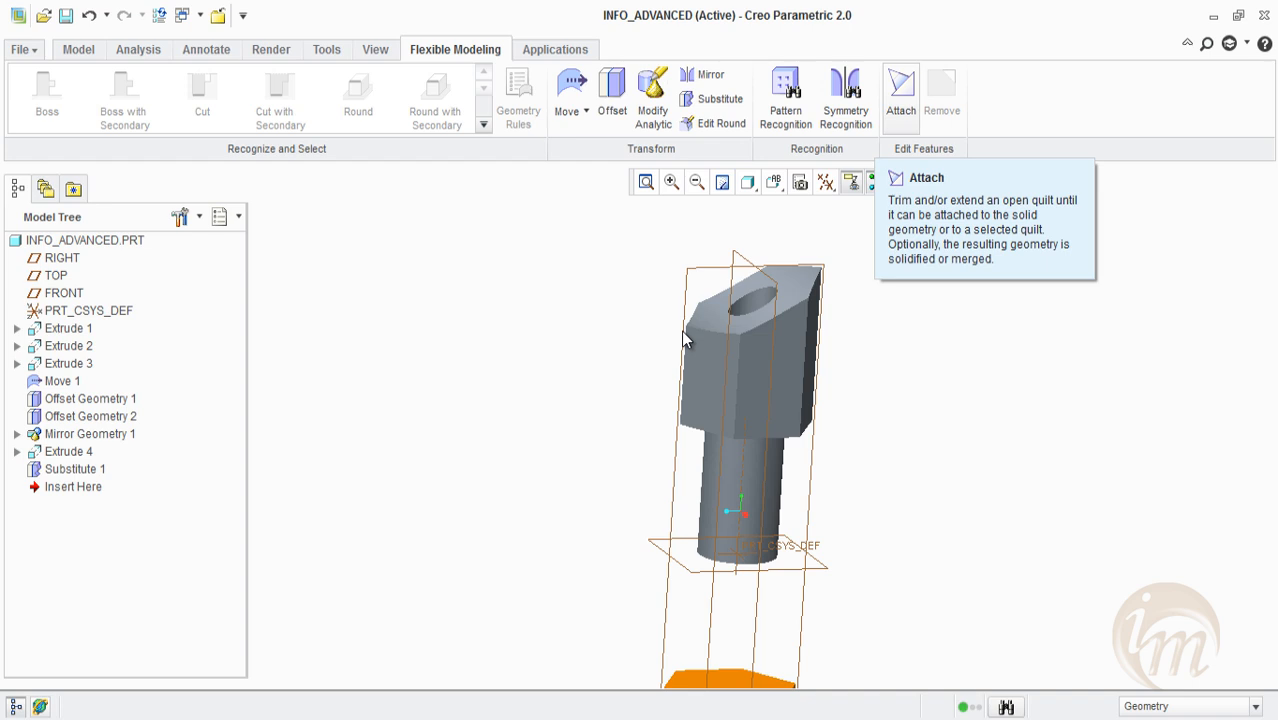